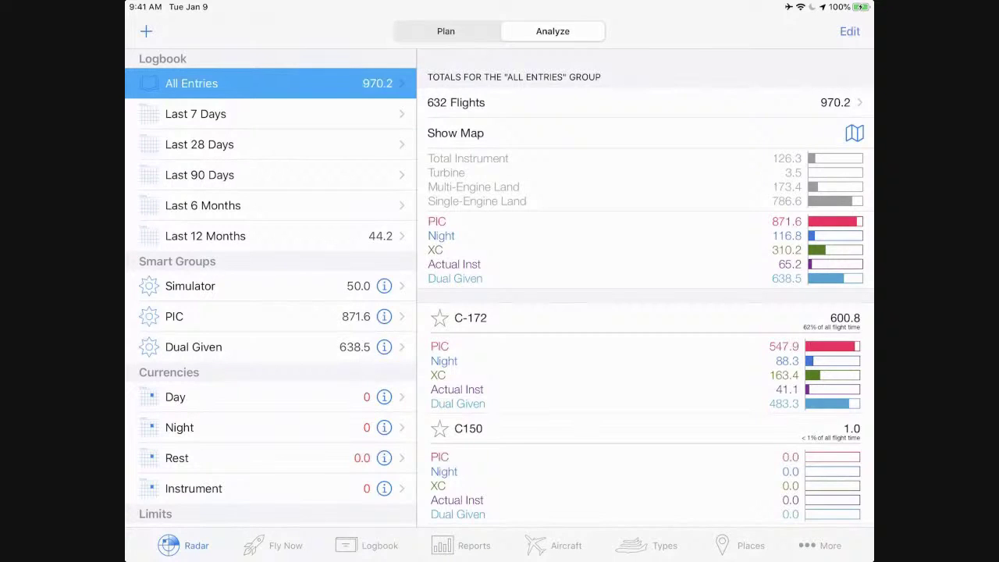
Step: Open the My Logbook settings and examine the Typical Role setting and default pay rates
{"action": "left_click", "coordinate": [820, 545]}
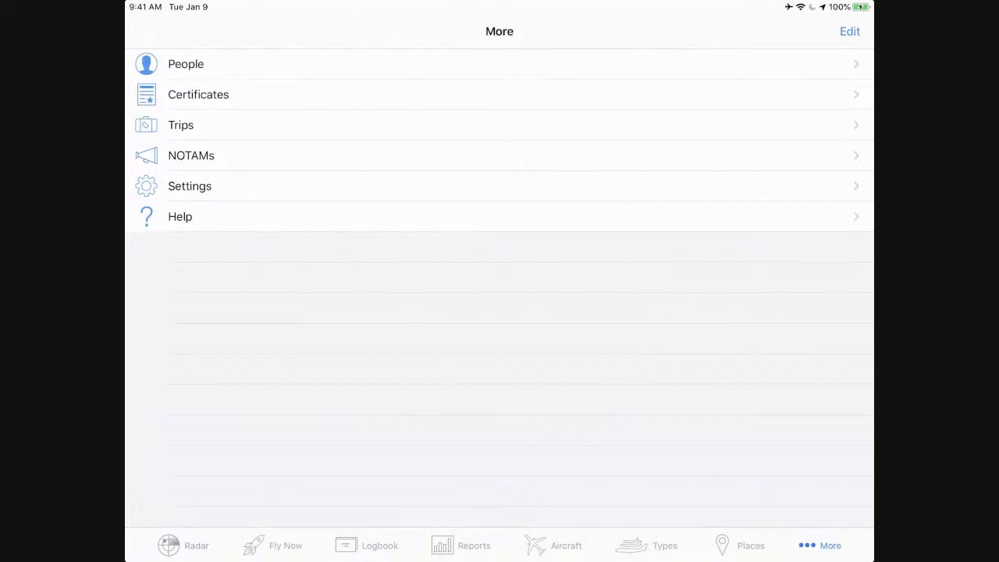
{"action": "left_click", "coordinate": [190, 186]}
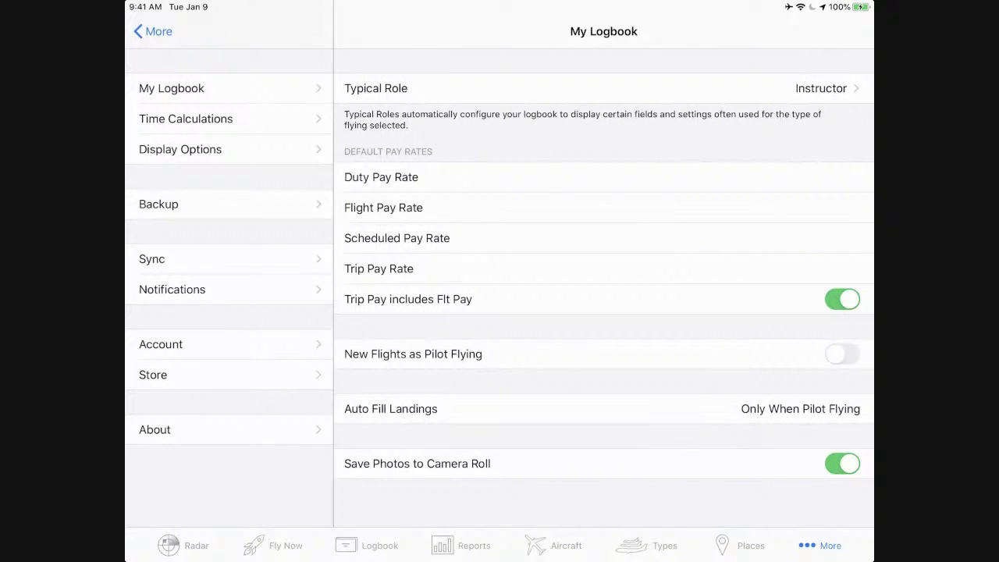
{"action": "left_click", "coordinate": [171, 88]}
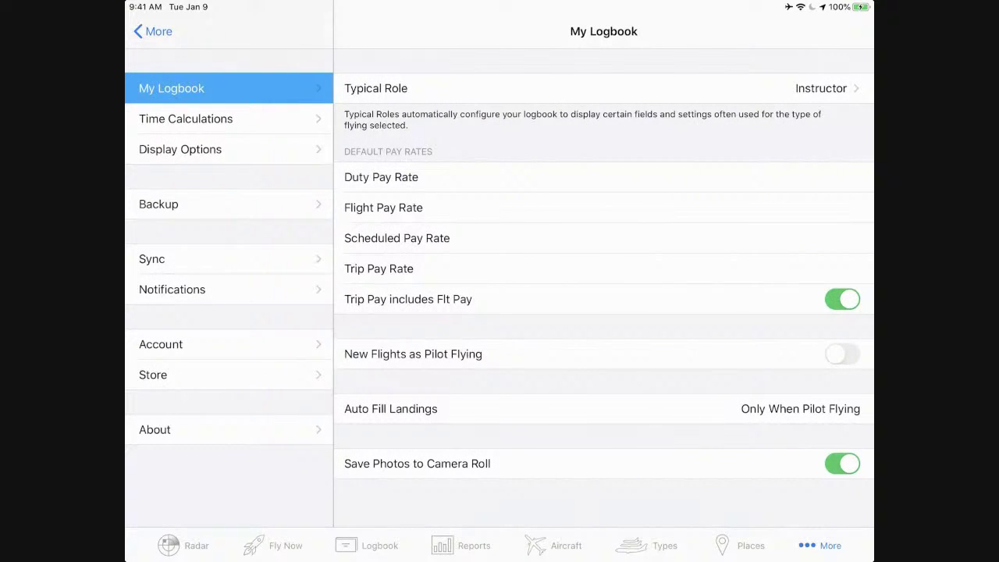
{"action": "left_click", "coordinate": [821, 89]}
Step: Open the logbook and examine the Flight, Time and Crew fields of the 25 Feb 2020 flight
{"action": "left_click", "coordinate": [366, 545]}
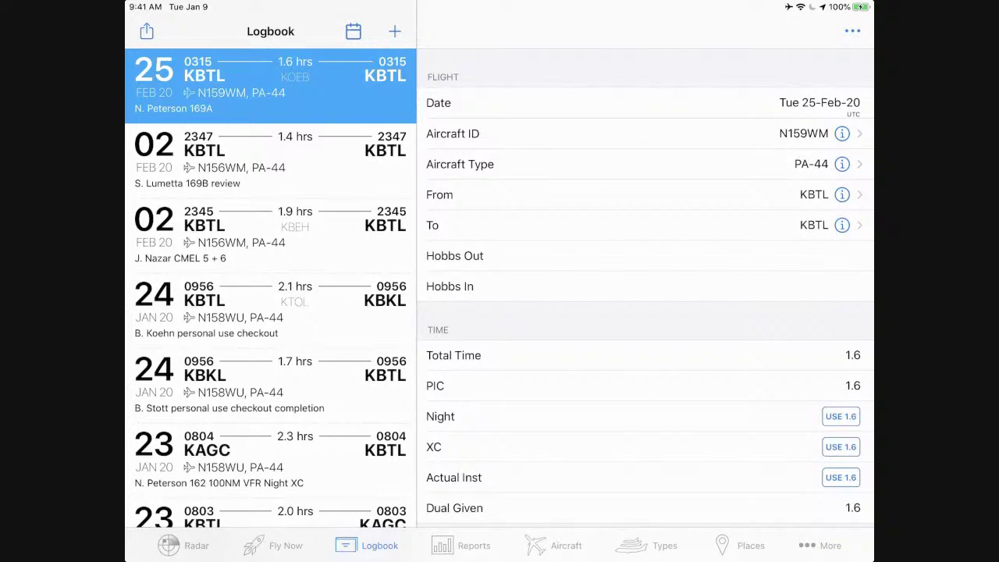
{"action": "scroll", "coordinate": [645, 305], "scroll_direction": "down", "scroll_amount": 3}
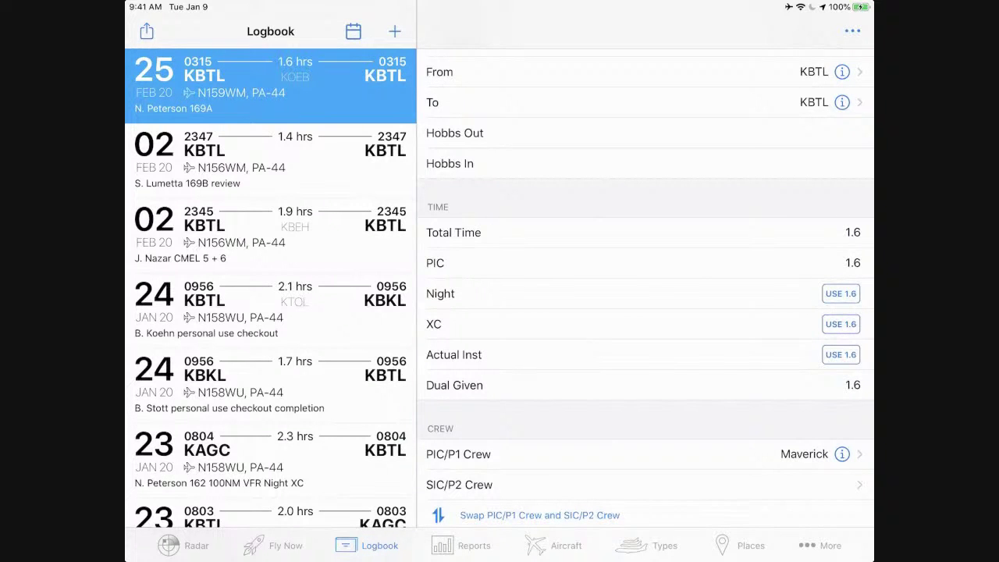
{"action": "scroll", "coordinate": [646, 297], "scroll_direction": "up", "scroll_amount": 3}
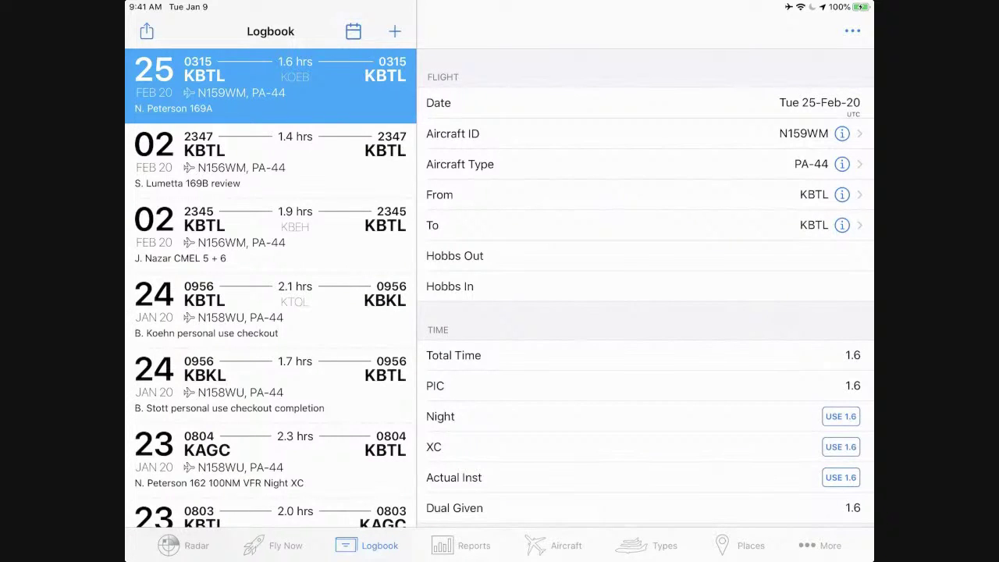
Step: Open field configuration for the 25 Feb 2020 flight and review its sections from Flight through Options
{"action": "left_click", "coordinate": [852, 31]}
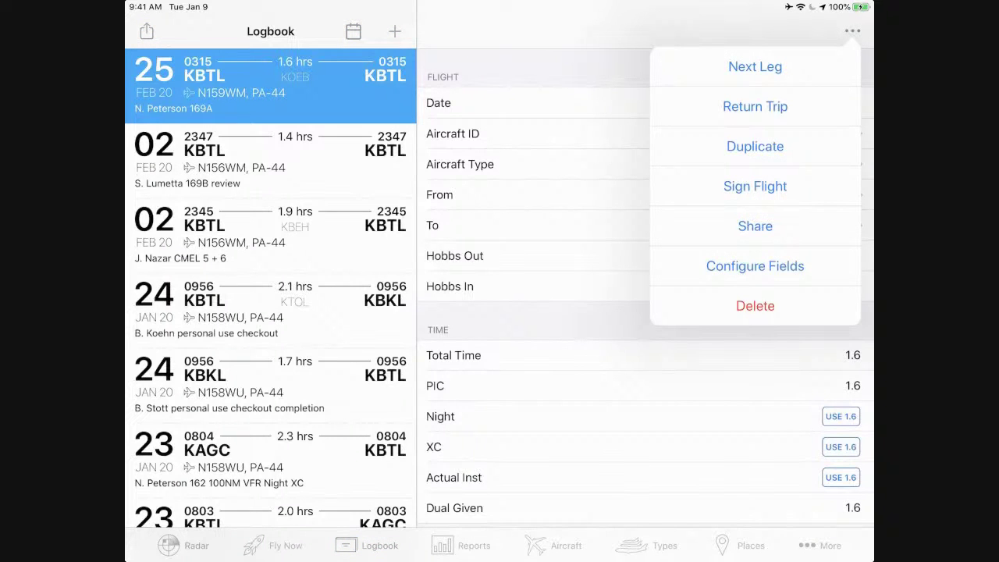
{"action": "left_click", "coordinate": [754, 265]}
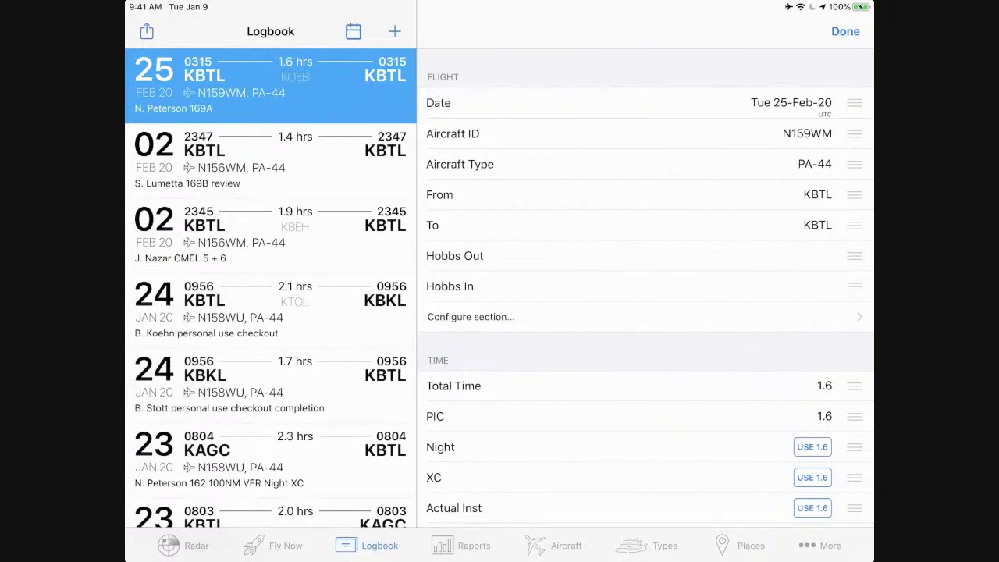
{"action": "scroll", "coordinate": [645, 287], "scroll_direction": "down", "scroll_amount": 10}
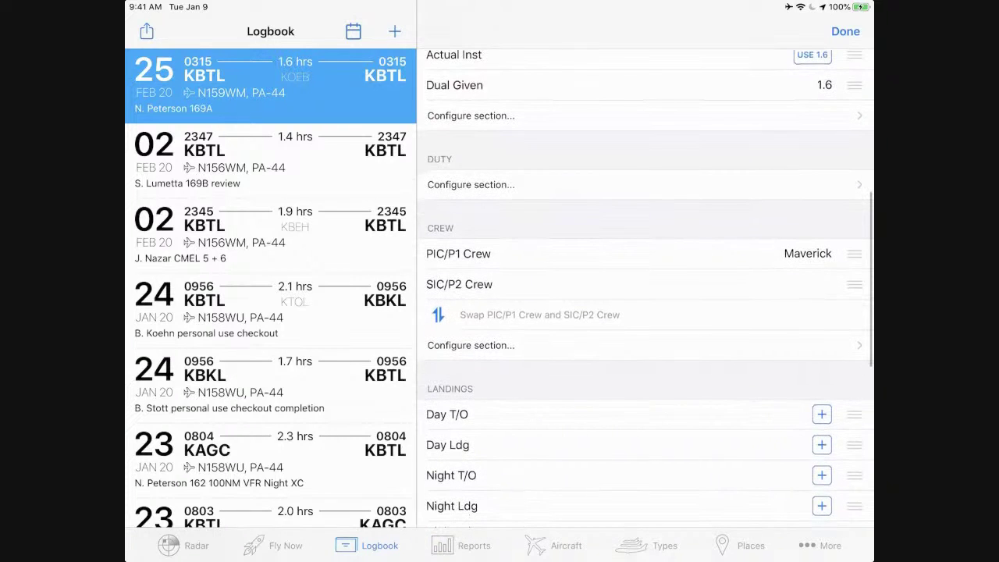
{"action": "scroll", "coordinate": [646, 288], "scroll_direction": "down", "scroll_amount": 5}
{"action": "scroll", "coordinate": [646, 291], "scroll_direction": "down", "scroll_amount": 8}
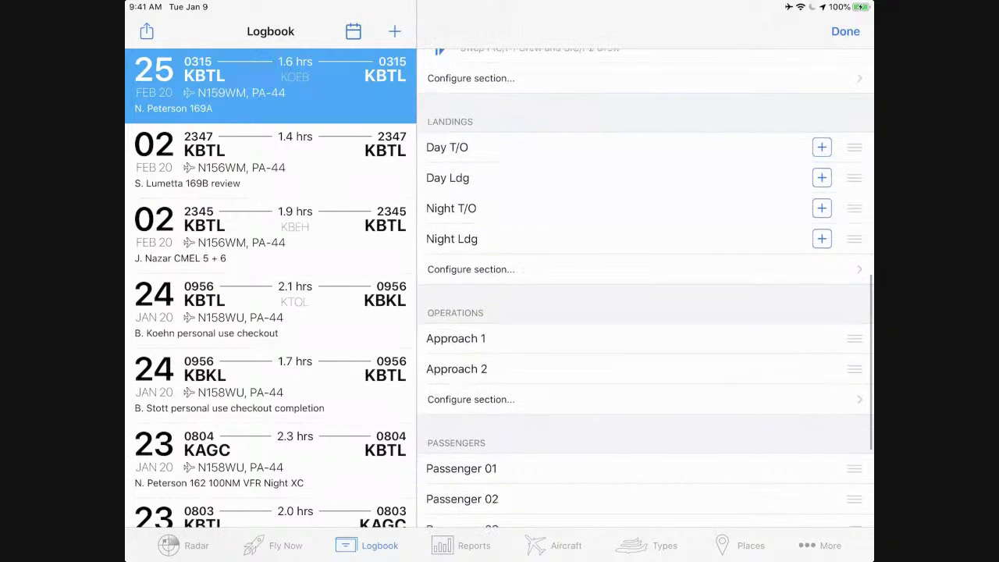
{"action": "scroll", "coordinate": [645, 287], "scroll_direction": "down", "scroll_amount": 2}
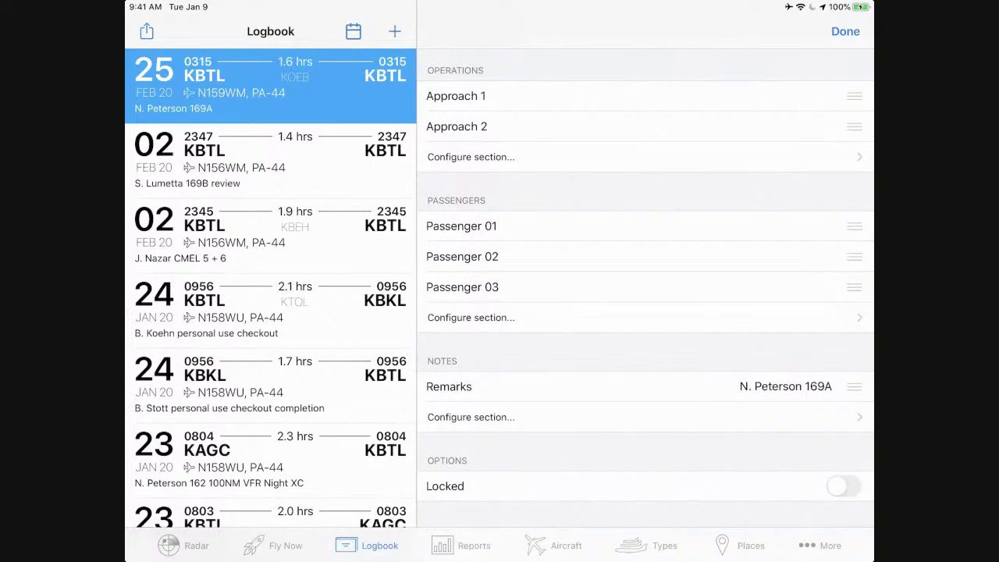
{"action": "scroll", "coordinate": [645, 288], "scroll_direction": "up", "scroll_amount": 10}
{"action": "scroll", "coordinate": [645, 289], "scroll_direction": "up", "scroll_amount": 10}
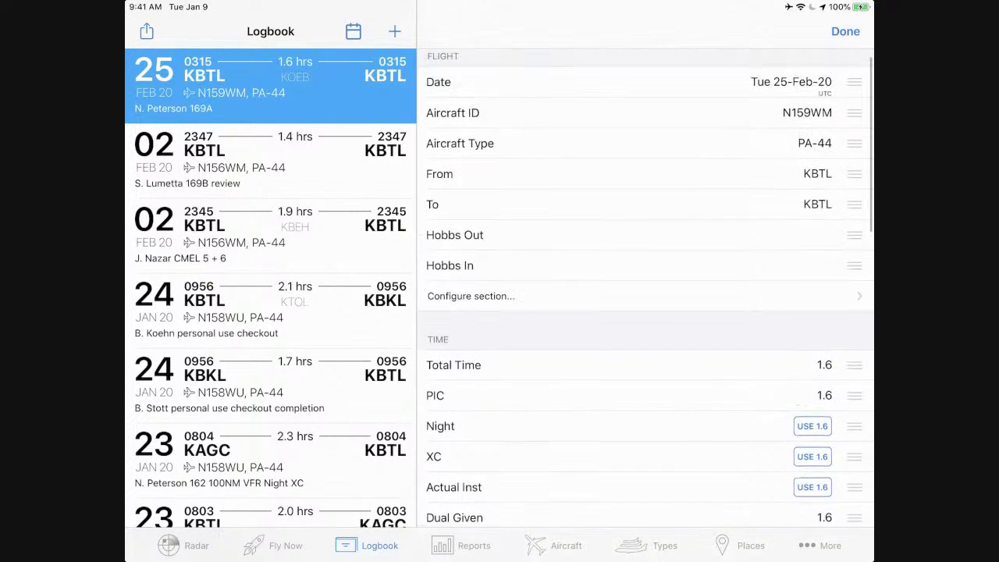
Step: Enable the Entry Type and Route fields in the Flight section of the entry layout
{"action": "left_click", "coordinate": [470, 317]}
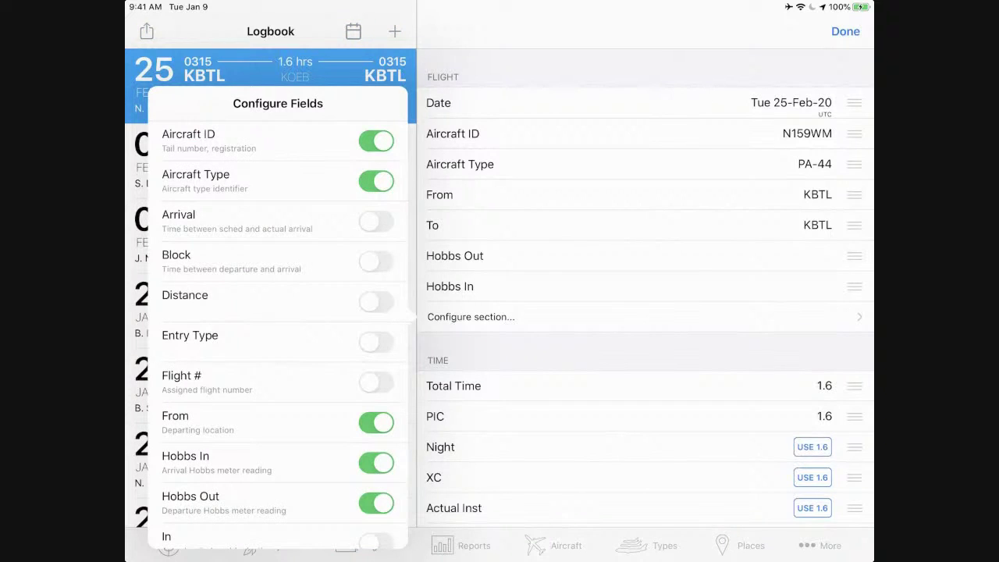
{"action": "left_click", "coordinate": [376, 341]}
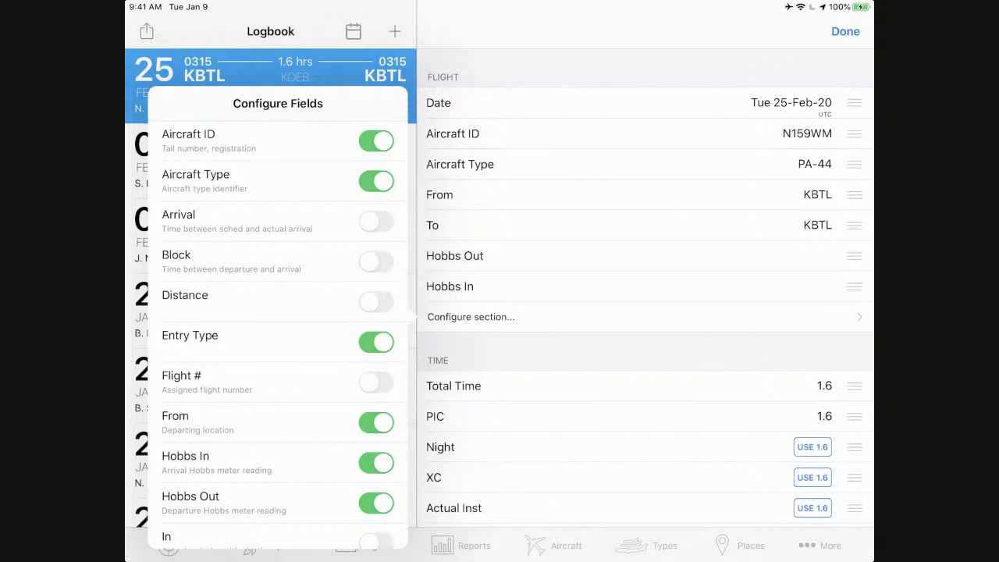
{"action": "scroll", "coordinate": [277, 328], "scroll_direction": "down", "scroll_amount": 5}
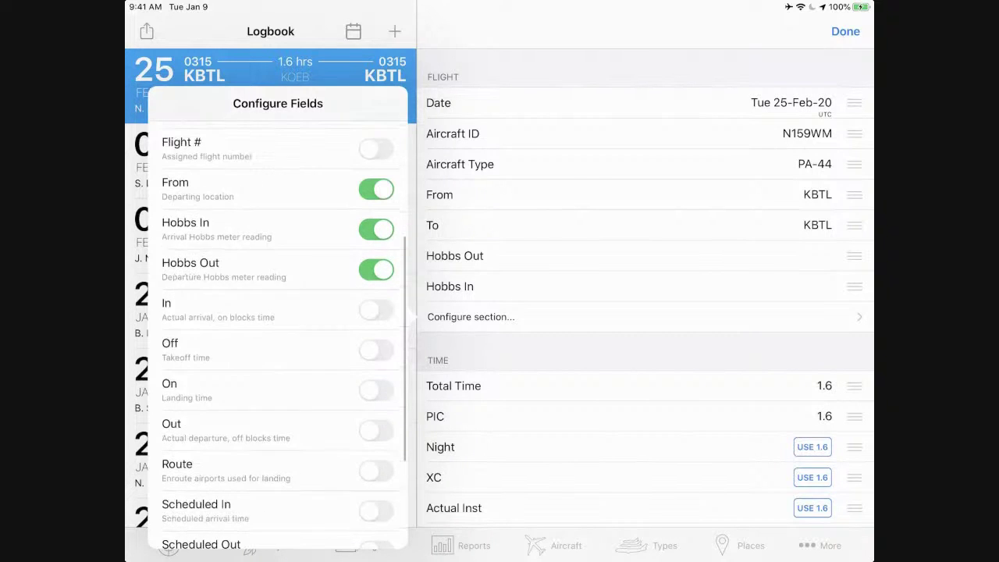
{"action": "left_click", "coordinate": [376, 359]}
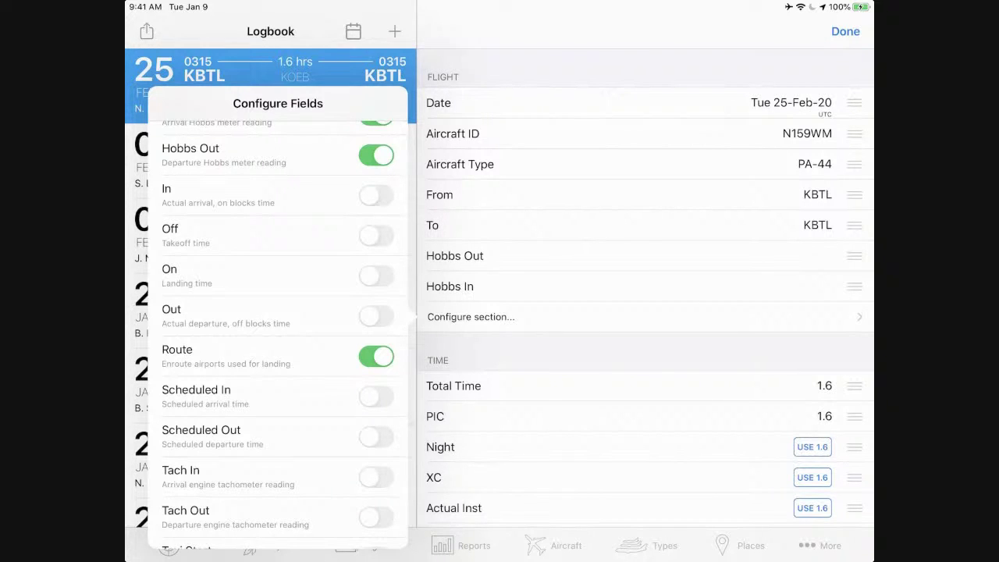
{"action": "left_click", "coordinate": [644, 317]}
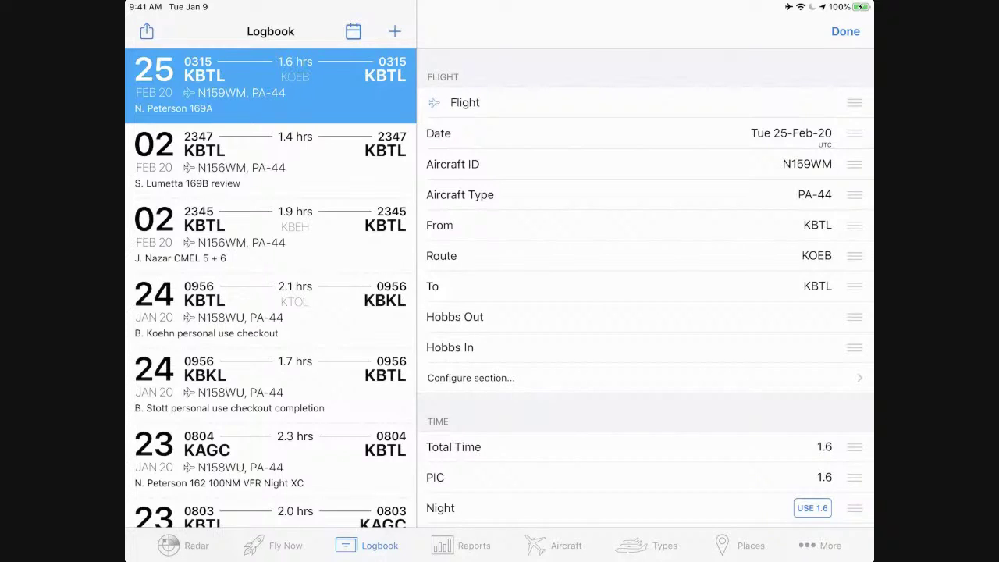
{"action": "mouse_move", "coordinate": [854, 255]}
{"action": "left_mouse_down"}
{"action": "mouse_move", "coordinate": [854, 358]}
{"action": "mouse_move", "coordinate": [854, 169]}
{"action": "mouse_move", "coordinate": [854, 256]}
{"action": "left_mouse_up"}
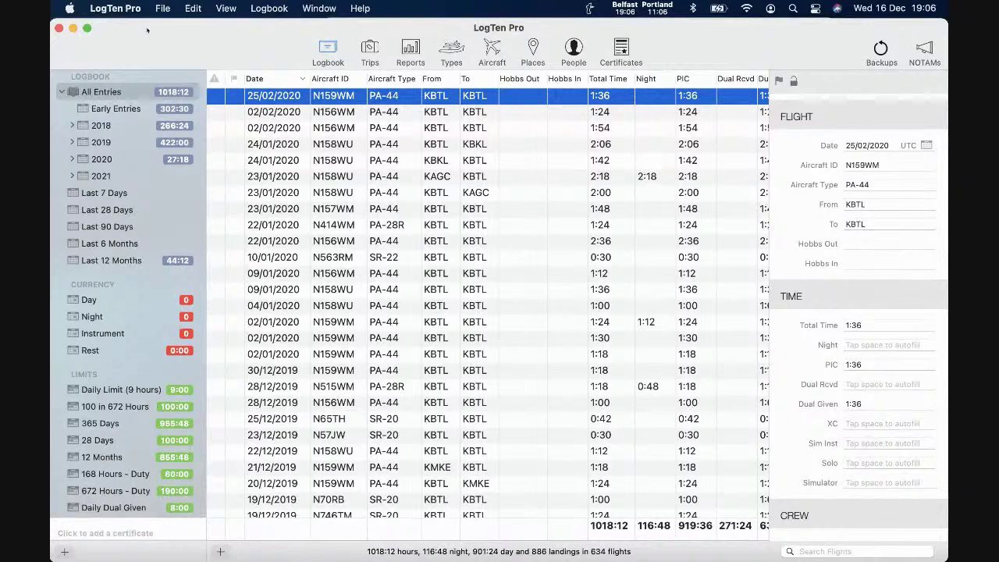
Step: In LogTen Pro on the Mac, open the General preferences and review the Typical Role options, leaving Student selected
{"action": "left_click", "coordinate": [138, 9]}
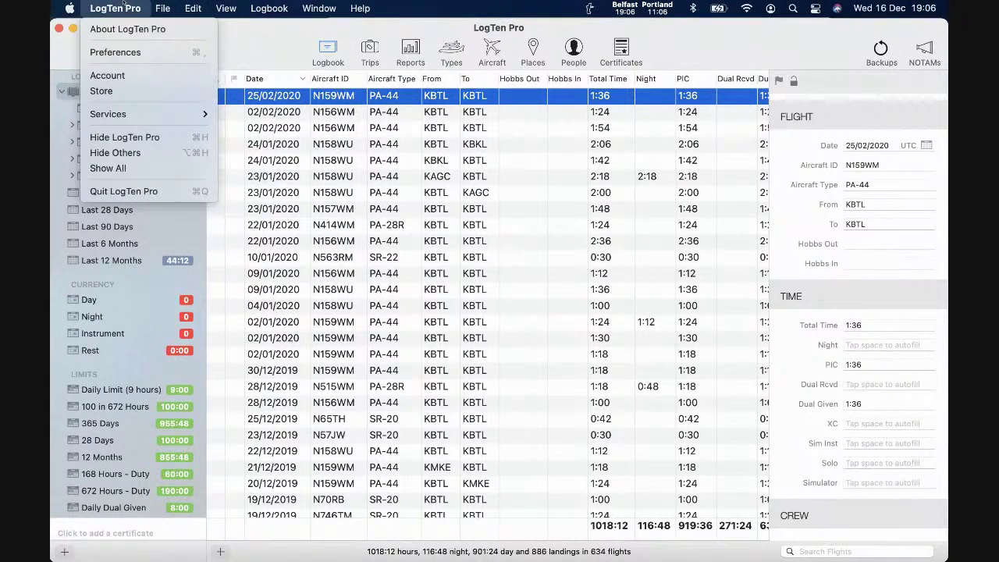
{"action": "left_click", "coordinate": [117, 52]}
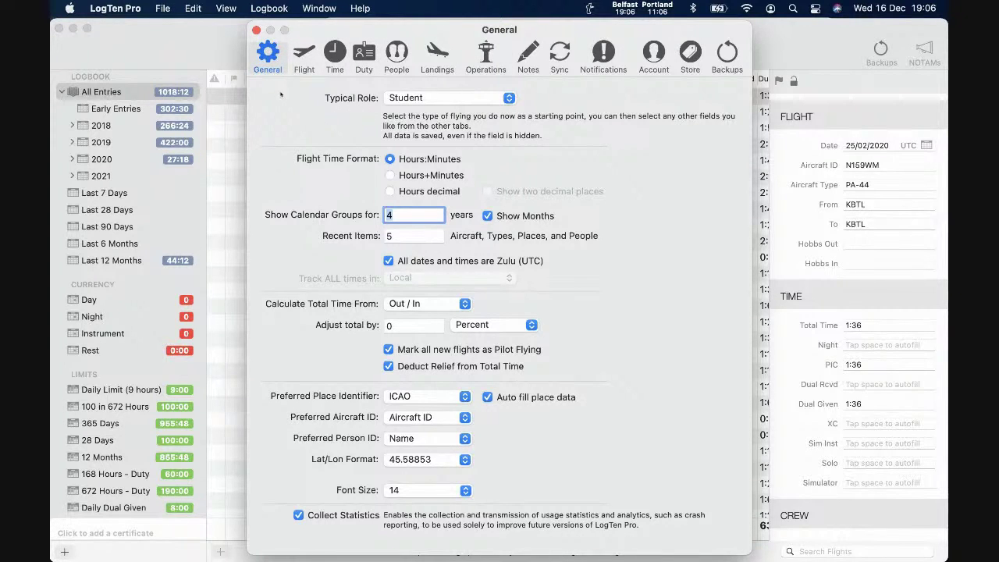
{"action": "left_click", "coordinate": [268, 66]}
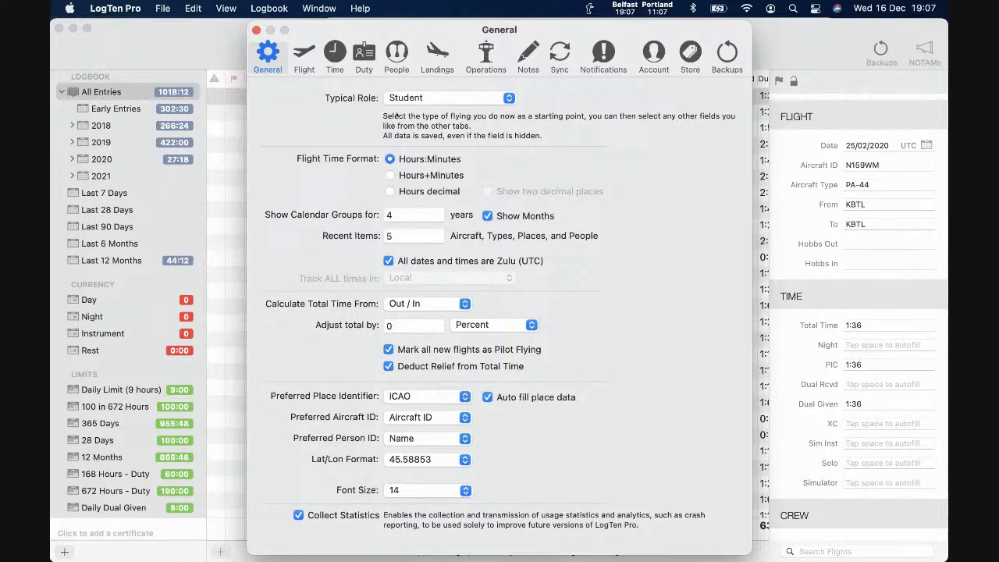
{"action": "left_click", "coordinate": [480, 101]}
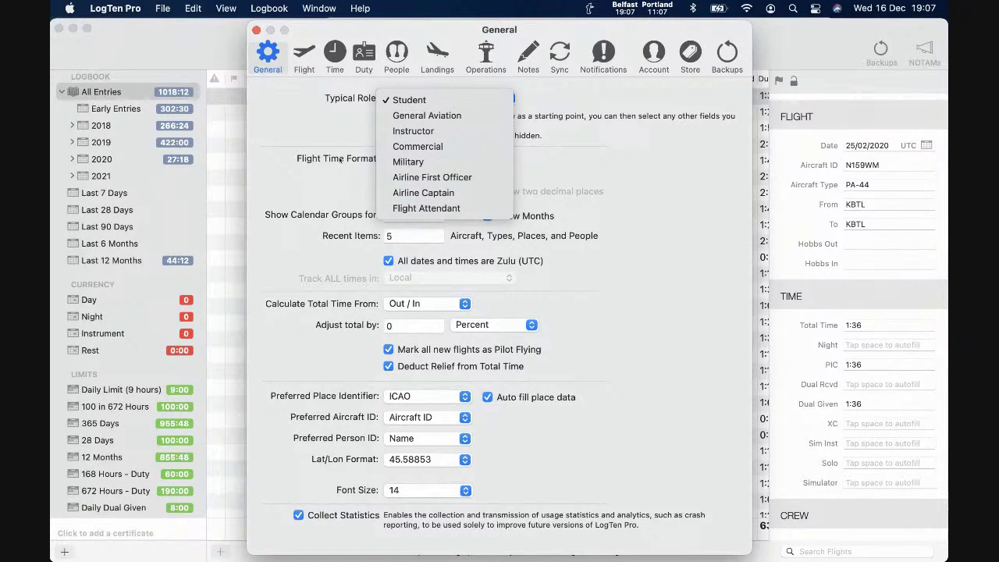
{"action": "left_click", "coordinate": [340, 160]}
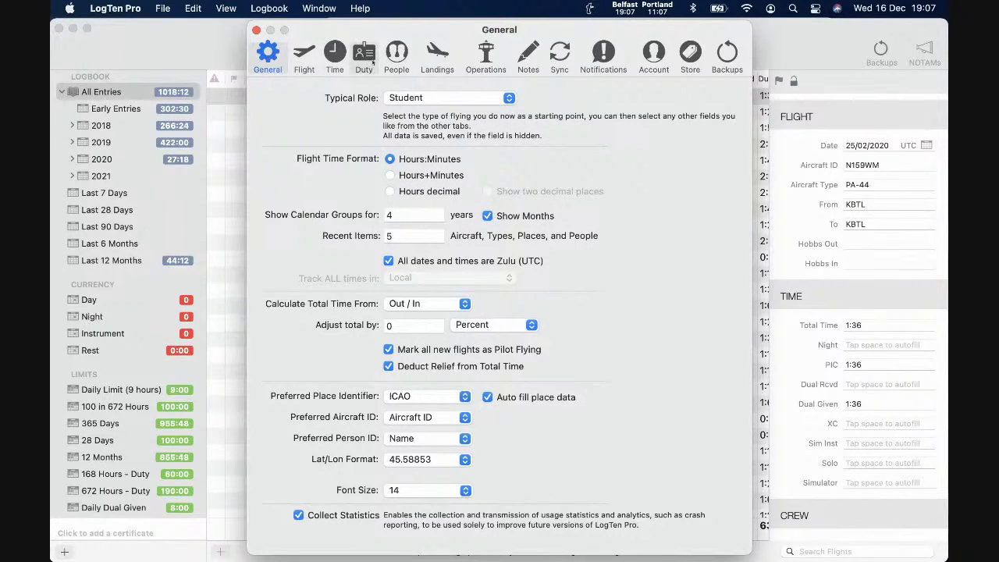
Step: Enable the Entry Type and Route fields in the Flight preferences and close the preferences window
{"action": "left_click", "coordinate": [313, 59]}
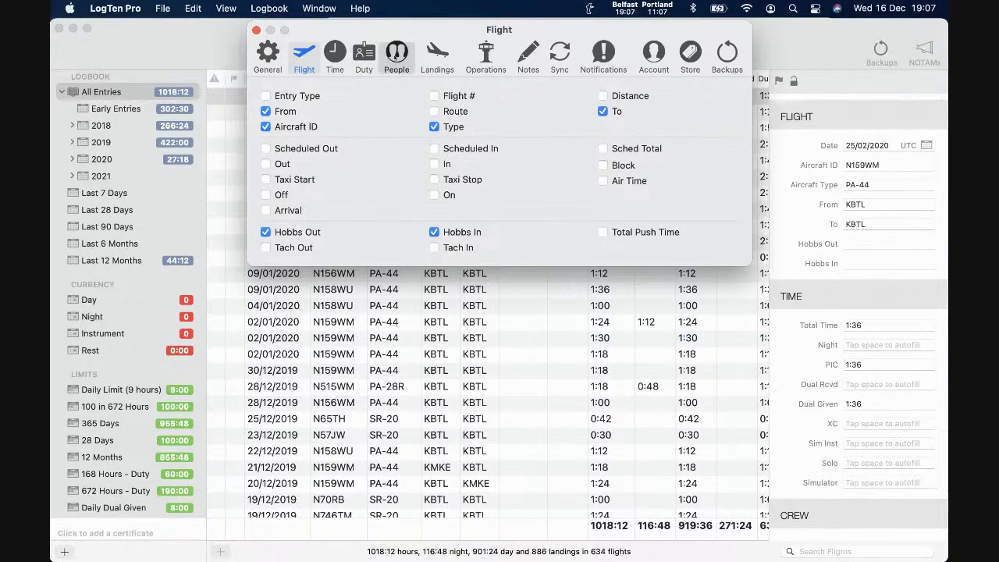
{"action": "left_click", "coordinate": [397, 56]}
{"action": "left_click", "coordinate": [342, 65]}
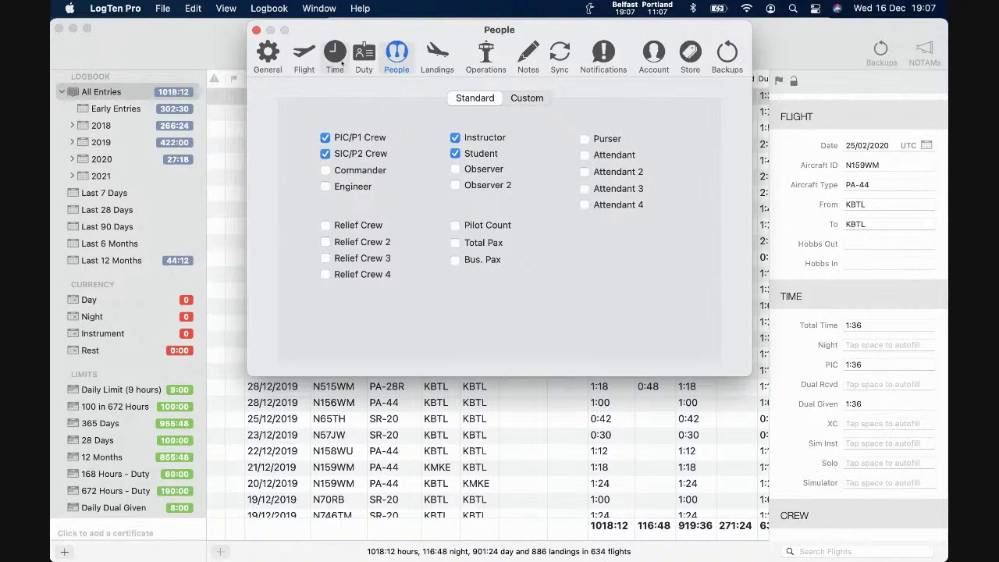
{"action": "left_click", "coordinate": [306, 59]}
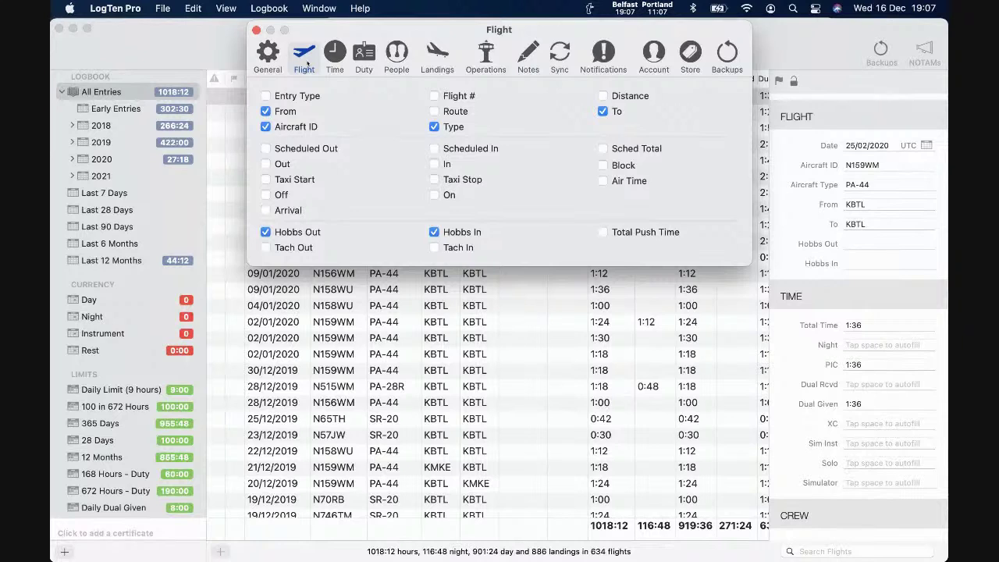
{"action": "left_click", "coordinate": [266, 96]}
{"action": "left_click", "coordinate": [434, 111]}
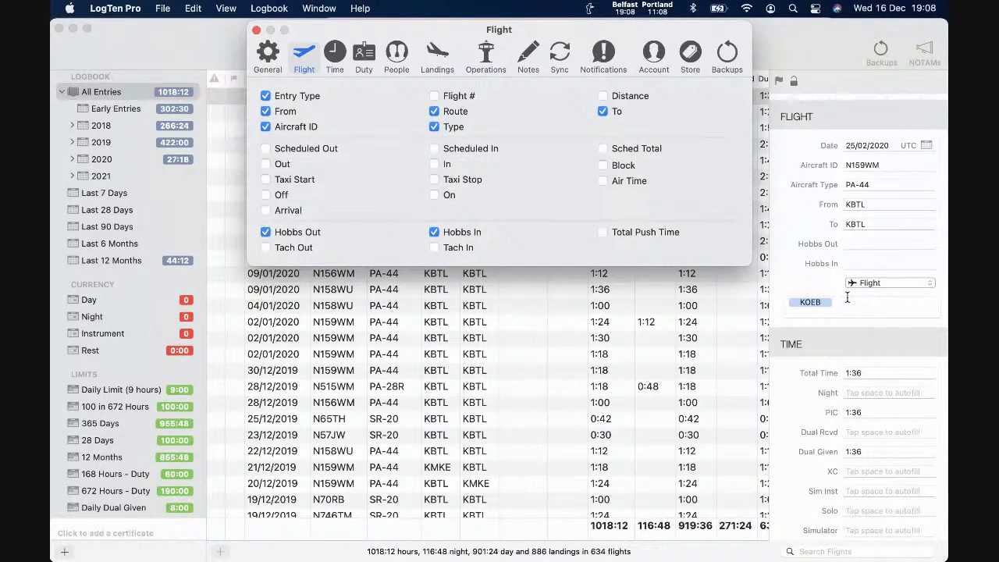
{"action": "key", "text": "super+w"}
Step: Move the Entry Type column from beside Route to the very front of the flight list
{"action": "scroll", "coordinate": [676, 322], "scroll_direction": "right", "scroll_amount": 10}
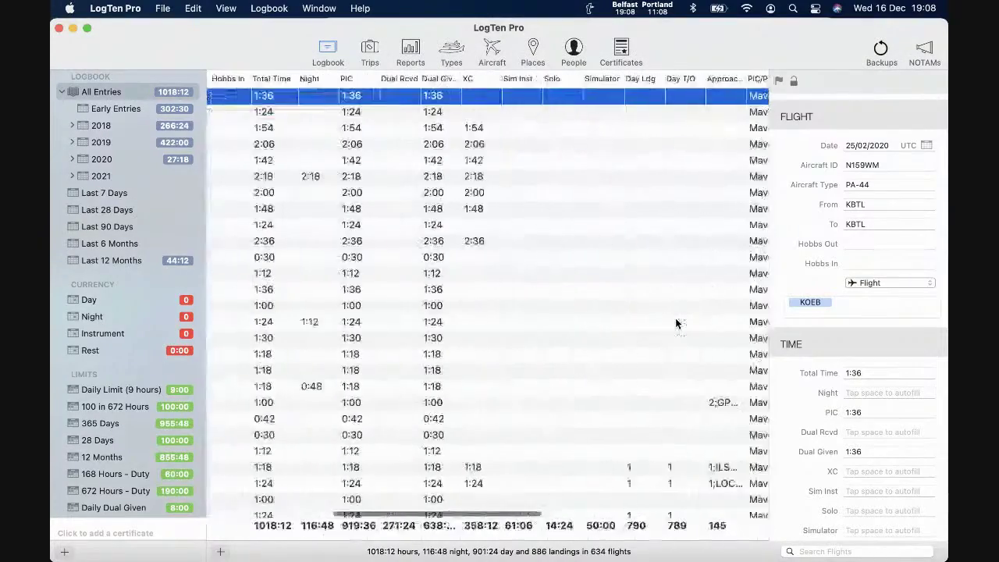
{"action": "scroll", "coordinate": [675, 322], "scroll_direction": "right", "scroll_amount": 12}
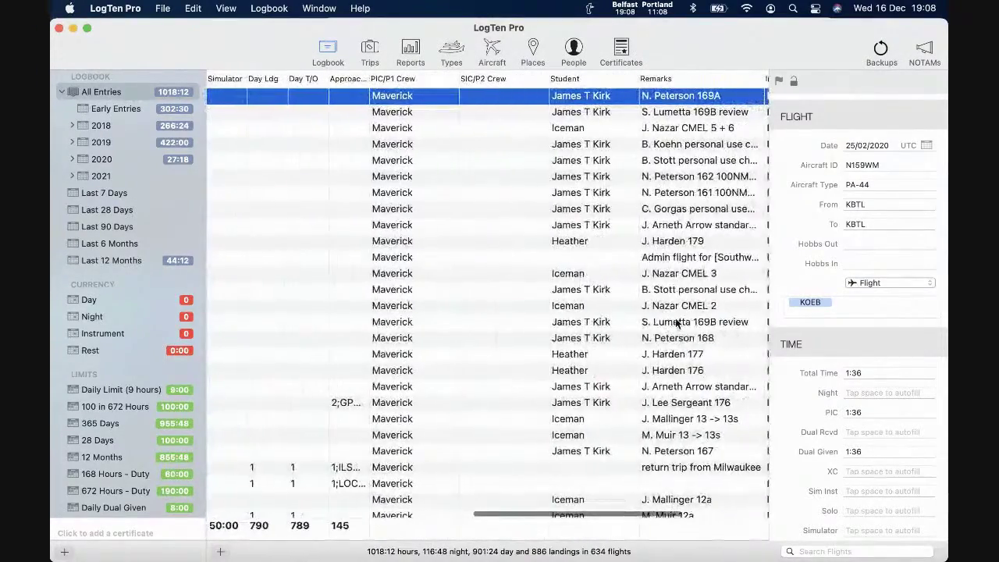
{"action": "scroll", "coordinate": [675, 322], "scroll_direction": "right", "scroll_amount": 3}
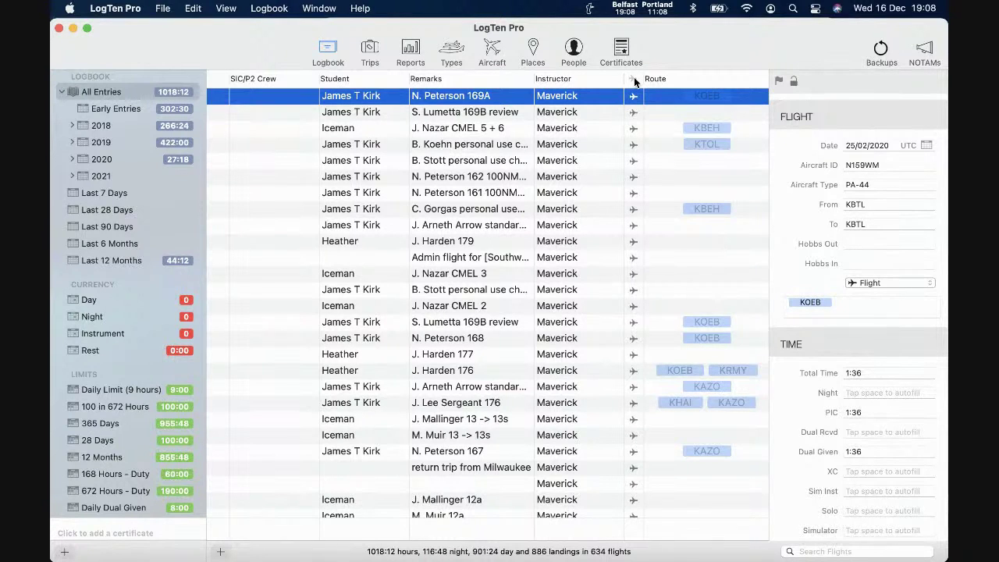
{"action": "left_click_drag", "start_coordinate": [632, 78], "coordinate": [220, 127]}
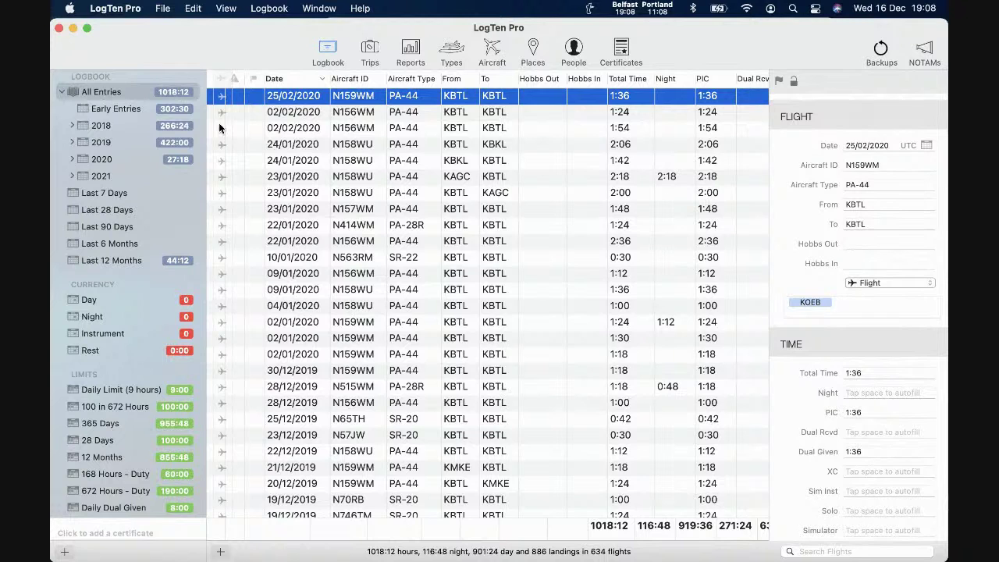
{"action": "left_click_drag", "start_coordinate": [219, 127], "coordinate": [227, 127]}
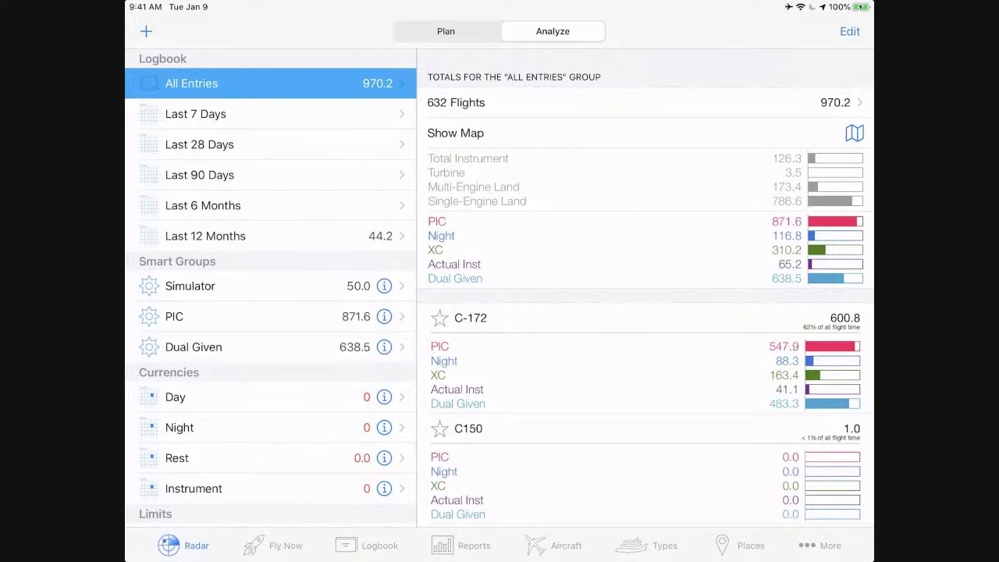
Step: In LogTen Pro on the iPad, open the Display Options settings and turn on Show Hundredths, keeping the Hours Decimal time format
{"action": "left_click", "coordinate": [820, 545]}
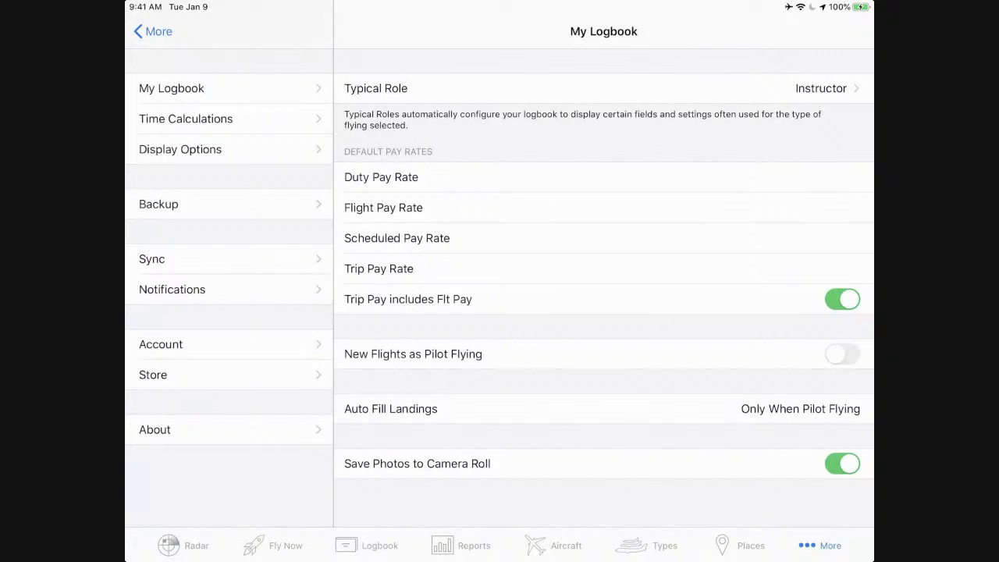
{"action": "left_click", "coordinate": [153, 32]}
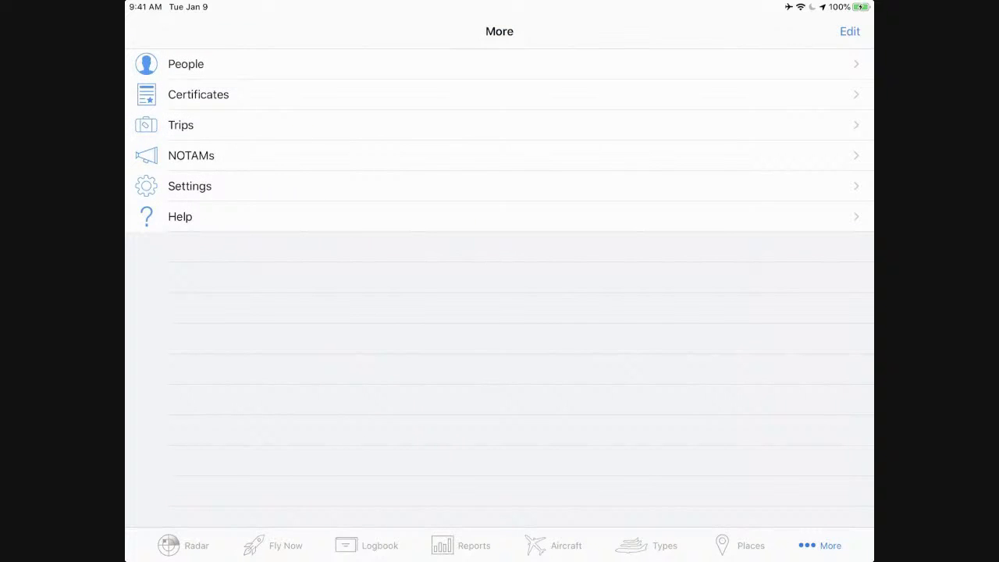
{"action": "left_click", "coordinate": [190, 186]}
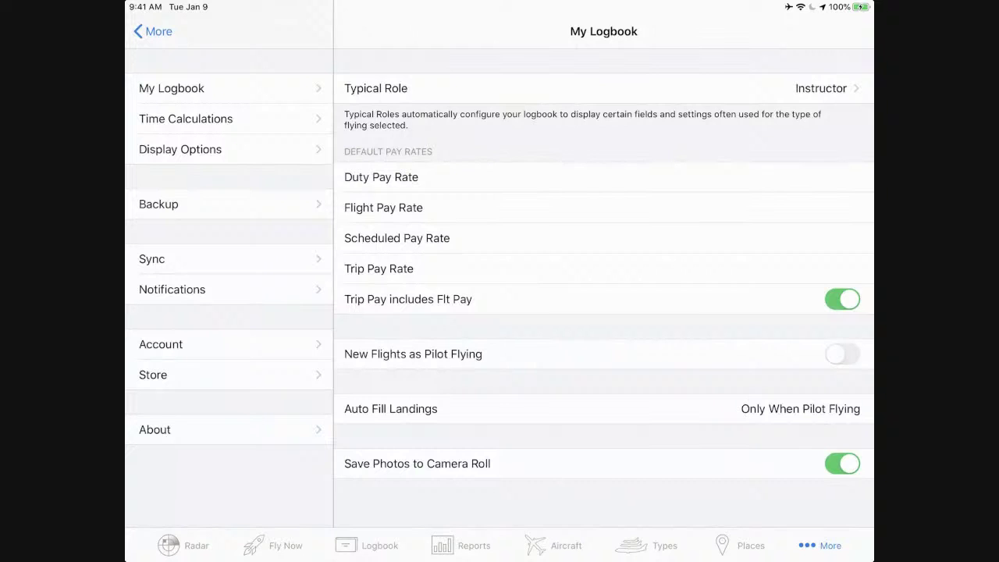
{"action": "left_click", "coordinate": [181, 149]}
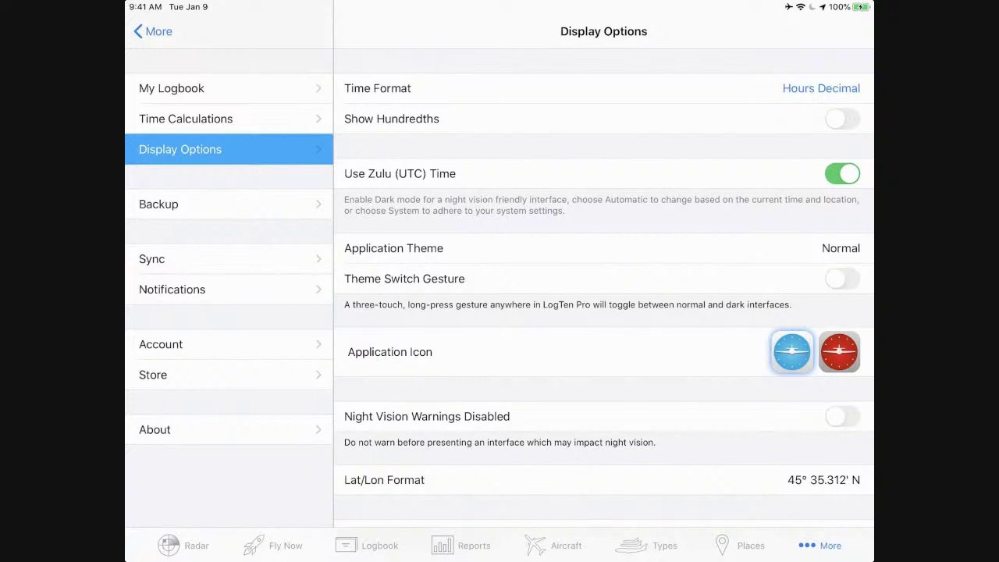
{"action": "left_click", "coordinate": [821, 88]}
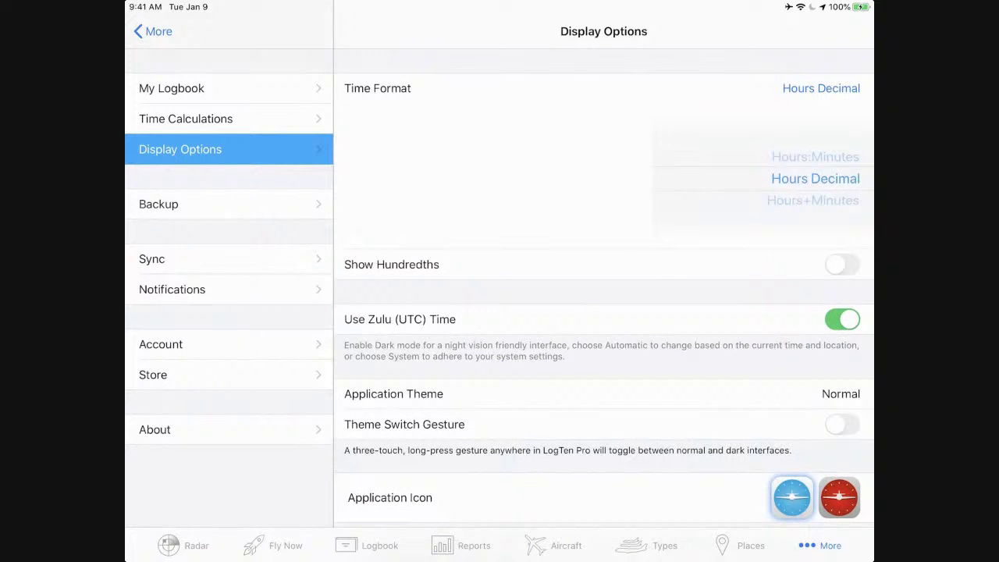
{"action": "left_click", "coordinate": [821, 88]}
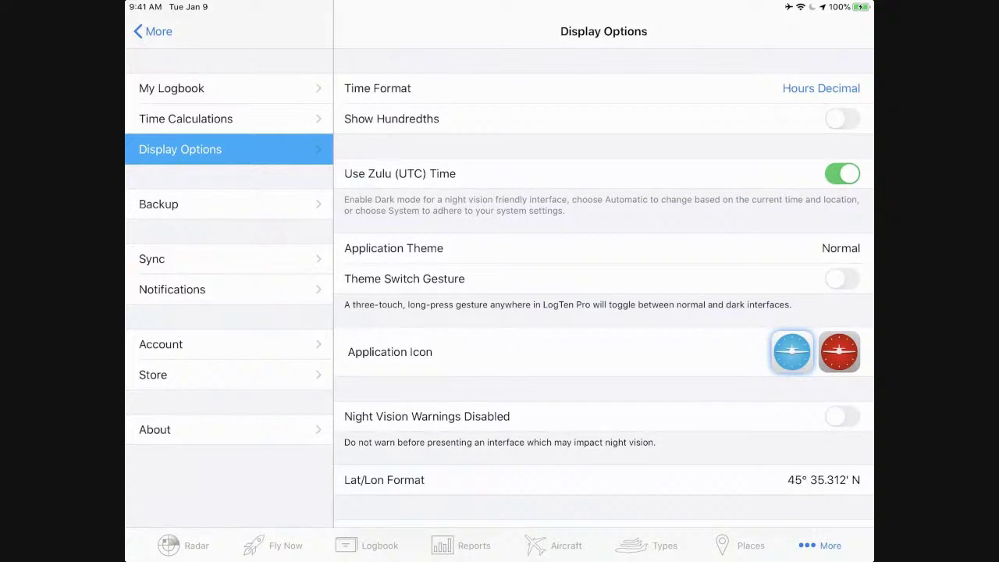
{"action": "left_click", "coordinate": [842, 118]}
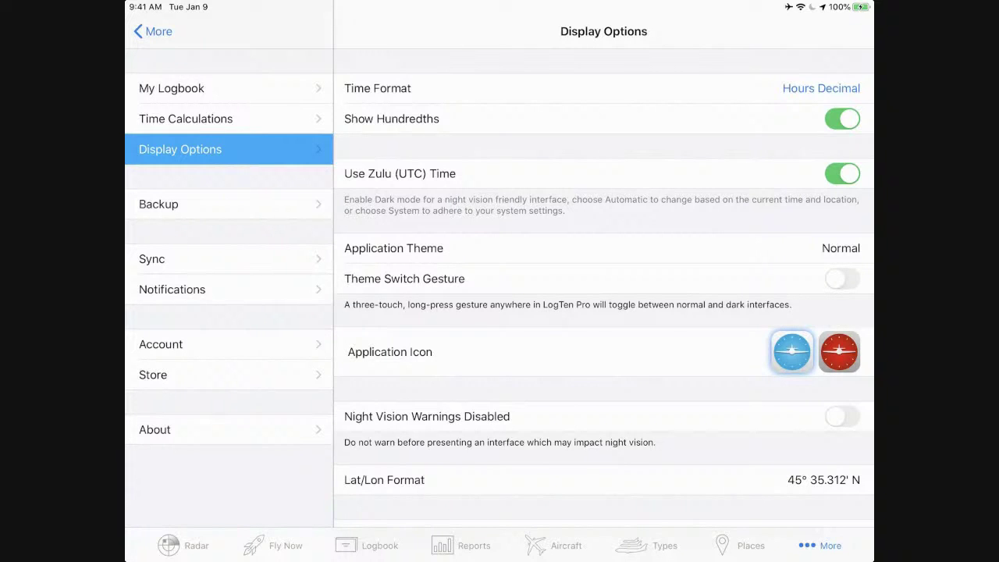
Step: Set the Time Format to Hours:Minutes and check the flight totals in Radar before returning to Display Options
{"action": "left_click", "coordinate": [821, 88]}
{"action": "scroll", "coordinate": [816, 178], "scroll_direction": "up", "scroll_amount": 1}
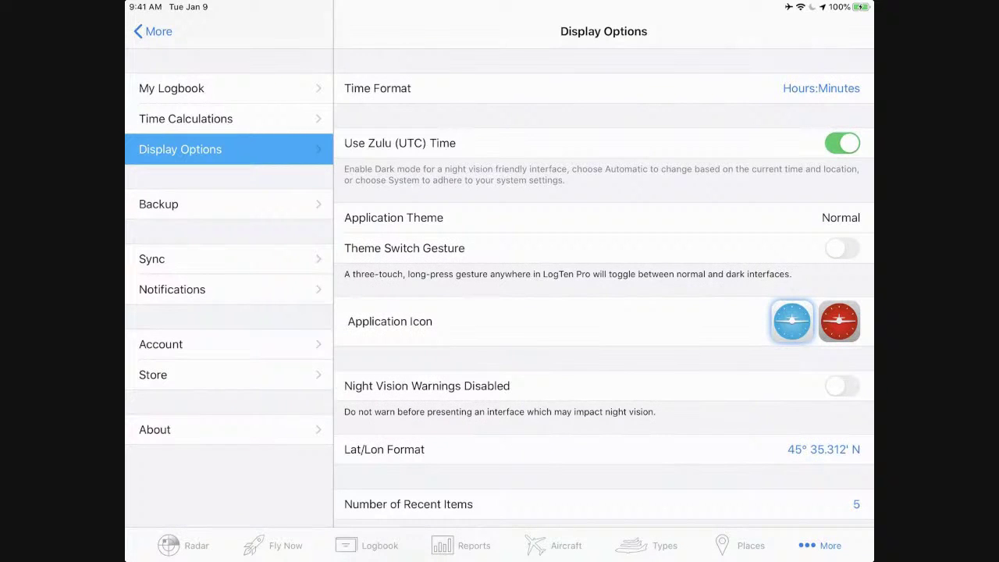
{"action": "left_click", "coordinate": [183, 545]}
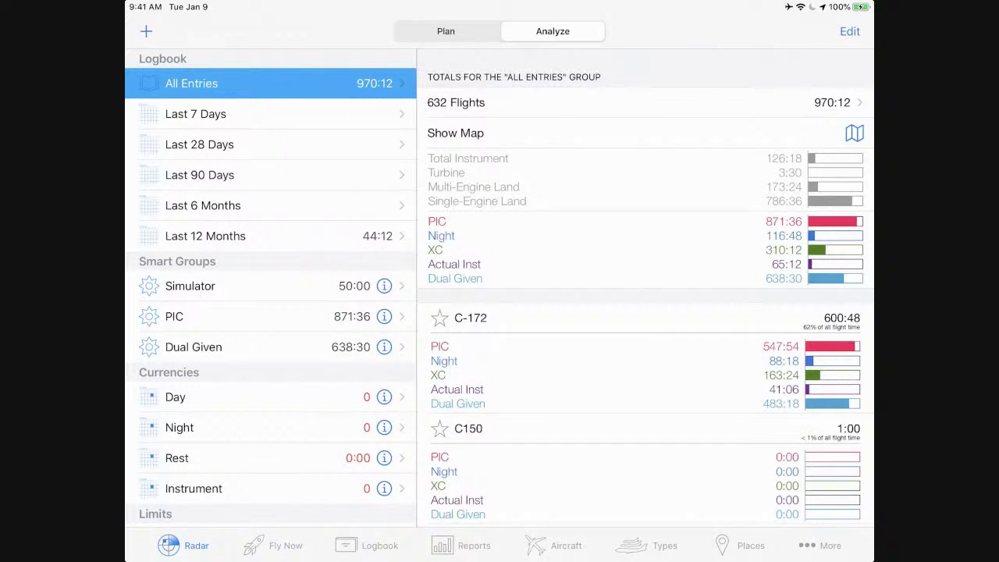
{"action": "left_click", "coordinate": [820, 546]}
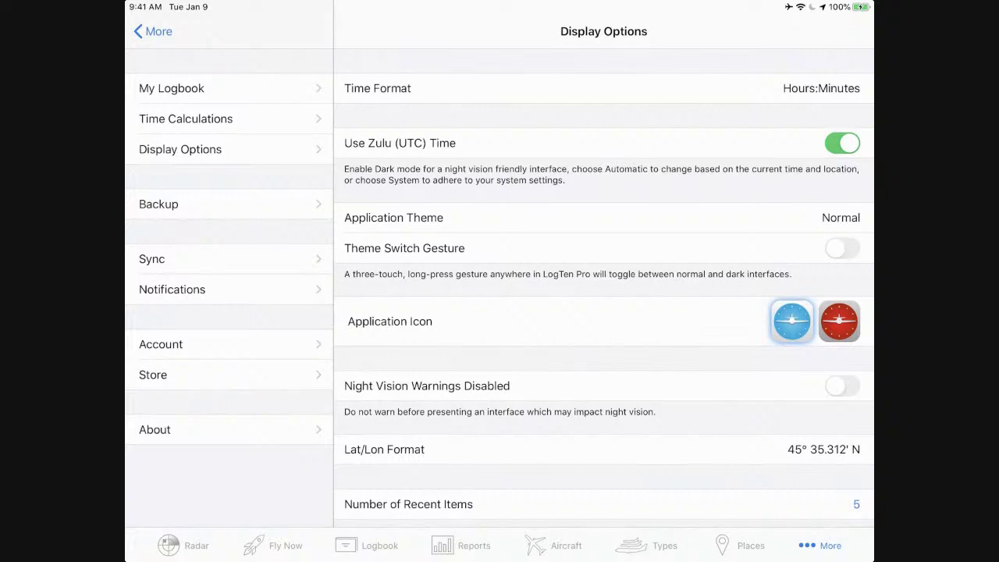
Step: Turn off Use Zulu (UTC) Time, review the time zone choices for all dates and times, and turn Zulu time back on
{"action": "left_click", "coordinate": [842, 142]}
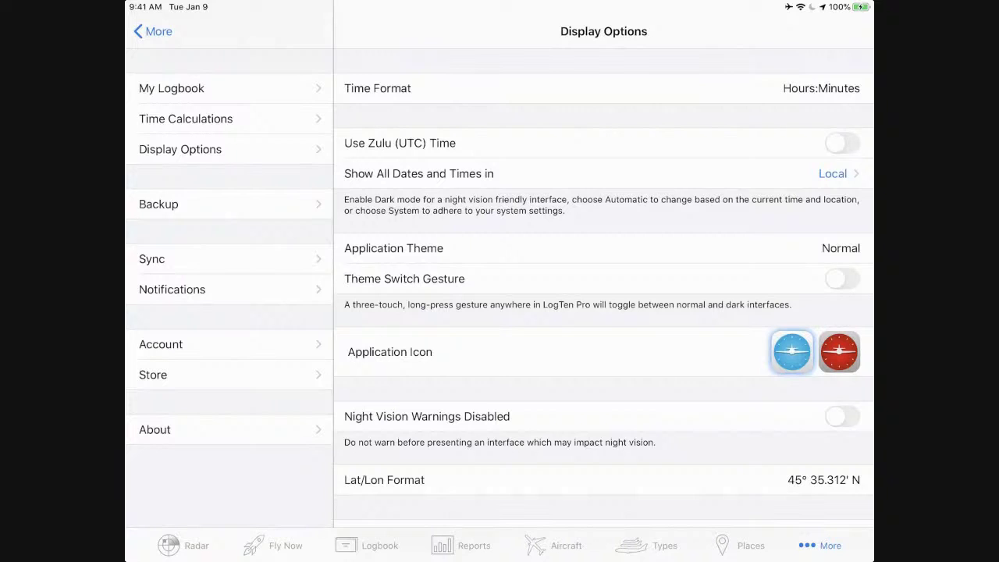
{"action": "left_click", "coordinate": [833, 173]}
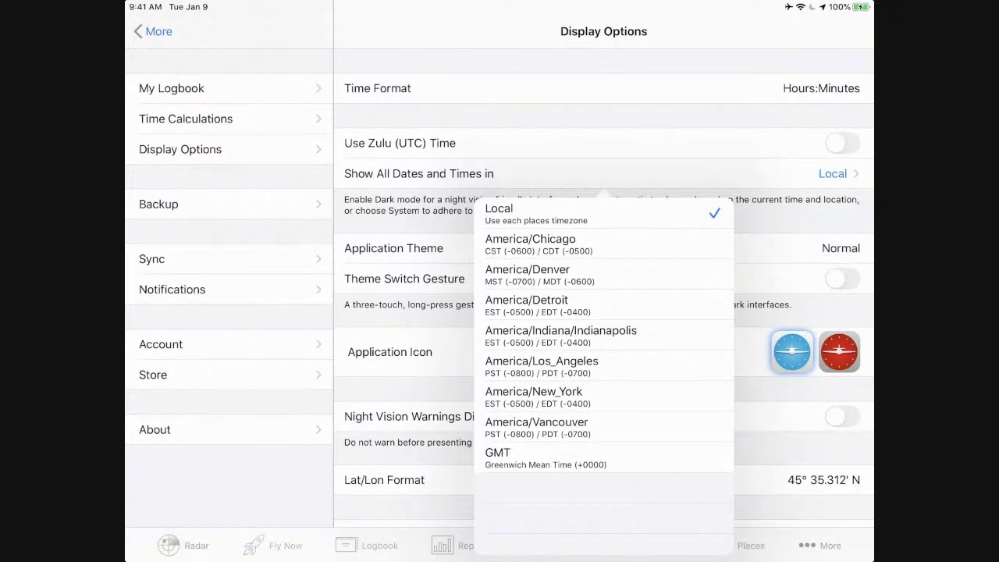
{"action": "left_click", "coordinate": [832, 174]}
{"action": "left_click", "coordinate": [842, 142]}
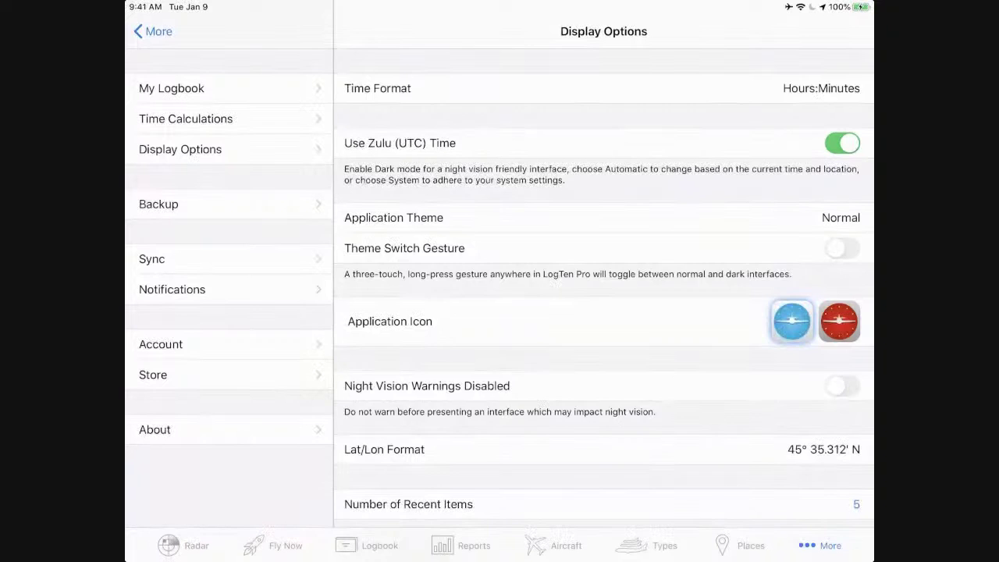
Step: Review the Preferred Identifiers options for Places, Aircraft and Person in Display Options, leaving ICAO, Aircraft ID and Name selected
{"action": "scroll", "coordinate": [604, 293], "scroll_direction": "down", "scroll_amount": 3}
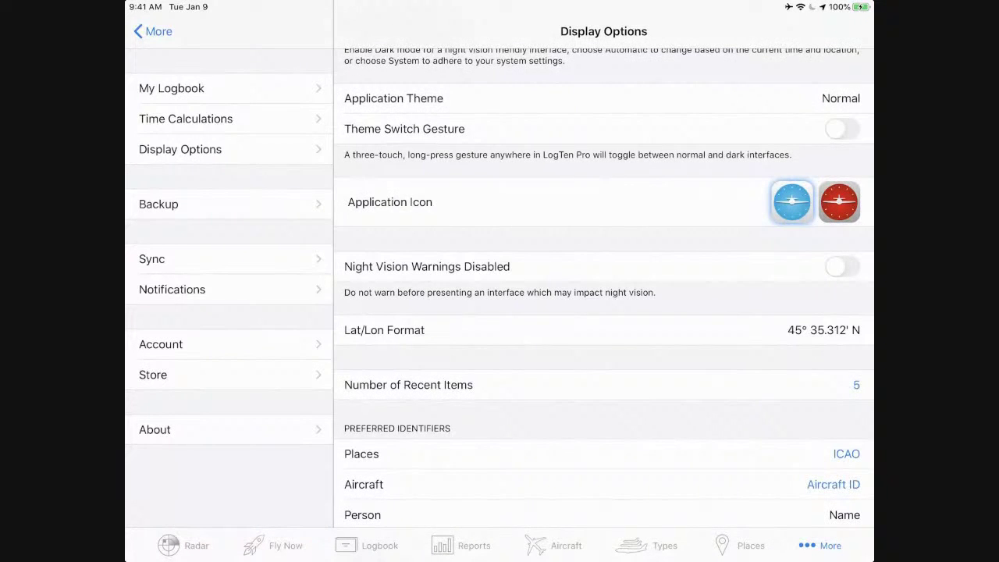
{"action": "scroll", "coordinate": [604, 292], "scroll_direction": "down", "scroll_amount": 5}
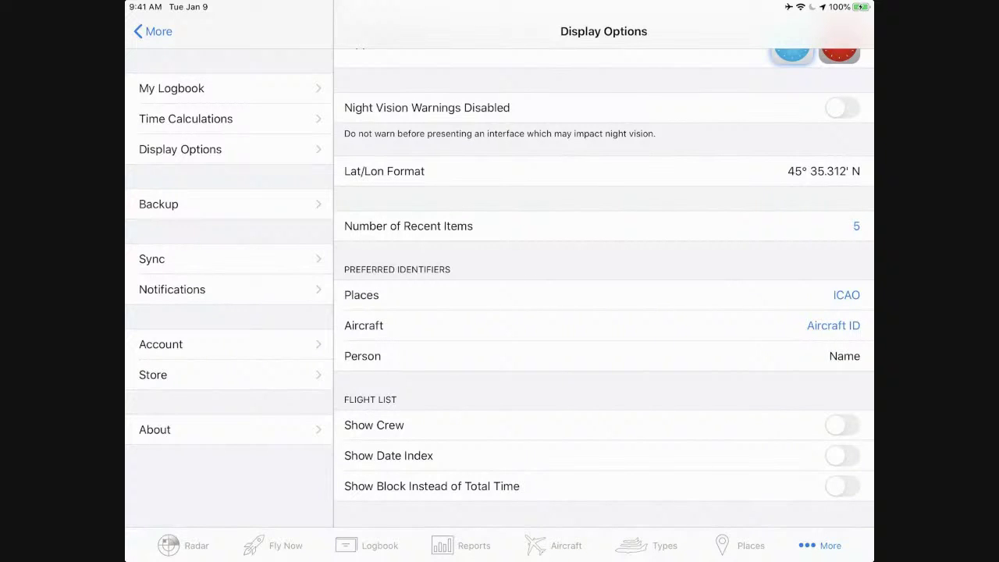
{"action": "left_click", "coordinate": [846, 295]}
{"action": "scroll", "coordinate": [843, 385], "scroll_direction": "down", "scroll_amount": 2}
{"action": "scroll", "coordinate": [842, 385], "scroll_direction": "up", "scroll_amount": 2}
{"action": "scroll", "coordinate": [843, 384], "scroll_direction": "up", "scroll_amount": 1}
{"action": "scroll", "coordinate": [842, 384], "scroll_direction": "down", "scroll_amount": 1}
{"action": "left_click", "coordinate": [846, 295]}
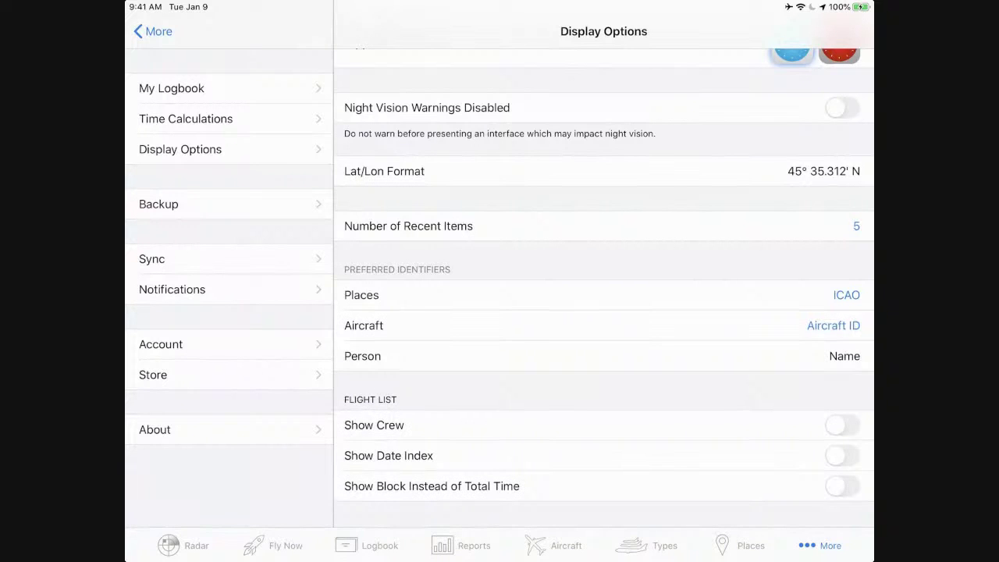
{"action": "left_click", "coordinate": [833, 325]}
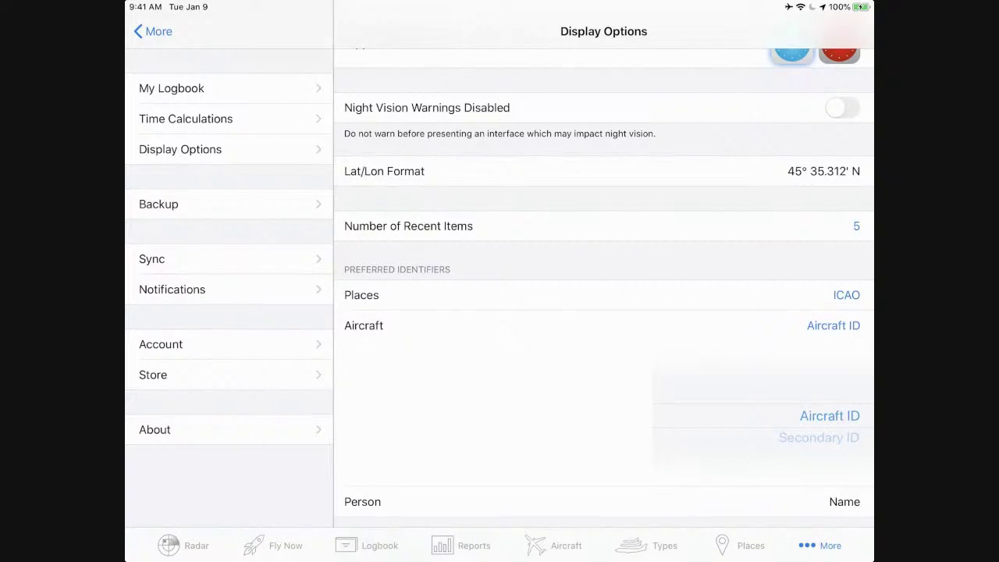
{"action": "left_click", "coordinate": [845, 356]}
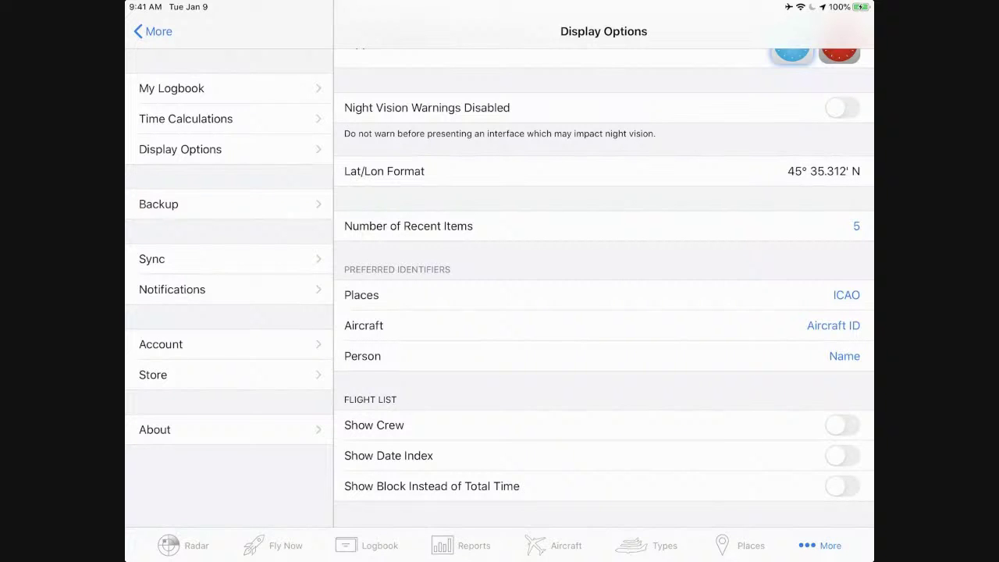
Step: Browse the Logbook flight list back through the older 2019 entries and return to the most recent flight
{"action": "left_click", "coordinate": [366, 545]}
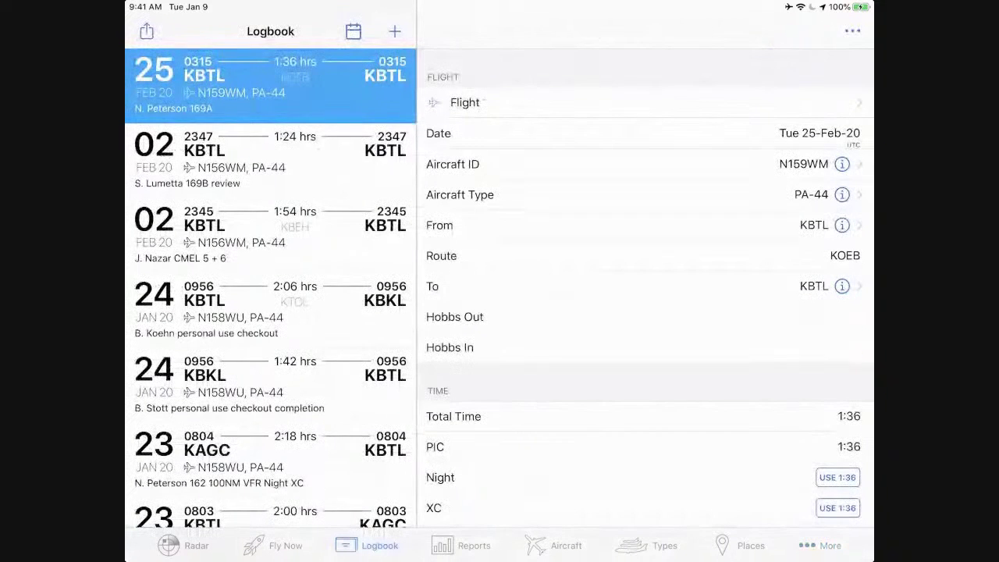
{"action": "scroll", "coordinate": [270, 289], "scroll_direction": "down", "scroll_amount": 20}
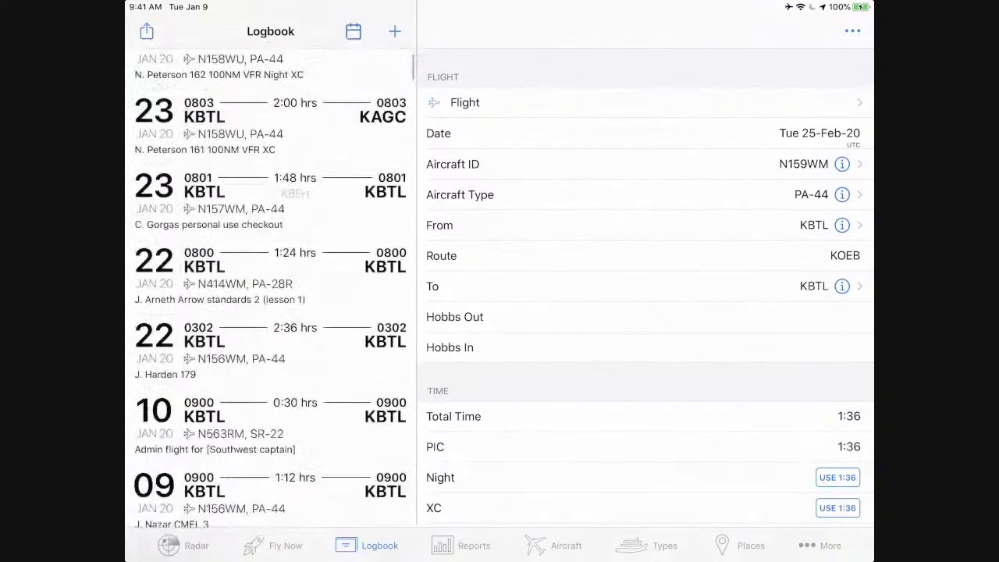
{"action": "scroll", "coordinate": [270, 289], "scroll_direction": "down", "scroll_amount": 20}
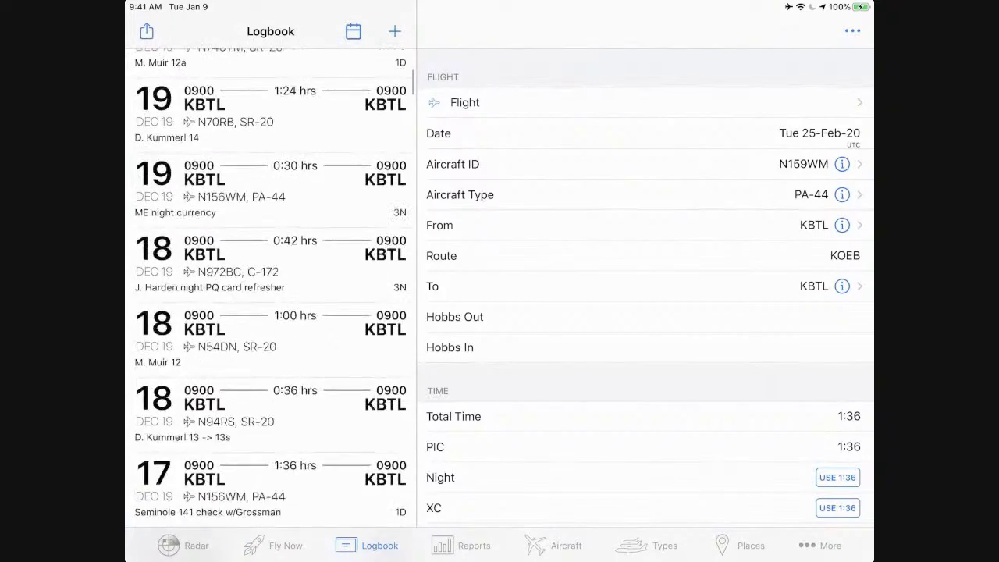
{"action": "scroll", "coordinate": [270, 289], "scroll_direction": "down", "scroll_amount": 20}
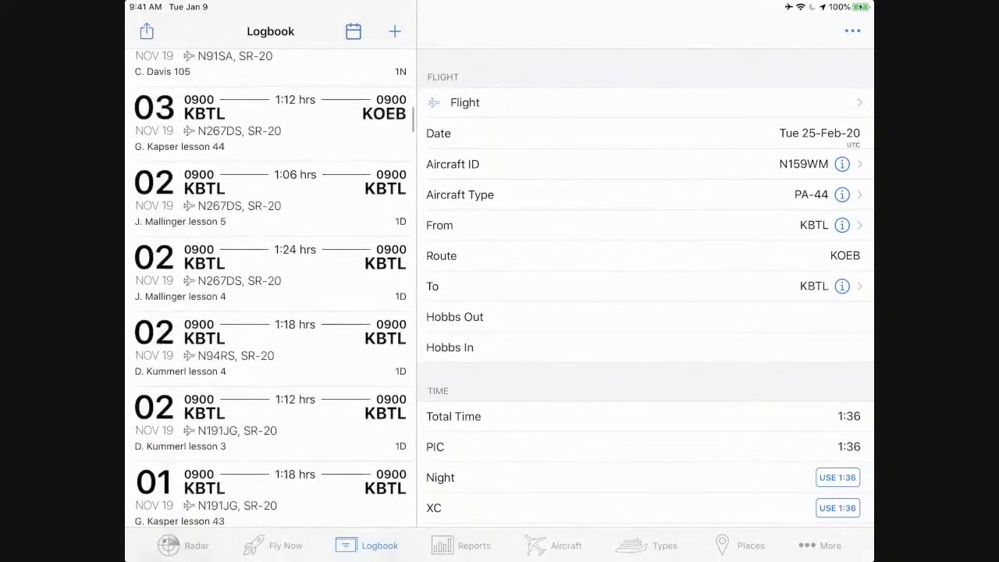
{"action": "scroll", "coordinate": [270, 289], "scroll_direction": "down", "scroll_amount": 15}
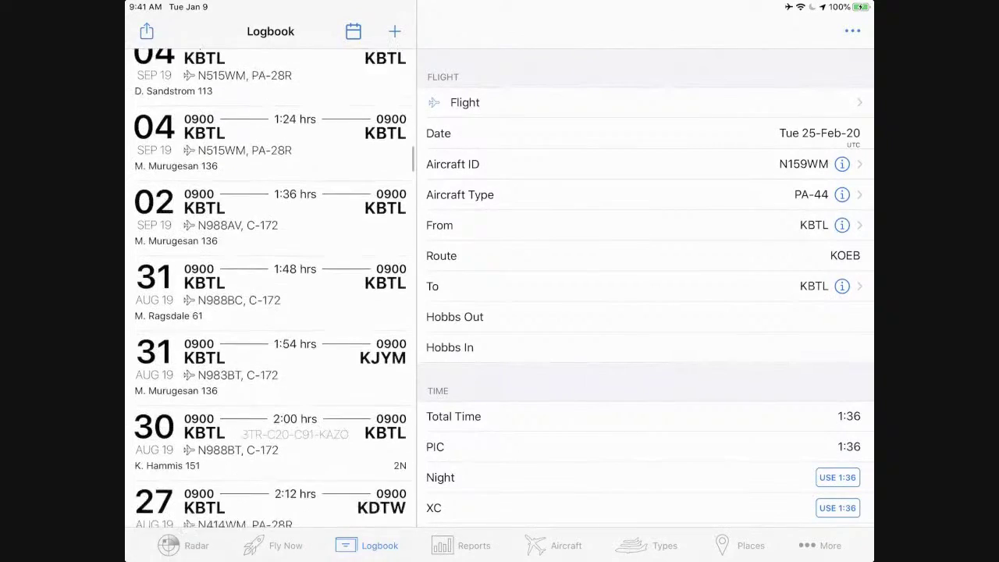
{"action": "scroll", "coordinate": [270, 289], "scroll_direction": "up", "scroll_amount": 20}
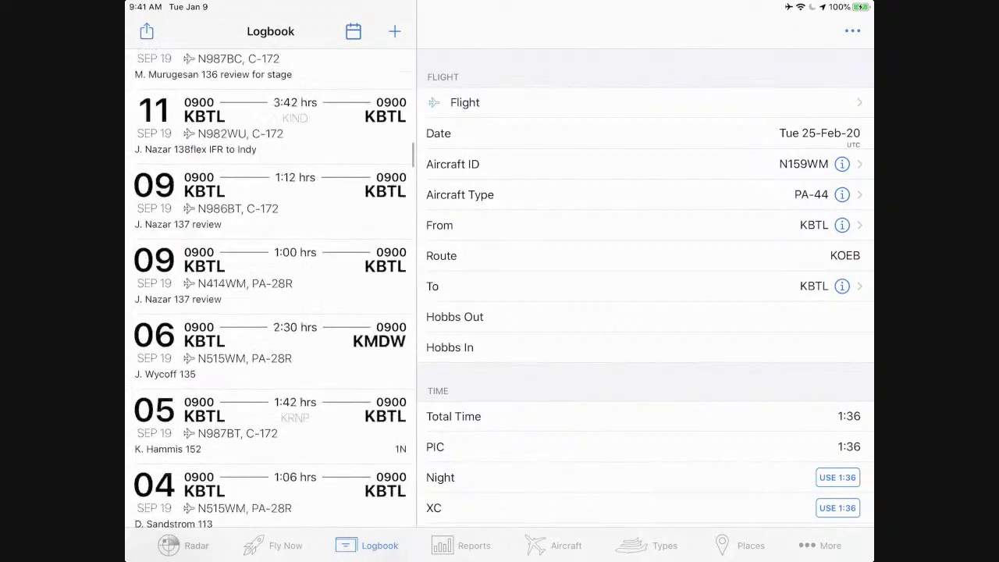
{"action": "scroll", "coordinate": [270, 288], "scroll_direction": "up", "scroll_amount": 20}
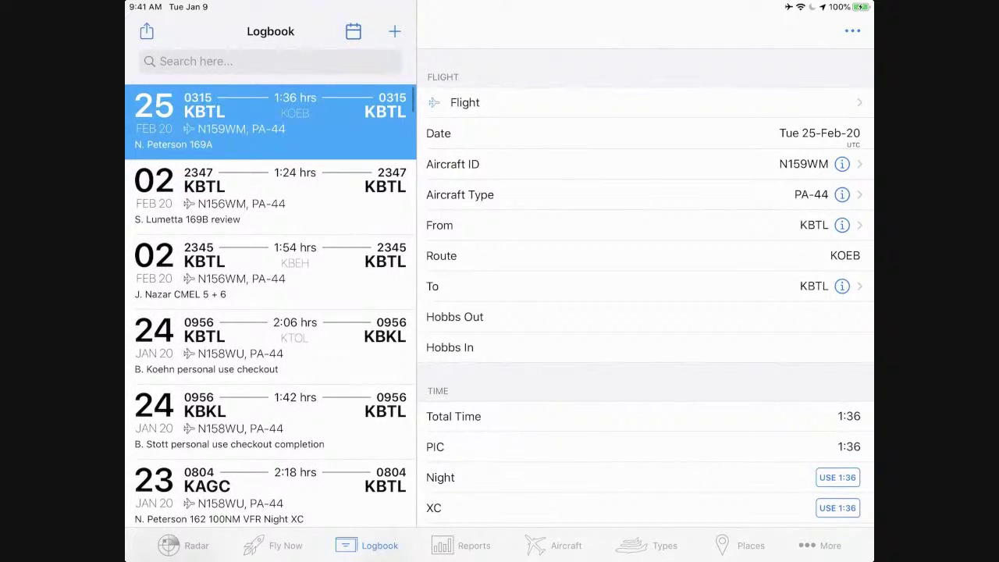
Step: Turn on Show Date Index for the flight list in Display Options and reopen the Logbook
{"action": "left_click", "coordinate": [819, 546]}
{"action": "left_click", "coordinate": [842, 455]}
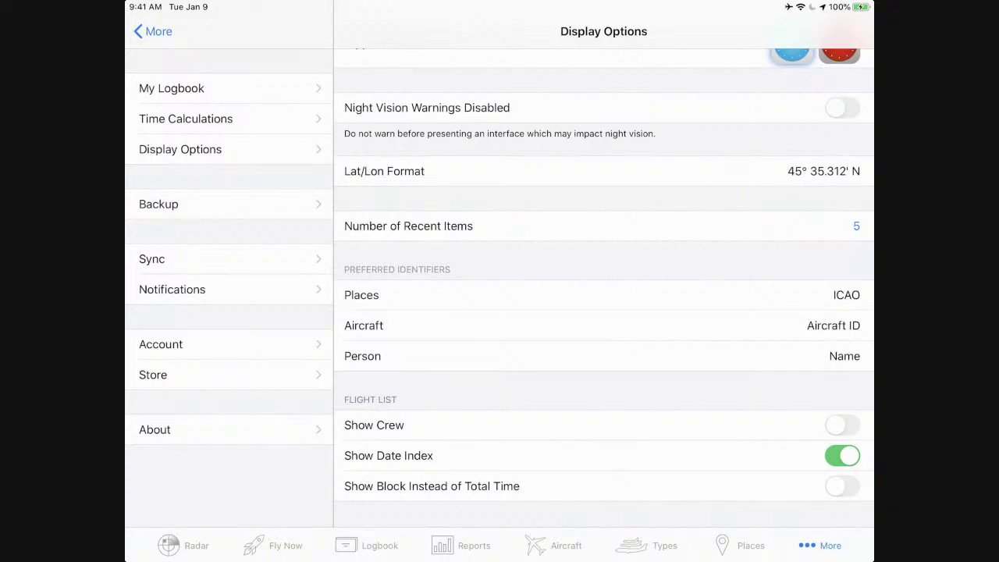
{"action": "left_click", "coordinate": [367, 545]}
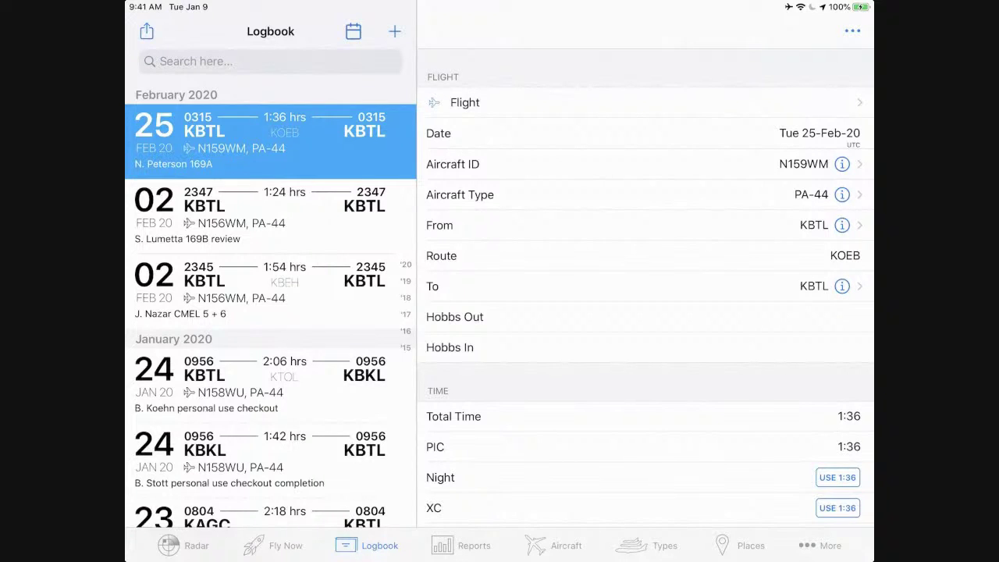
Step: Jump to the 2015 entries in the Logbook with the year index and browse the flights by year
{"action": "scroll", "coordinate": [270, 289], "scroll_direction": "down", "scroll_amount": 1}
{"action": "scroll", "coordinate": [271, 289], "scroll_direction": "up", "scroll_amount": 1}
{"action": "left_click", "coordinate": [406, 348]}
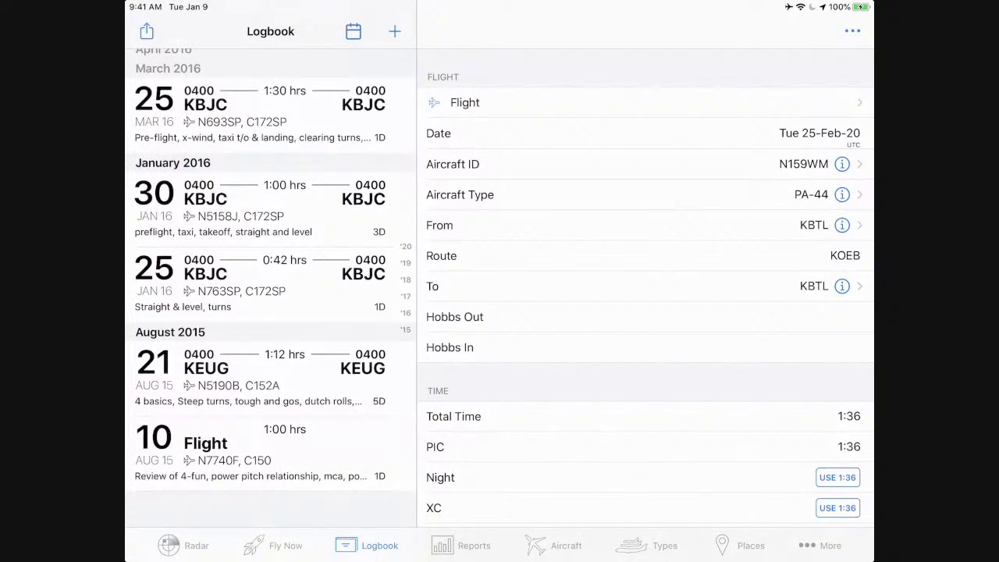
{"action": "scroll", "coordinate": [271, 289], "scroll_direction": "down", "scroll_amount": 2}
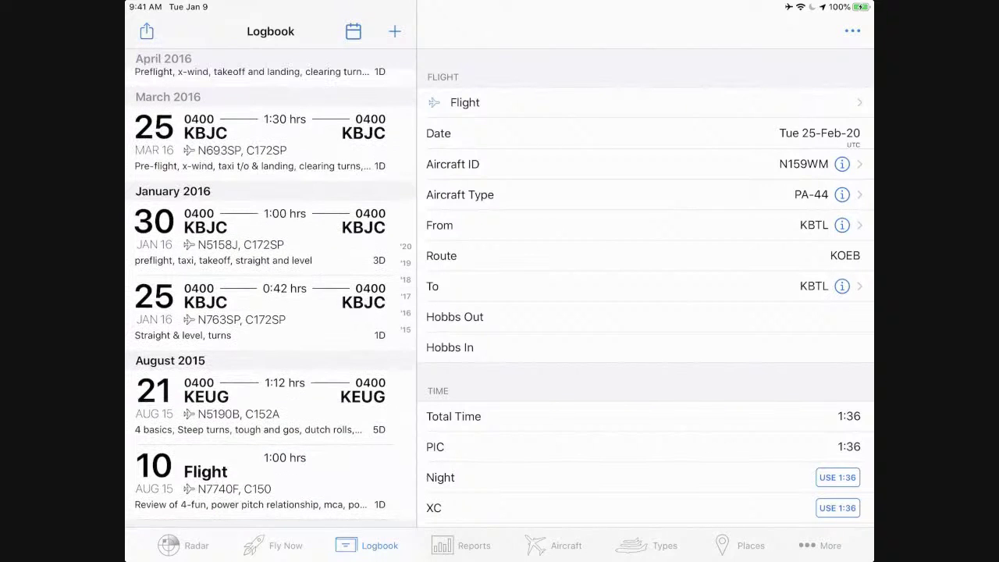
{"action": "left_click", "coordinate": [546, 285]}
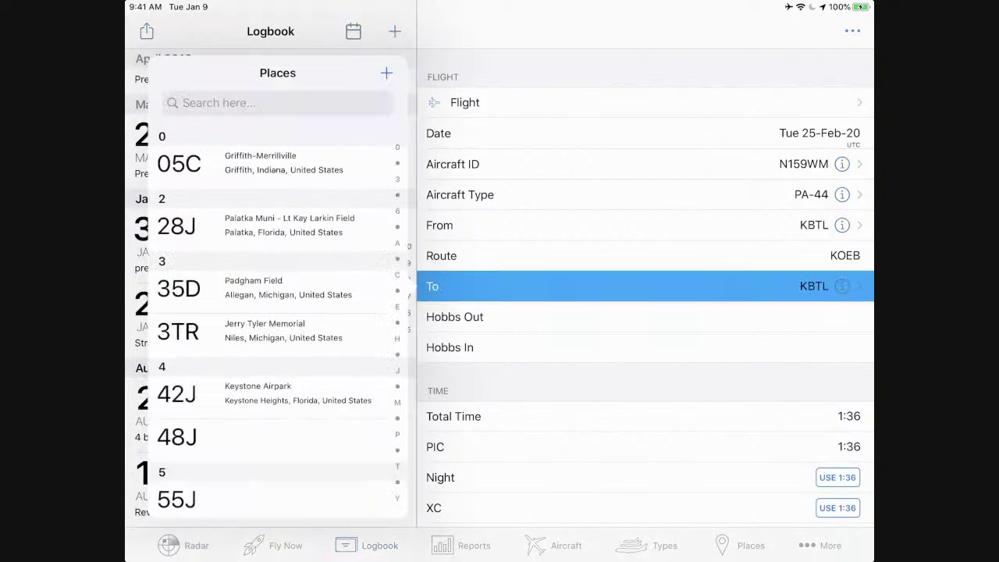
{"action": "left_click", "coordinate": [137, 312]}
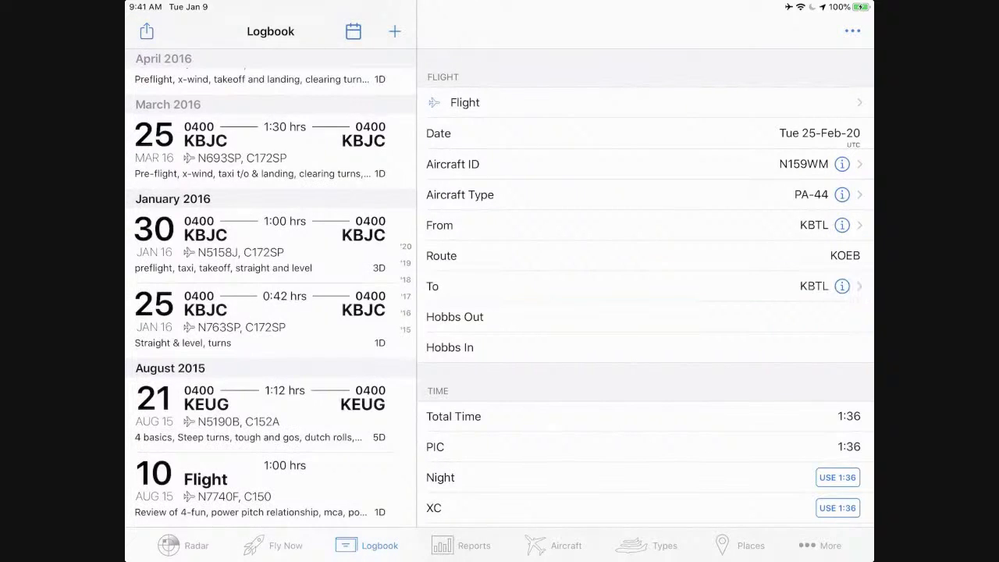
{"action": "scroll", "coordinate": [271, 289], "scroll_direction": "up", "scroll_amount": 3}
{"action": "left_click", "coordinate": [405, 296]}
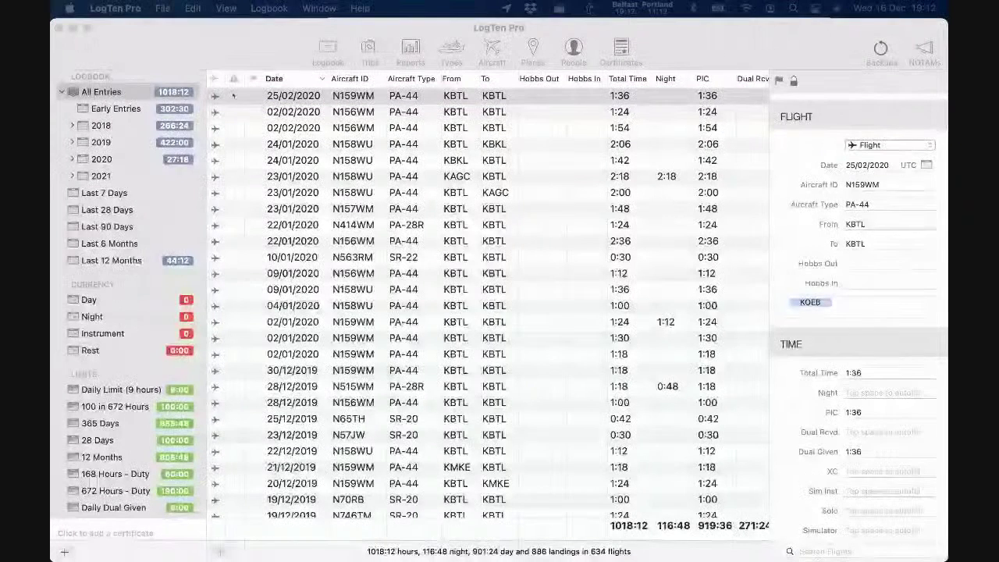
Step: Switch to LogTen Pro on the Mac and open the General preferences, moving the window so all settings fit
{"action": "left_click", "coordinate": [243, 50]}
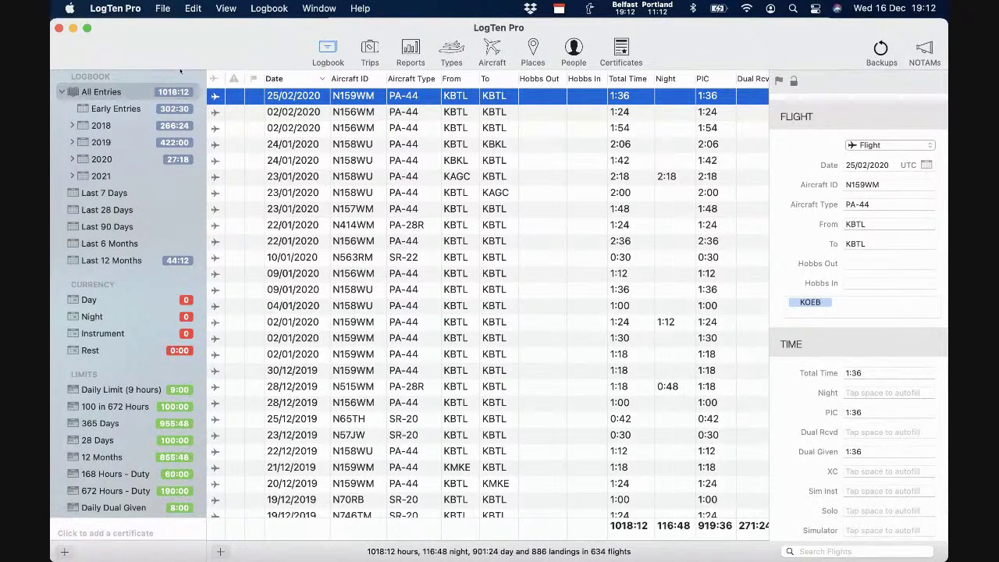
{"action": "left_click", "coordinate": [117, 9]}
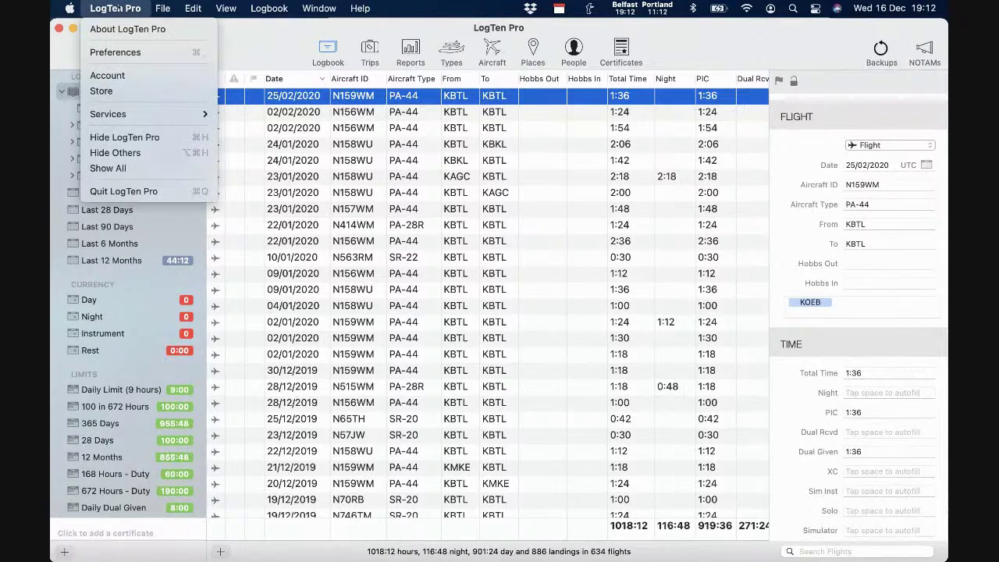
{"action": "left_click", "coordinate": [115, 53]}
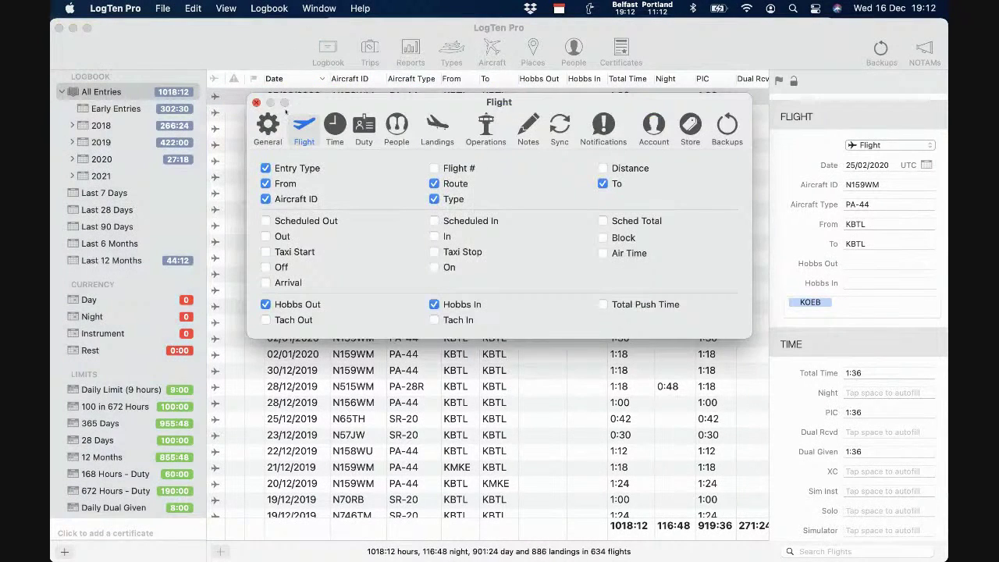
{"action": "left_click", "coordinate": [267, 129]}
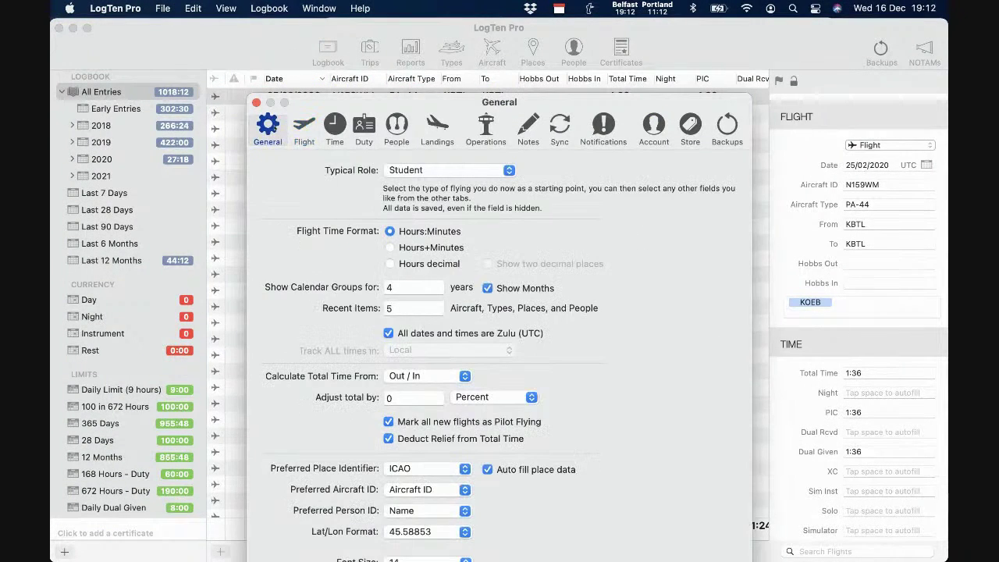
{"action": "left_click_drag", "start_coordinate": [441, 102], "coordinate": [429, 5]}
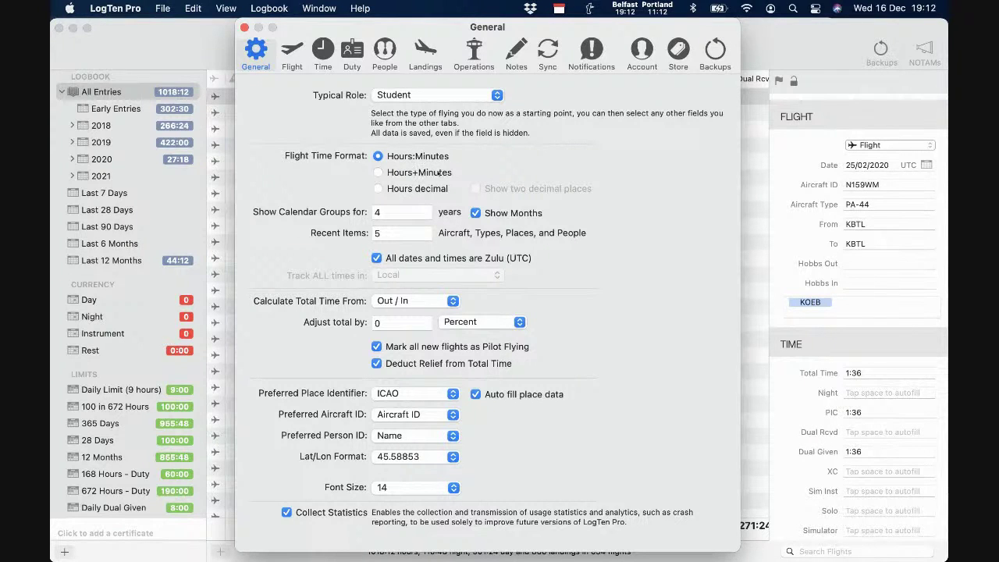
Step: Try Hours decimal flight times and non-Zulu dates with the time zone list, restoring Hours:Minutes and Zulu (UTC)
{"action": "left_click", "coordinate": [380, 188]}
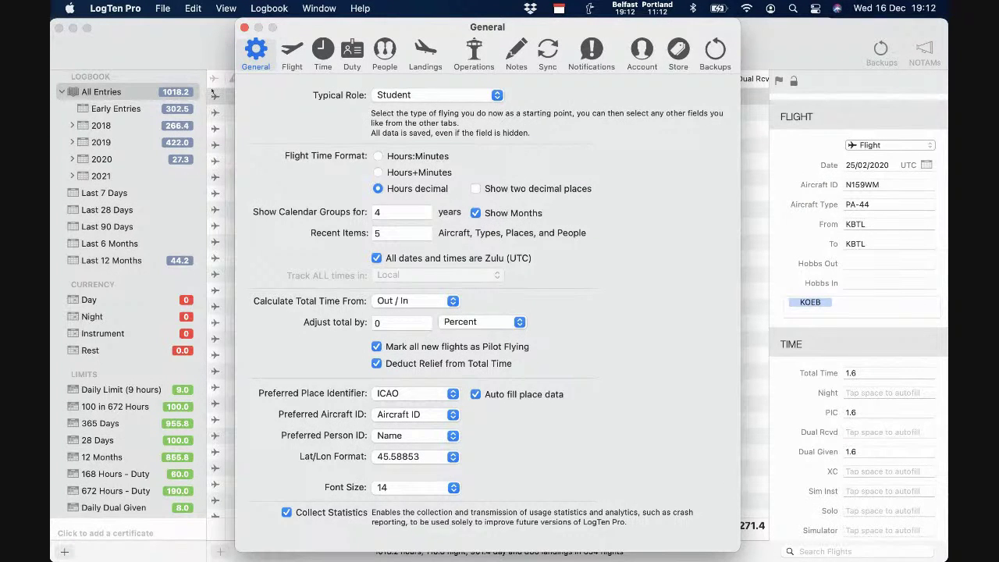
{"action": "left_click", "coordinate": [377, 156]}
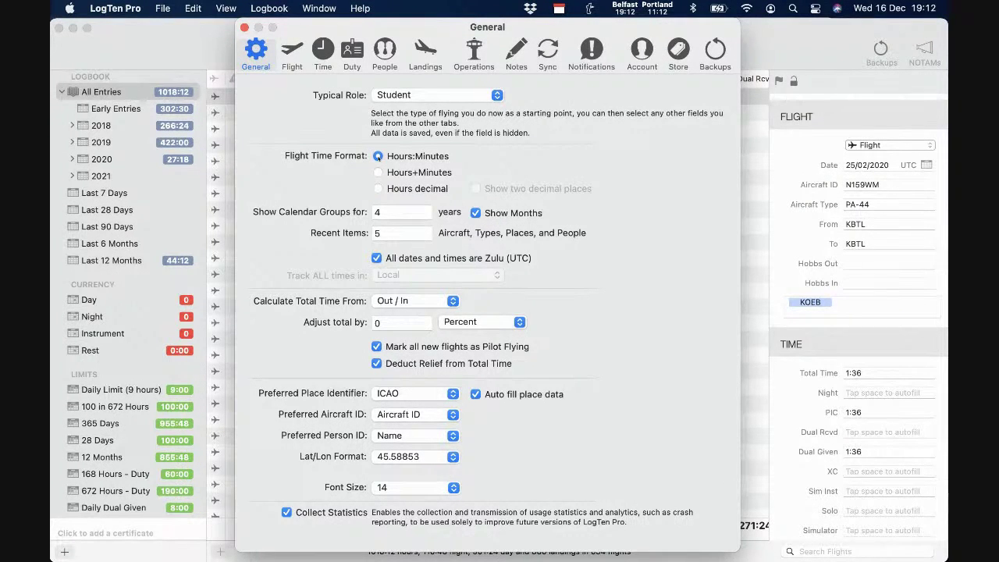
{"action": "left_click", "coordinate": [376, 259]}
{"action": "left_click", "coordinate": [401, 277]}
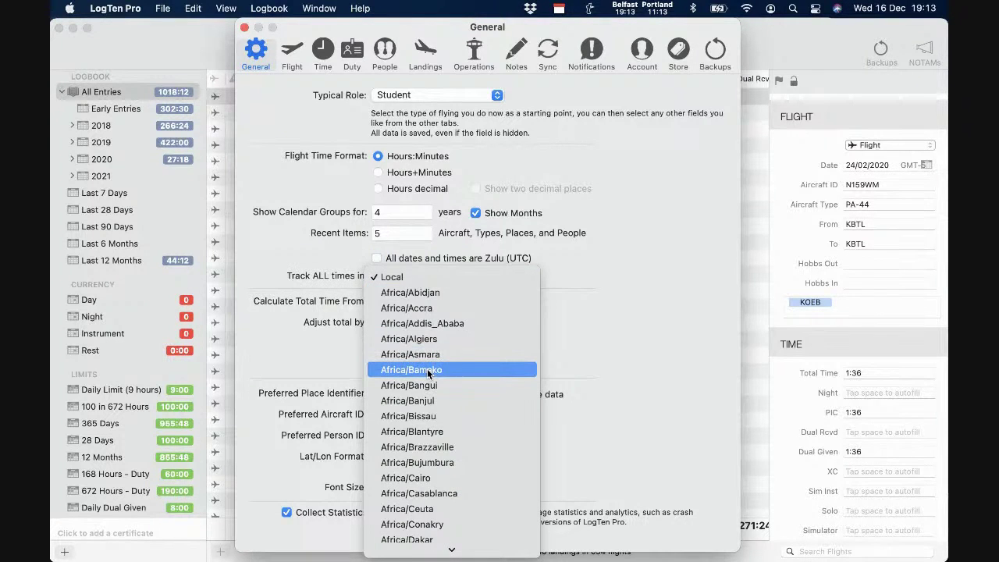
{"action": "scroll", "coordinate": [427, 368], "scroll_direction": "down", "scroll_amount": 10}
{"action": "scroll", "coordinate": [427, 369], "scroll_direction": "down", "scroll_amount": 20}
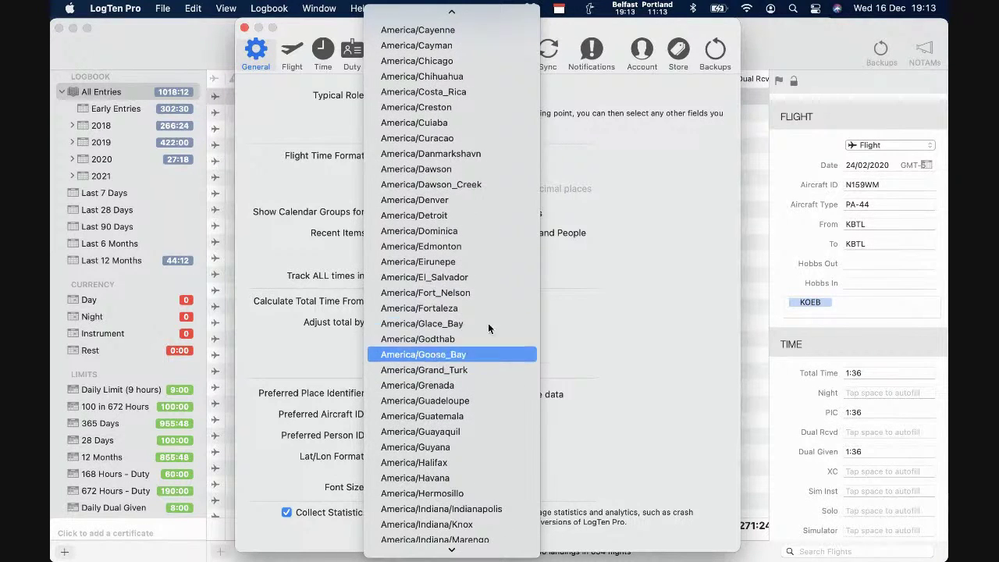
{"action": "left_click", "coordinate": [595, 252]}
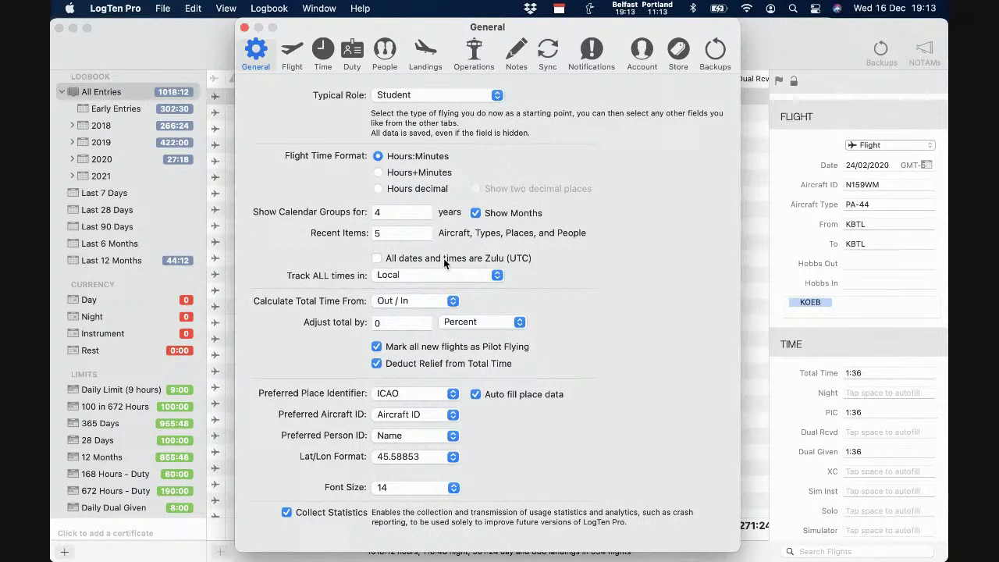
{"action": "left_click", "coordinate": [378, 258]}
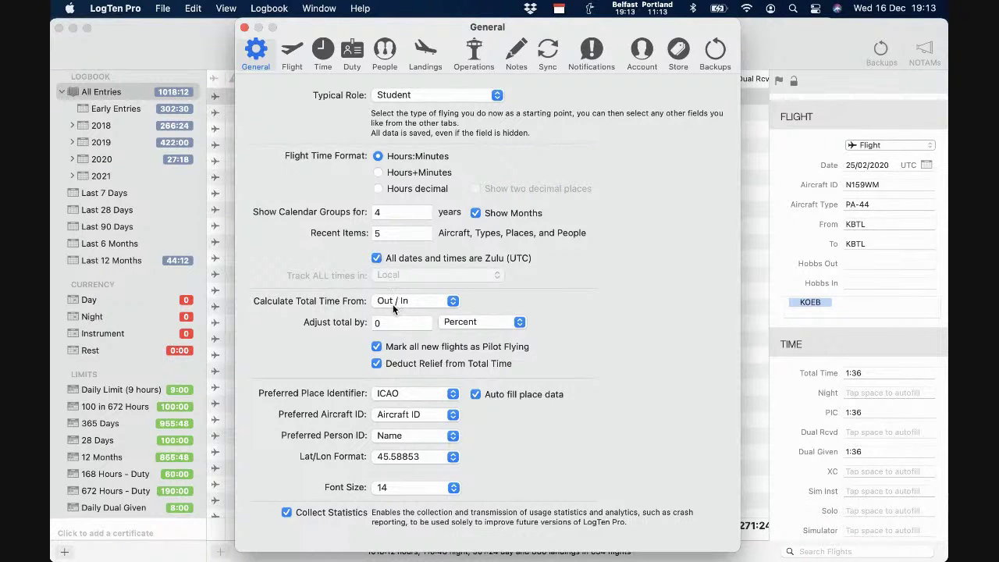
Step: Keep ICAO as the Preferred Place Identifier, set Show Calendar Groups to 7 years, and close the preferences
{"action": "left_click", "coordinate": [388, 396]}
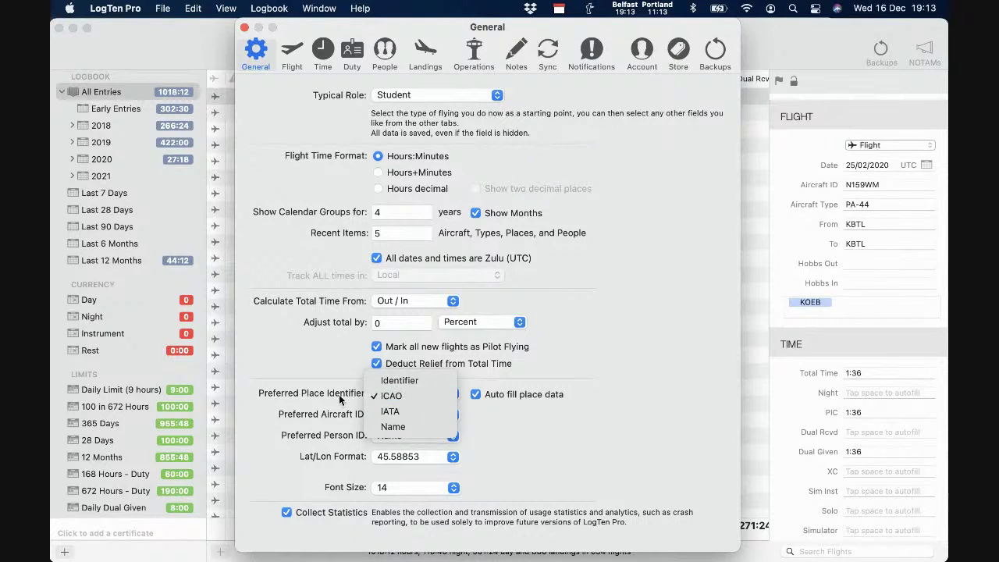
{"action": "left_click", "coordinate": [385, 395]}
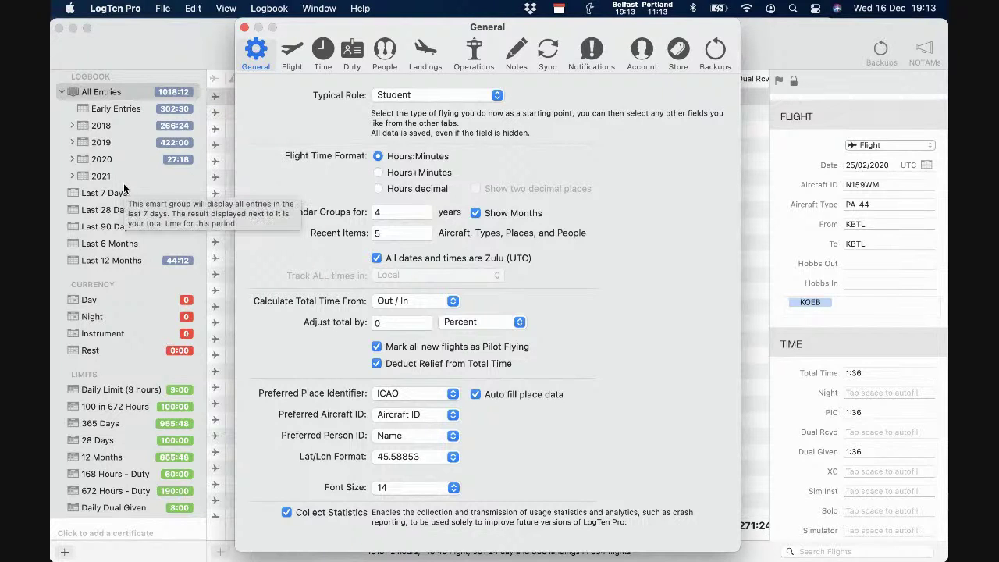
{"action": "left_click", "coordinate": [415, 216]}
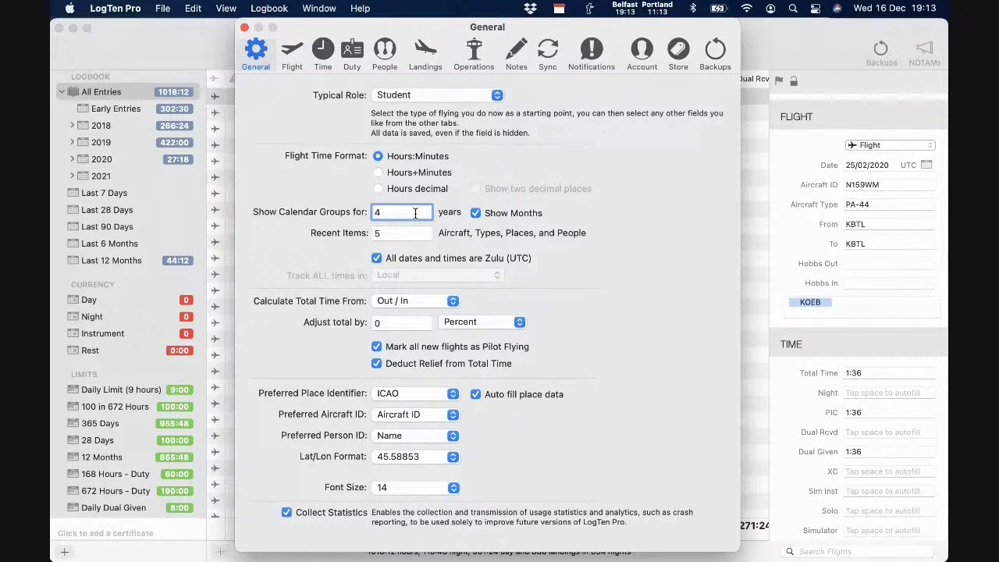
{"action": "key", "text": "BackSpace"}
{"action": "type", "text": "7"}
{"action": "key", "text": "Return"}
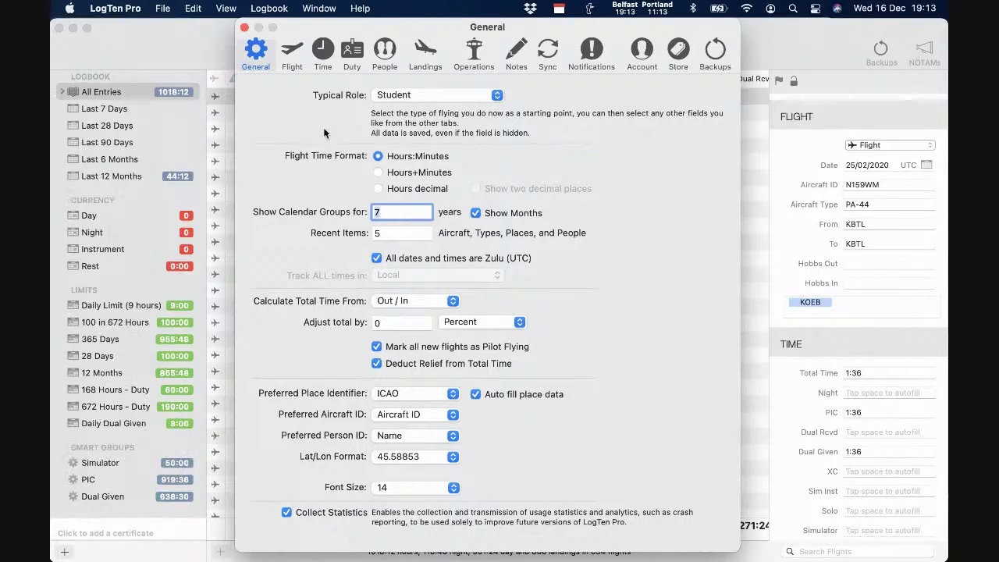
{"action": "left_click", "coordinate": [245, 27]}
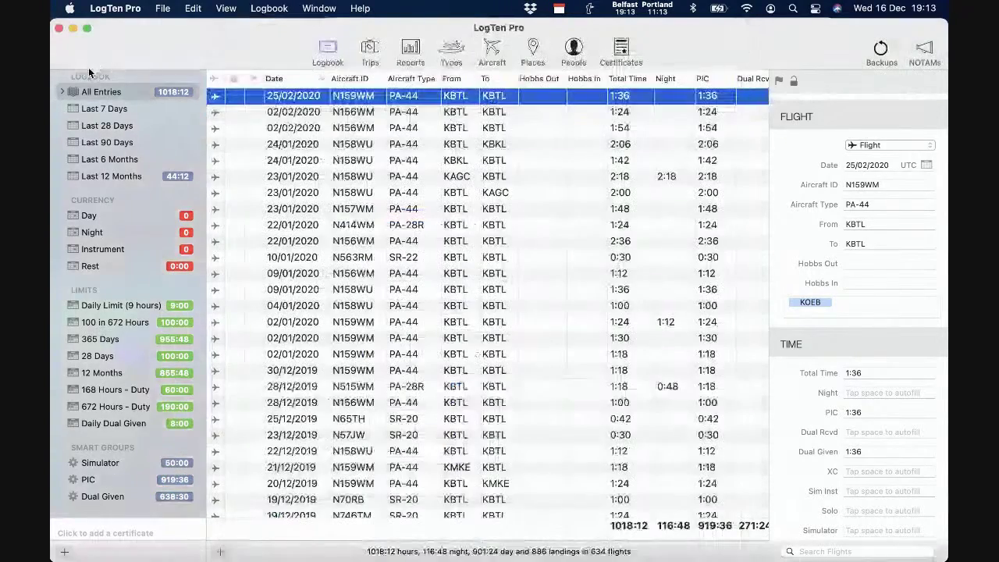
Step: Expand the yearly groups under All Entries and check the monthly breakdown of 2016
{"action": "left_click", "coordinate": [62, 91]}
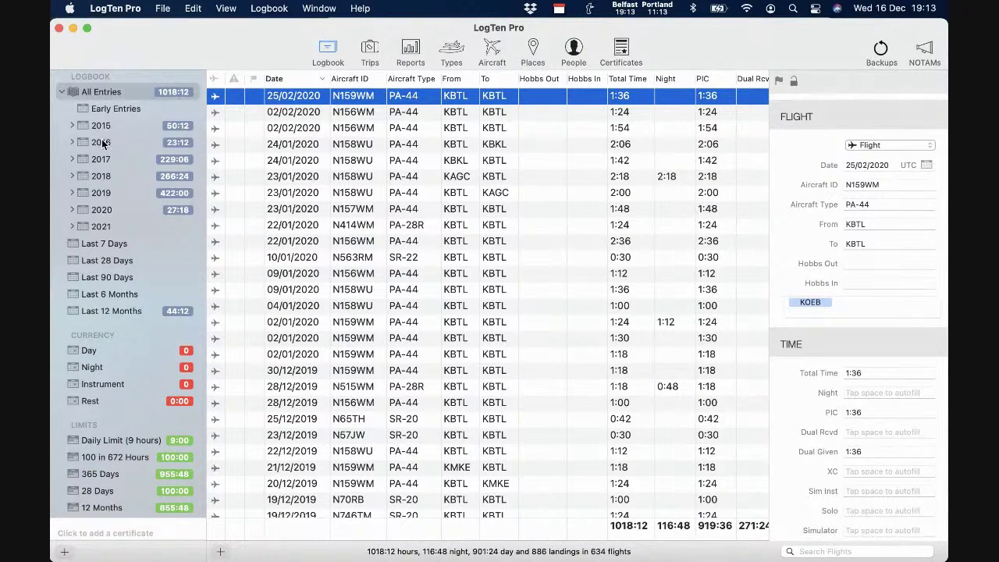
{"action": "left_click", "coordinate": [71, 144]}
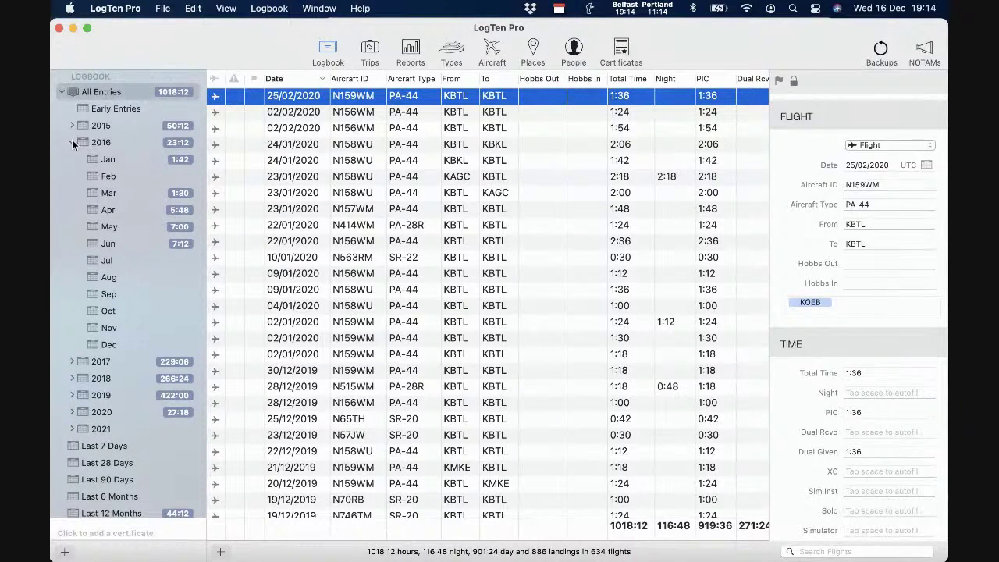
{"action": "left_click", "coordinate": [72, 143]}
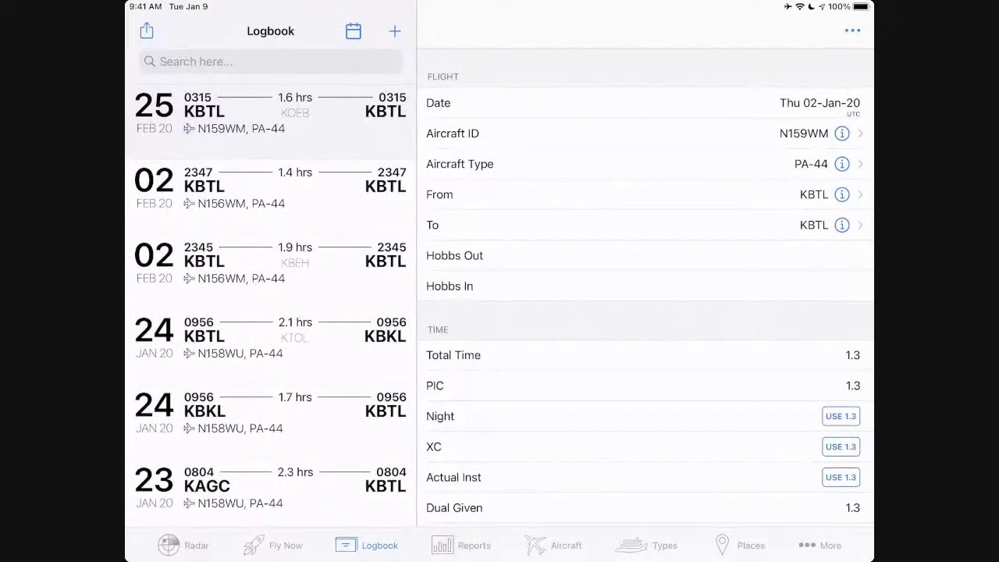
Step: Switch to the iPad app and look through the flight's fields, the Aircraft, Types and Places lists, and the This is Me person's options
{"action": "scroll", "coordinate": [646, 302], "scroll_direction": "down", "scroll_amount": 5}
{"action": "scroll", "coordinate": [646, 302], "scroll_direction": "up", "scroll_amount": 5}
{"action": "scroll", "coordinate": [645, 281], "scroll_direction": "up", "scroll_amount": 1}
{"action": "left_click", "coordinate": [554, 545]}
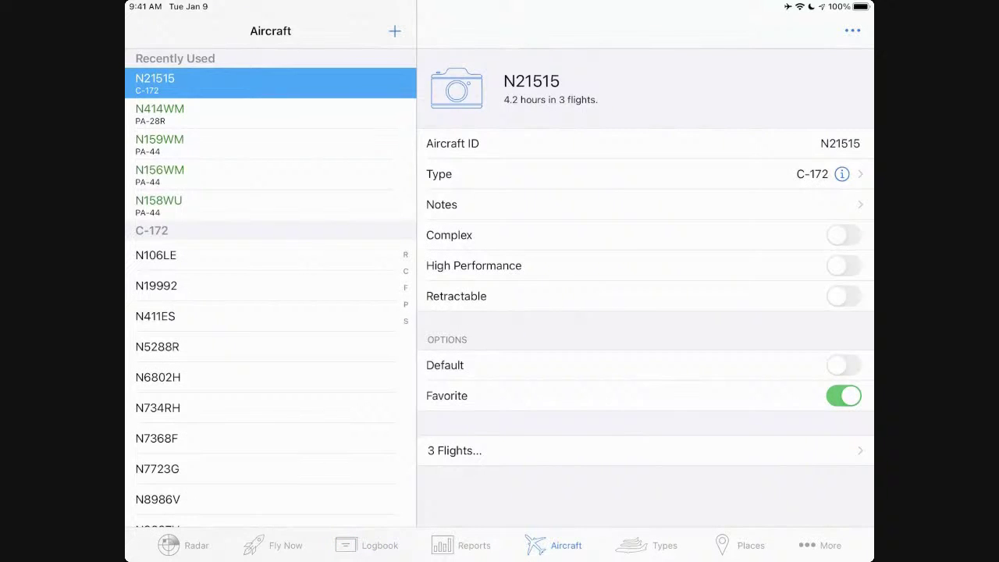
{"action": "left_click", "coordinate": [646, 545]}
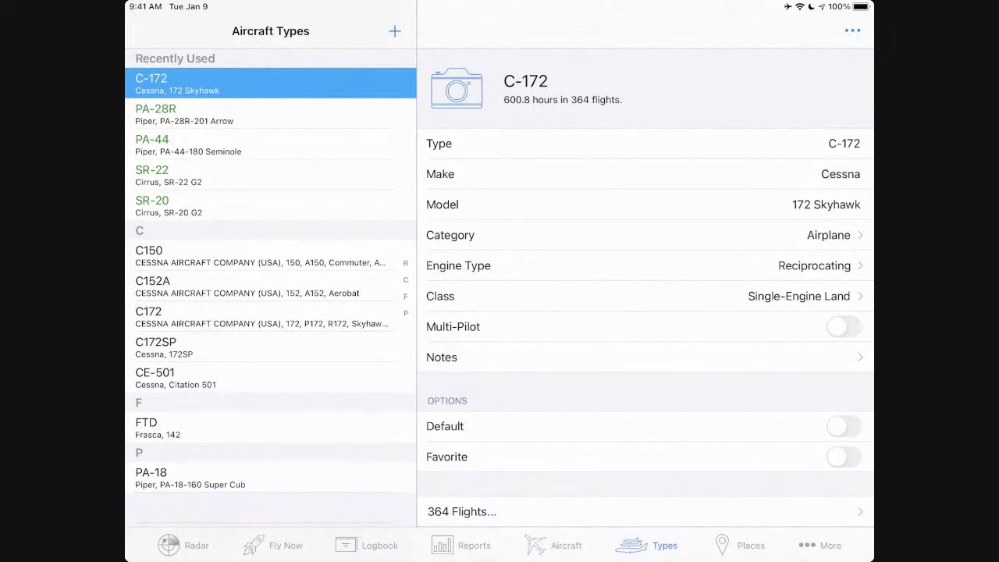
{"action": "left_click", "coordinate": [741, 545]}
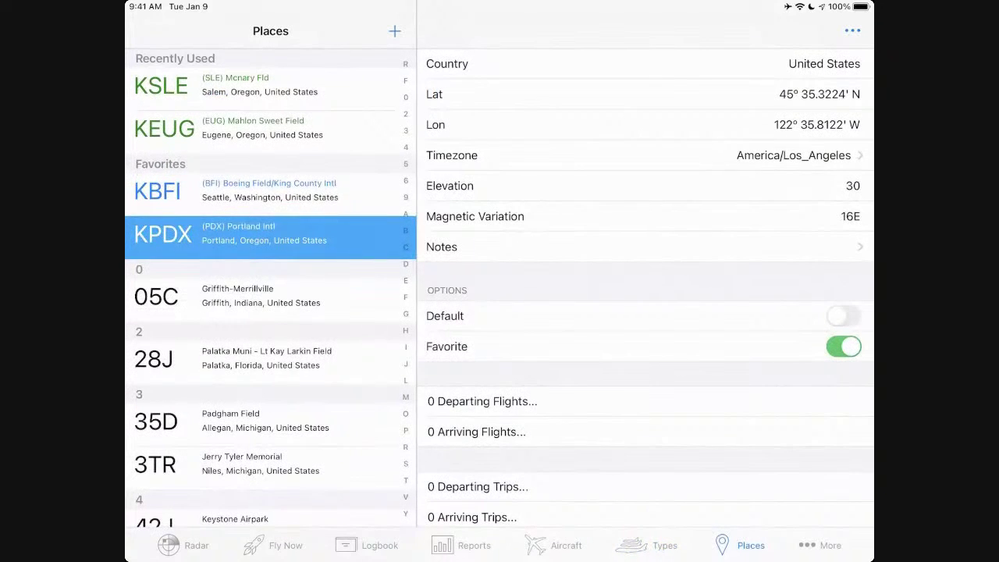
{"action": "left_click", "coordinate": [820, 545]}
{"action": "left_click", "coordinate": [186, 63]}
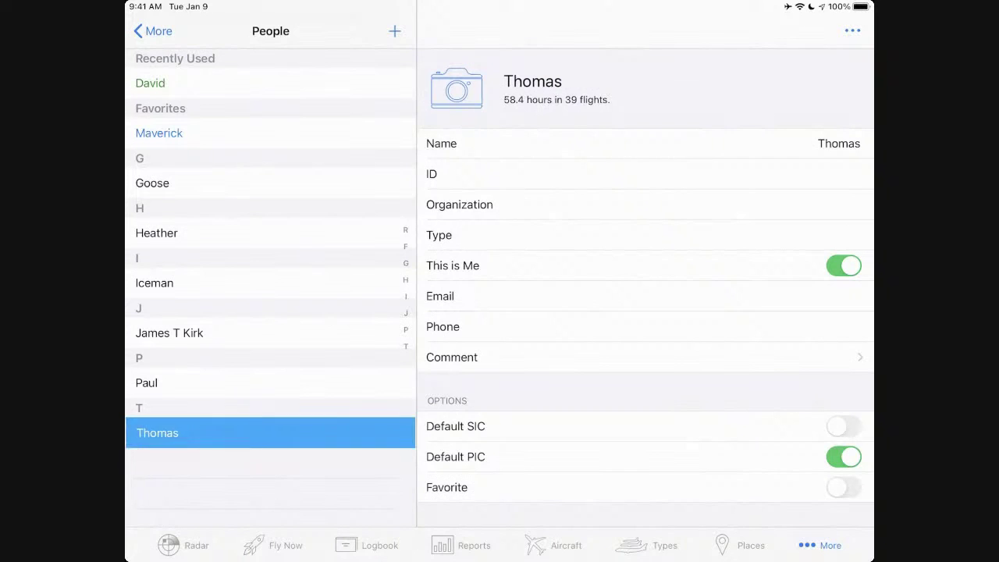
{"action": "right_click", "coordinate": [157, 433]}
{"action": "left_click", "coordinate": [359, 352]}
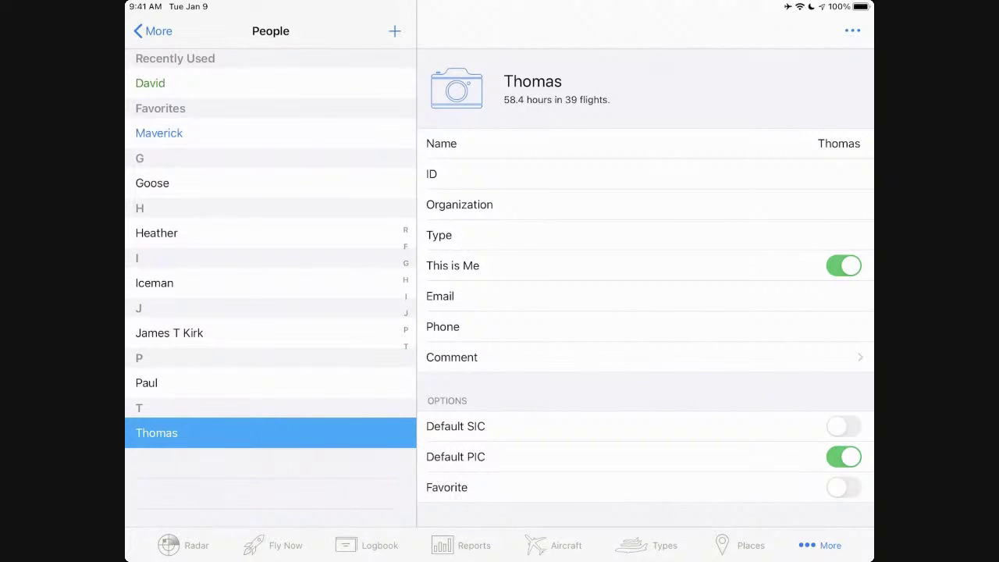
Step: Mark aircraft N21515 and the place KPDX (Portland Intl) as defaults
{"action": "left_click", "coordinate": [556, 545]}
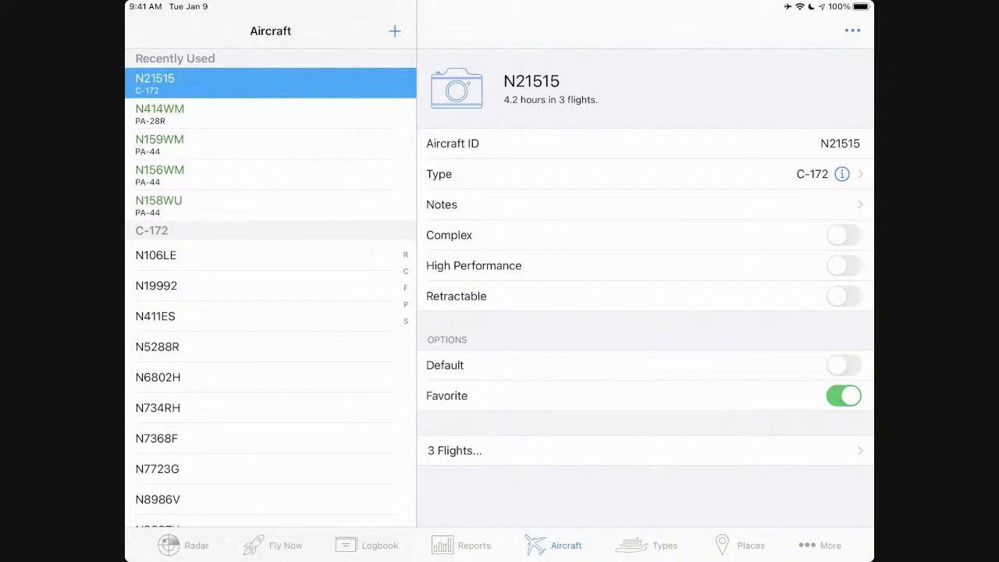
{"action": "left_click", "coordinate": [843, 366]}
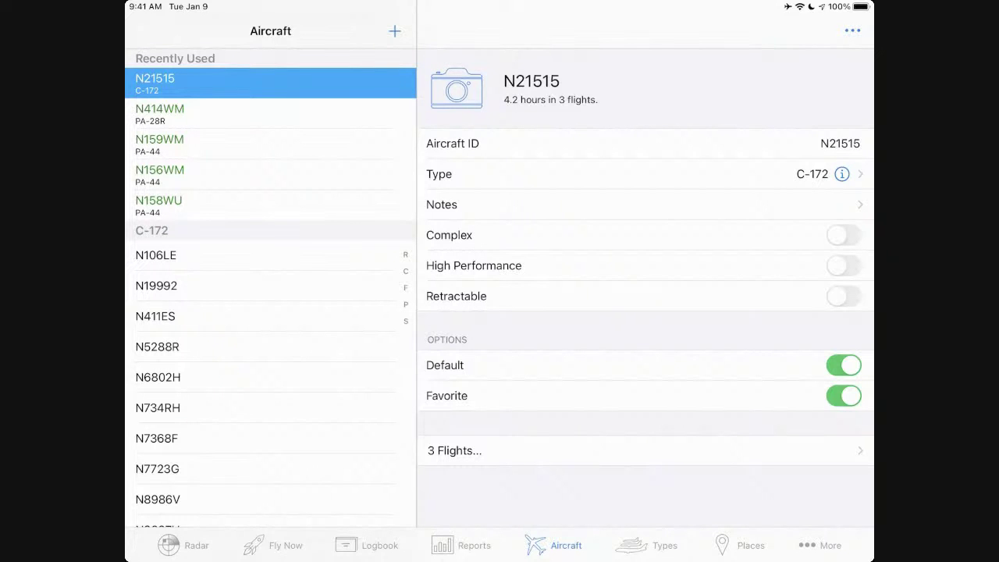
{"action": "left_click", "coordinate": [742, 544]}
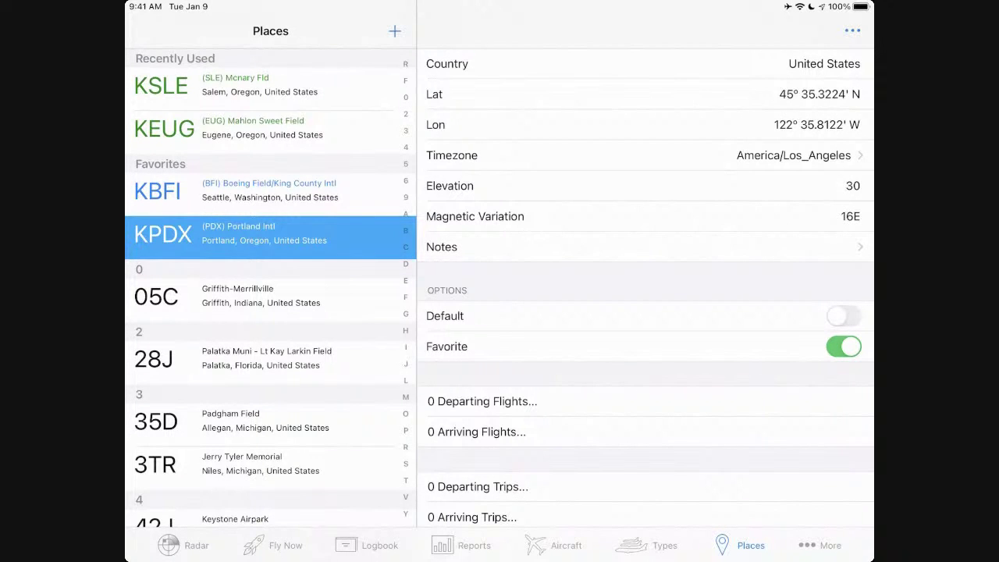
{"action": "left_click", "coordinate": [844, 316]}
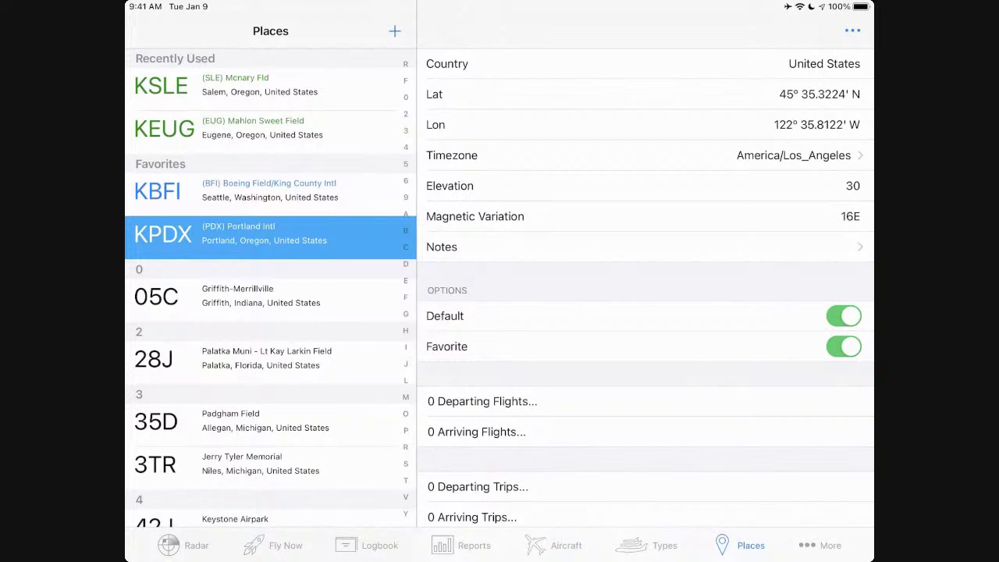
Step: Add a new flight to the Logbook and choose KSLE as its destination
{"action": "left_click", "coordinate": [366, 545]}
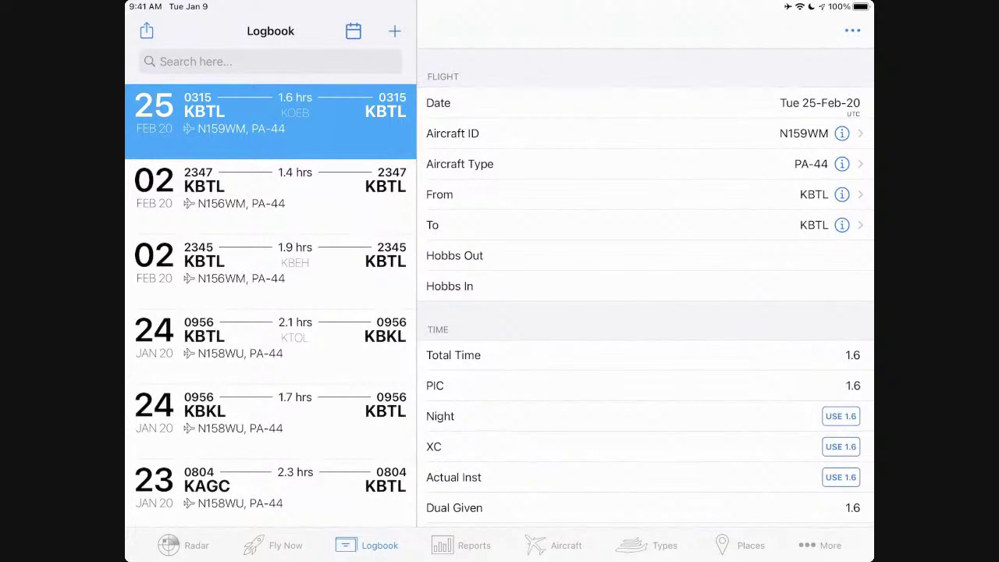
{"action": "left_click", "coordinate": [394, 30]}
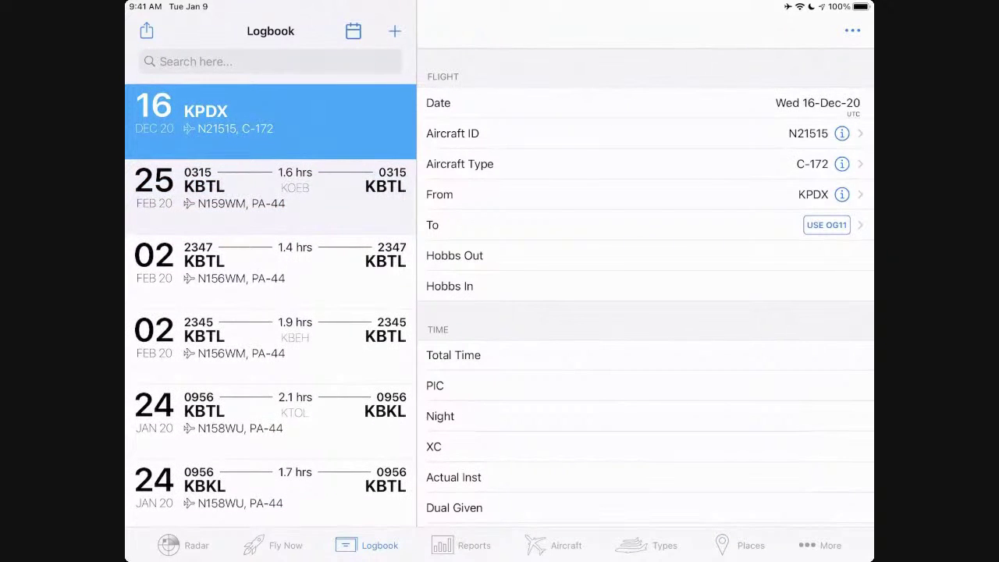
{"action": "mouse_move", "coordinate": [781, 134]}
{"action": "left_mouse_down"}
{"action": "mouse_move", "coordinate": [733, 134]}
{"action": "mouse_move", "coordinate": [780, 133]}
{"action": "left_mouse_up"}
{"action": "left_click", "coordinate": [546, 225]}
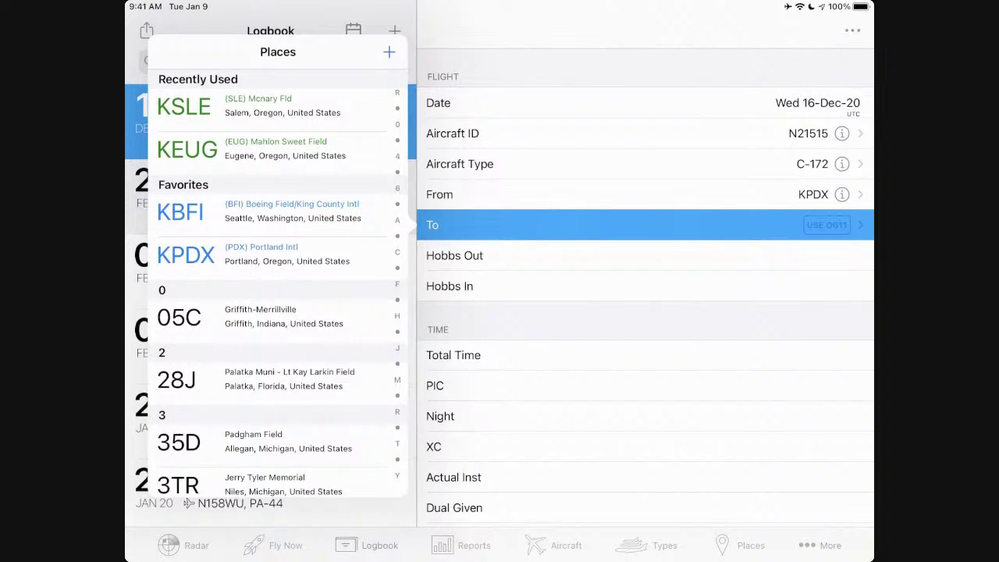
{"action": "left_click", "coordinate": [235, 106]}
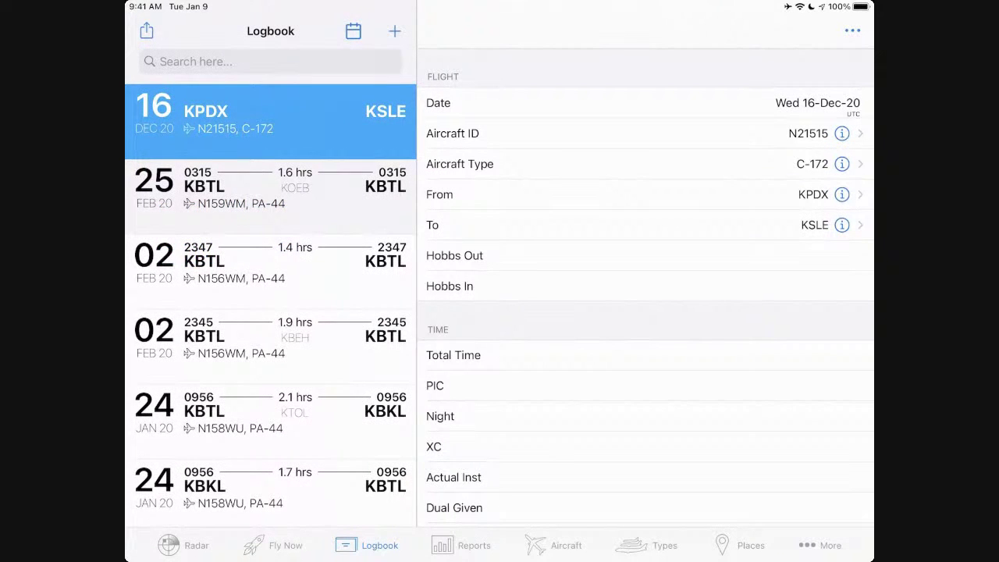
Step: Set the flight's Total Time to 0.9 and use the same 0.9 for XC
{"action": "left_click", "coordinate": [843, 355]}
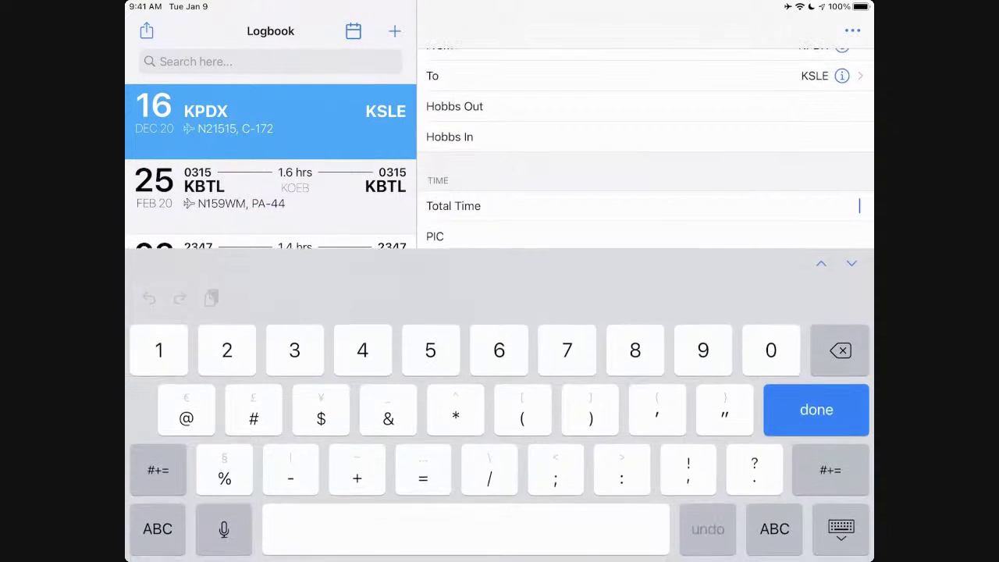
{"action": "type", "text": "0.9"}
{"action": "key", "text": "Return"}
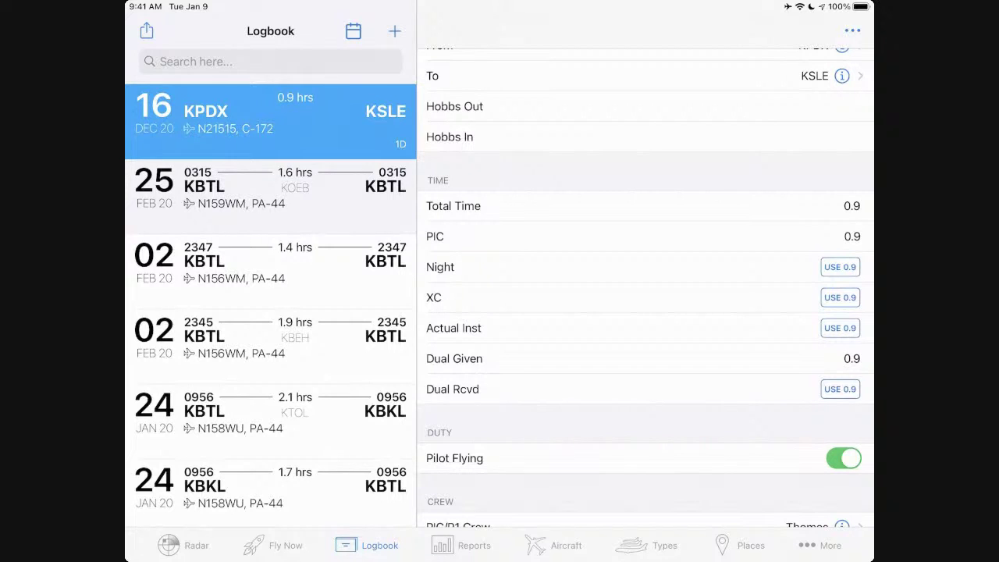
{"action": "left_click", "coordinate": [850, 235]}
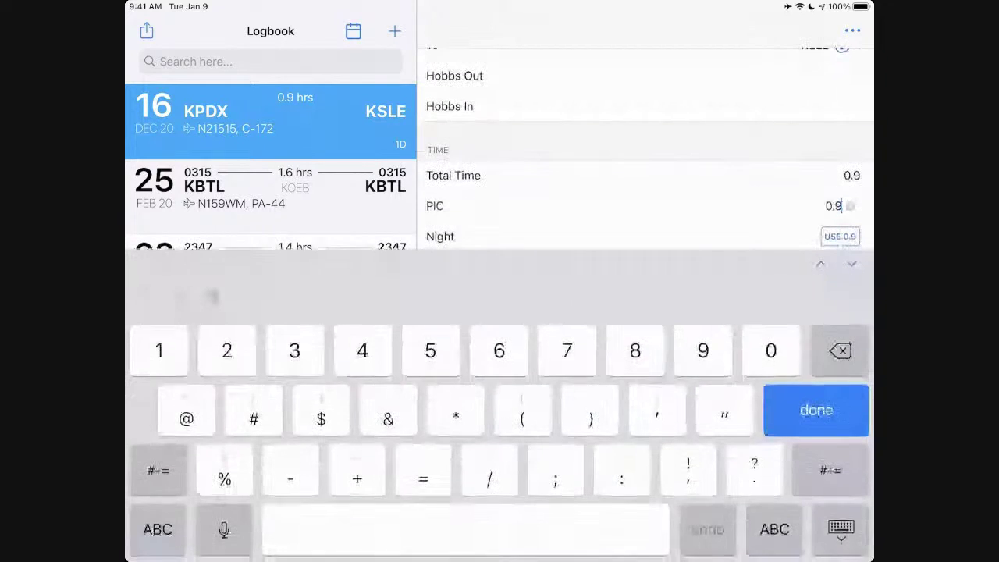
{"action": "key", "text": "Return"}
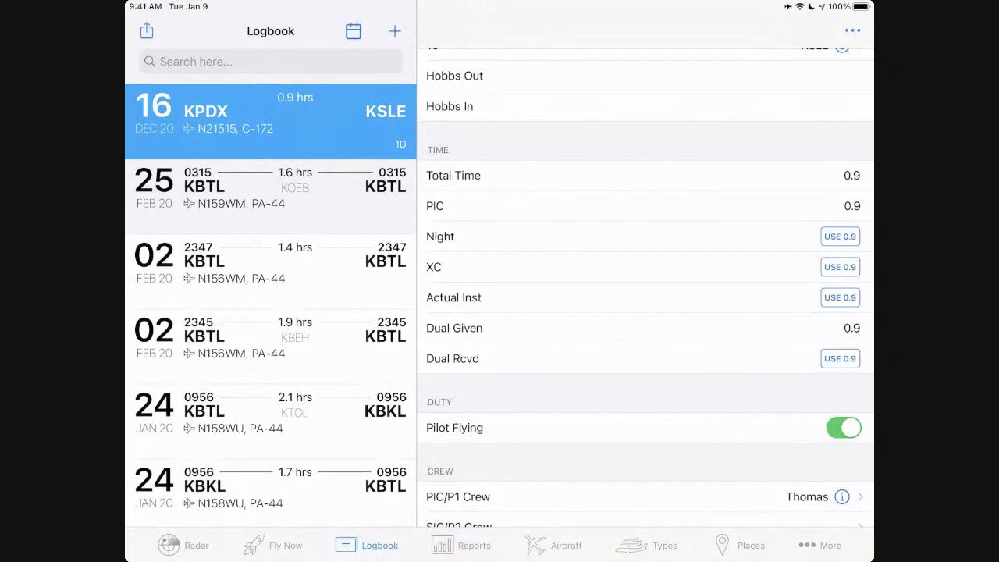
{"action": "left_click", "coordinate": [839, 266]}
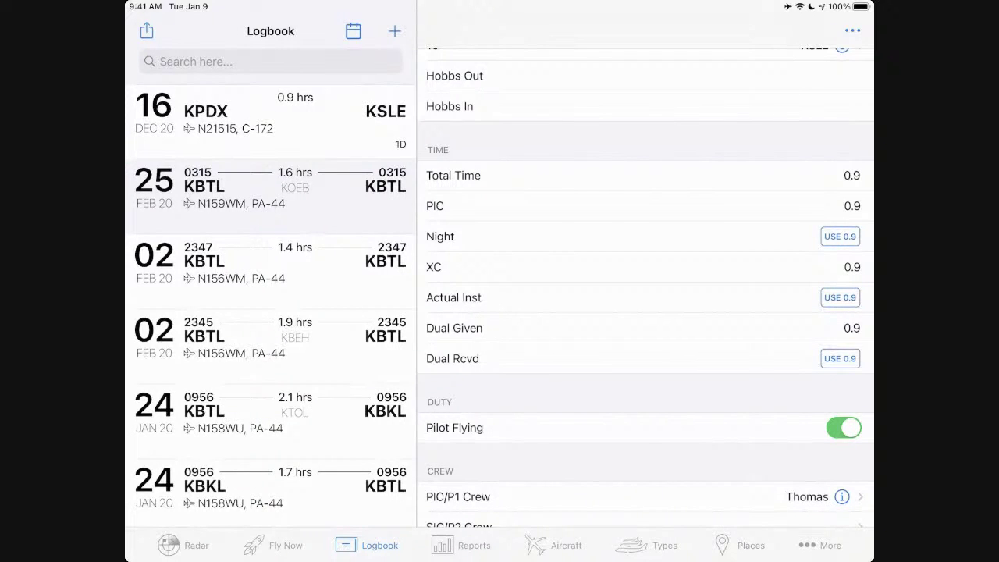
Step: Assign the recently used person as the Student in the flight's crew
{"action": "scroll", "coordinate": [645, 281], "scroll_direction": "down", "scroll_amount": 5}
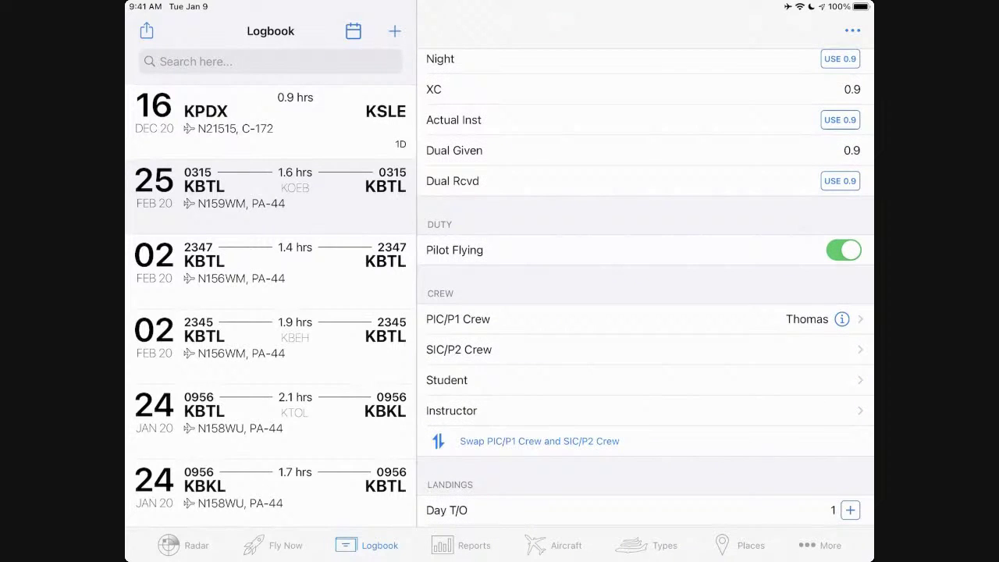
{"action": "left_click", "coordinate": [451, 410]}
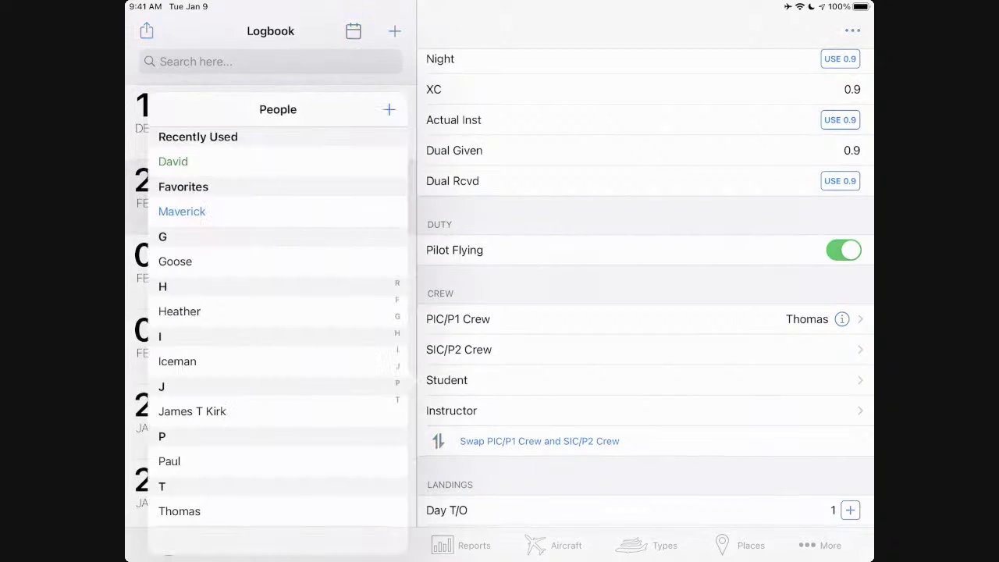
{"action": "left_click", "coordinate": [173, 161]}
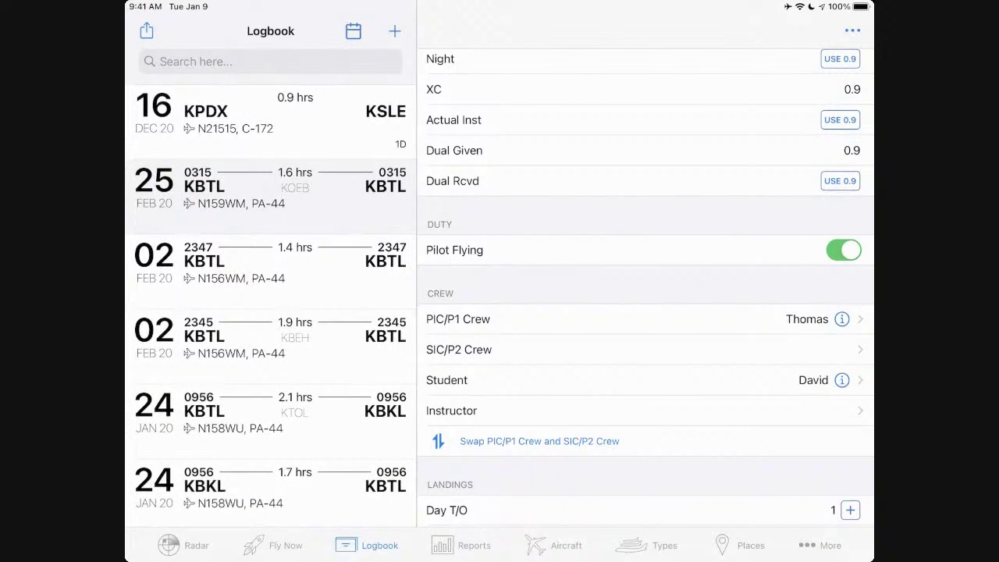
Step: Check how Pilot Flying affects the takeoff and landing entries, and leave it switched off for the flight
{"action": "scroll", "coordinate": [645, 287], "scroll_direction": "down", "scroll_amount": 3}
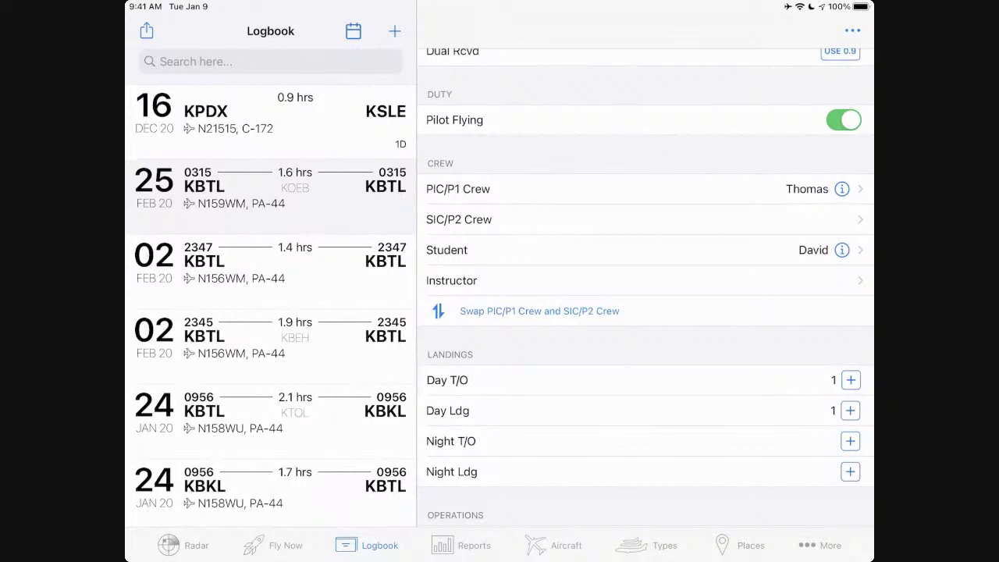
{"action": "left_click", "coordinate": [843, 119]}
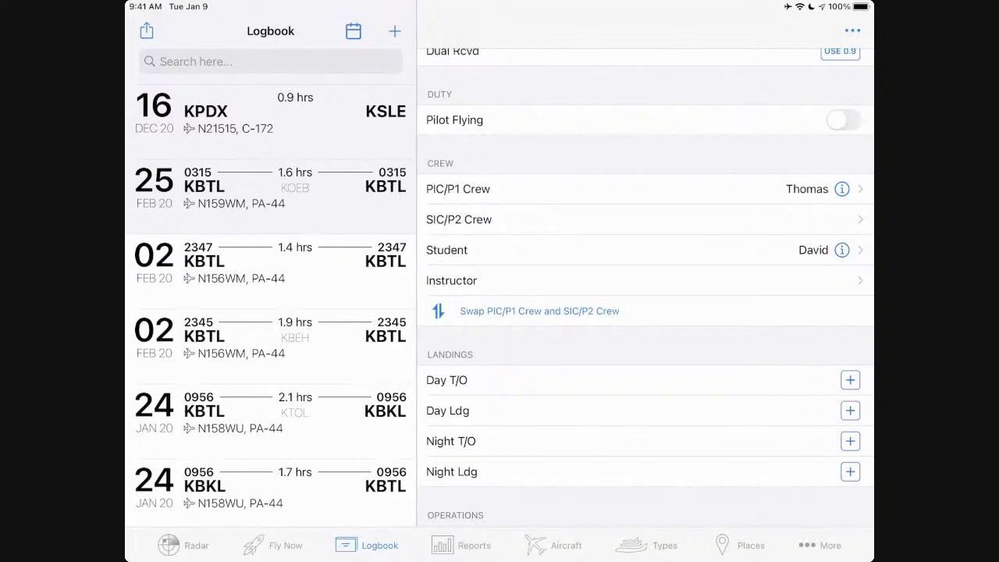
{"action": "left_click", "coordinate": [843, 119]}
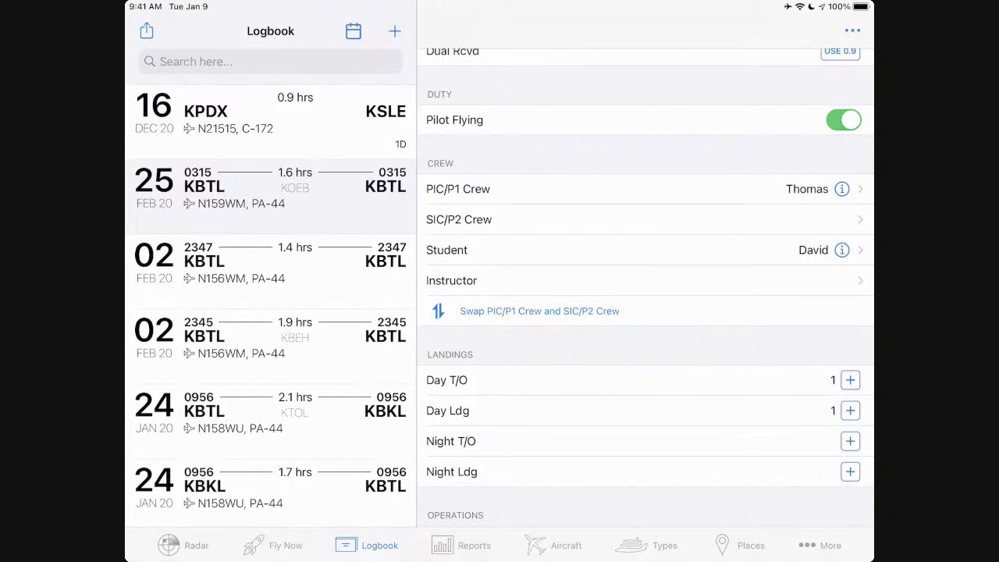
{"action": "scroll", "coordinate": [645, 288], "scroll_direction": "up", "scroll_amount": 2}
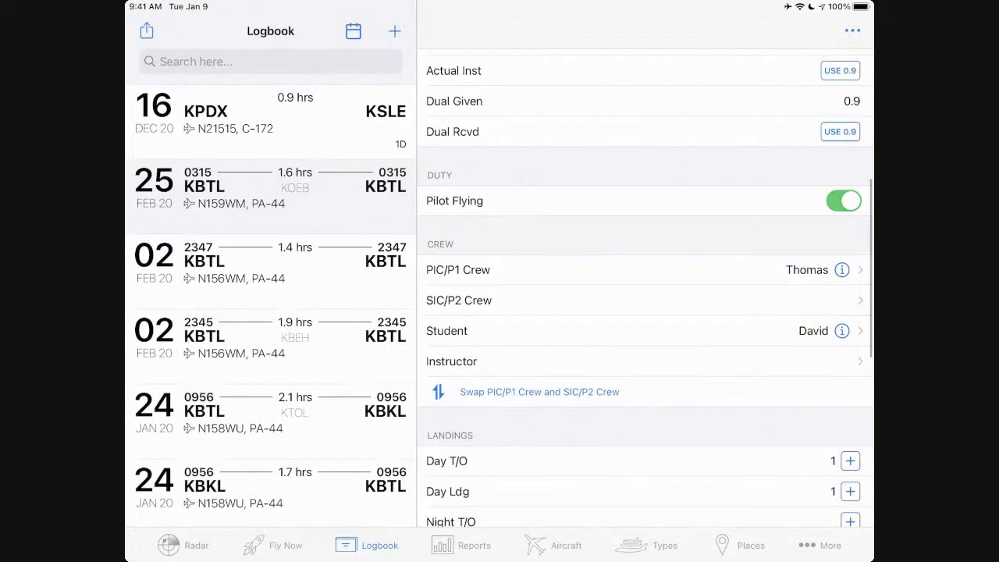
{"action": "left_click", "coordinate": [843, 200]}
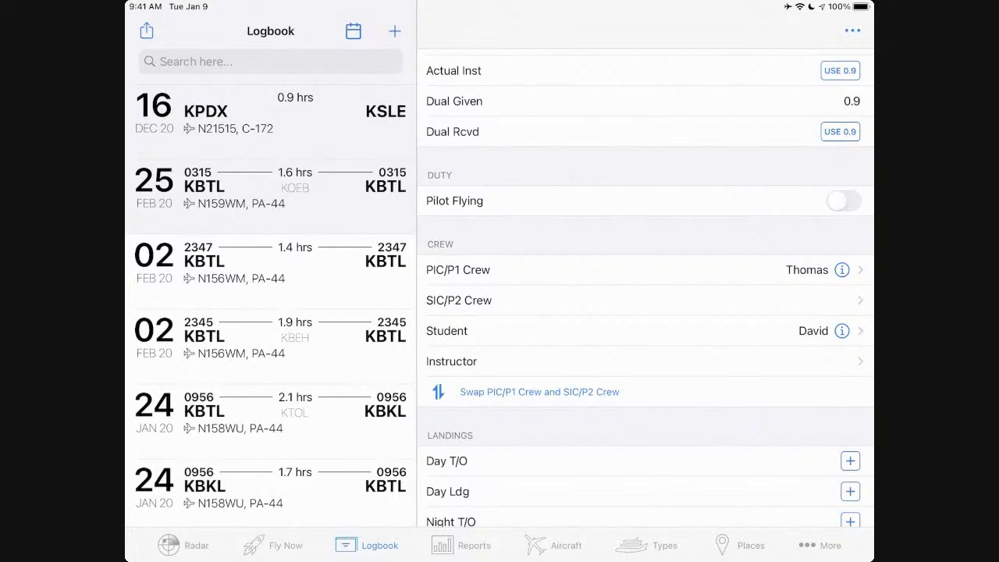
Step: Create a return trip from the KPDX to KSLE flight
{"action": "scroll", "coordinate": [646, 289], "scroll_direction": "up", "scroll_amount": 5}
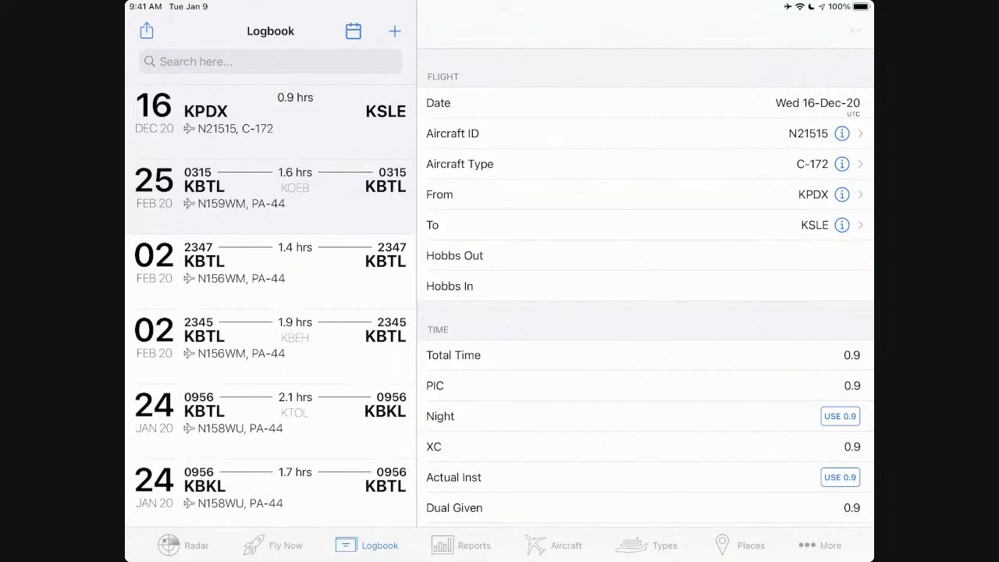
{"action": "left_click", "coordinate": [852, 30]}
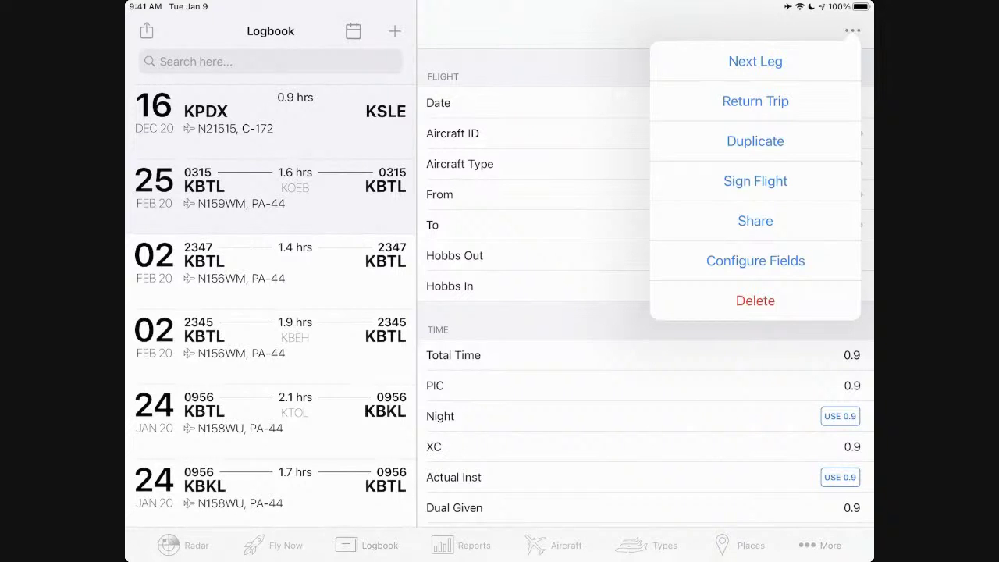
{"action": "left_click", "coordinate": [754, 100]}
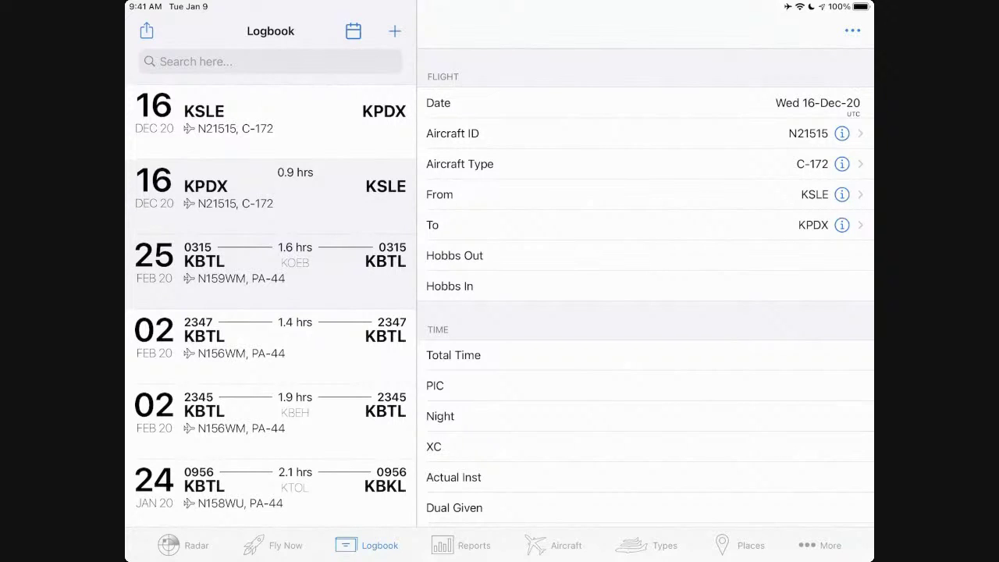
Step: Start signing the original KPDX to KSLE flight and choose its PIC as the signer
{"action": "left_click", "coordinate": [270, 195]}
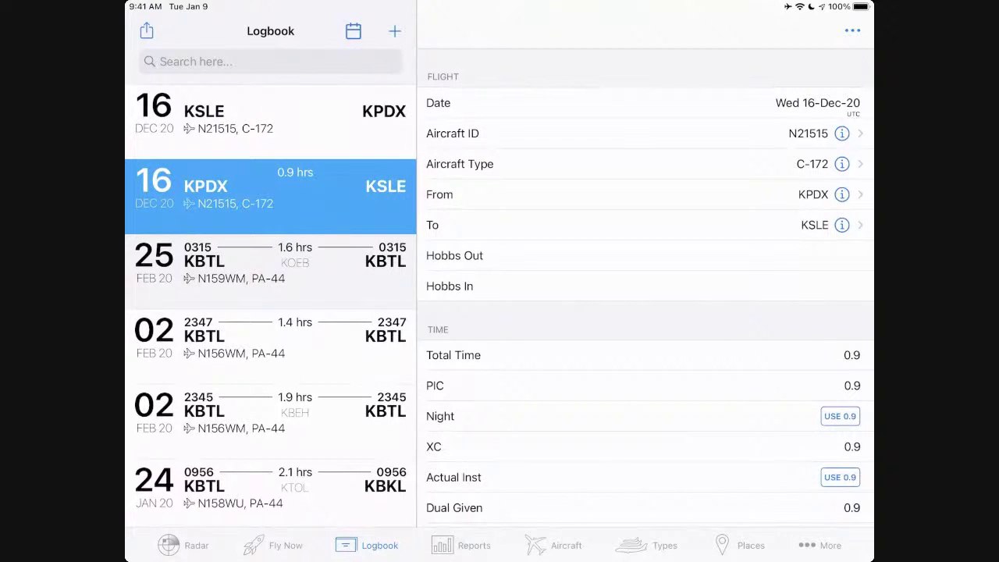
{"action": "scroll", "coordinate": [645, 287], "scroll_direction": "up", "scroll_amount": 2}
{"action": "left_click", "coordinate": [852, 30]}
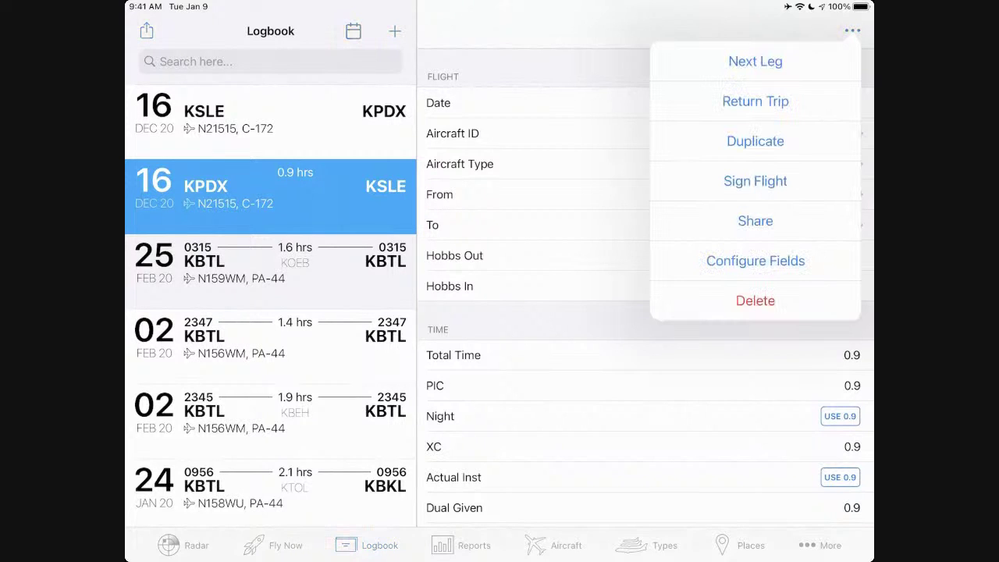
{"action": "left_click", "coordinate": [546, 195]}
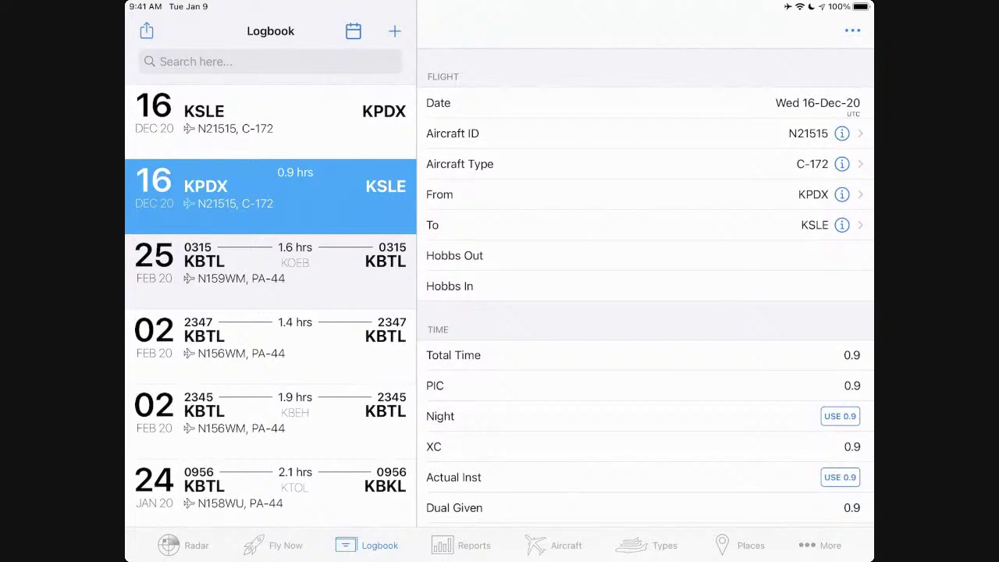
{"action": "left_click", "coordinate": [852, 30]}
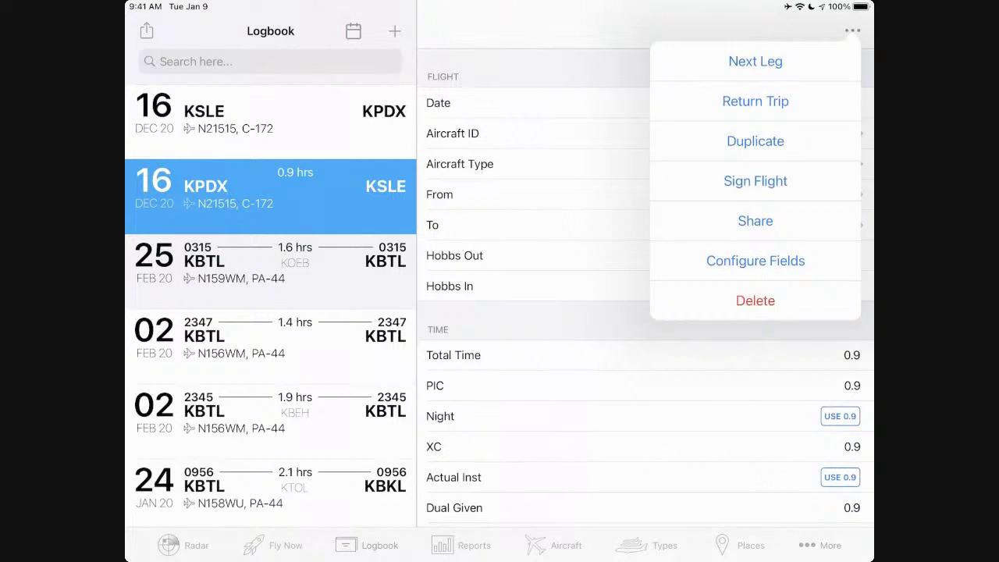
{"action": "left_click", "coordinate": [755, 181]}
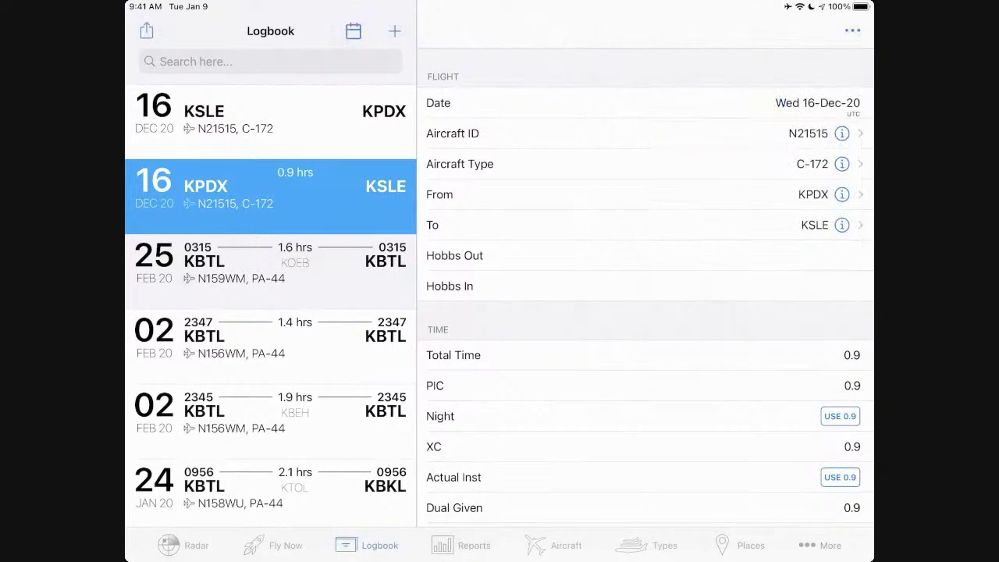
{"action": "scroll", "coordinate": [499, 312], "scroll_direction": "down", "scroll_amount": 1}
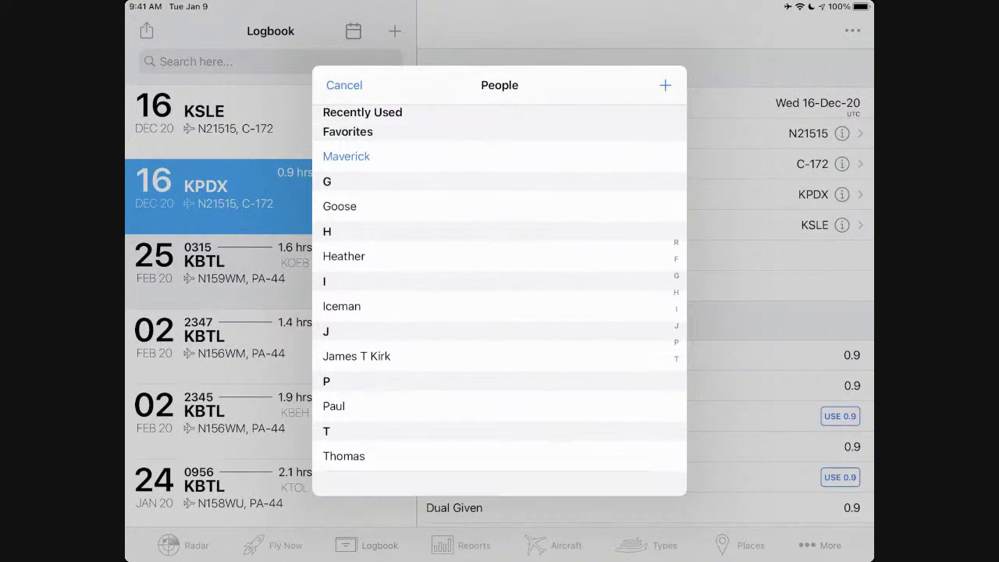
{"action": "left_click", "coordinate": [343, 481]}
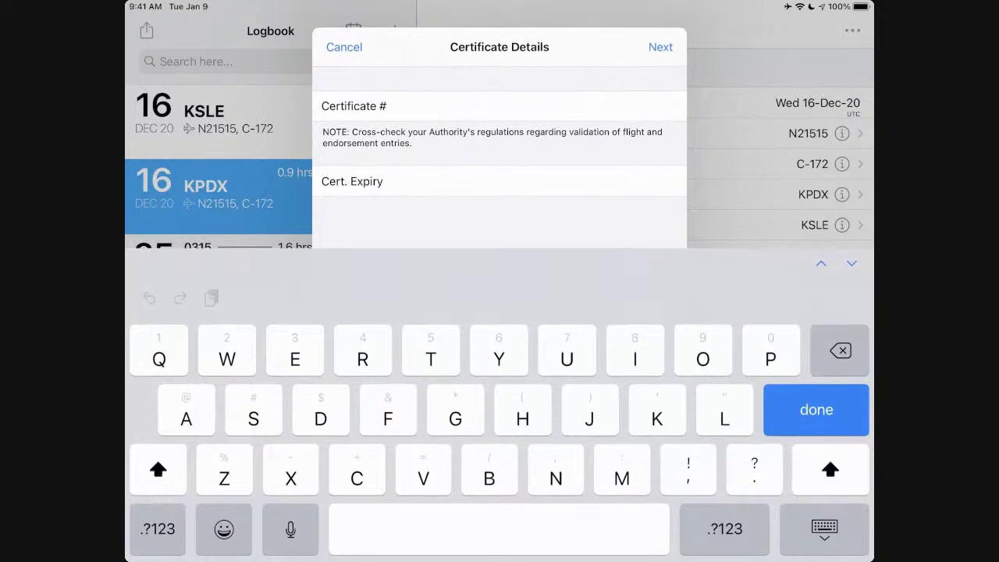
Step: Enter the signer's certificate number, set the certificate expiry to 16 December 2021, and proceed to the signature
{"action": "left_click", "coordinate": [156, 531]}
{"action": "type", "text": "123456"}
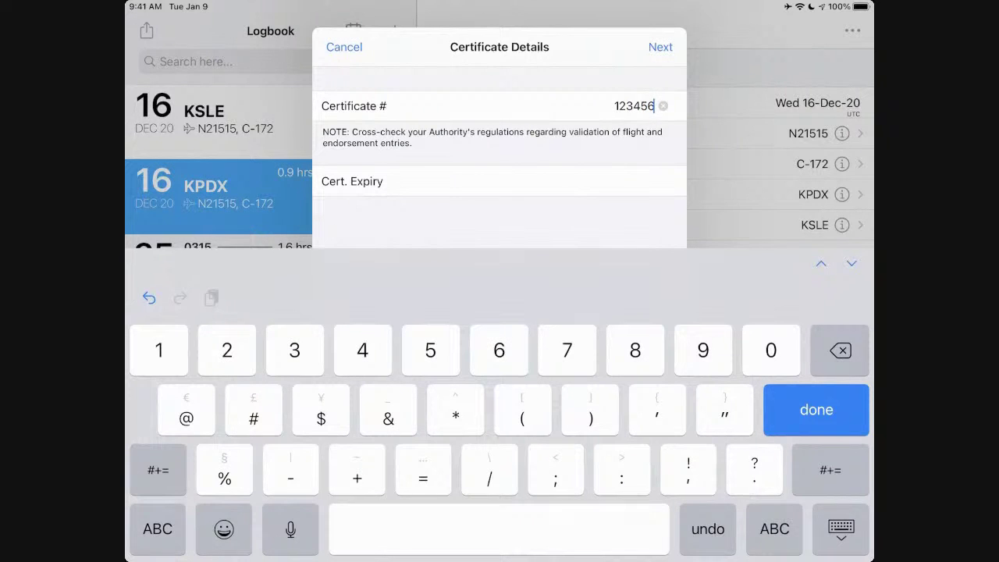
{"action": "key", "text": "Return"}
{"action": "left_click", "coordinate": [352, 219]}
{"action": "scroll", "coordinate": [566, 310], "scroll_direction": "down", "scroll_amount": 1}
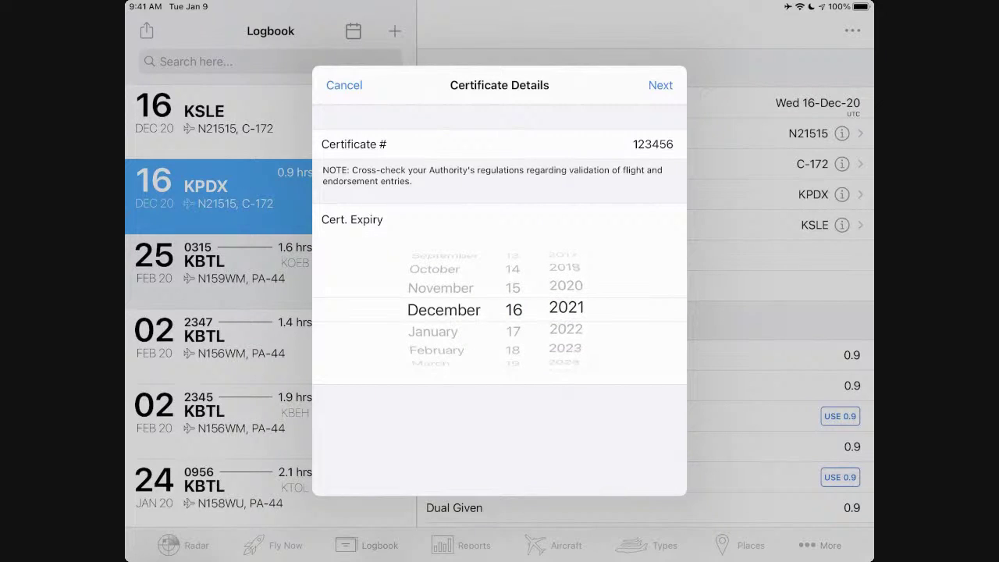
{"action": "left_click", "coordinate": [660, 85]}
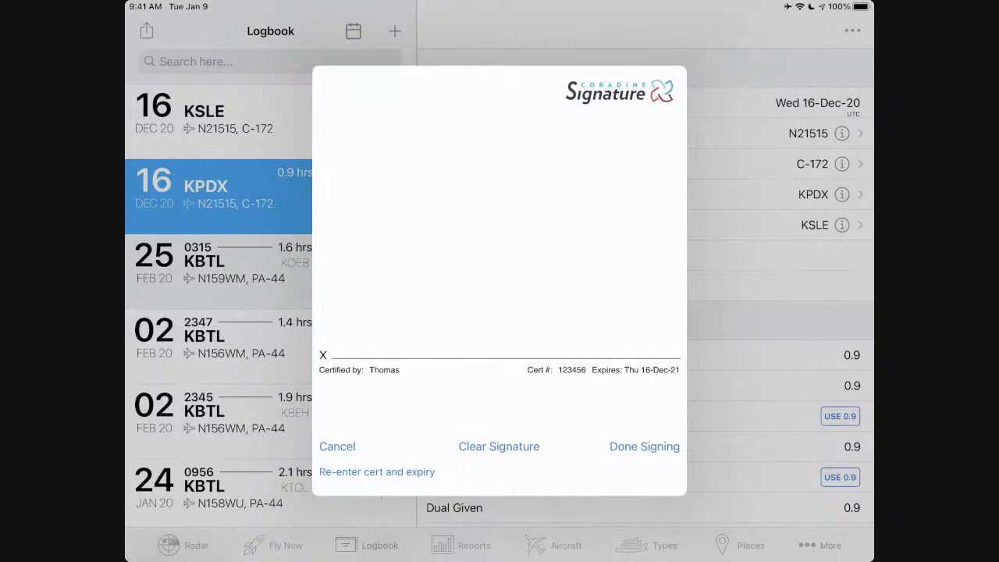
Step: Draw a freehand signature to finish signing the flight, and open the flight's further actions
{"action": "mouse_move", "coordinate": [451, 323]}
{"action": "left_mouse_down"}
{"action": "mouse_move", "coordinate": [576, 364]}
{"action": "mouse_move", "coordinate": [672, 306]}
{"action": "left_mouse_up"}
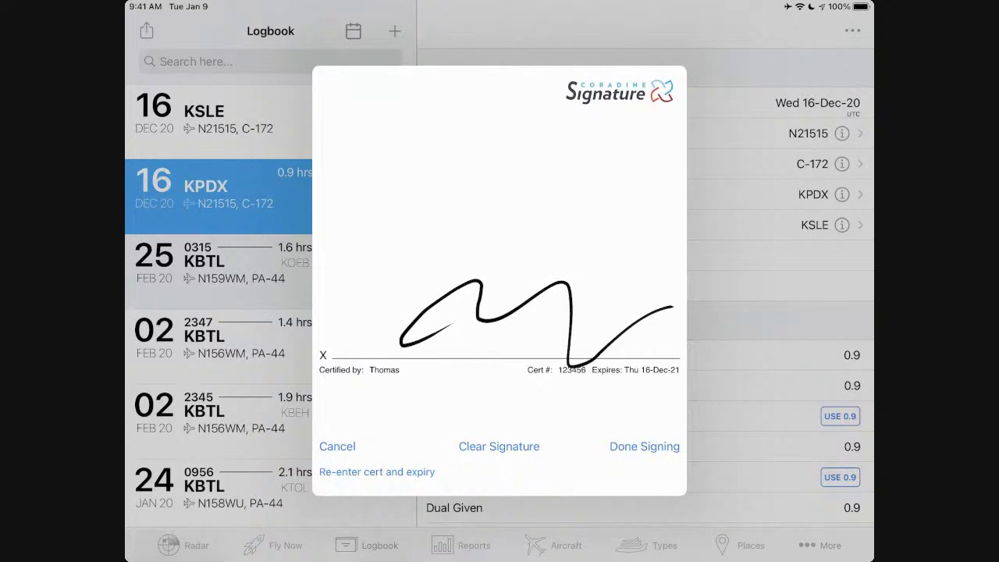
{"action": "left_click", "coordinate": [644, 446]}
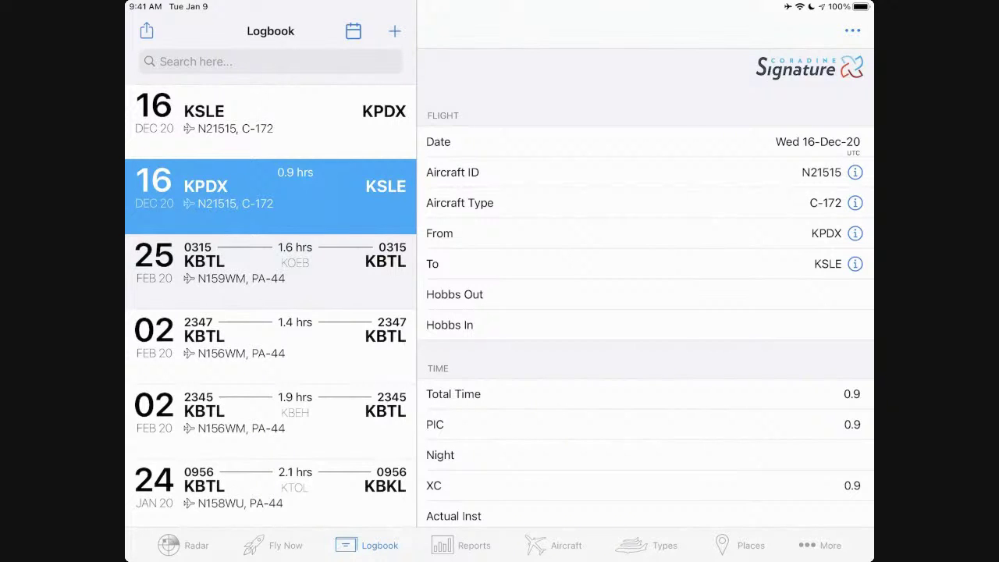
{"action": "left_click", "coordinate": [852, 30]}
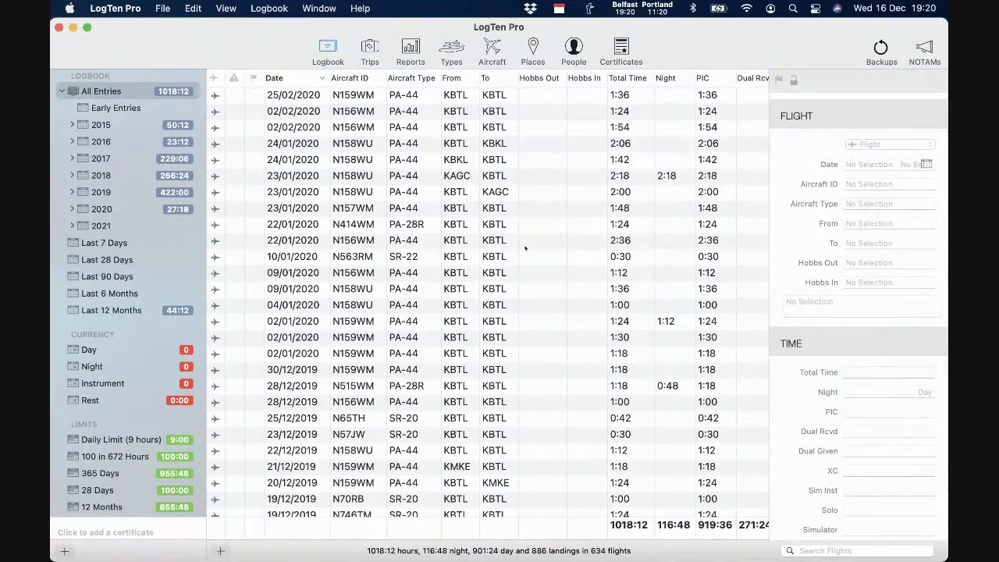
Step: Switch to Messages on the Mac, open the latest shared LogTen Pro link, and add the shared items to the logbook
{"action": "key", "text": "ctrl+Up"}
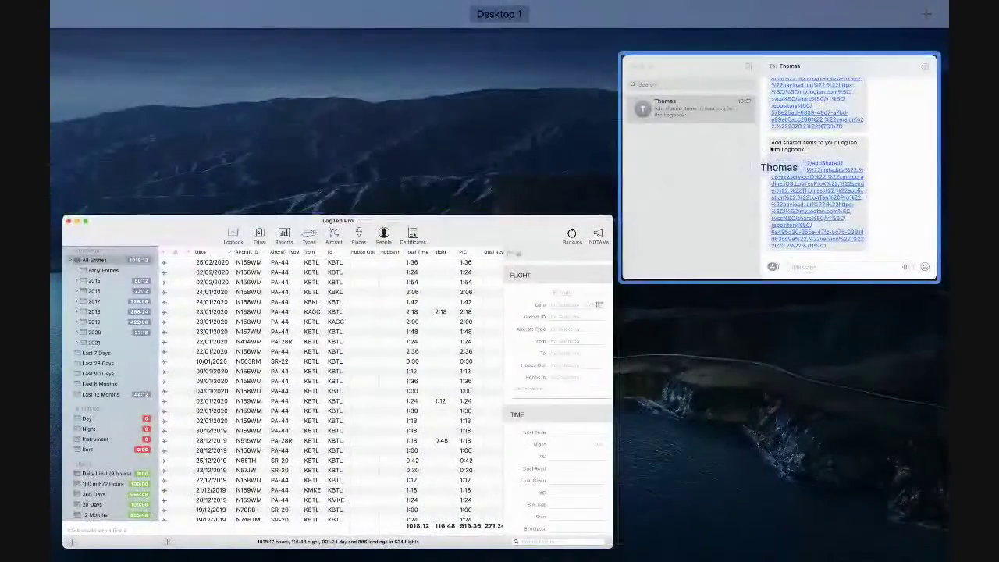
{"action": "left_click", "coordinate": [770, 148]}
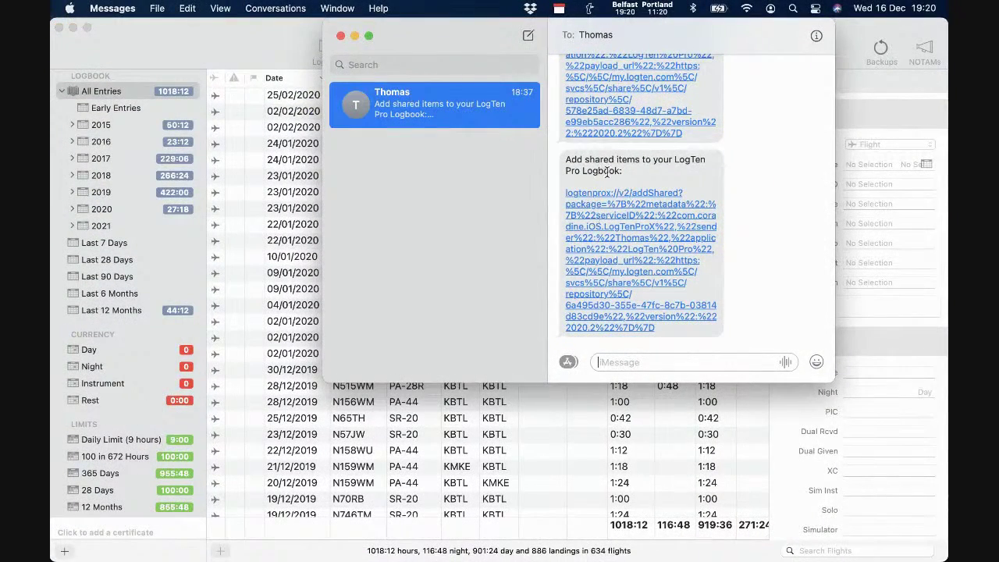
{"action": "left_click", "coordinate": [595, 227]}
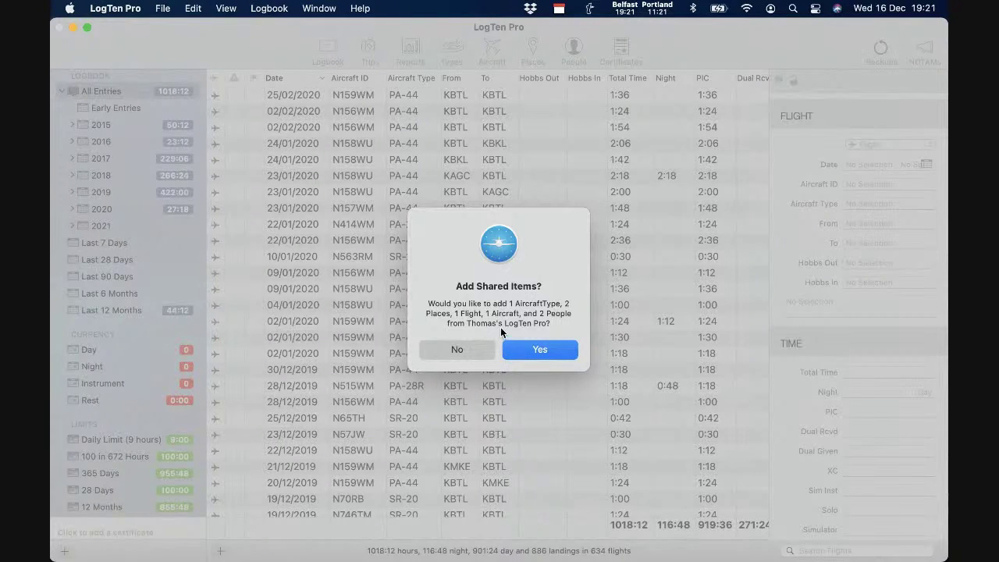
{"action": "left_click", "coordinate": [535, 348]}
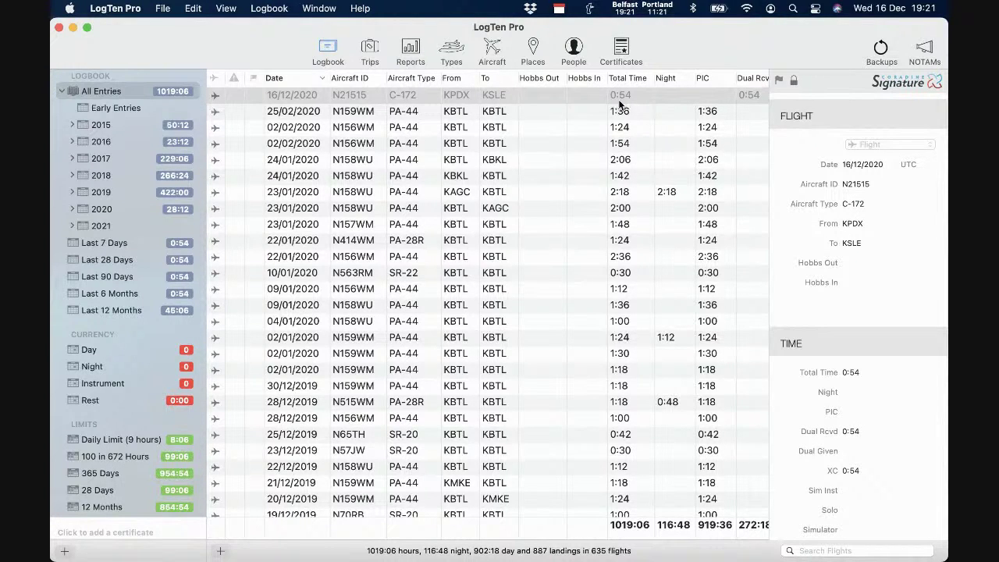
Step: View the signature on the imported 16/12/2020 KPDX to KSLE flight and select that flight in the list
{"action": "left_click", "coordinate": [896, 84]}
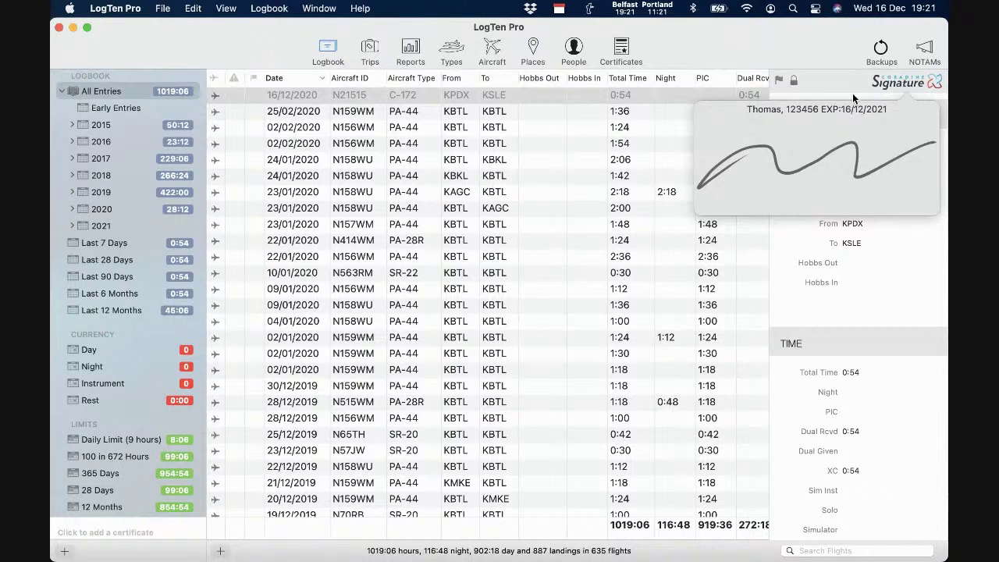
{"action": "left_click", "coordinate": [620, 143]}
{"action": "left_click", "coordinate": [642, 94]}
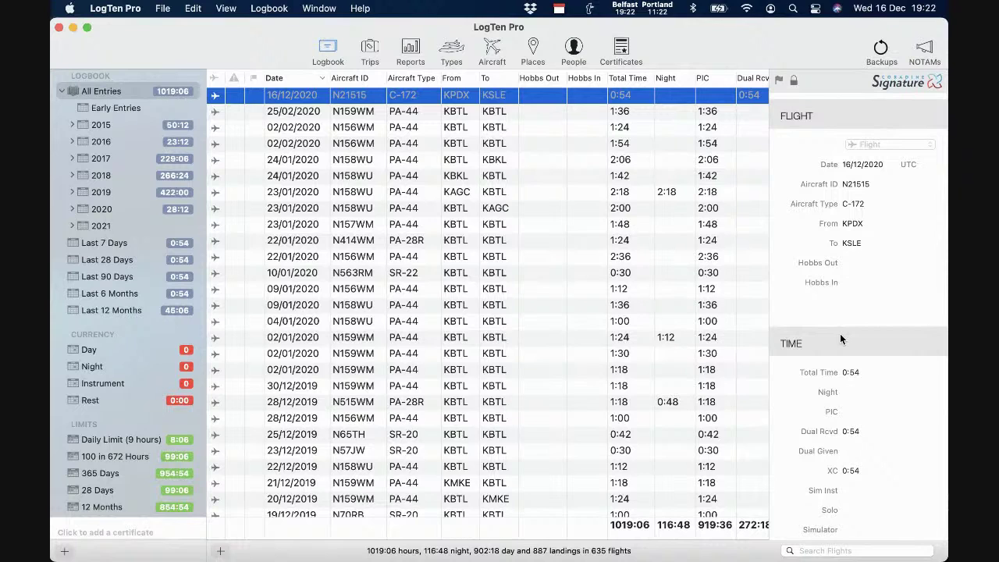
Step: Check the unlock option on the signed KPDX to KSLE flight, keep its signature, and review the flight's time, crew and landing details
{"action": "left_click", "coordinate": [794, 81]}
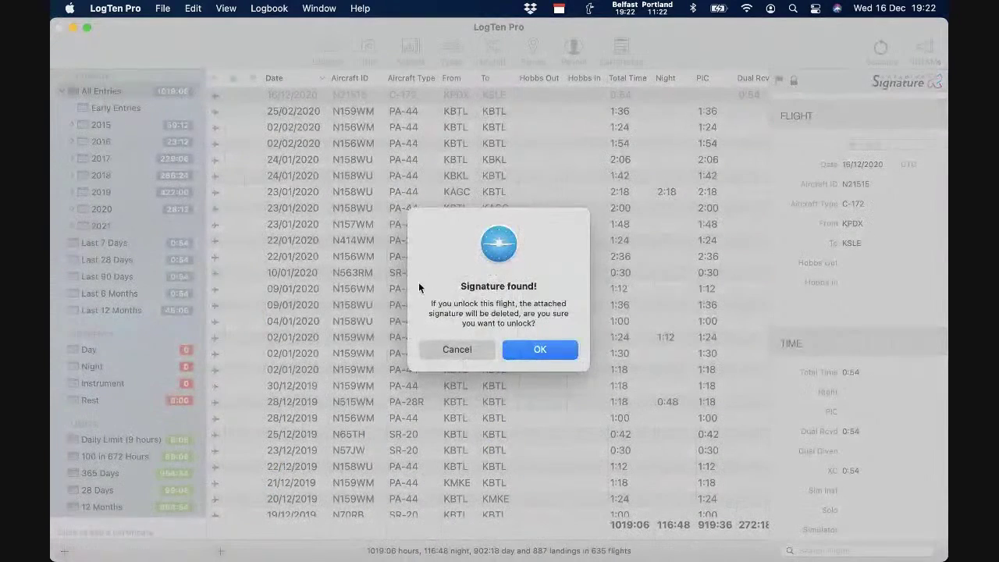
{"action": "left_click", "coordinate": [457, 353]}
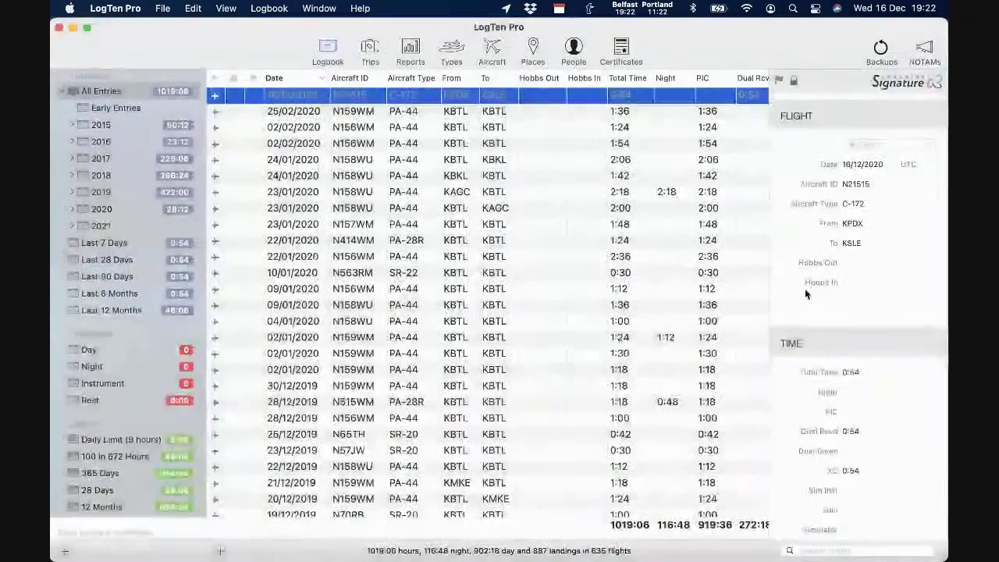
{"action": "scroll", "coordinate": [851, 247], "scroll_direction": "down", "scroll_amount": 1}
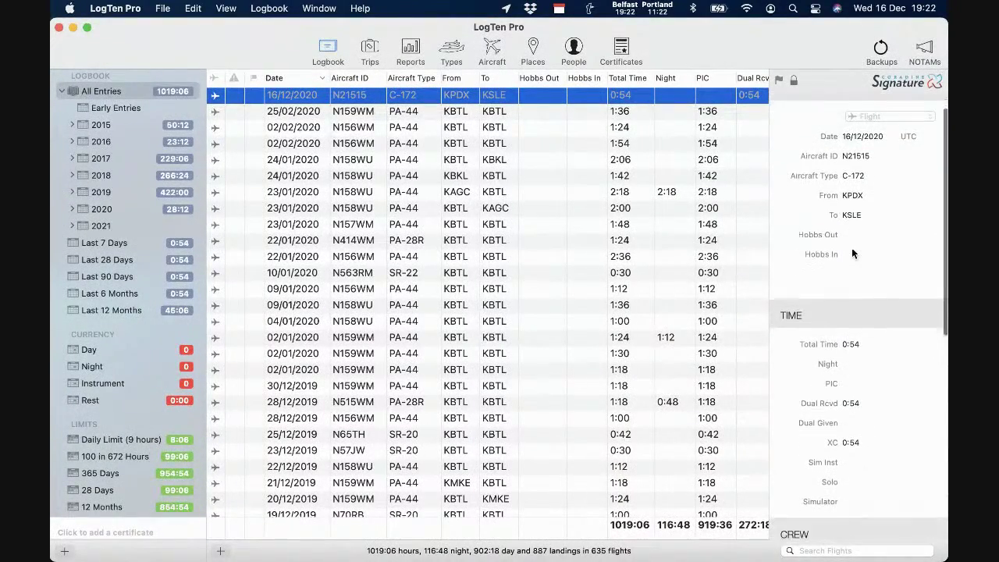
{"action": "scroll", "coordinate": [851, 248], "scroll_direction": "down", "scroll_amount": 3}
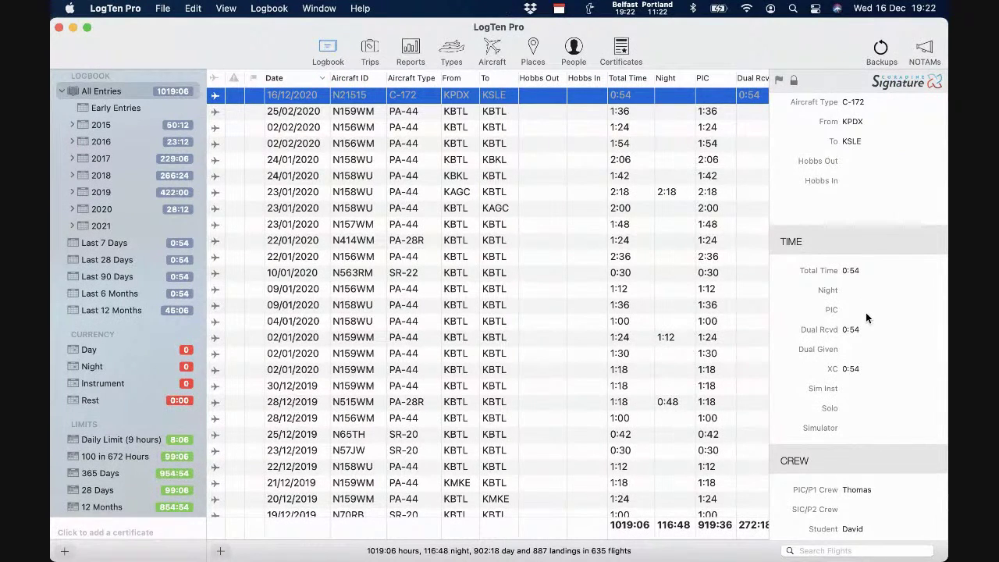
{"action": "scroll", "coordinate": [865, 313], "scroll_direction": "down", "scroll_amount": 3}
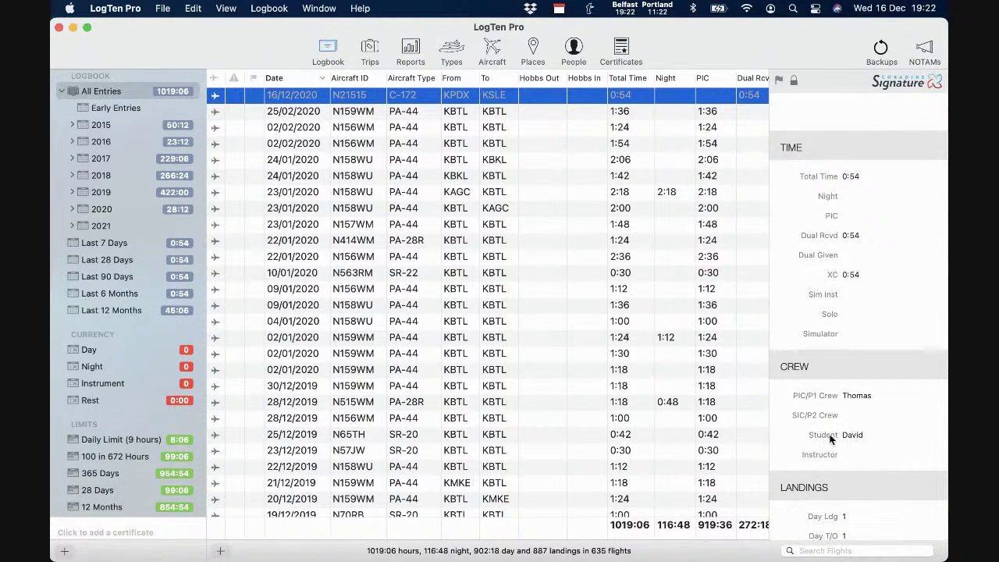
{"action": "scroll", "coordinate": [831, 437], "scroll_direction": "down", "scroll_amount": 2}
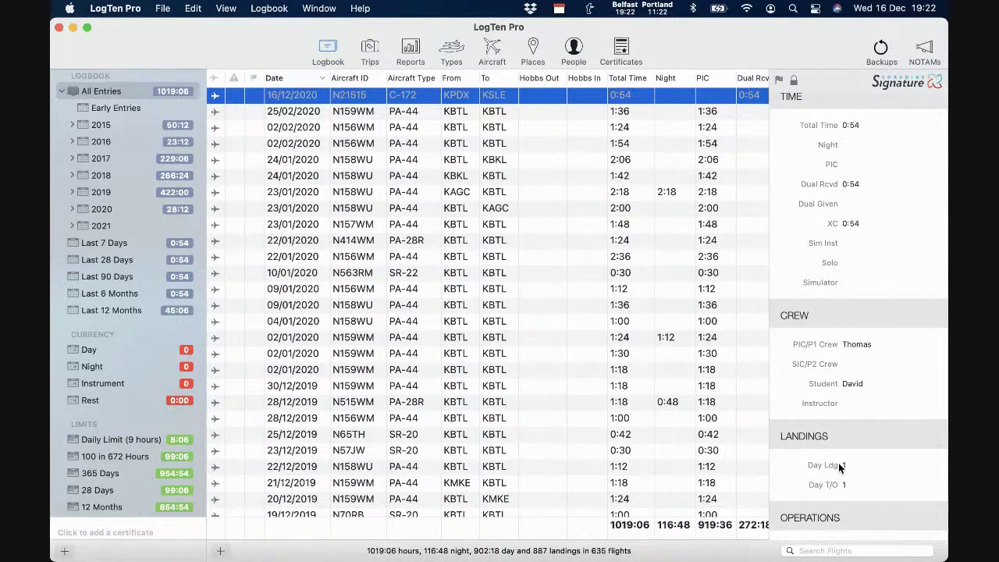
{"action": "scroll", "coordinate": [839, 466], "scroll_direction": "up", "scroll_amount": 5}
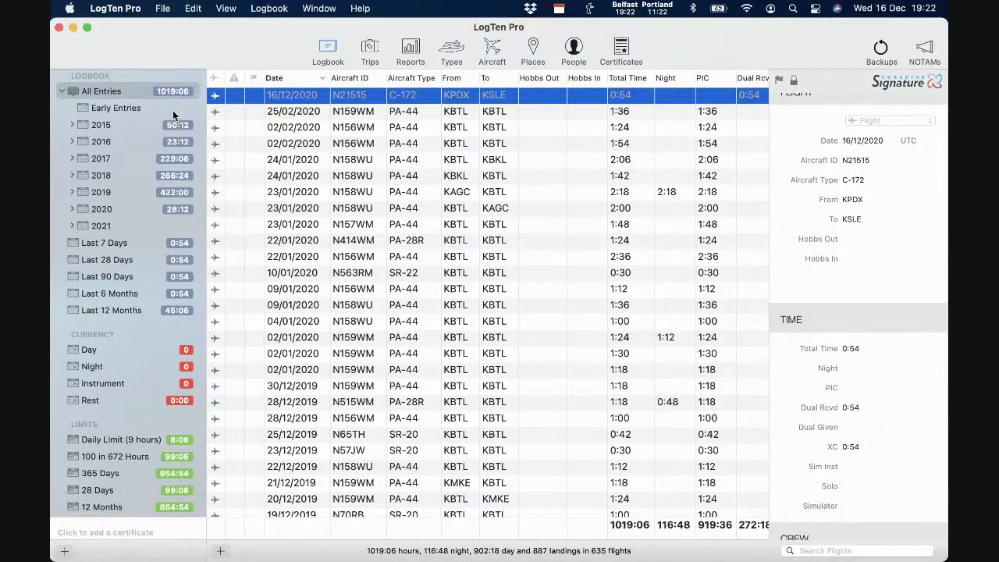
Step: View the general preferences and close them again
{"action": "left_click", "coordinate": [115, 9]}
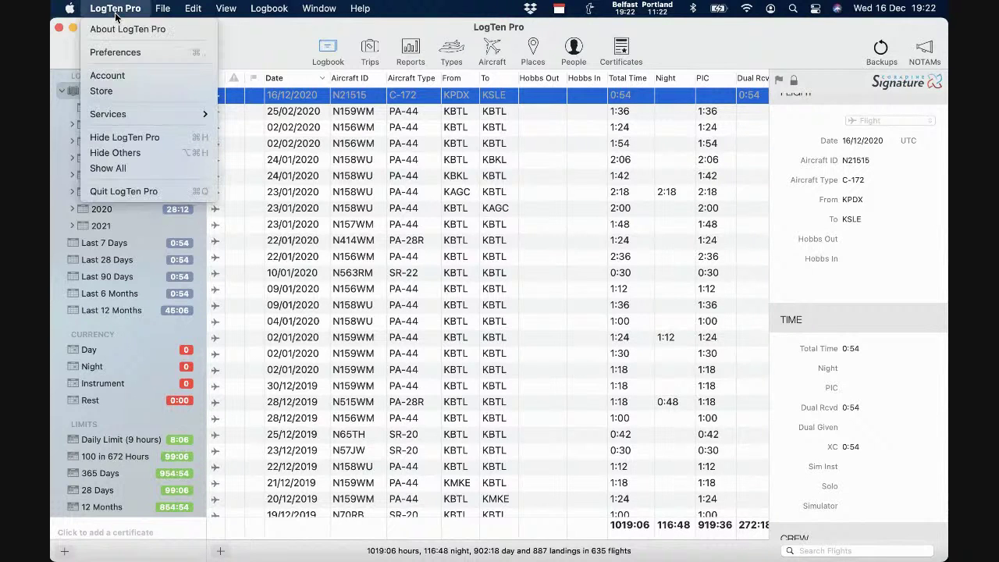
{"action": "left_click", "coordinate": [114, 52]}
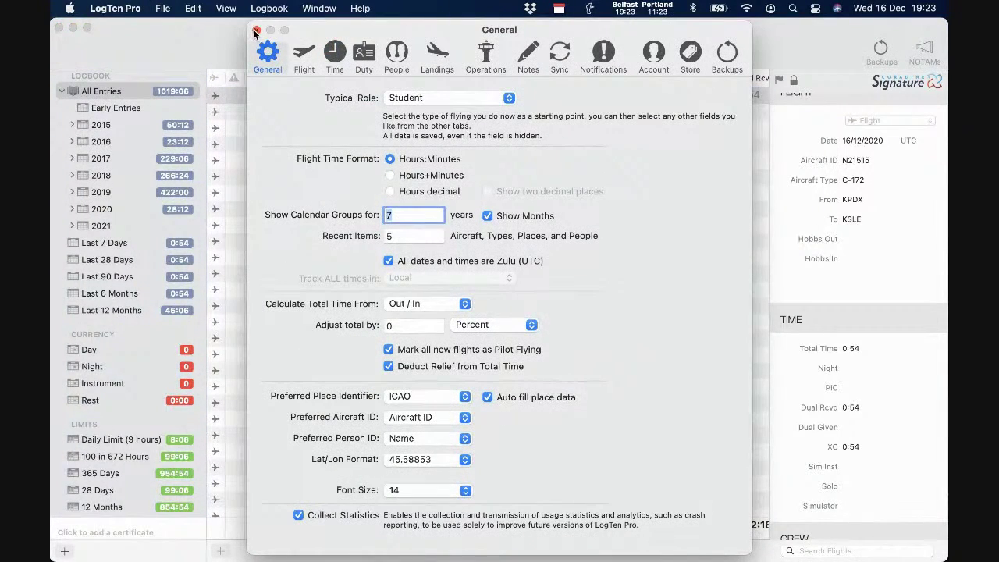
{"action": "left_click", "coordinate": [256, 31]}
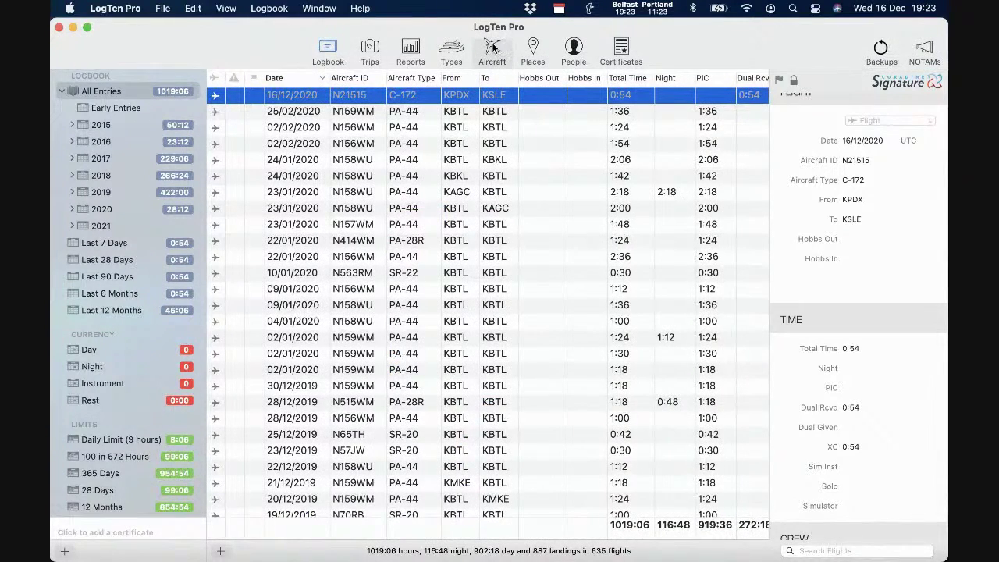
Step: Check the default option for the C172SP aircraft type, and compare the default PIC's and the student's records in People
{"action": "left_click", "coordinate": [492, 49]}
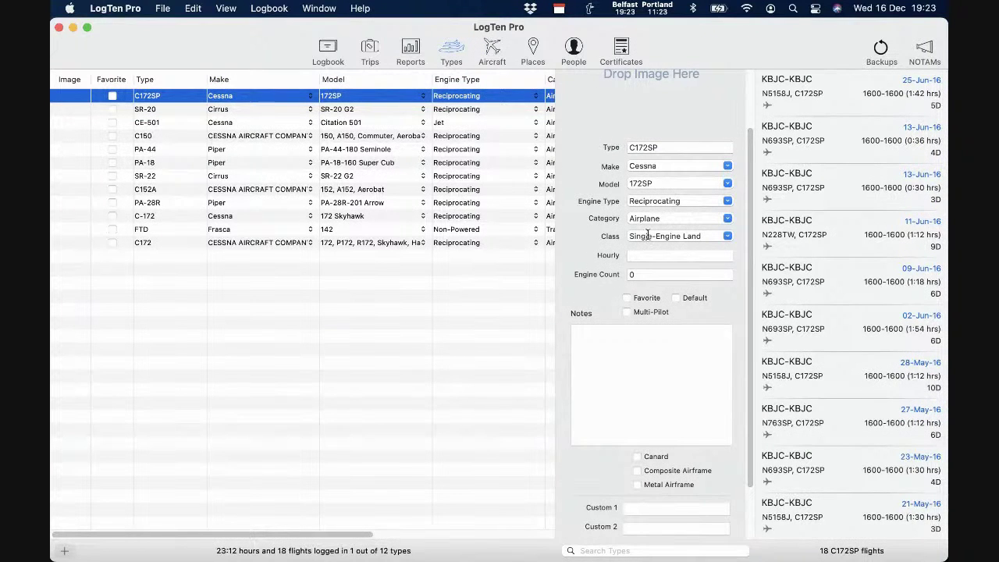
{"action": "left_click", "coordinate": [675, 301]}
{"action": "left_click", "coordinate": [574, 49]}
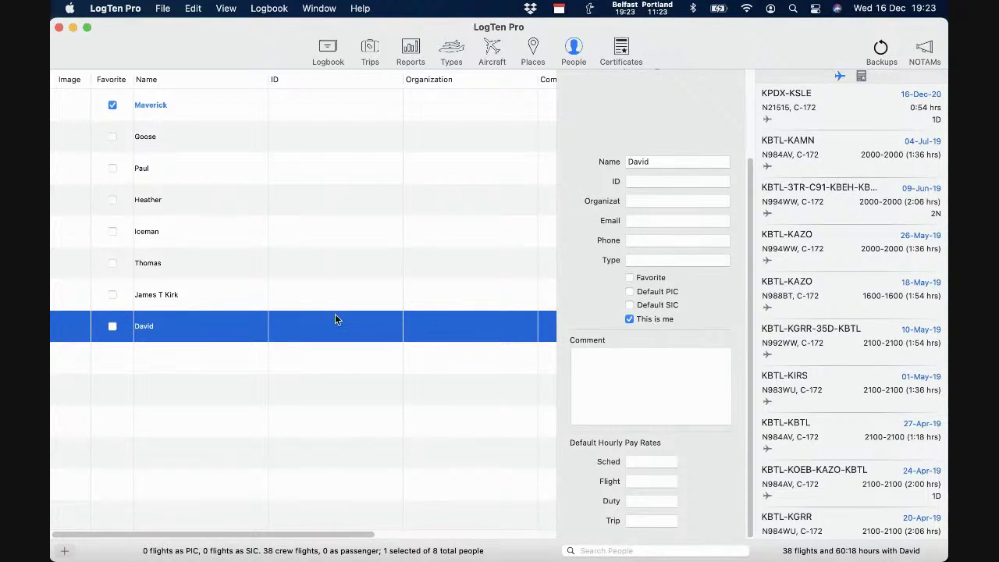
{"action": "left_click", "coordinate": [250, 272]}
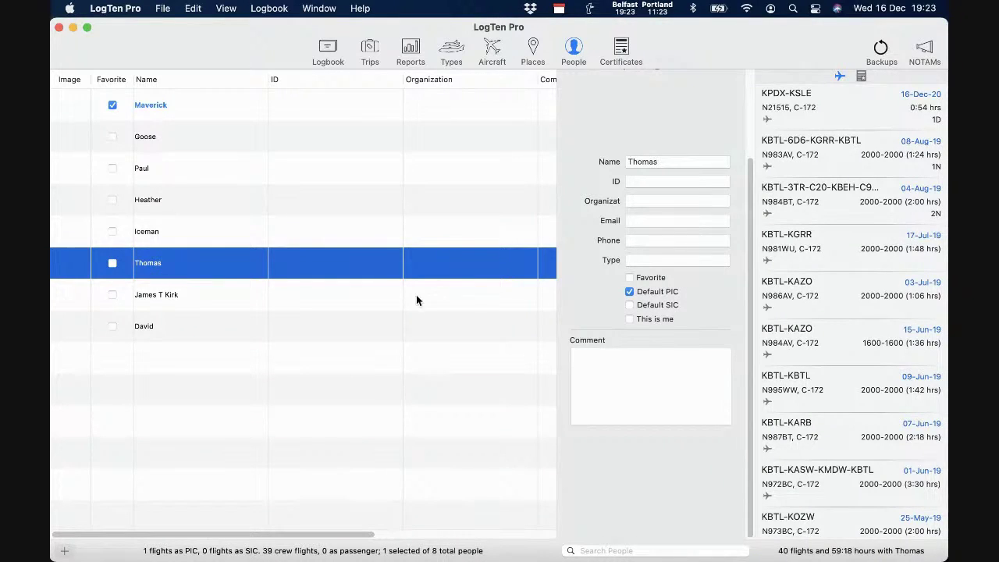
{"action": "left_click", "coordinate": [344, 325]}
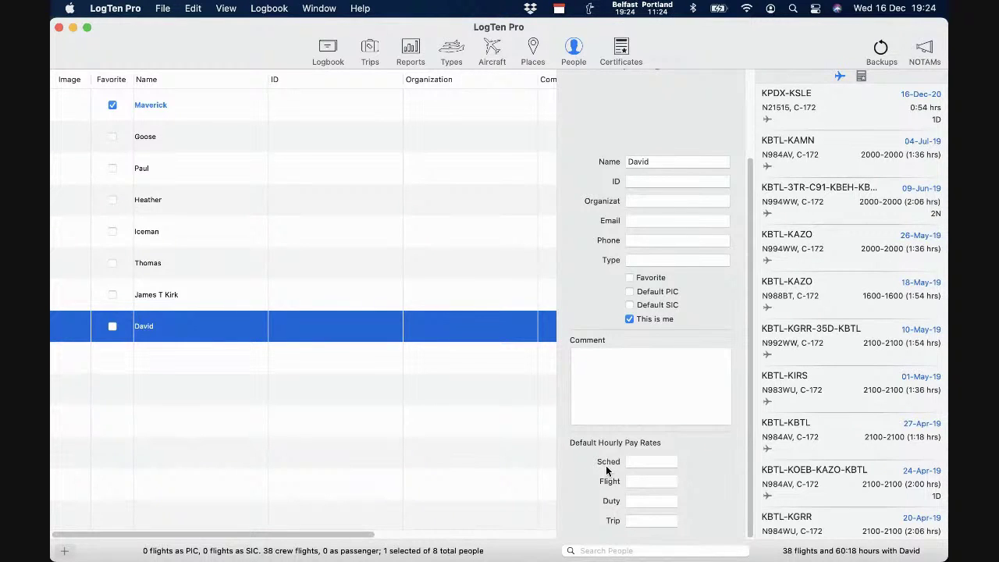
Step: Reopen the general preferences and look through the available sources for calculating total time, keeping the Out / In choice
{"action": "left_click", "coordinate": [125, 10]}
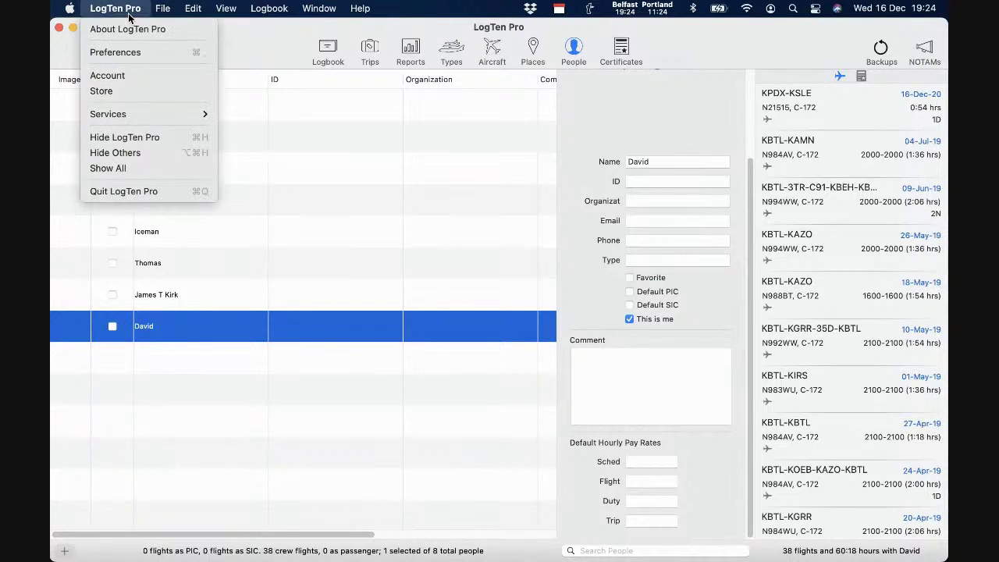
{"action": "left_click", "coordinate": [128, 54]}
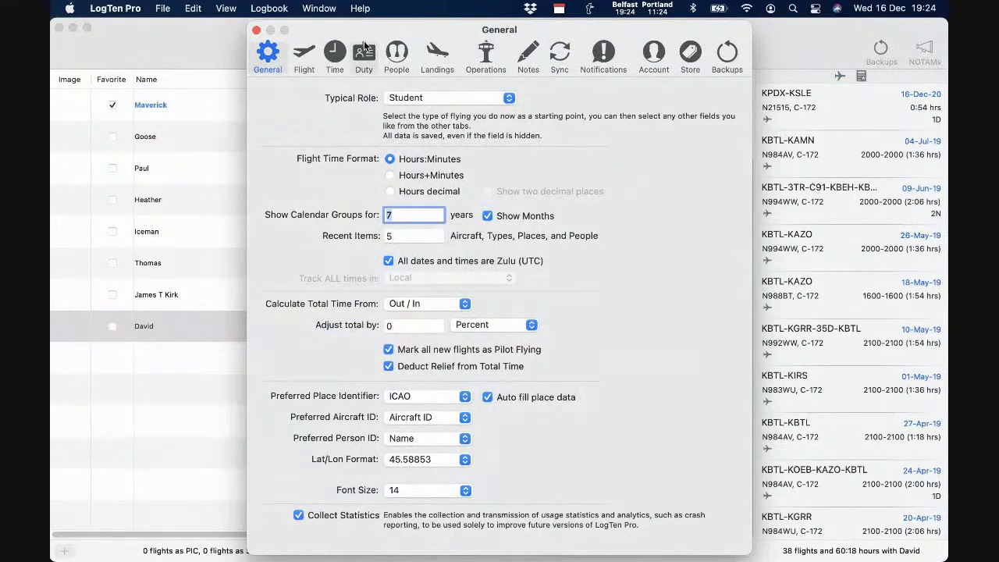
{"action": "left_click_drag", "start_coordinate": [385, 30], "coordinate": [380, 27]}
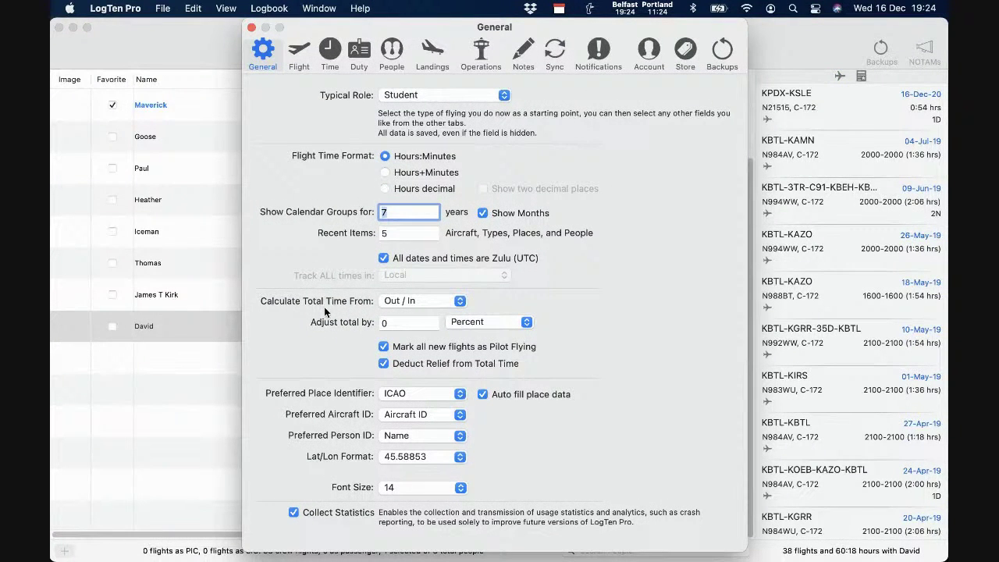
{"action": "left_click", "coordinate": [408, 304]}
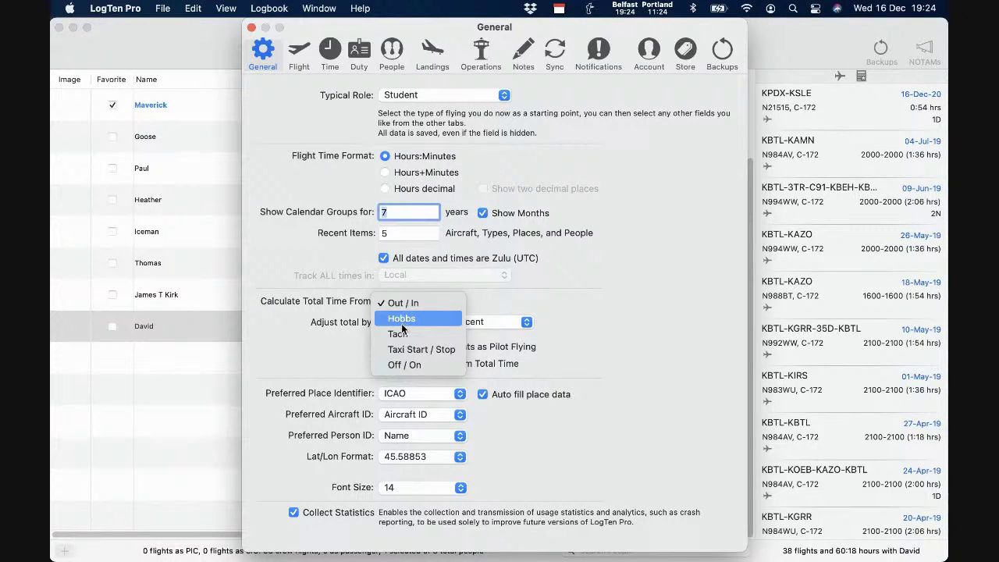
{"action": "left_click", "coordinate": [331, 309]}
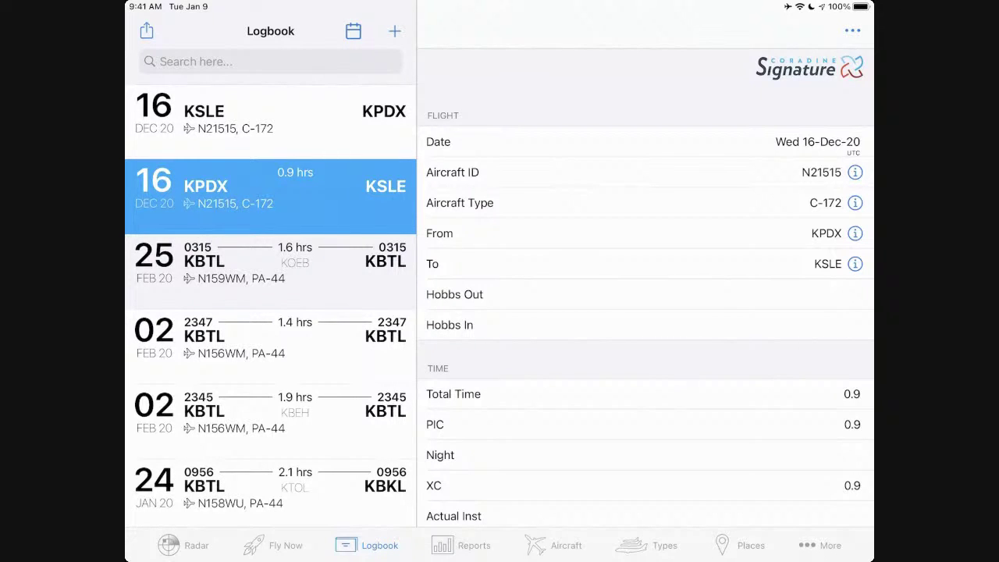
Step: Review the signed KPDX to KSLE flight's times and crew on the iPad, and look at its available actions
{"action": "scroll", "coordinate": [646, 287], "scroll_direction": "down", "scroll_amount": 2}
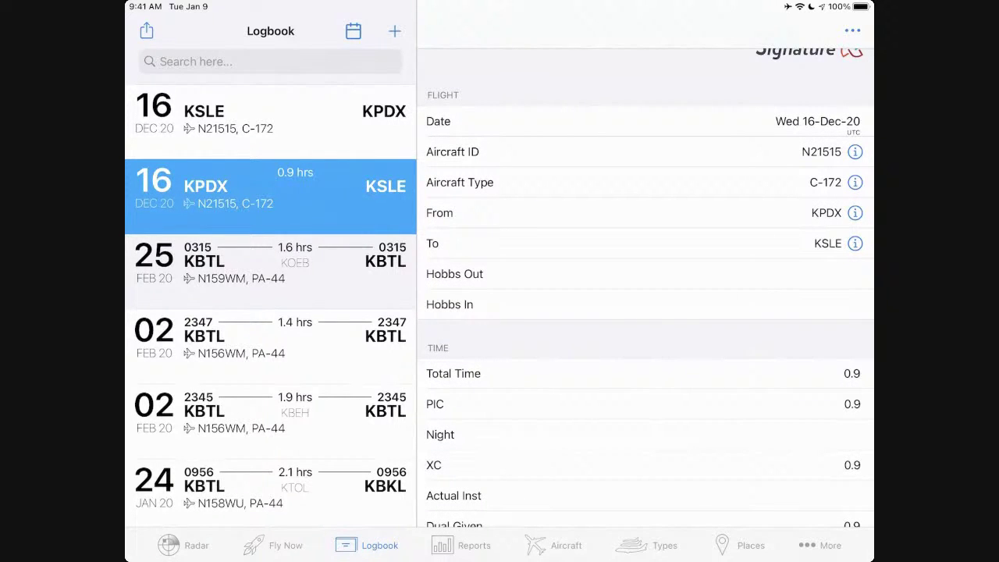
{"action": "scroll", "coordinate": [646, 286], "scroll_direction": "up", "scroll_amount": 2}
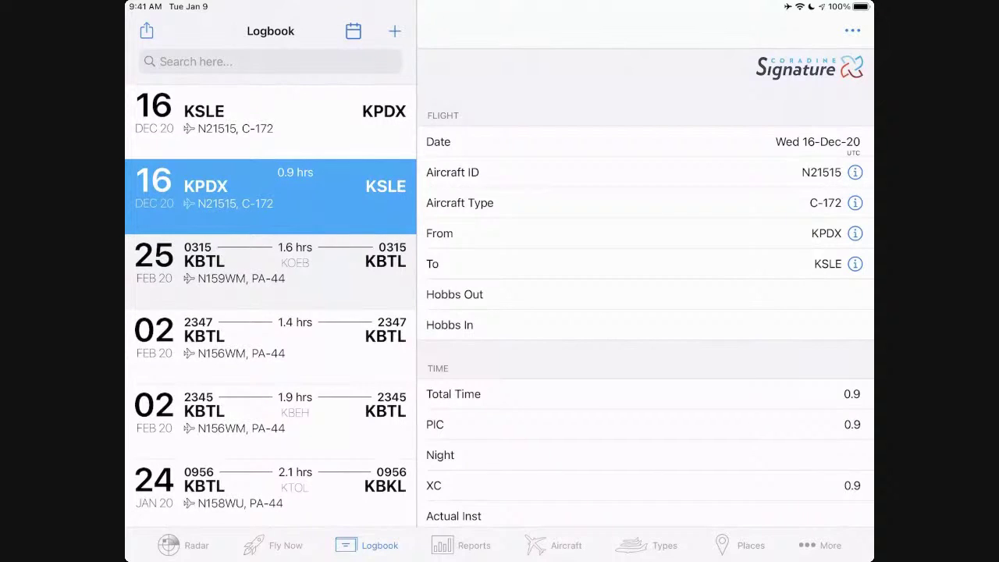
{"action": "scroll", "coordinate": [646, 287], "scroll_direction": "down", "scroll_amount": 10}
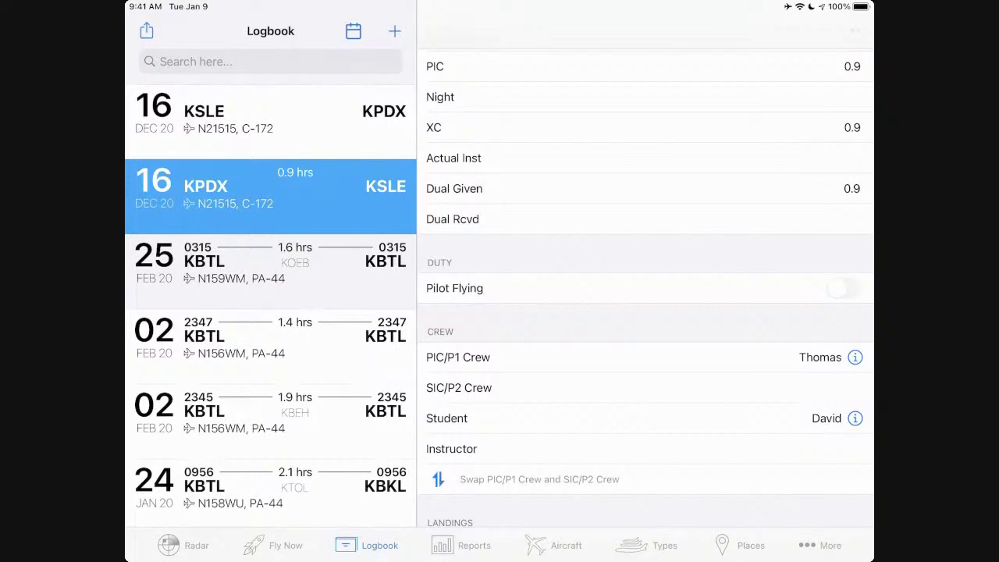
{"action": "left_click", "coordinate": [852, 30]}
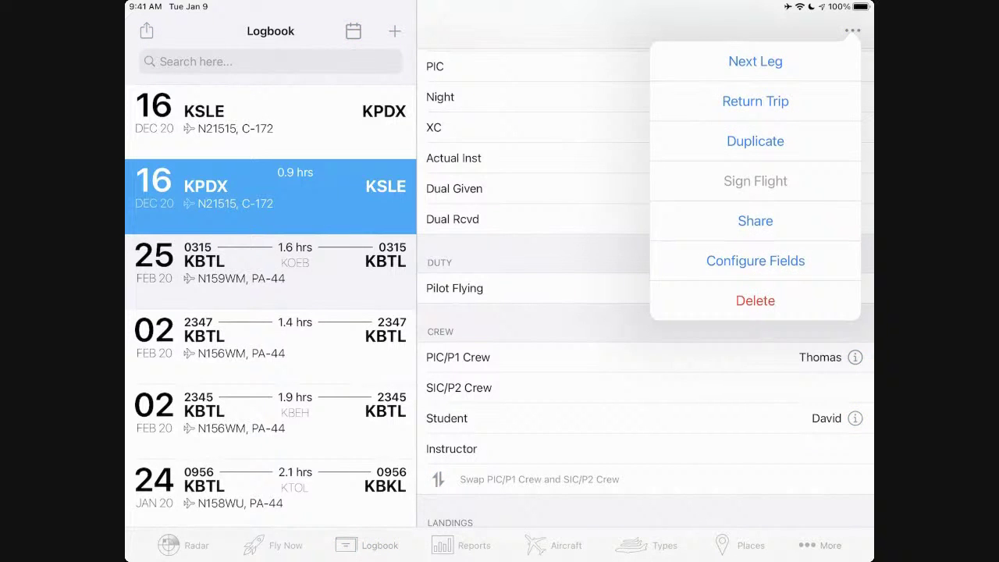
{"action": "key", "text": "Escape"}
Step: Open the PIC's person record from the flight, compare it with the student's record, and look at the PIC record's available actions
{"action": "left_click", "coordinate": [854, 357]}
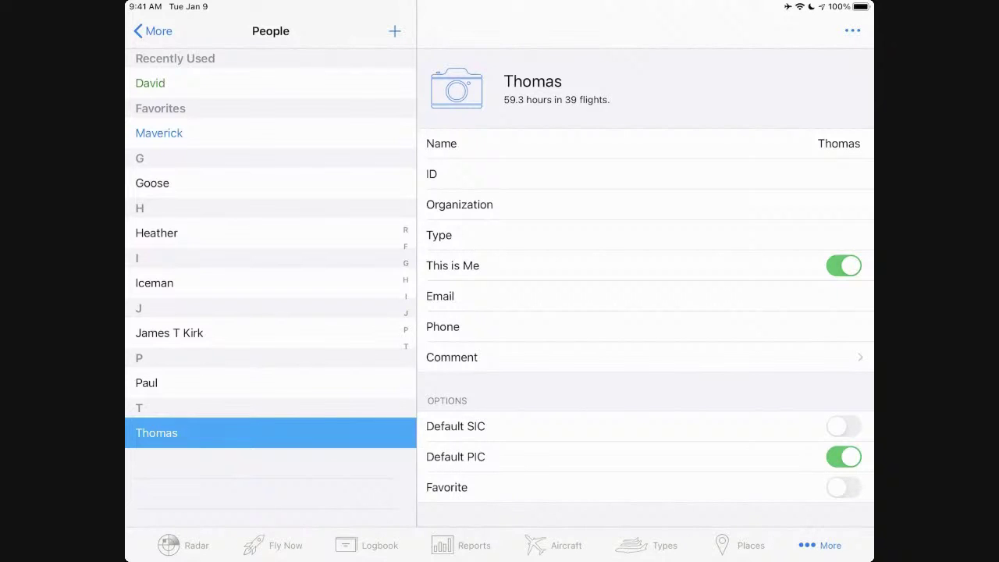
{"action": "left_click", "coordinate": [150, 82]}
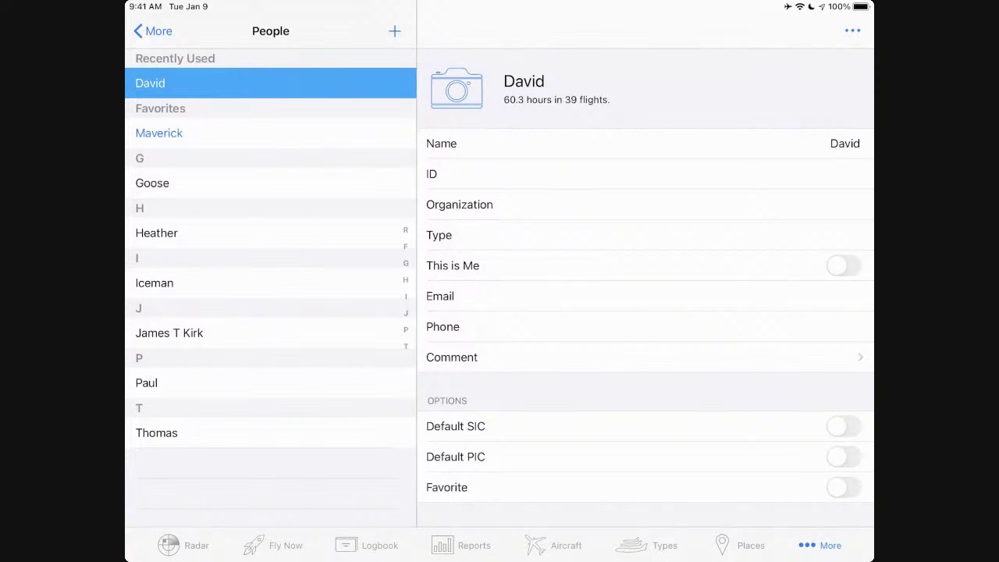
{"action": "left_click", "coordinate": [156, 432]}
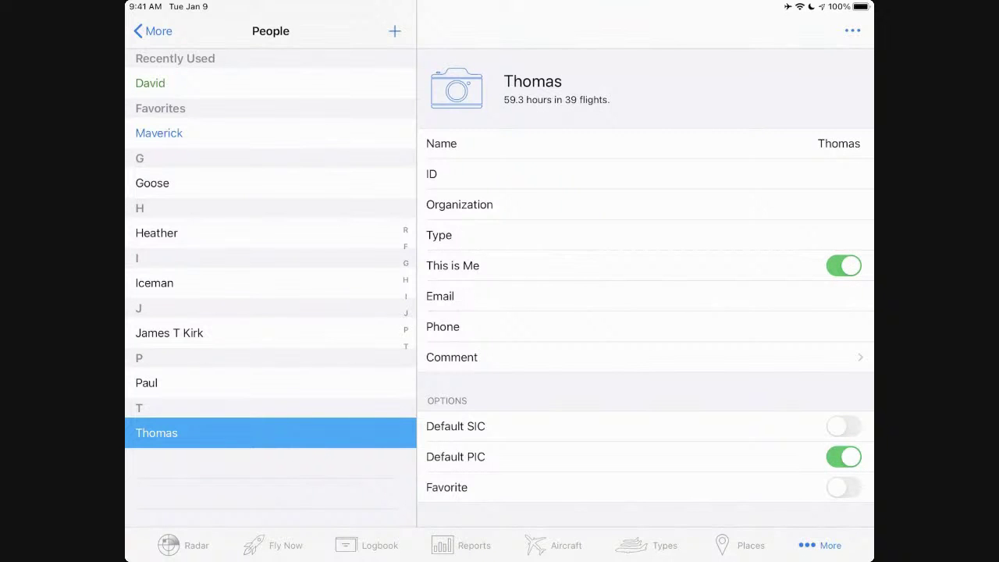
{"action": "left_click", "coordinate": [852, 30]}
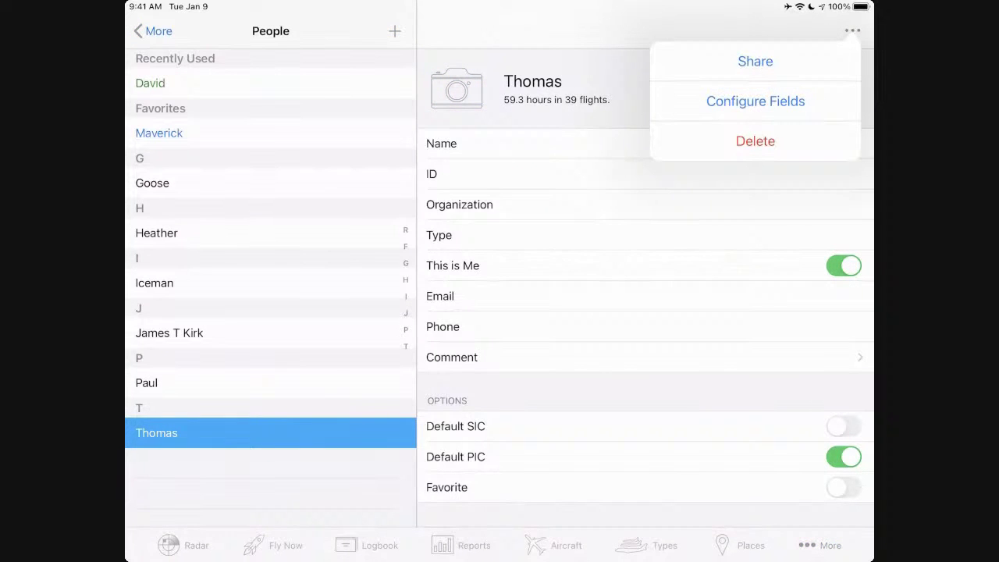
{"action": "key", "text": "Escape"}
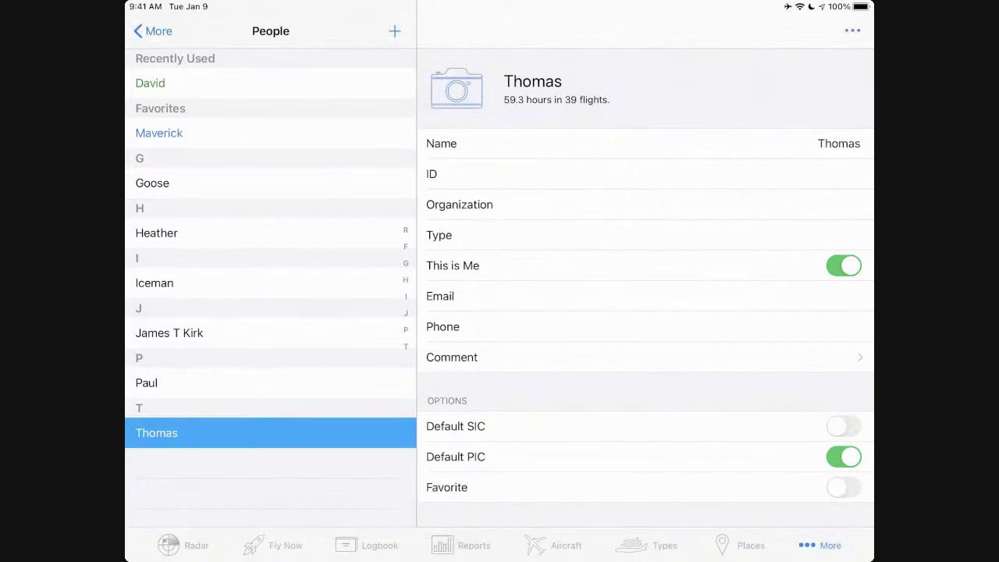
Step: View the default and favorite options of aircraft N21515 and look at its available actions
{"action": "left_click", "coordinate": [554, 544]}
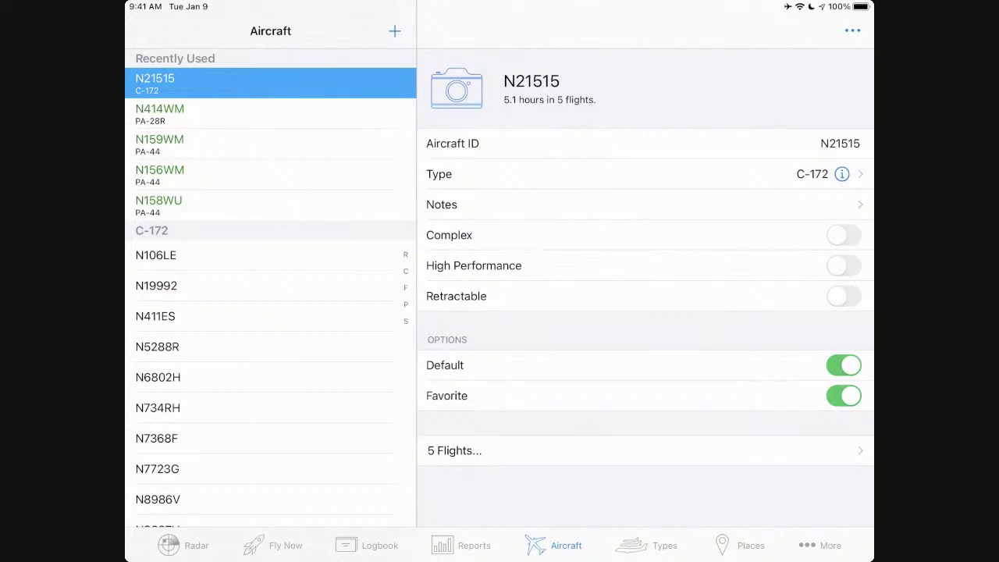
{"action": "left_click", "coordinate": [852, 31]}
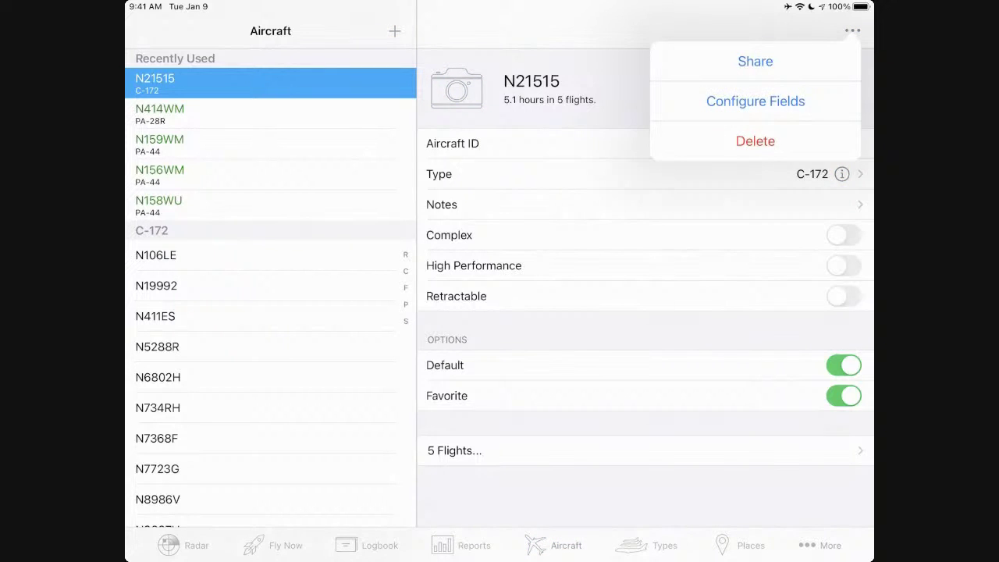
{"action": "key", "text": "Escape"}
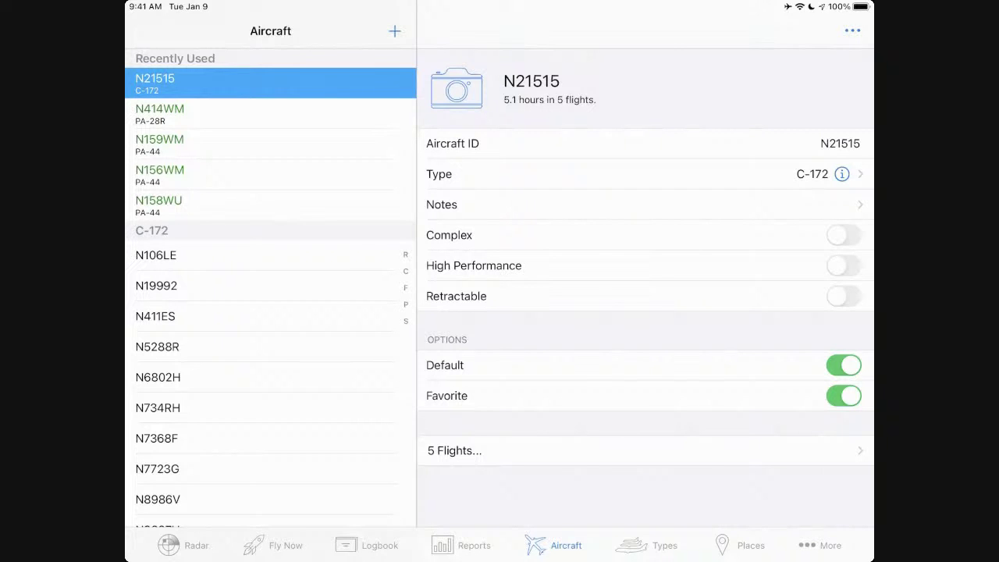
Step: Look over the Radar analysis for All Entries, including totals by aircraft type
{"action": "left_click", "coordinate": [182, 545]}
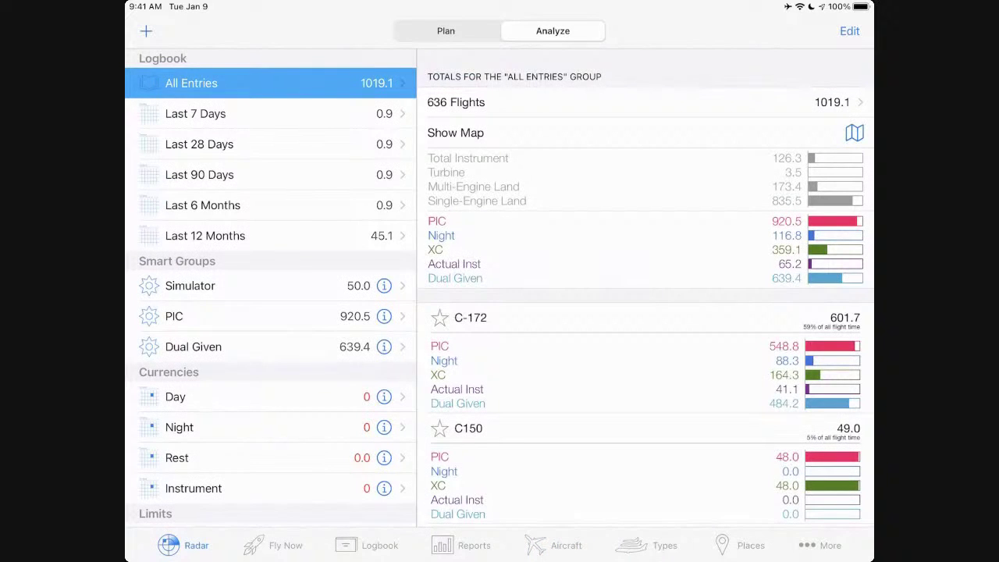
{"action": "scroll", "coordinate": [270, 297], "scroll_direction": "down", "scroll_amount": 5}
{"action": "scroll", "coordinate": [270, 297], "scroll_direction": "up", "scroll_amount": 5}
Step: Switch to Safari and bring up the links on the Coradine page for tracking ATP minimums with LogTen Pro Smart Groups
{"action": "left_click_drag", "start_coordinate": [500, 558], "coordinate": [500, 328]}
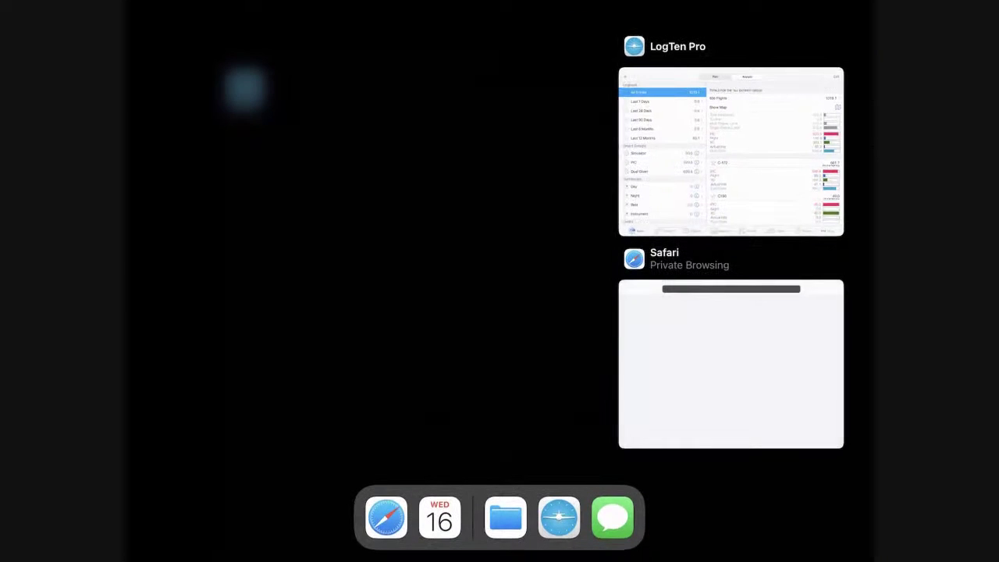
{"action": "left_click", "coordinate": [731, 364]}
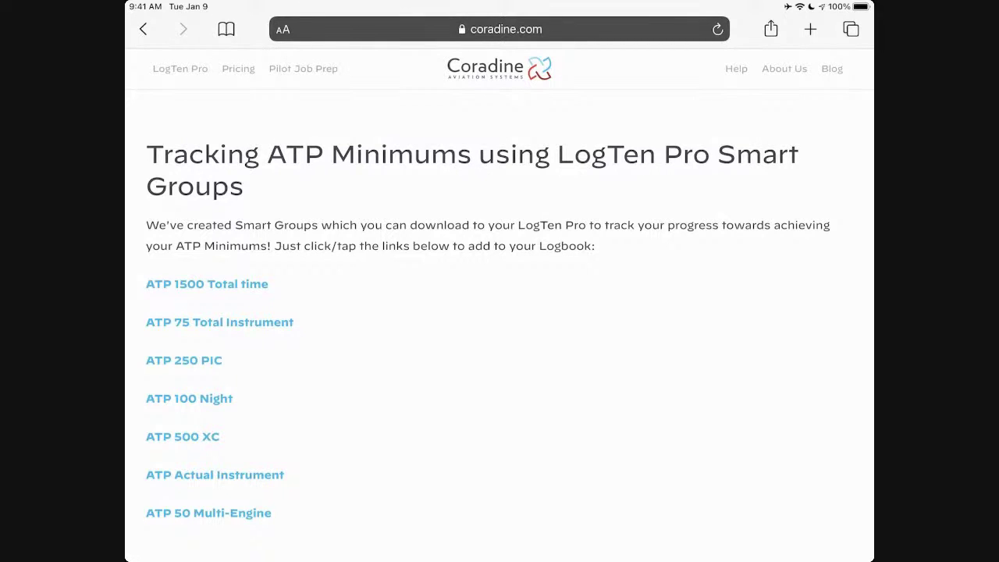
{"action": "scroll", "coordinate": [500, 312], "scroll_direction": "down", "scroll_amount": 2}
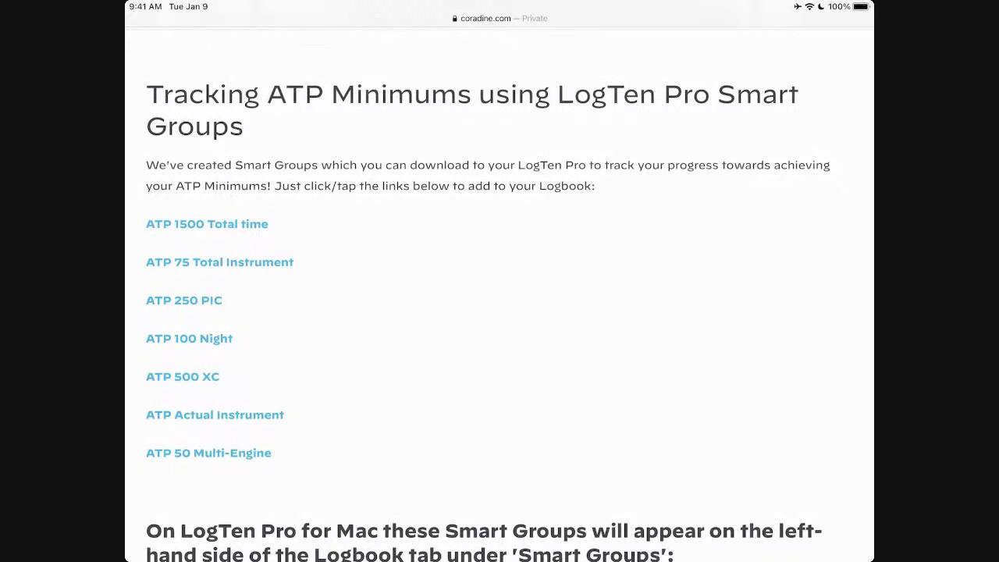
Step: Add the ATP 500 XC Smart Group from the Coradine page to LogTen Pro, importing it without backing up the current logbook
{"action": "scroll", "coordinate": [499, 312], "scroll_direction": "down", "scroll_amount": 1}
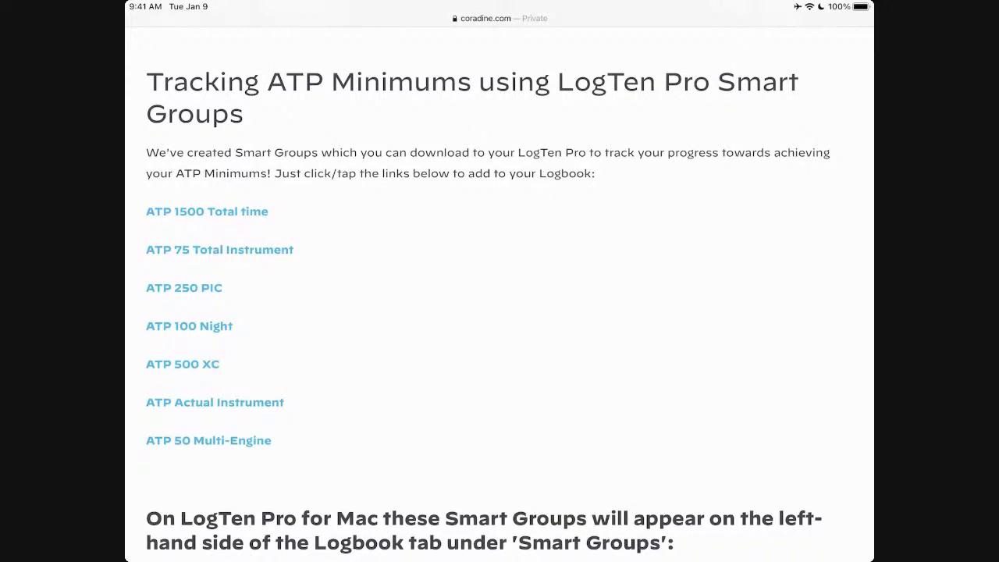
{"action": "left_click", "coordinate": [183, 363]}
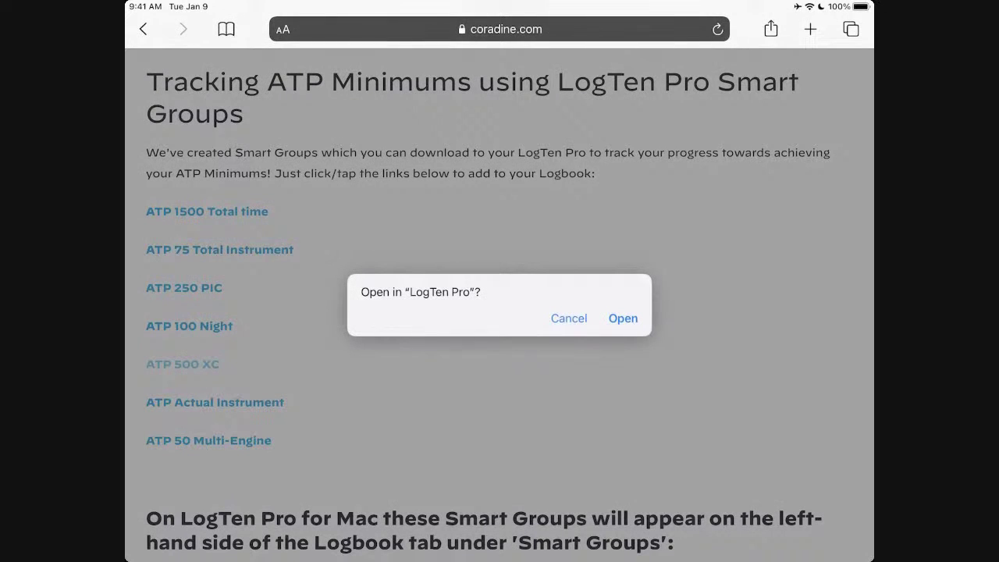
{"action": "left_click", "coordinate": [623, 318]}
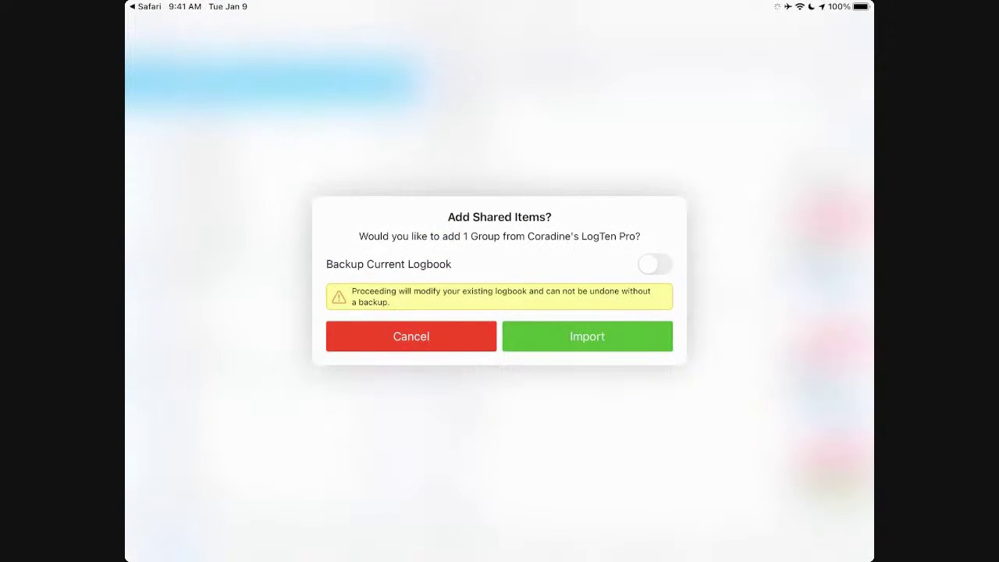
{"action": "left_click", "coordinate": [587, 337]}
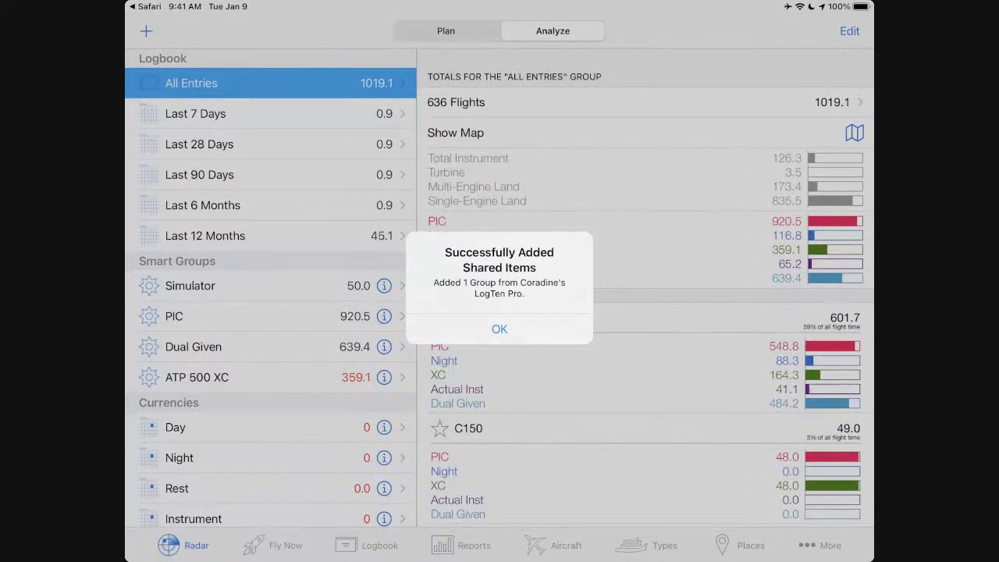
{"action": "left_click", "coordinate": [499, 330]}
Step: Compare the totals of the ATP 500 XC and Dual Given groups, and examine the ATP 500 XC group's color thresholds and criteria
{"action": "left_click", "coordinate": [234, 377]}
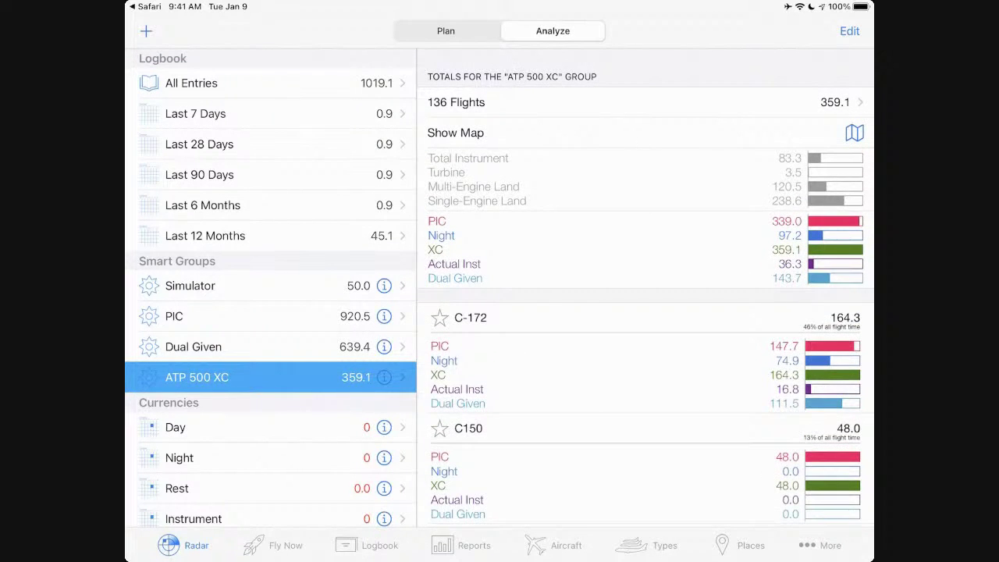
{"action": "left_click", "coordinate": [234, 346]}
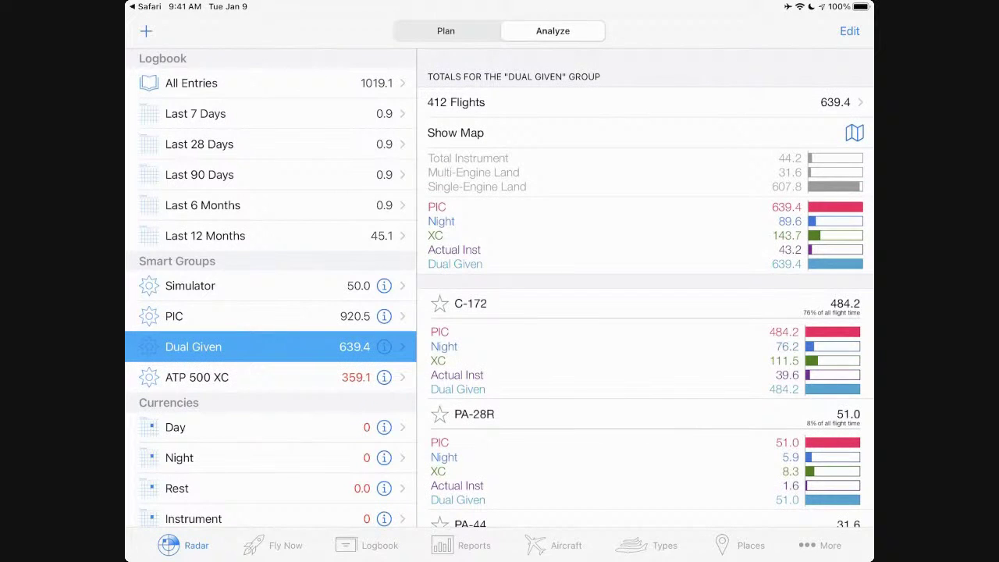
{"action": "left_click", "coordinate": [383, 377]}
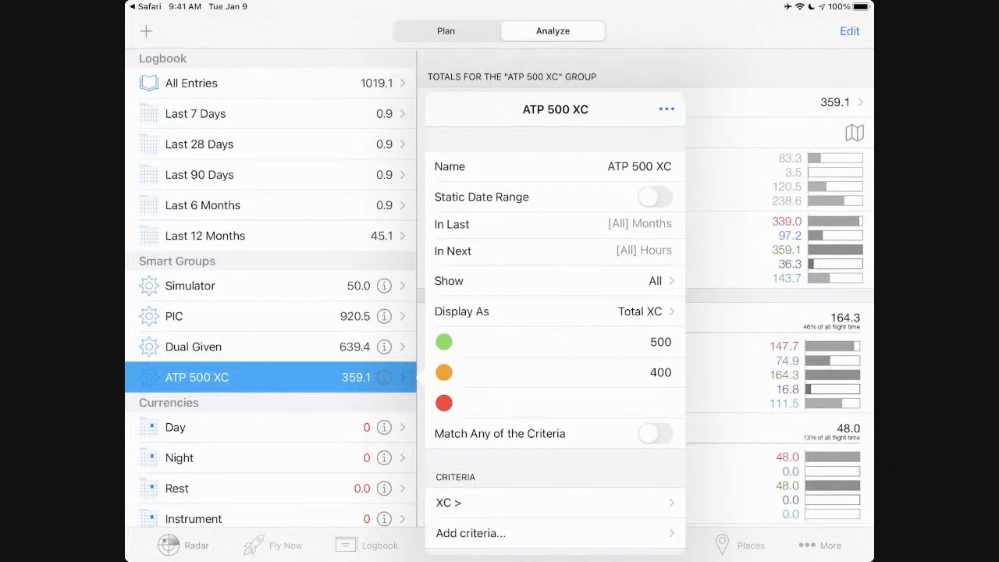
{"action": "left_click", "coordinate": [769, 296]}
{"action": "left_click", "coordinate": [234, 346]}
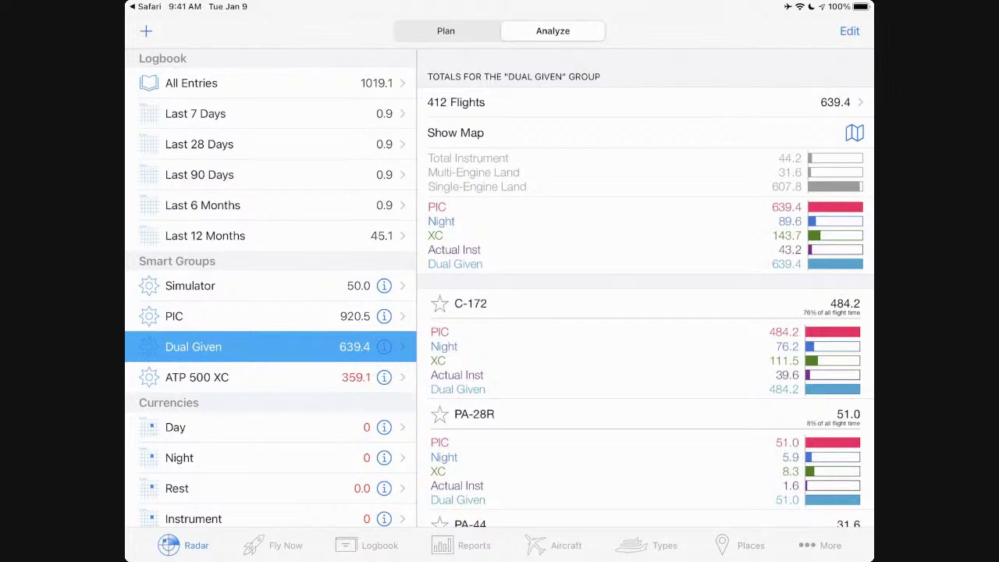
{"action": "left_click", "coordinate": [234, 377]}
{"action": "left_click", "coordinate": [384, 377]}
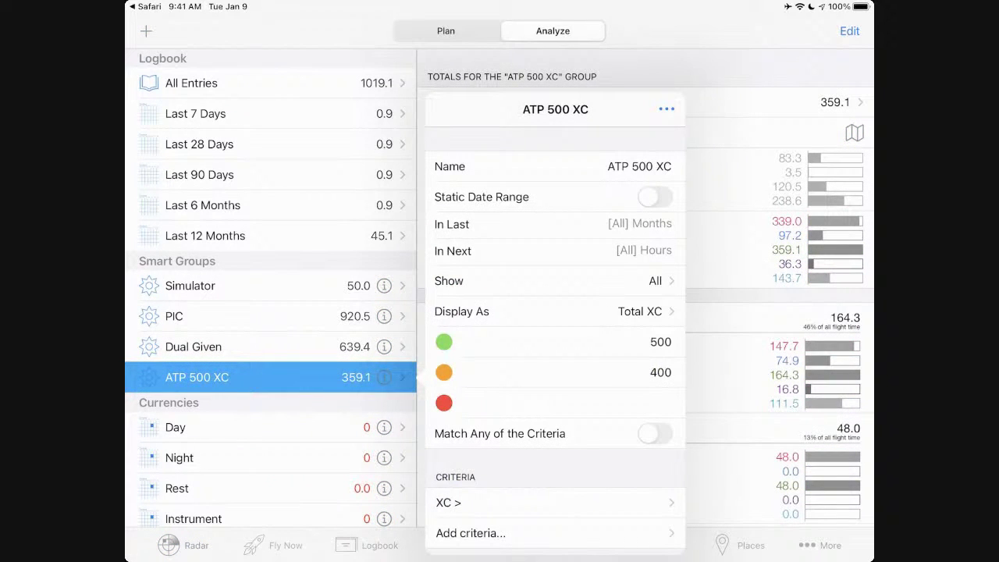
{"action": "left_click", "coordinate": [624, 403]}
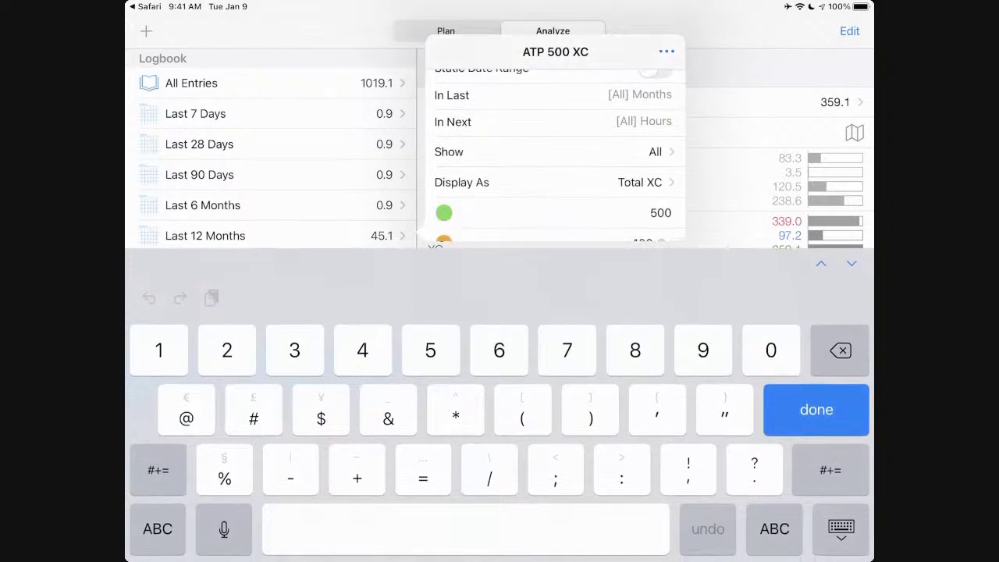
{"action": "left_click", "coordinate": [817, 424]}
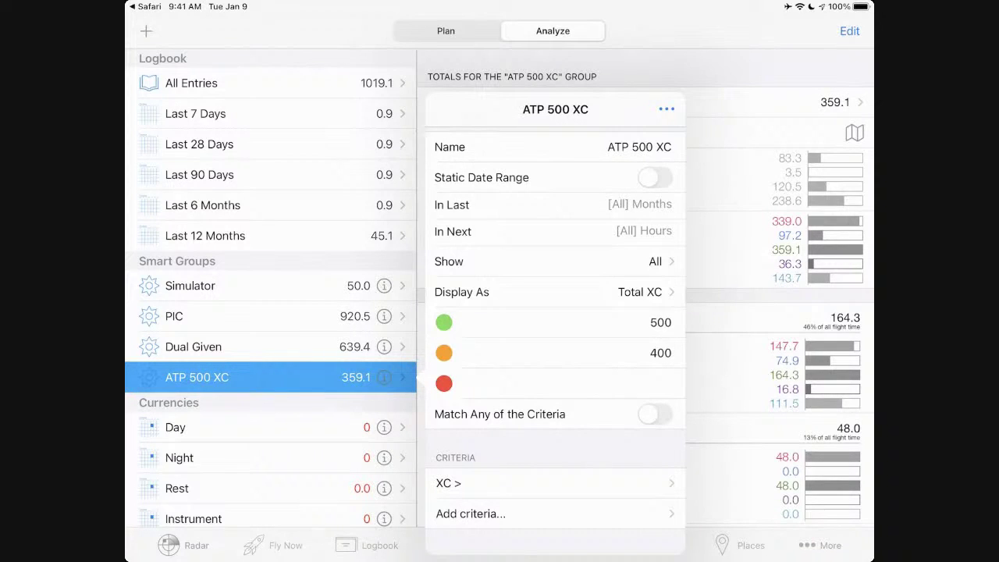
{"action": "left_click", "coordinate": [768, 301]}
{"action": "left_click", "coordinate": [234, 346]}
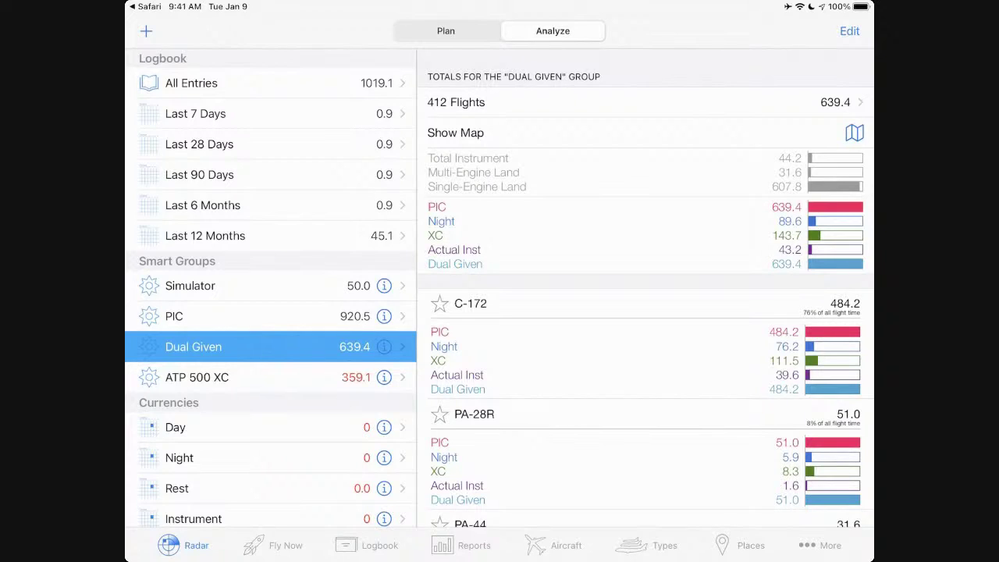
Step: Switch to Safari to look over the other ATP Smart Group links, and return to LogTen Pro
{"action": "left_click_drag", "start_coordinate": [500, 558], "coordinate": [499, 351]}
{"action": "left_click", "coordinate": [729, 363]}
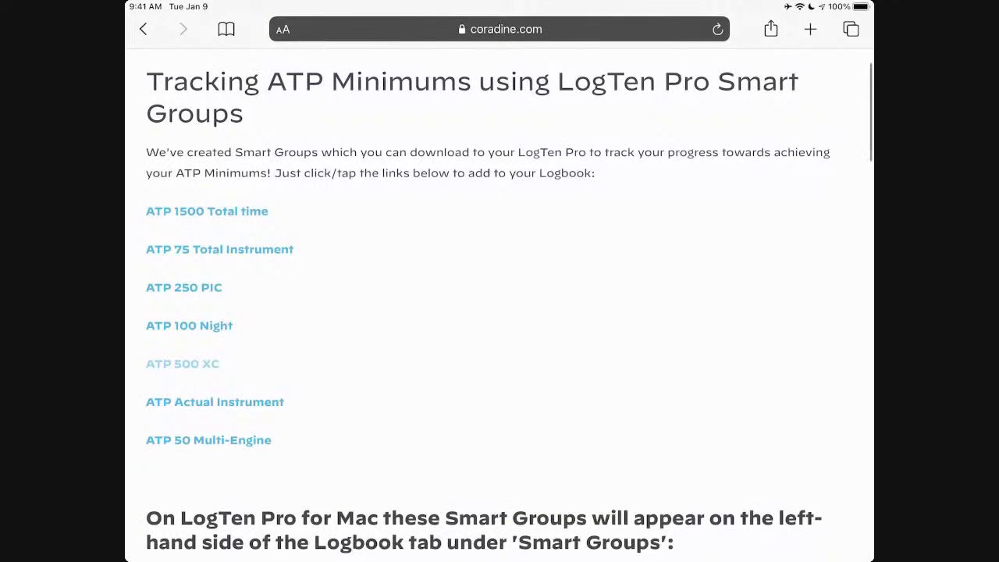
{"action": "scroll", "coordinate": [500, 312], "scroll_direction": "down", "scroll_amount": 5}
{"action": "scroll", "coordinate": [500, 312], "scroll_direction": "up", "scroll_amount": 4}
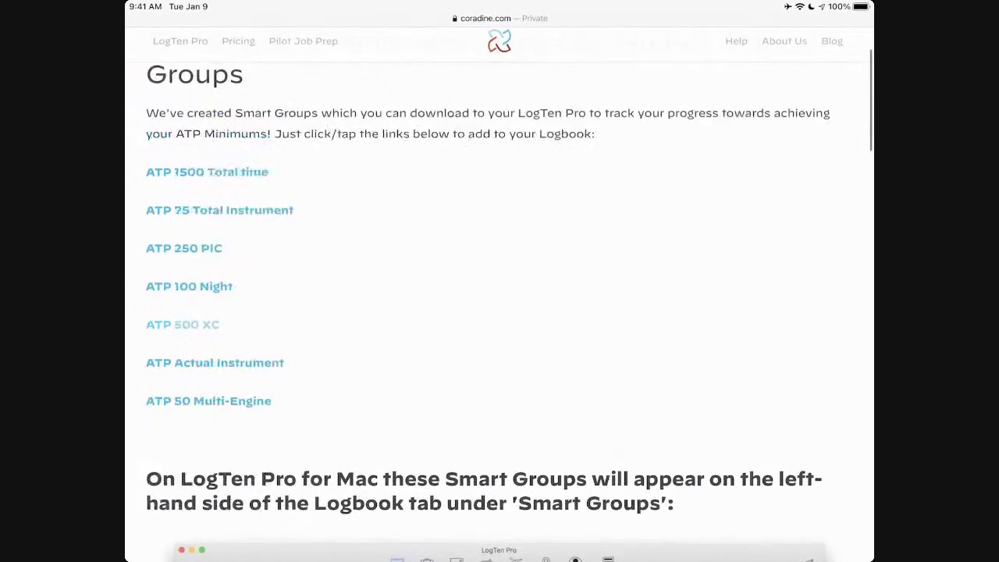
{"action": "left_click_drag", "start_coordinate": [499, 558], "coordinate": [500, 390]}
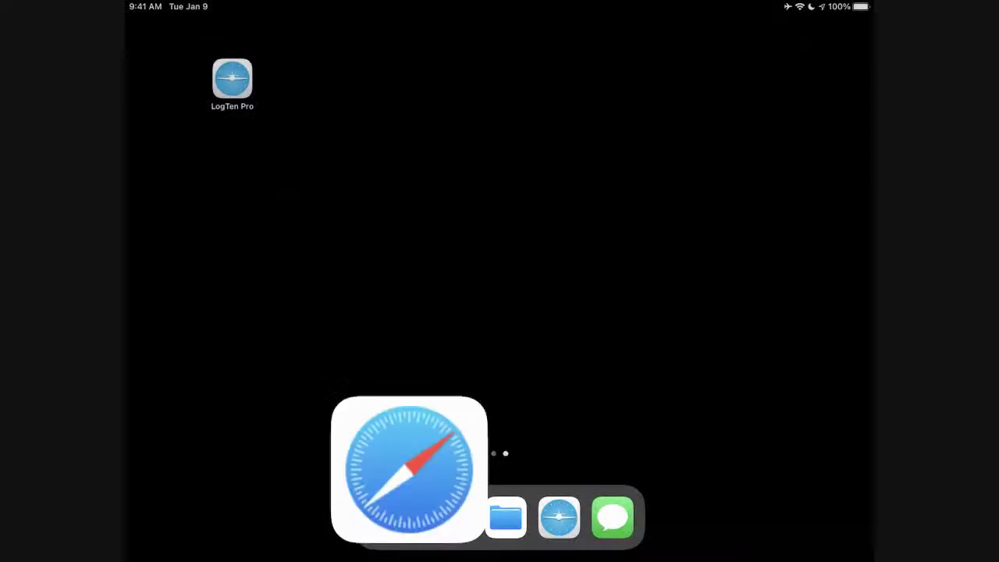
{"action": "left_click", "coordinate": [217, 67]}
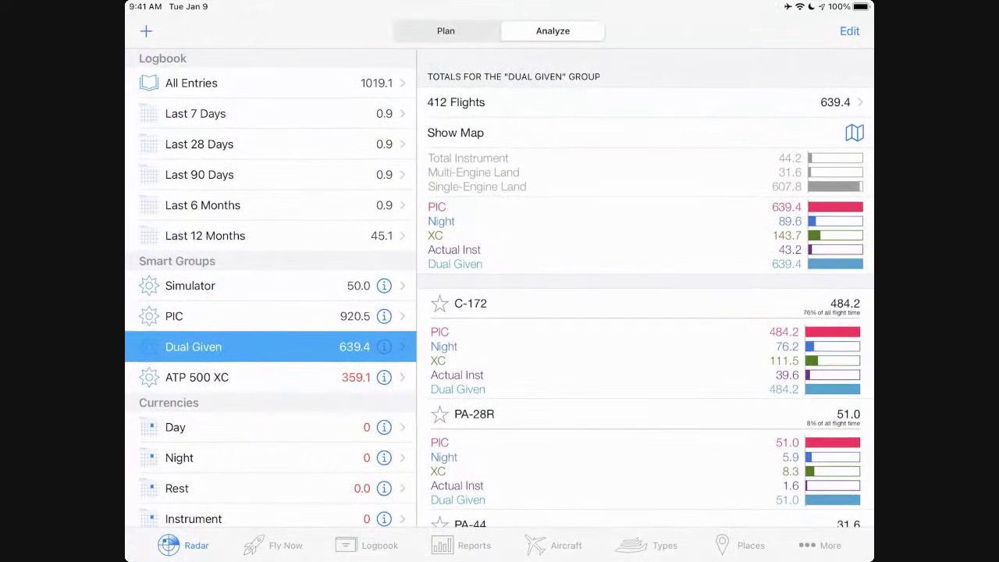
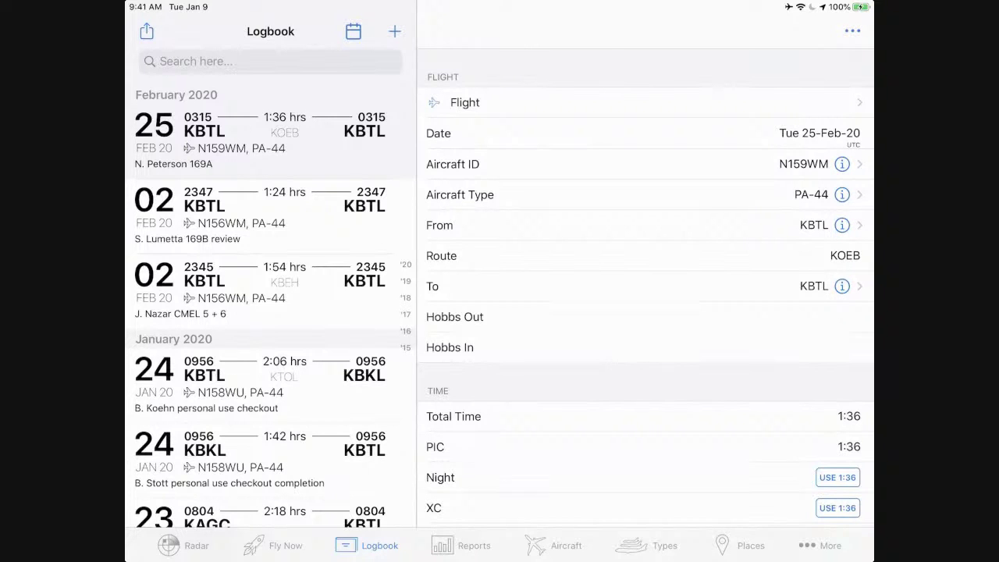
Step: Switch to Safari and turn off the iPad's airplane mode so that the support page can load
{"action": "left_click_drag", "start_coordinate": [500, 558], "coordinate": [499, 328]}
{"action": "left_click", "coordinate": [732, 362]}
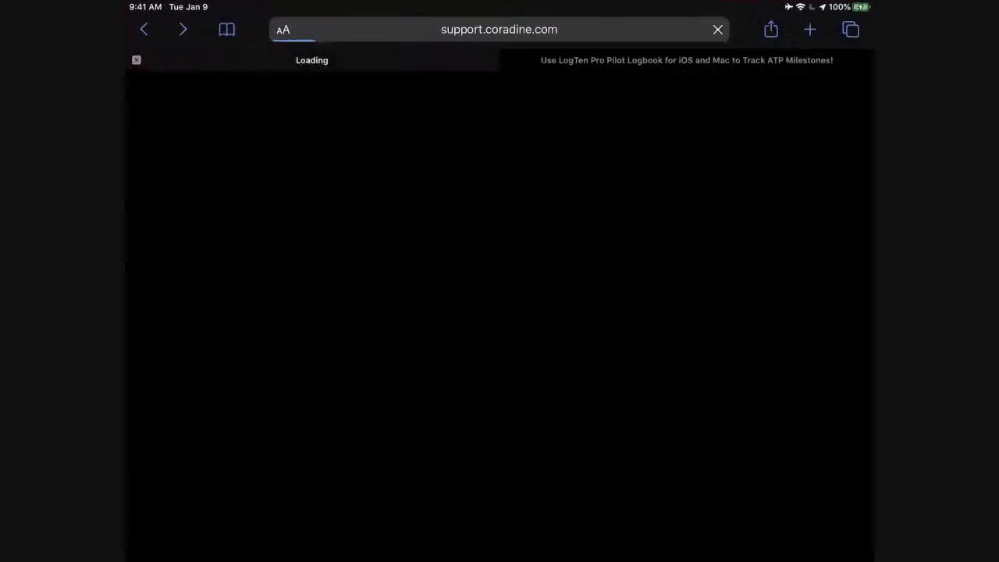
{"action": "left_click", "coordinate": [543, 310]}
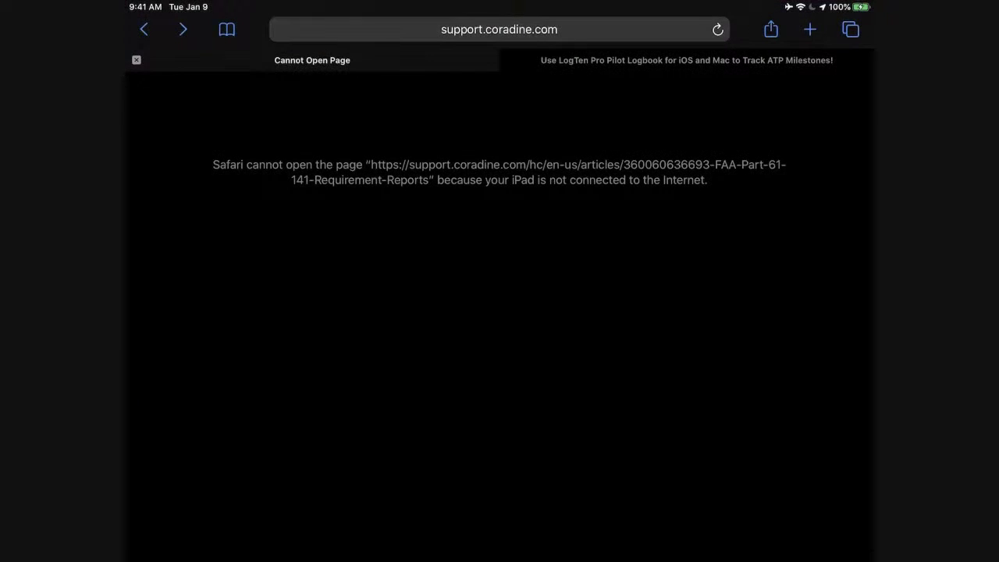
{"action": "left_click_drag", "start_coordinate": [843, 4], "coordinate": [843, 234]}
{"action": "left_click", "coordinate": [663, 82]}
{"action": "left_click", "coordinate": [390, 351]}
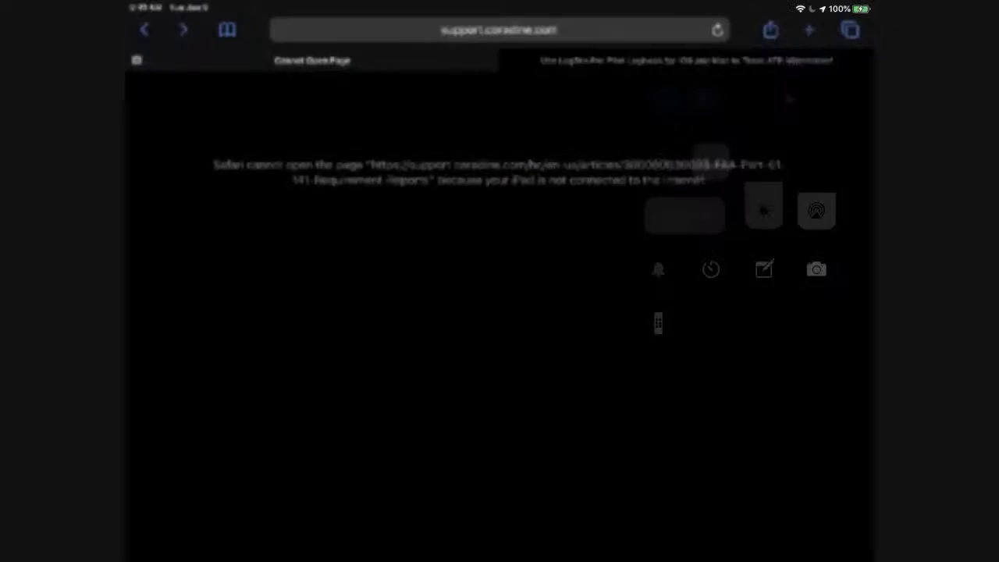
Step: Reload the FAA Part 61 & 141 Requirement Reports article and expand its FAA Part 61 Reports section
{"action": "left_click", "coordinate": [499, 30]}
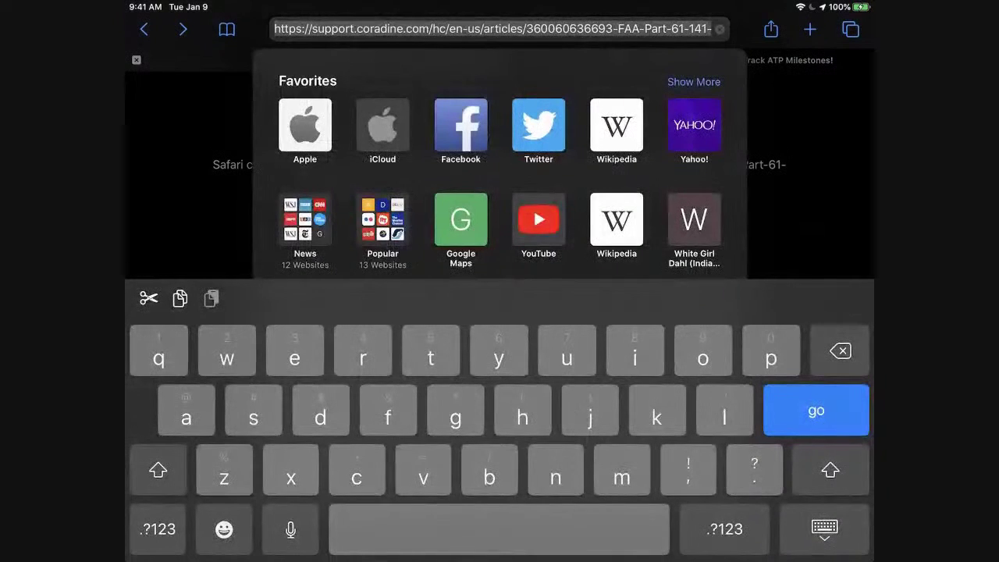
{"action": "left_click", "coordinate": [816, 411]}
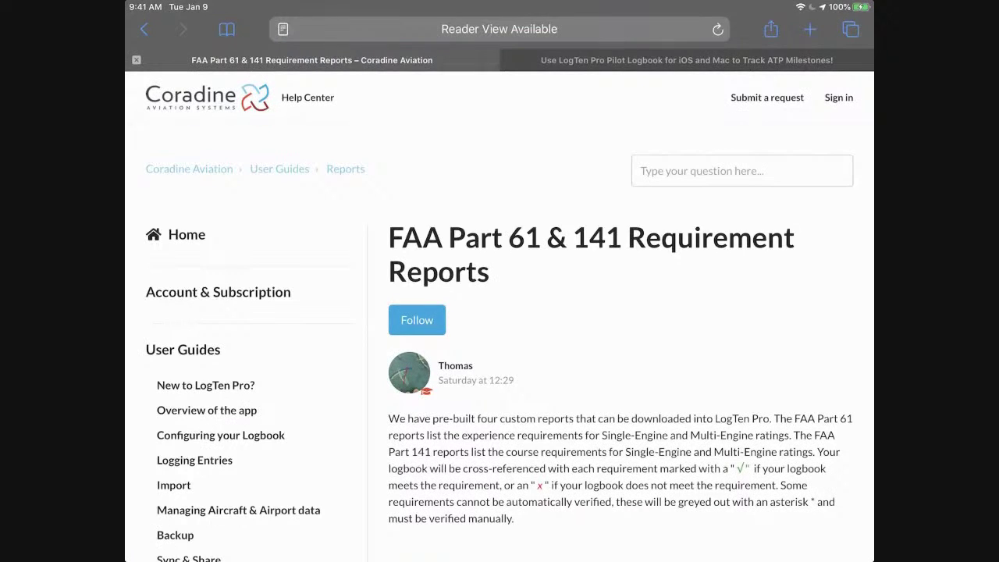
{"action": "scroll", "coordinate": [499, 312], "scroll_direction": "down", "scroll_amount": 3}
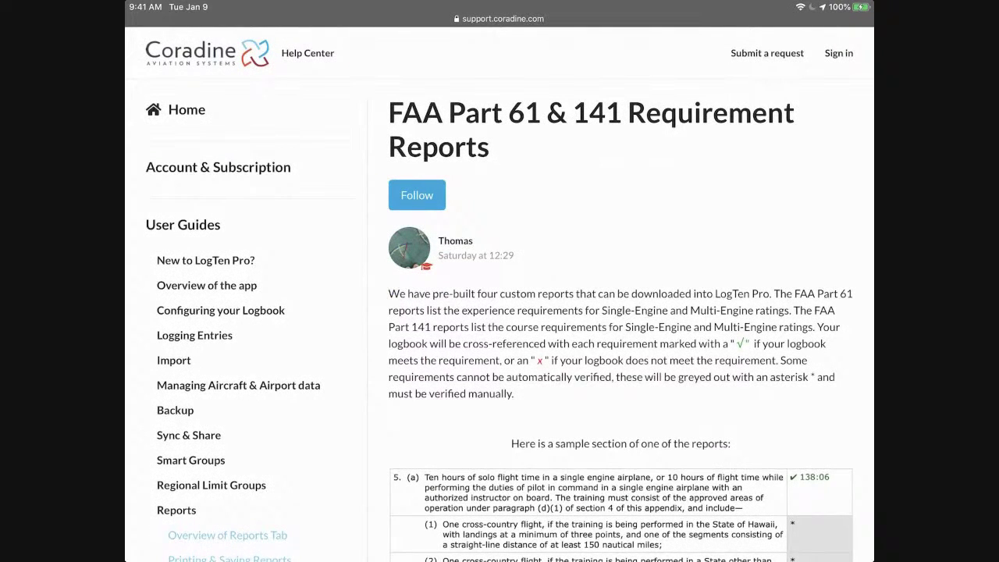
{"action": "scroll", "coordinate": [499, 312], "scroll_direction": "down", "scroll_amount": 3}
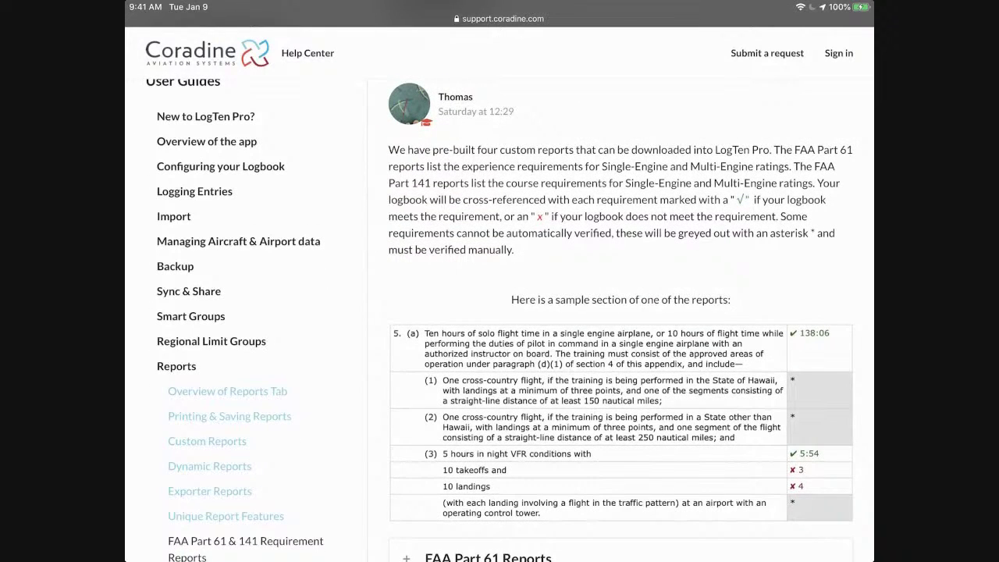
{"action": "scroll", "coordinate": [620, 312], "scroll_direction": "down", "scroll_amount": 5}
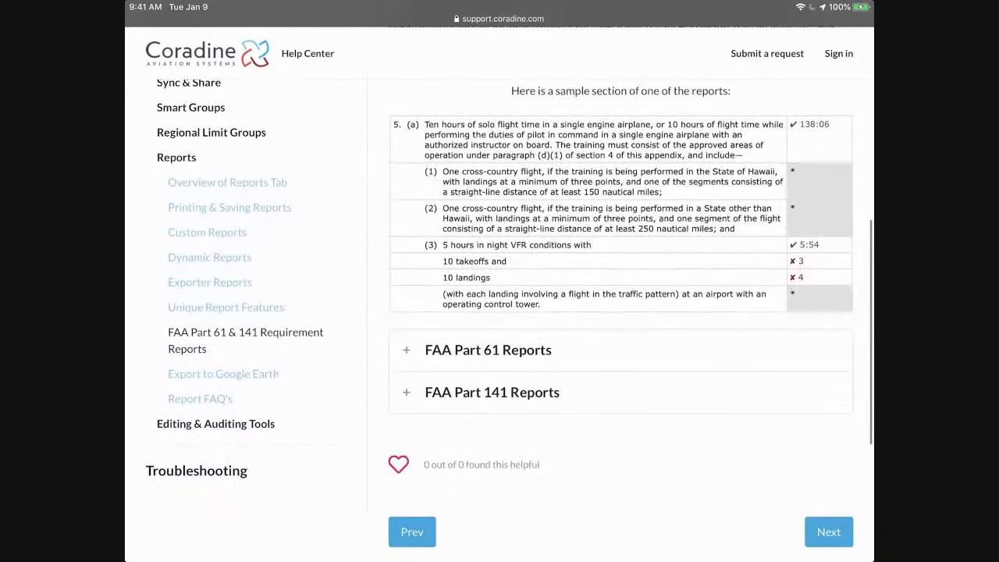
{"action": "left_click", "coordinate": [488, 350]}
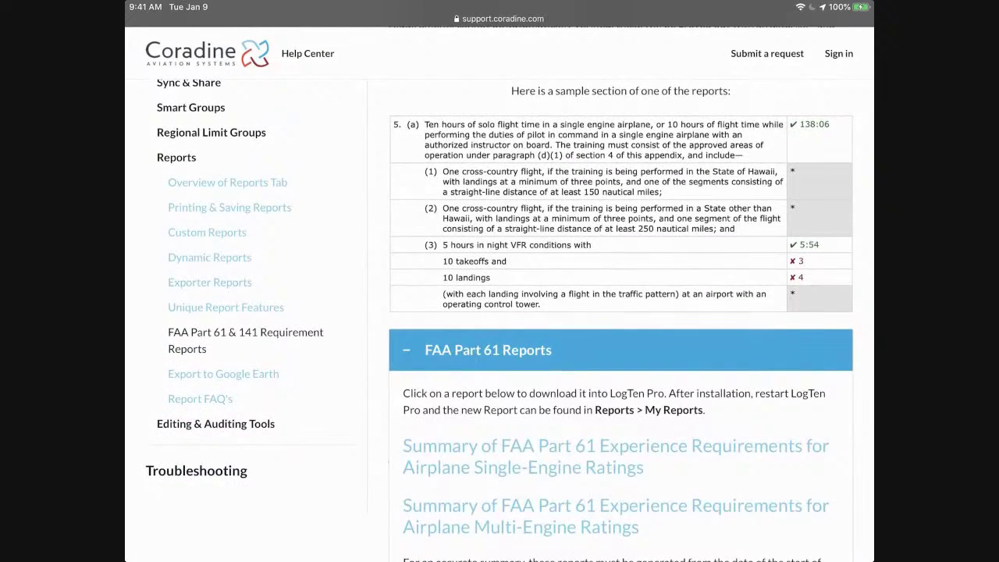
Step: Install the FAA Part 61 Experience Requirements report template for Airplane Single-Engine Ratings by importing it into LogTen Pro
{"action": "scroll", "coordinate": [621, 312], "scroll_direction": "down", "scroll_amount": 3}
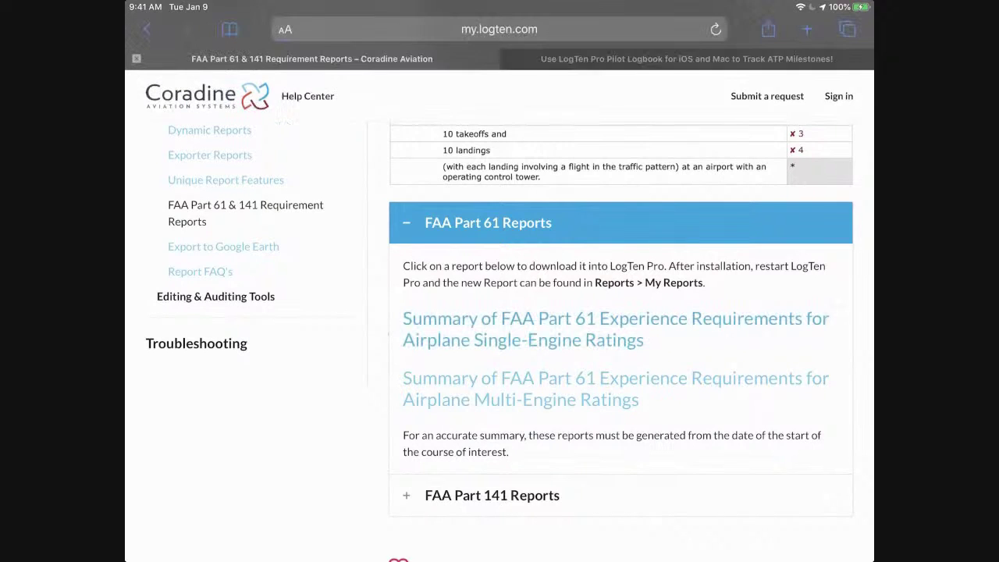
{"action": "scroll", "coordinate": [500, 312], "scroll_direction": "down", "scroll_amount": 3}
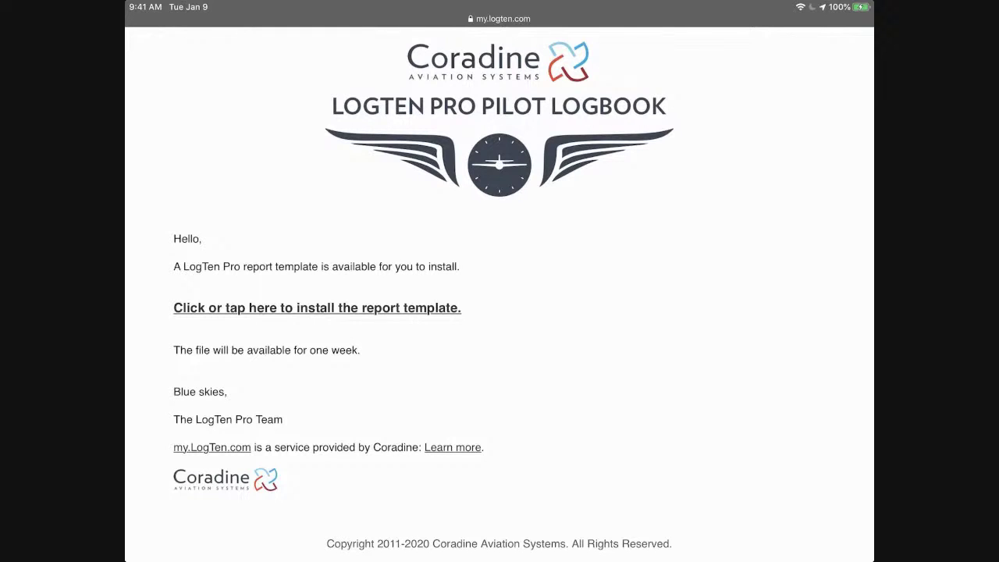
{"action": "left_click", "coordinate": [316, 308]}
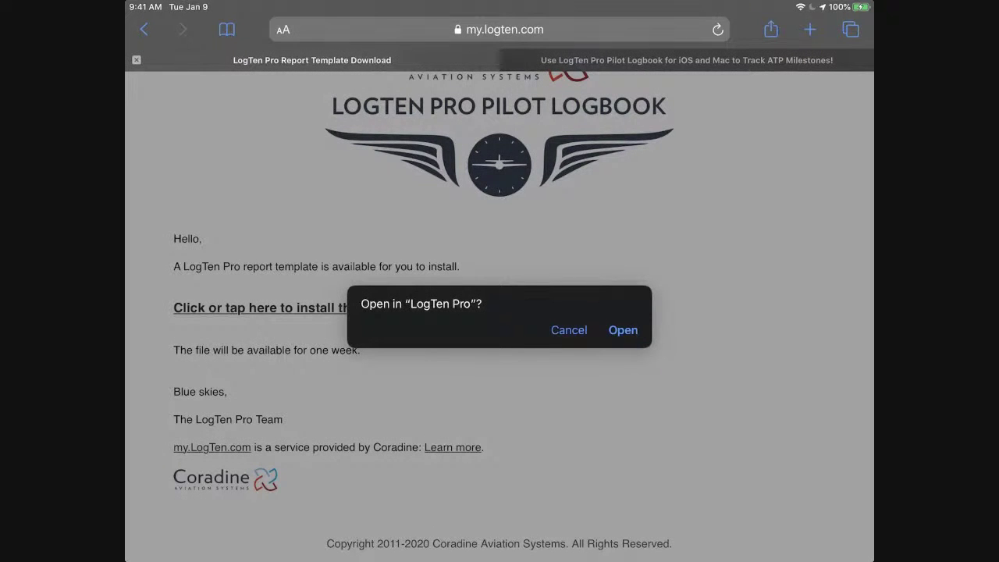
{"action": "left_click", "coordinate": [622, 330]}
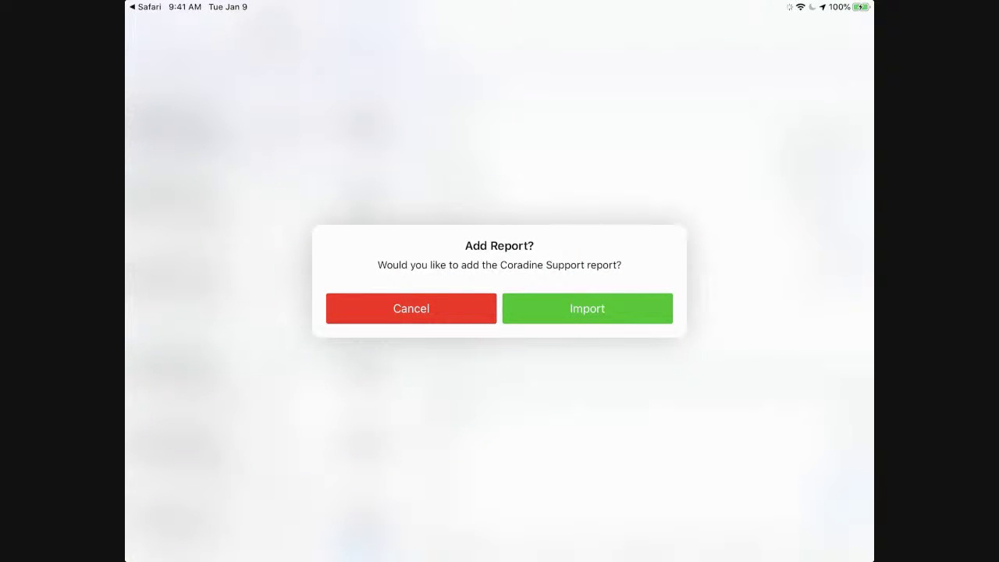
{"action": "left_click", "coordinate": [586, 309]}
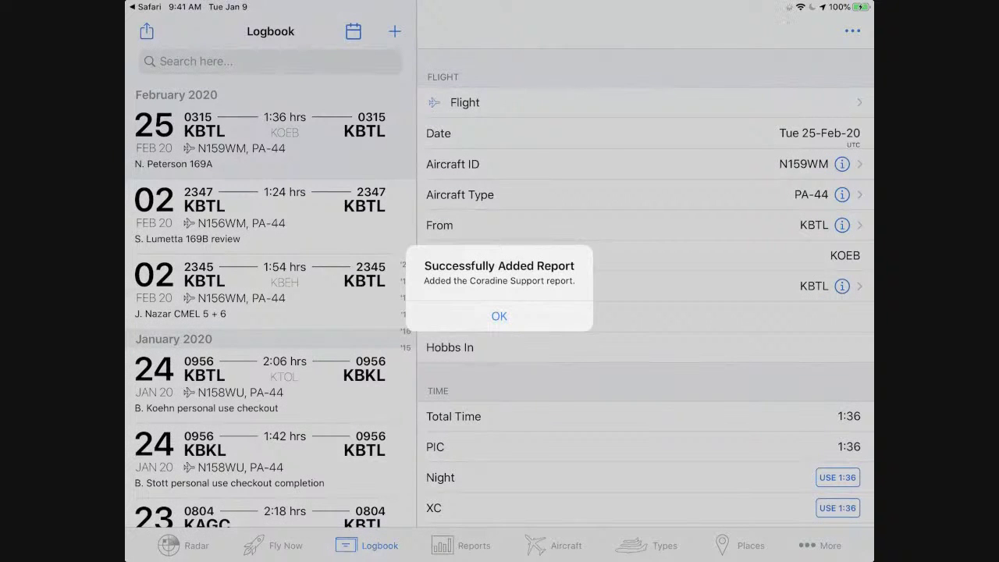
{"action": "left_click", "coordinate": [499, 316]}
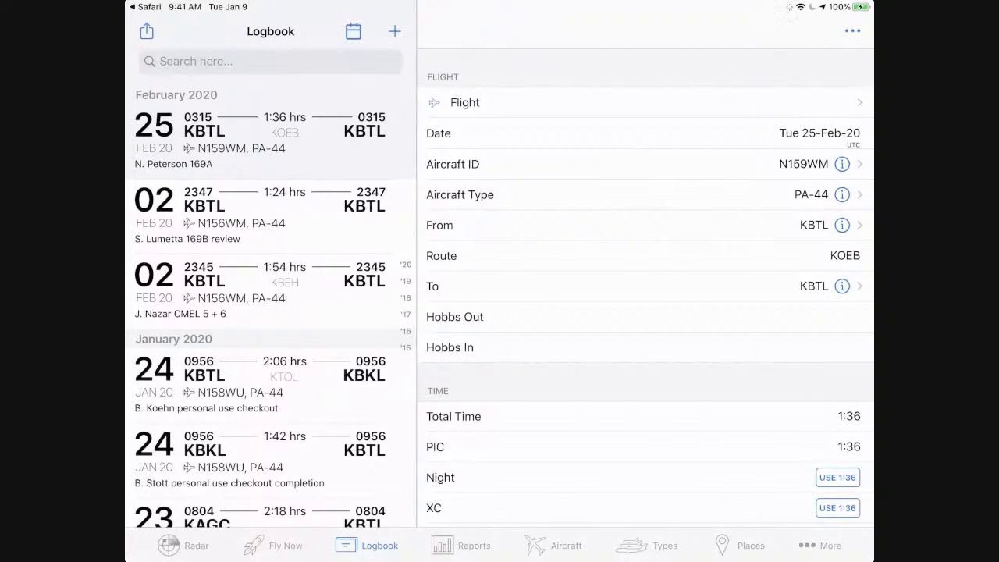
Step: Show the imported custom reports in the My Reports category
{"action": "left_click", "coordinate": [462, 546]}
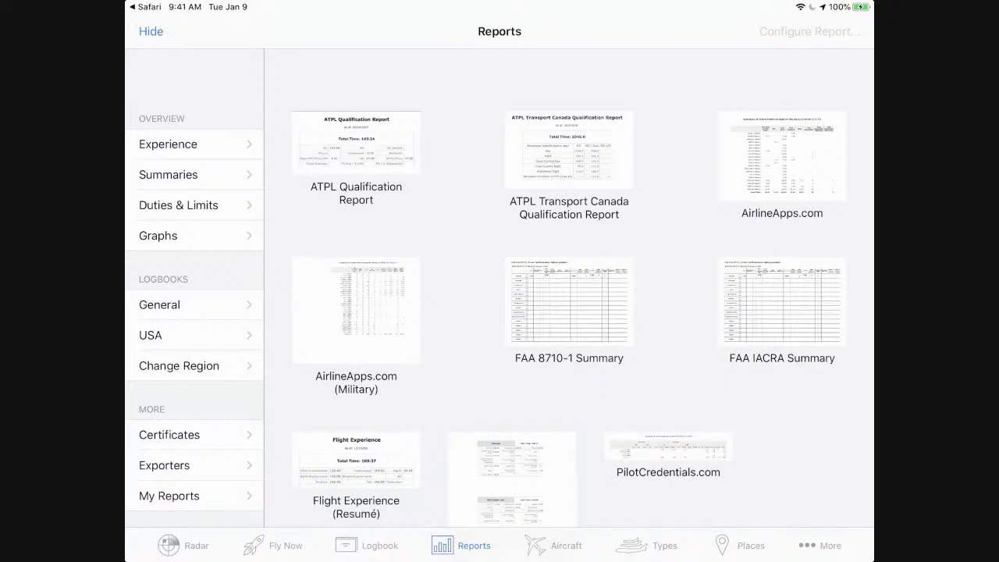
{"action": "scroll", "coordinate": [195, 297], "scroll_direction": "down", "scroll_amount": 2}
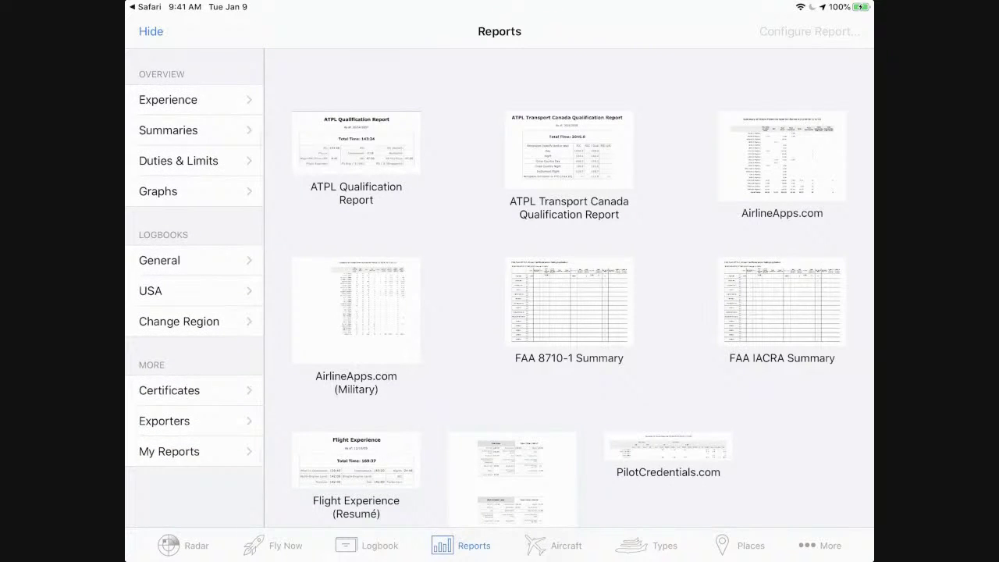
{"action": "left_click", "coordinate": [169, 451]}
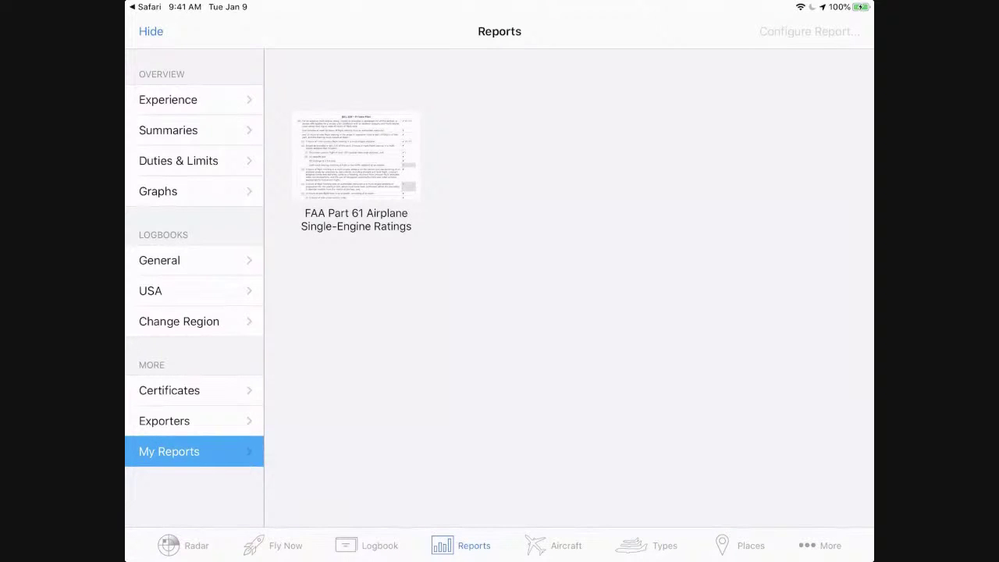
Step: Generate the FAA Part 61 Airplane Single-Engine Ratings report, examine its requirements through the end, and return to a report list without categories
{"action": "left_click", "coordinate": [356, 171]}
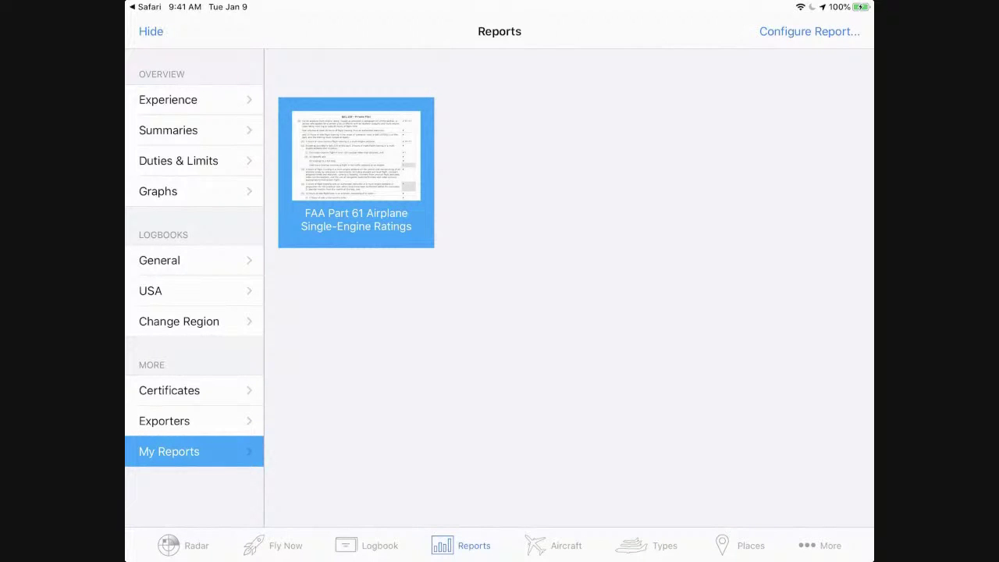
{"action": "left_click", "coordinate": [809, 32]}
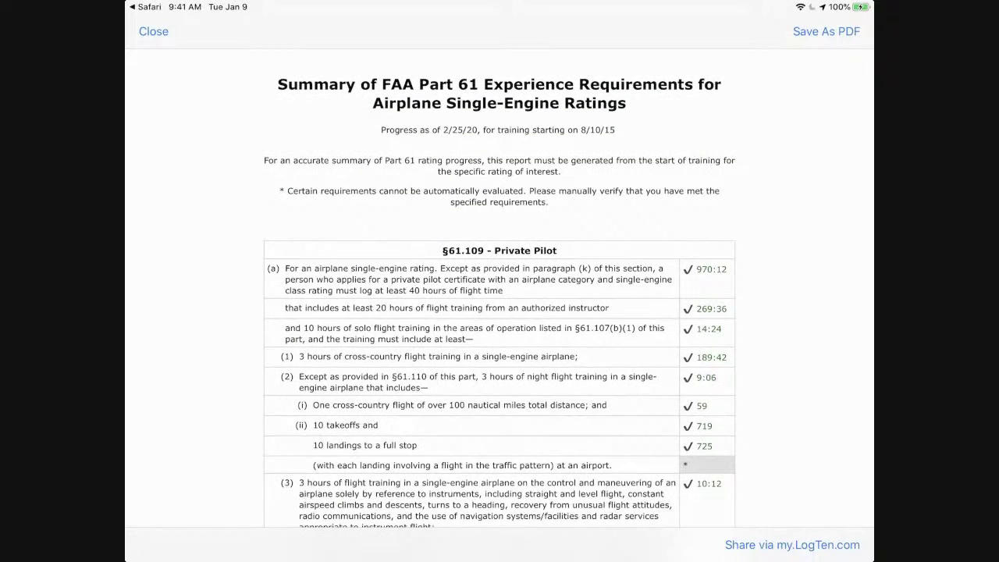
{"action": "scroll", "coordinate": [500, 312], "scroll_direction": "down", "scroll_amount": 4}
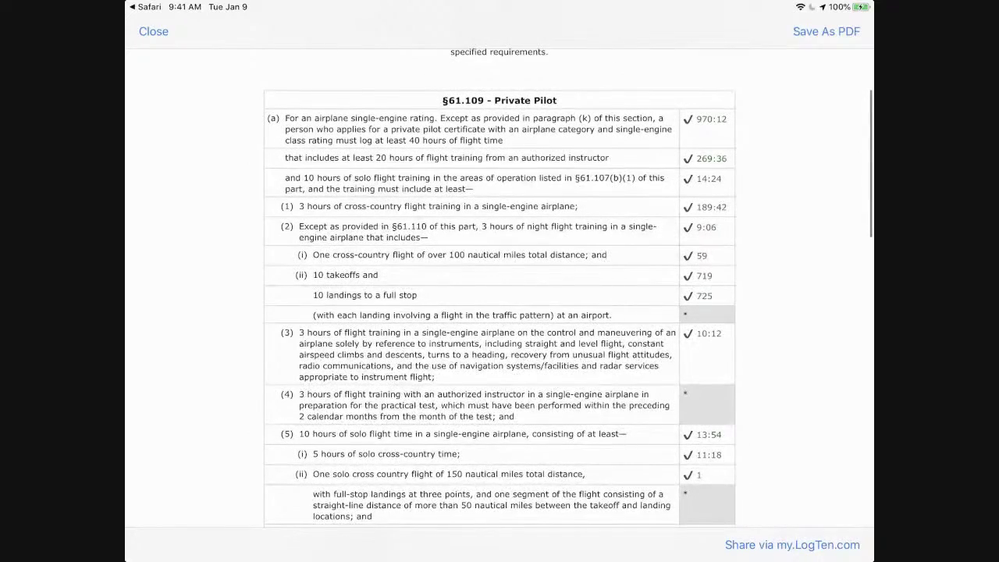
{"action": "scroll", "coordinate": [499, 312], "scroll_direction": "down", "scroll_amount": 2}
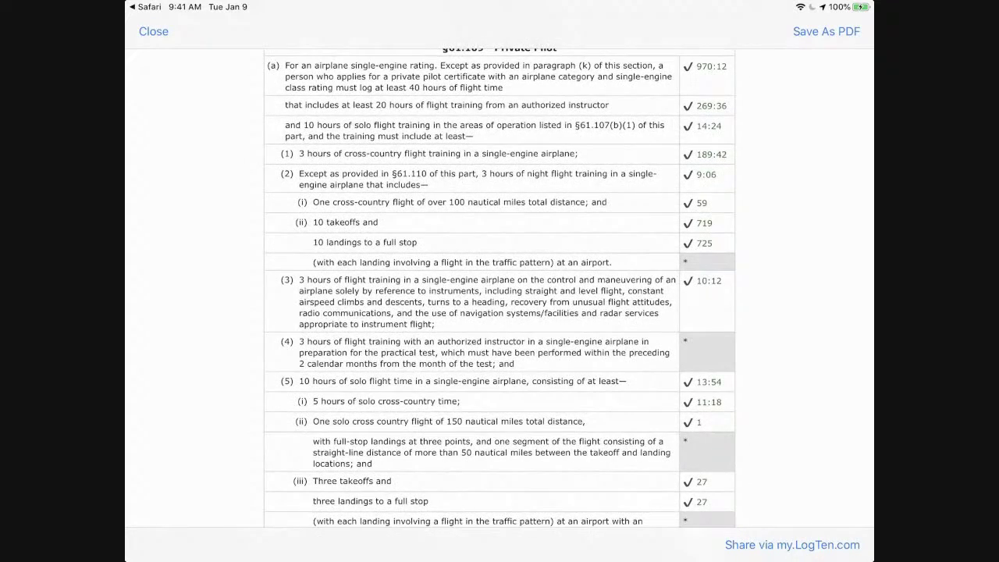
{"action": "scroll", "coordinate": [499, 312], "scroll_direction": "up", "scroll_amount": 5}
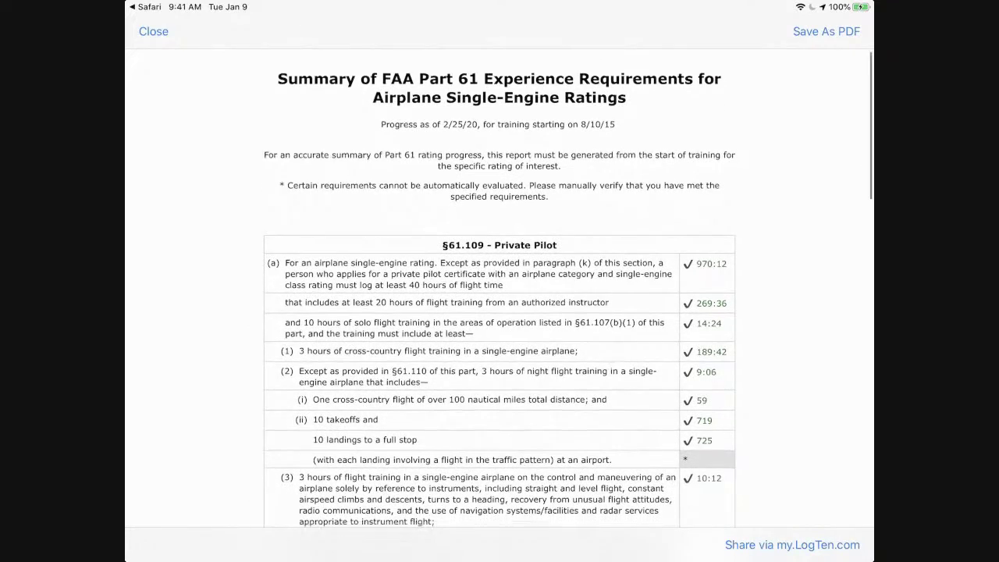
{"action": "scroll", "coordinate": [499, 312], "scroll_direction": "down", "scroll_amount": 3}
{"action": "scroll", "coordinate": [500, 312], "scroll_direction": "down", "scroll_amount": 3}
{"action": "scroll", "coordinate": [500, 312], "scroll_direction": "down", "scroll_amount": 10}
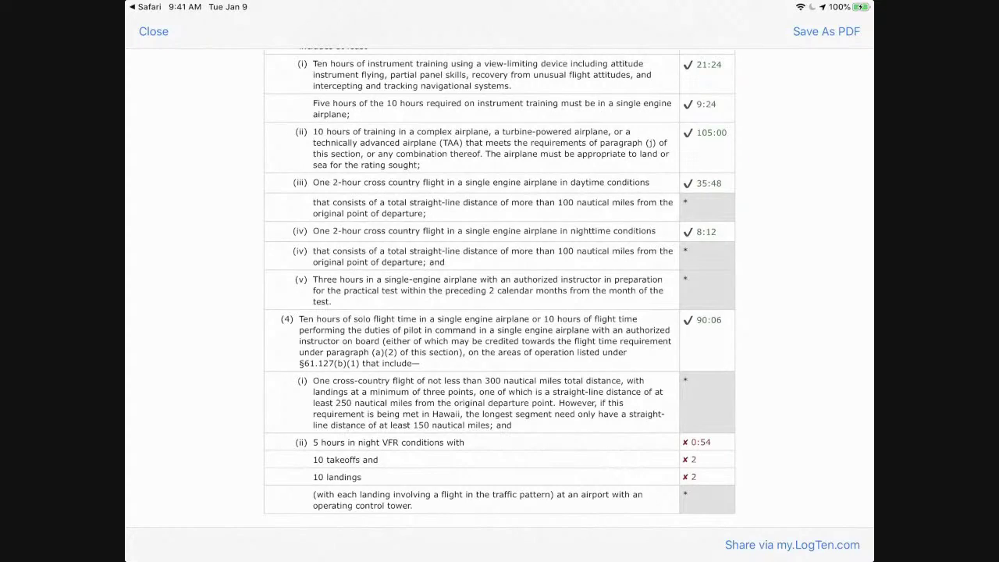
{"action": "left_click", "coordinate": [153, 31]}
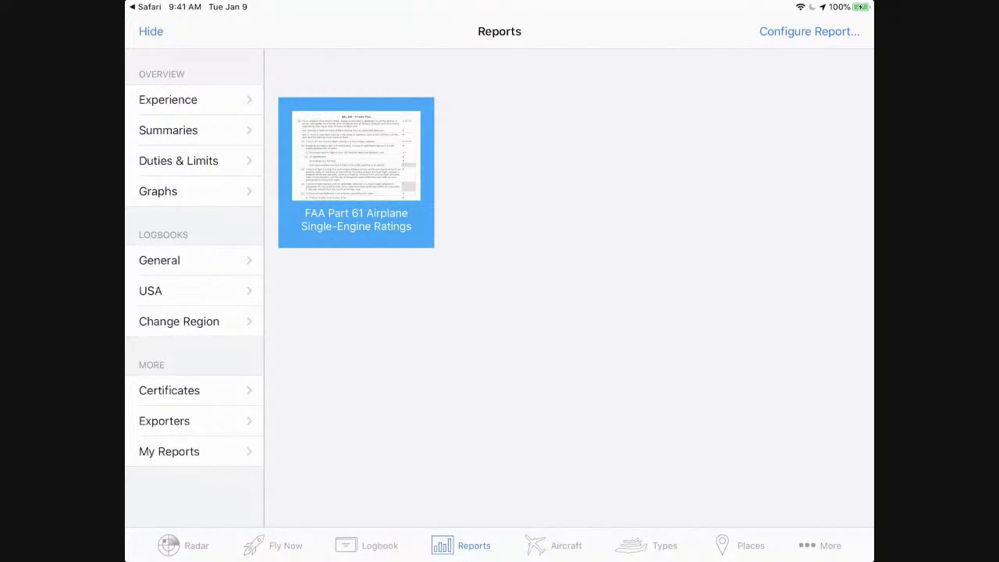
{"action": "left_click", "coordinate": [151, 32]}
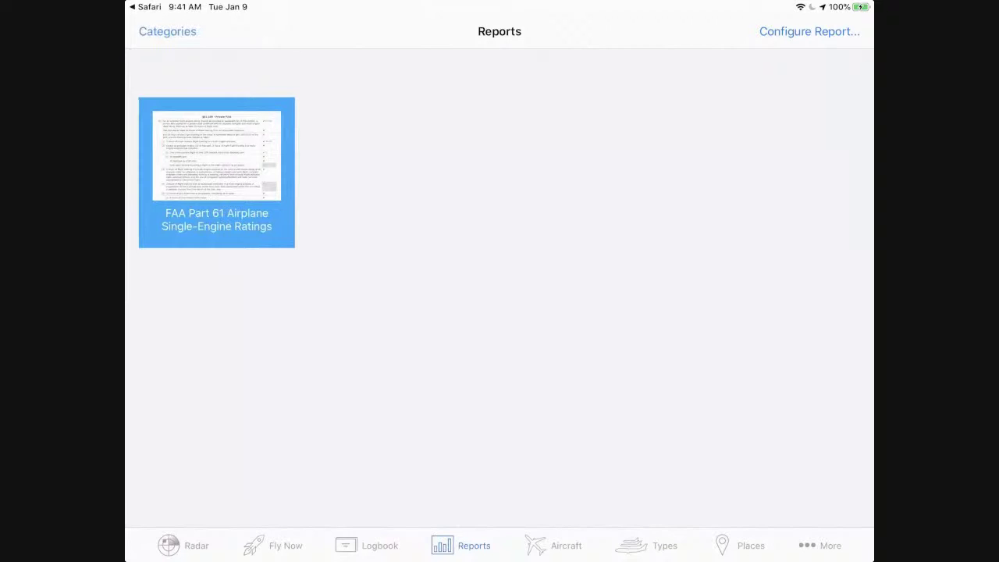
Step: Customize the tab bar by replacing Places with People and positioning People between Reports and Aircraft
{"action": "left_click", "coordinate": [819, 545]}
{"action": "left_click", "coordinate": [148, 31]}
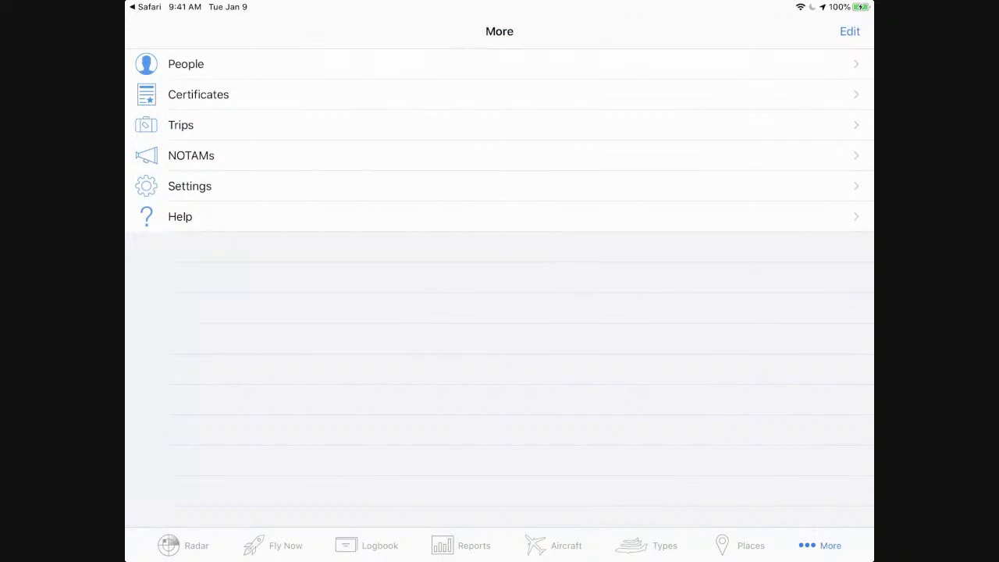
{"action": "left_click", "coordinate": [850, 31]}
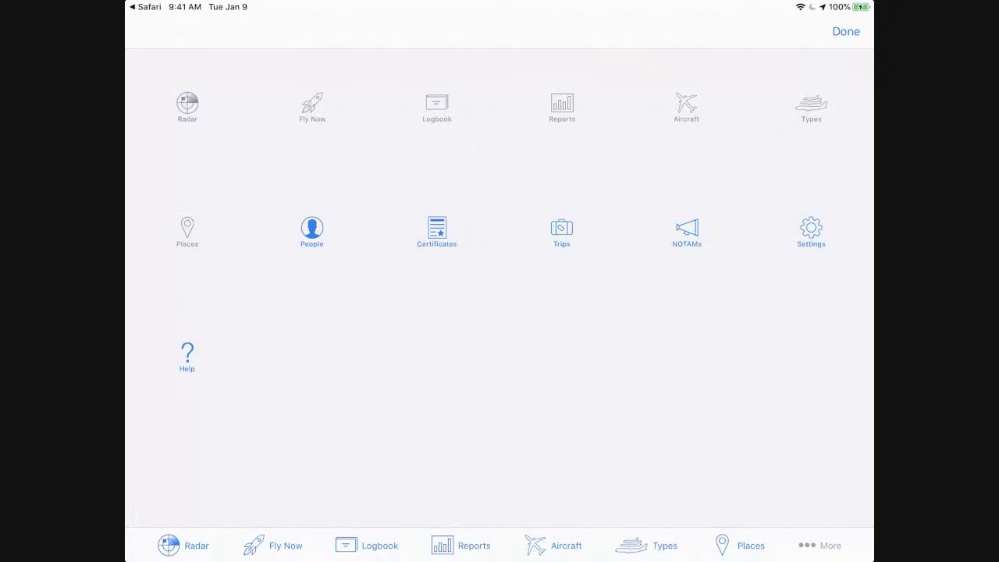
{"action": "left_click_drag", "start_coordinate": [311, 228], "coordinate": [746, 542]}
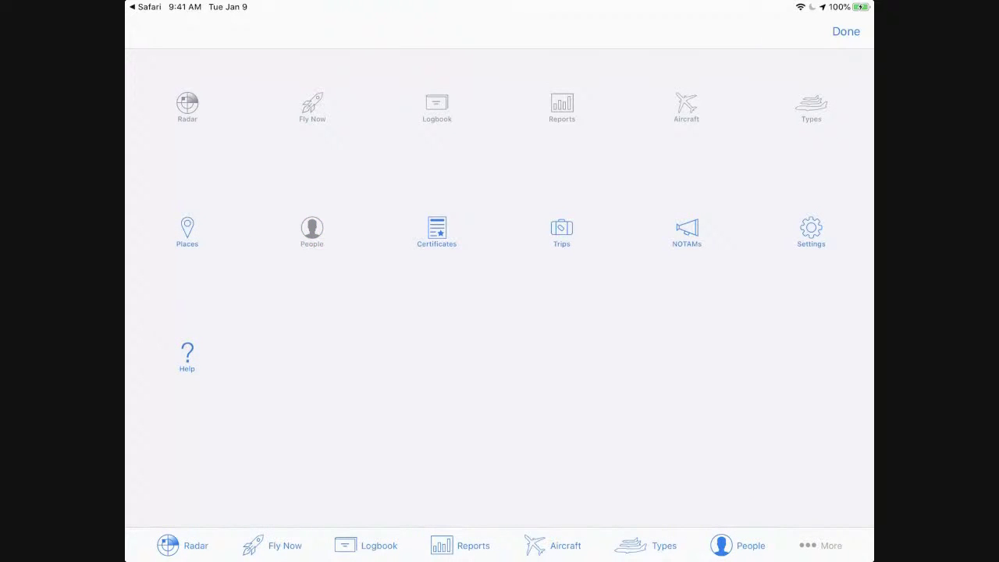
{"action": "left_click_drag", "start_coordinate": [721, 544], "coordinate": [519, 545]}
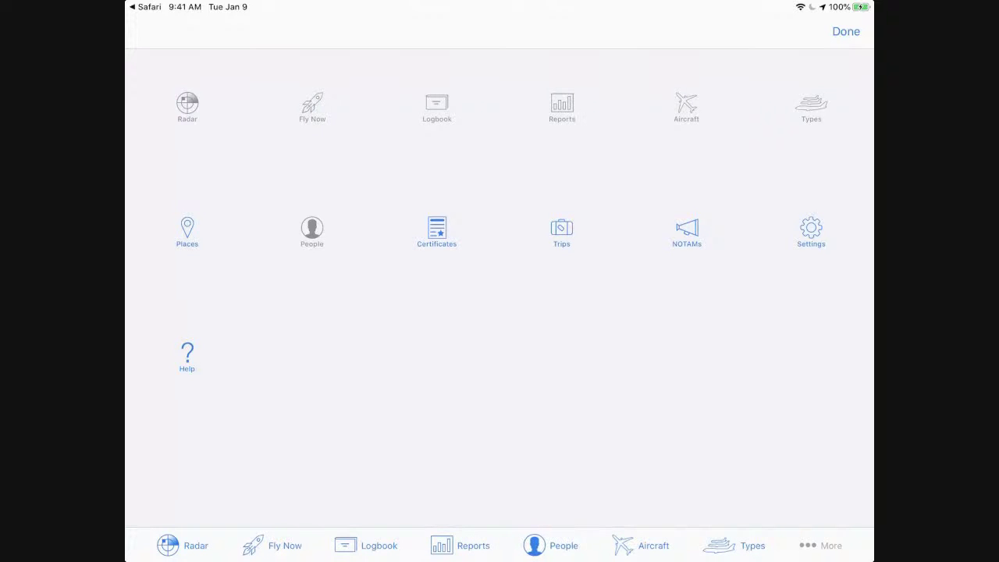
{"action": "left_click", "coordinate": [845, 31]}
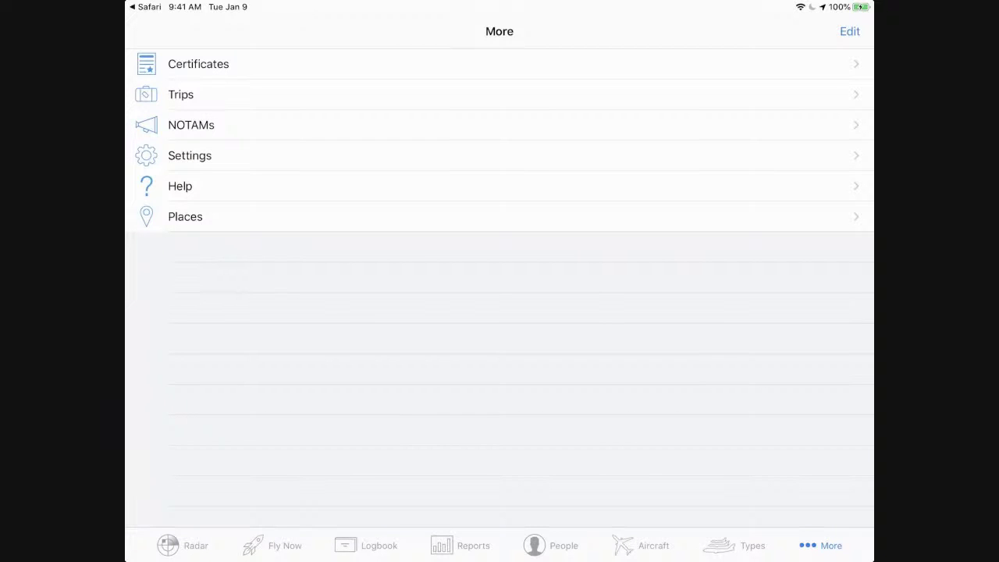
Step: Search the People list by the first letters of two different names, and cancel the search
{"action": "left_click", "coordinate": [551, 545]}
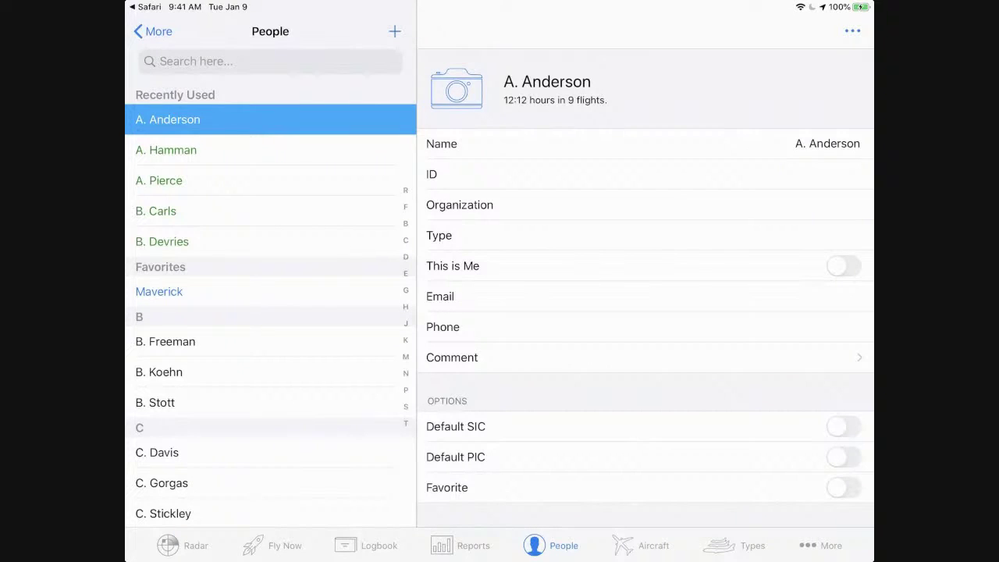
{"action": "left_click", "coordinate": [270, 61]}
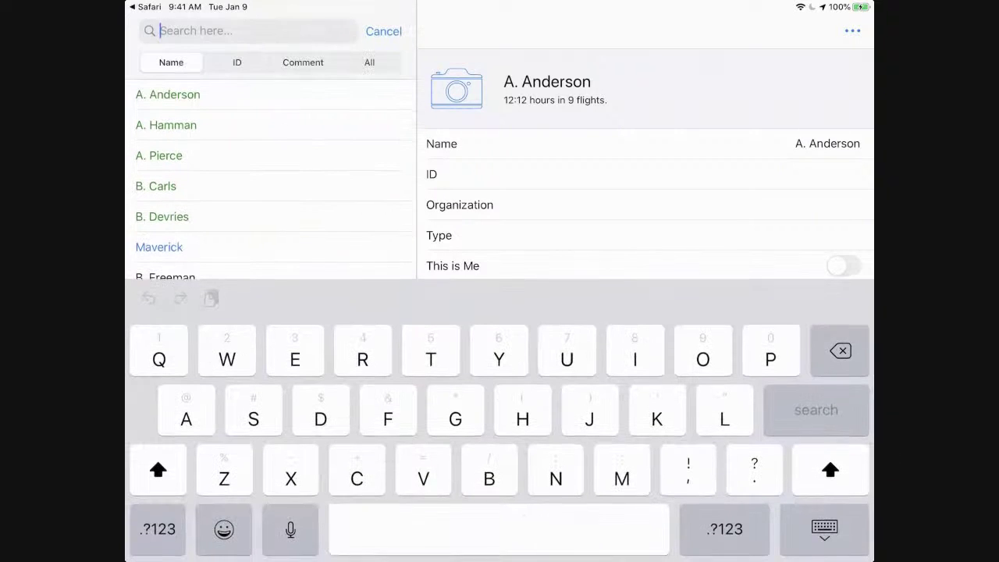
{"action": "type", "text": "Thom"}
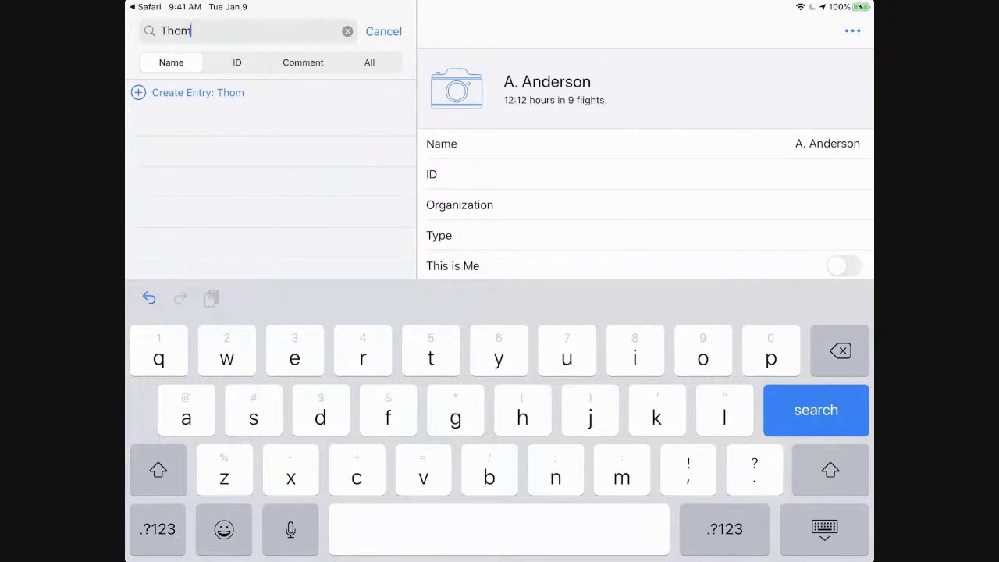
{"action": "key", "text": "BackSpace"}
{"action": "key", "text": "BackSpace"}
{"action": "key", "text": "BackSpace"}
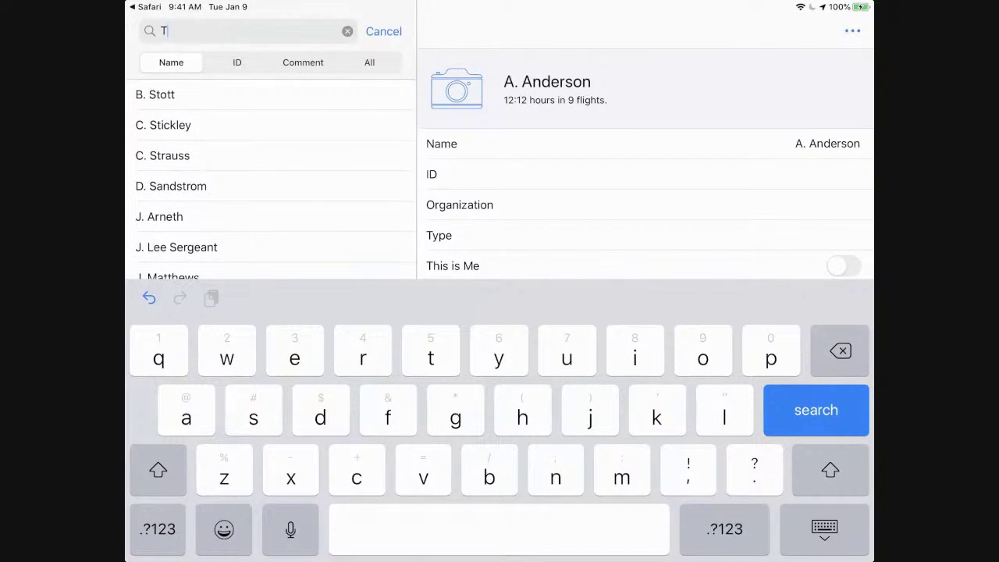
{"action": "key", "text": "BackSpace"}
{"action": "type", "text": "St"}
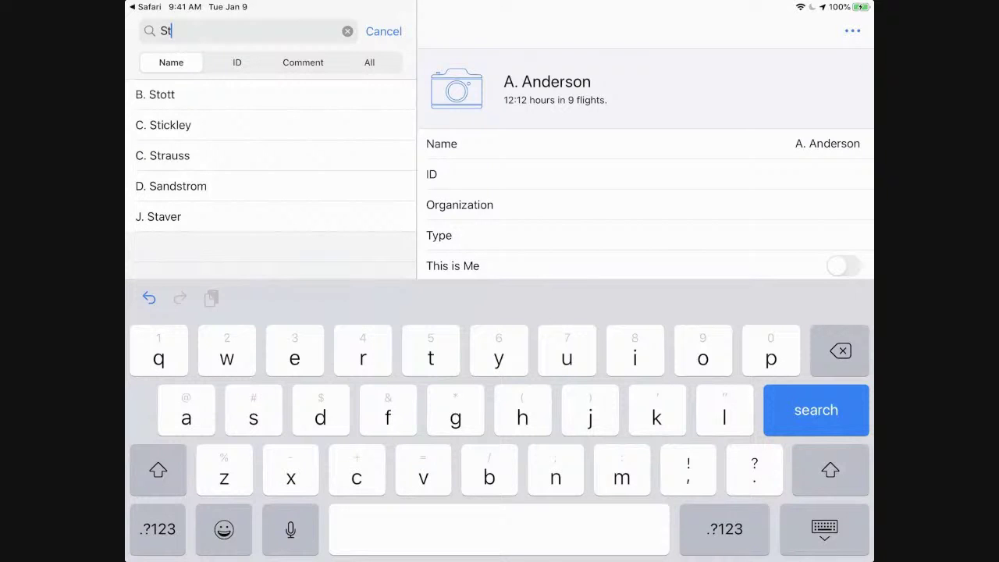
{"action": "left_click", "coordinate": [383, 31]}
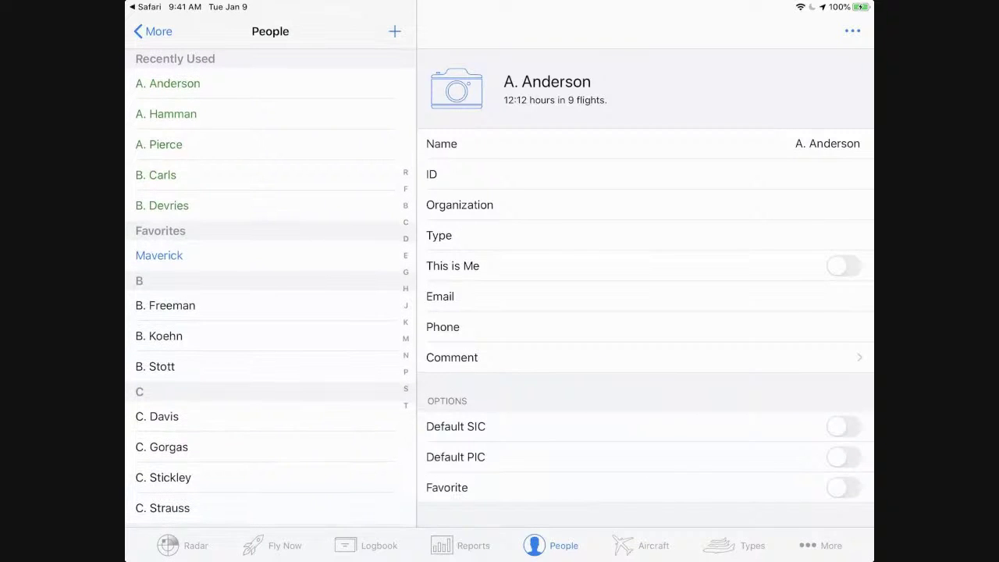
Step: Search the People list by part of a crew member's last name and open the matching record
{"action": "left_click", "coordinate": [642, 545]}
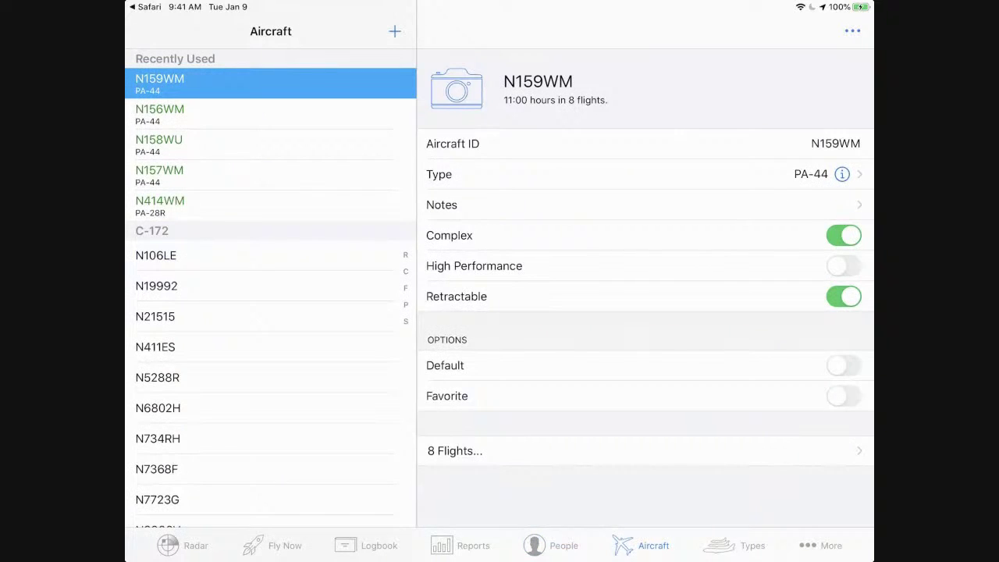
{"action": "left_click", "coordinate": [550, 546]}
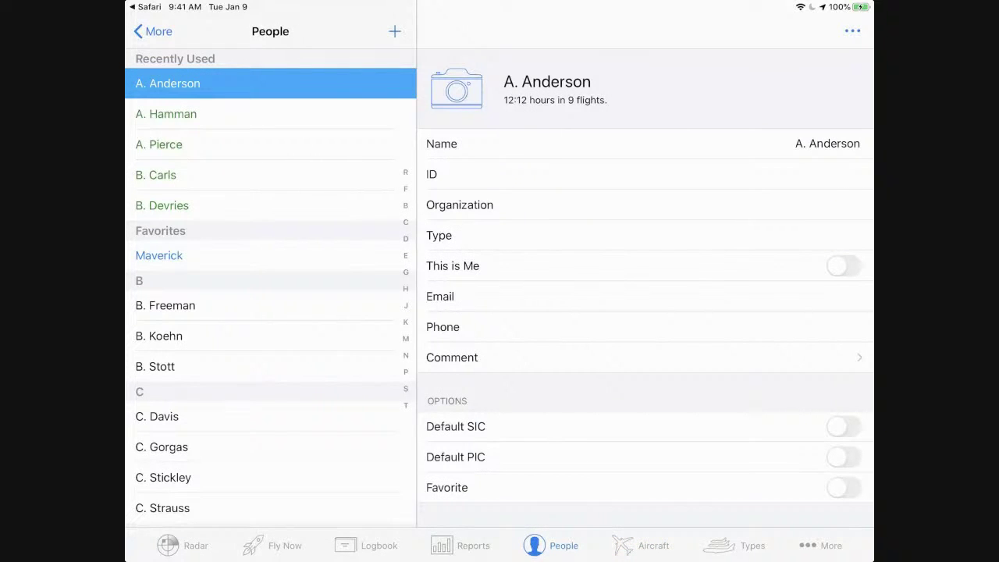
{"action": "scroll", "coordinate": [271, 289], "scroll_direction": "up", "scroll_amount": 2}
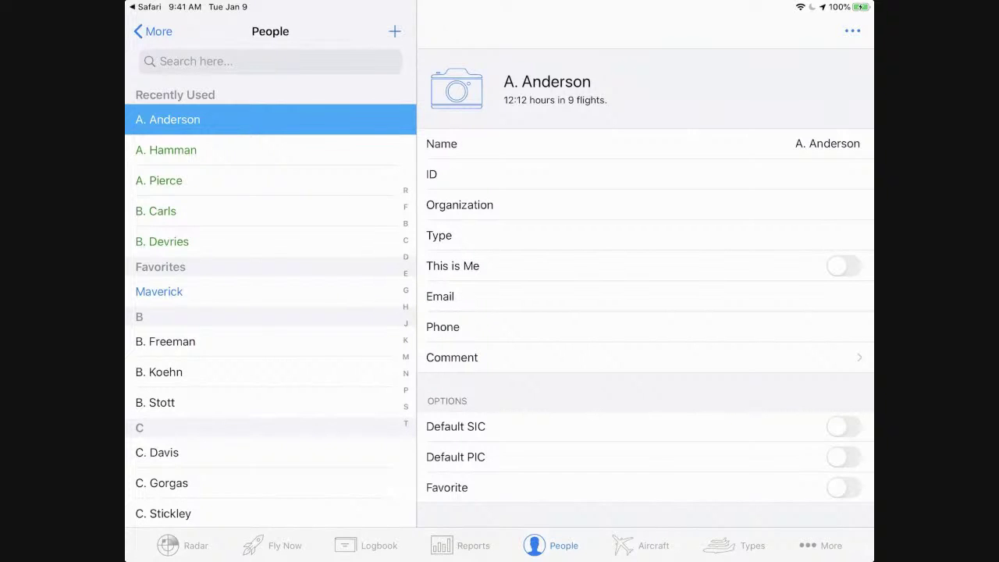
{"action": "left_click", "coordinate": [195, 60]}
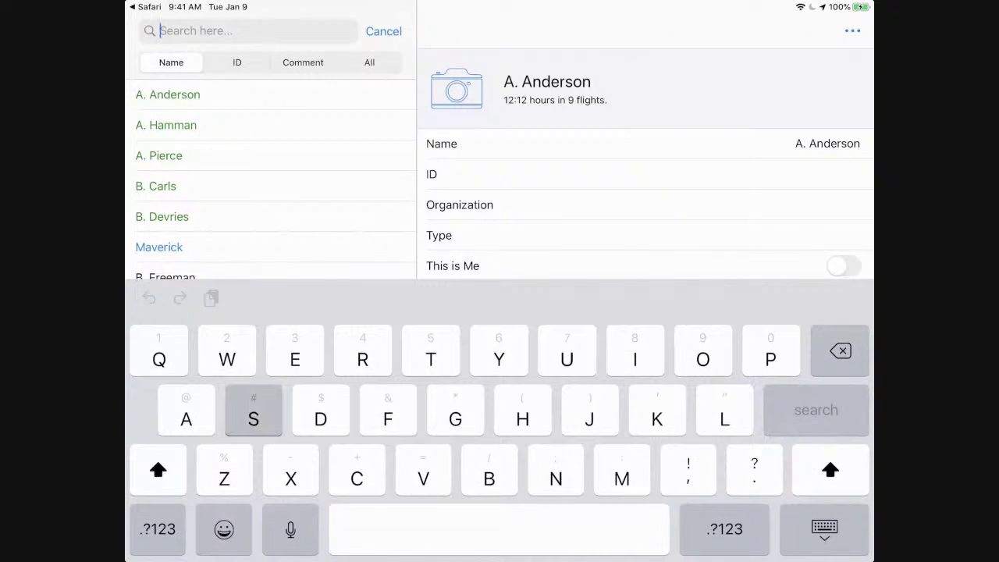
{"action": "type", "text": "Stick"}
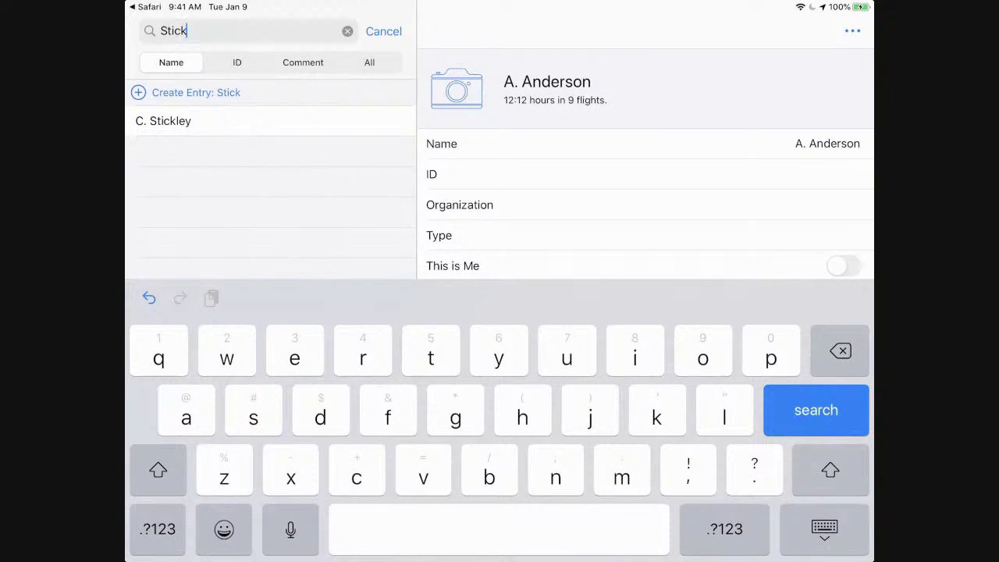
{"action": "left_click", "coordinate": [163, 121]}
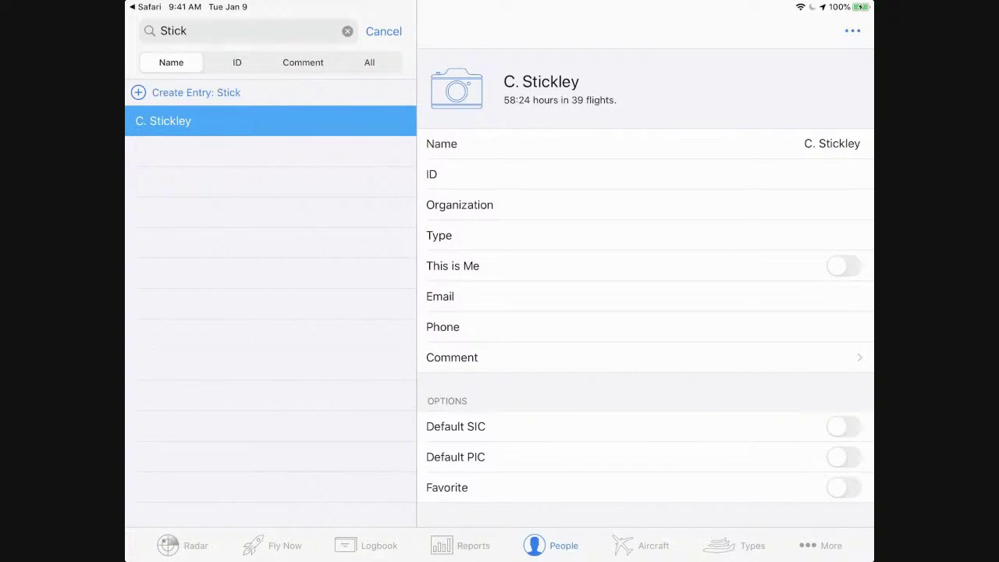
Step: Examine the crew member's record and review the logbook entries for their flights as Aux Crew
{"action": "scroll", "coordinate": [645, 312], "scroll_direction": "down", "scroll_amount": 5}
{"action": "scroll", "coordinate": [645, 312], "scroll_direction": "up", "scroll_amount": 5}
{"action": "scroll", "coordinate": [646, 285], "scroll_direction": "down", "scroll_amount": 5}
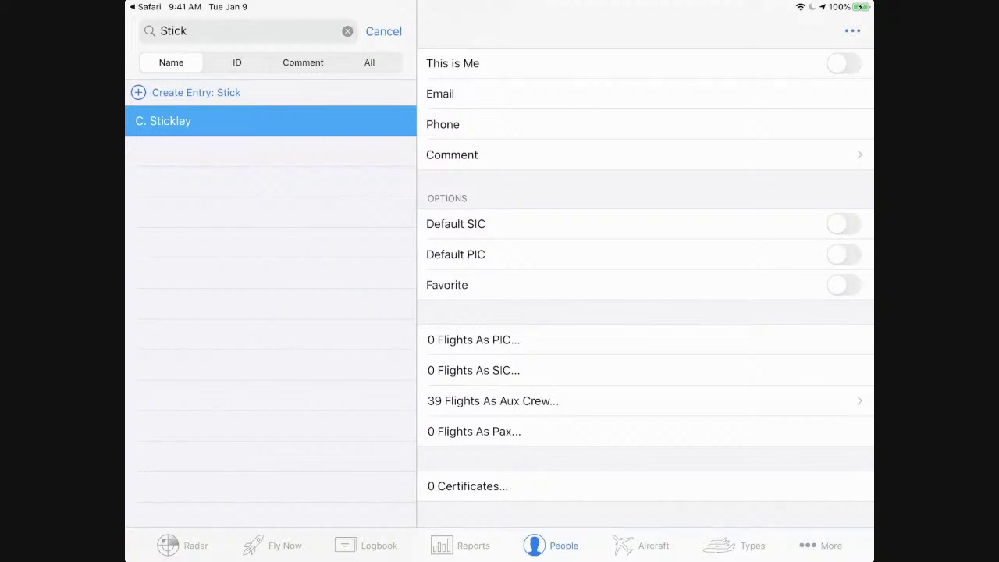
{"action": "left_click", "coordinate": [494, 401]}
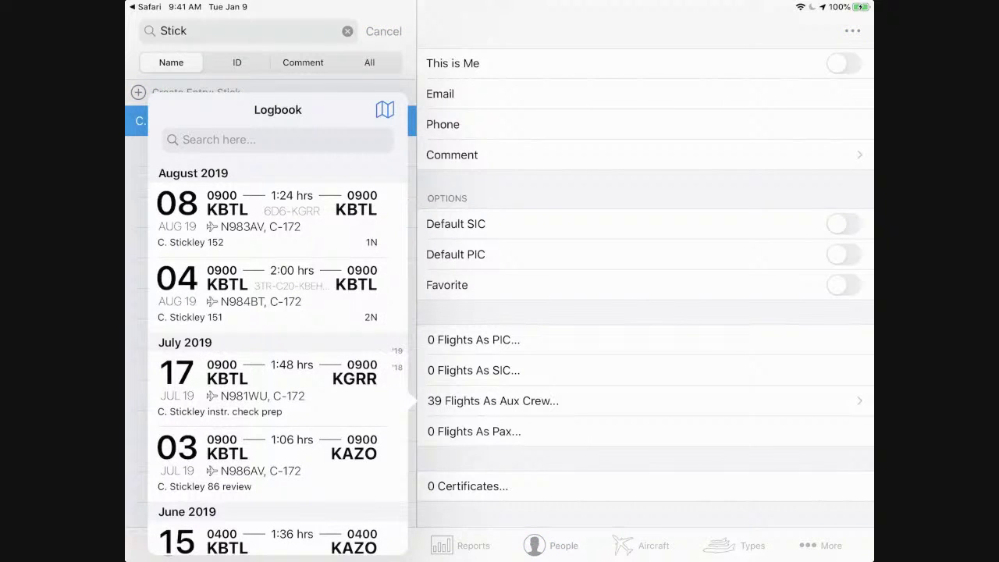
{"action": "scroll", "coordinate": [277, 328], "scroll_direction": "down", "scroll_amount": 5}
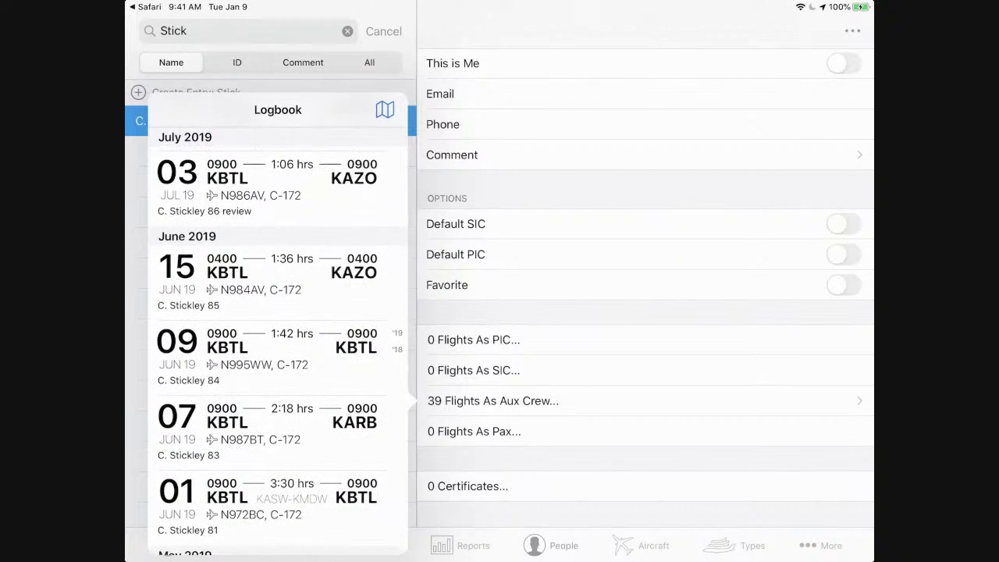
{"action": "scroll", "coordinate": [278, 343], "scroll_direction": "down", "scroll_amount": 5}
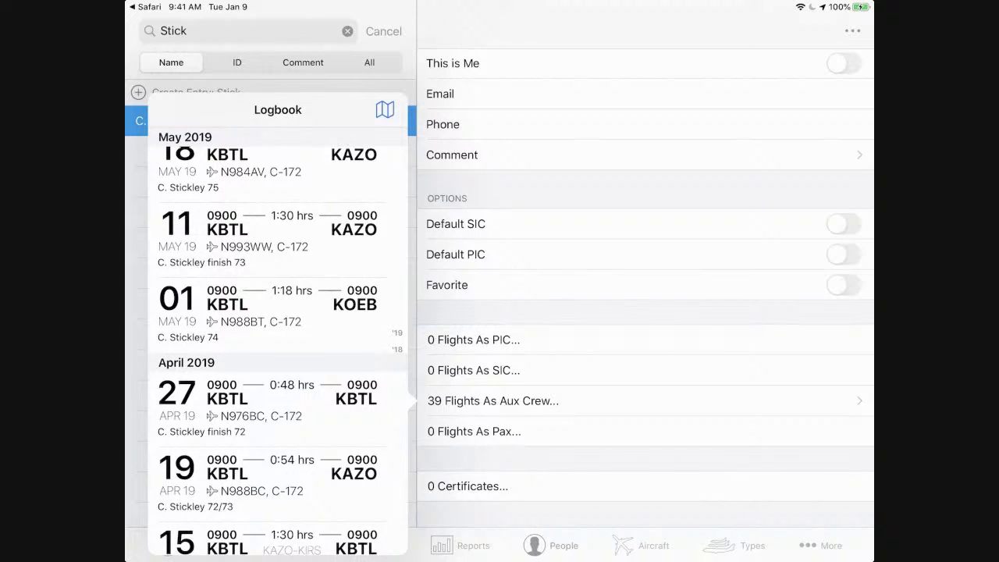
{"action": "scroll", "coordinate": [278, 343], "scroll_direction": "up", "scroll_amount": 10}
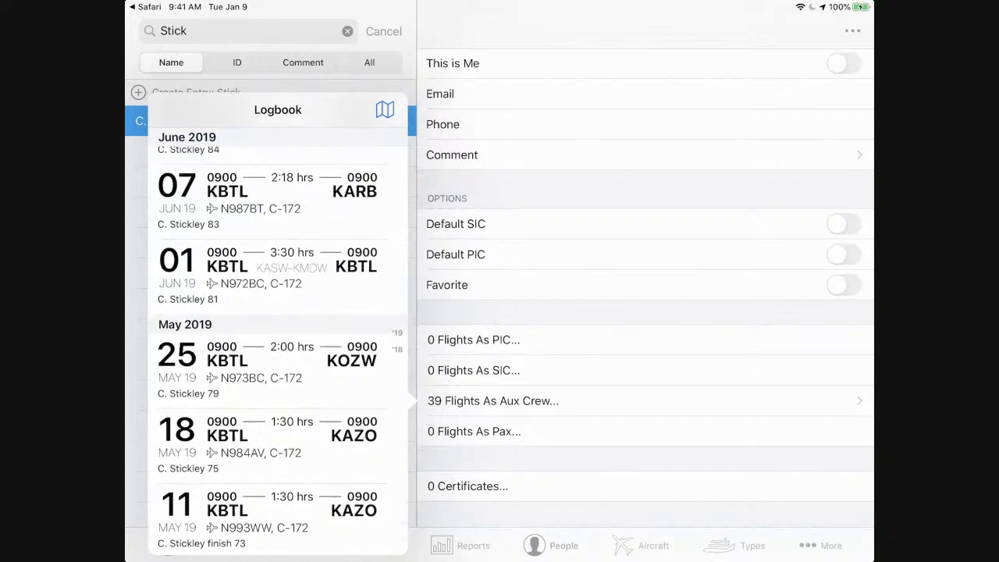
{"action": "scroll", "coordinate": [278, 343], "scroll_direction": "up", "scroll_amount": 8}
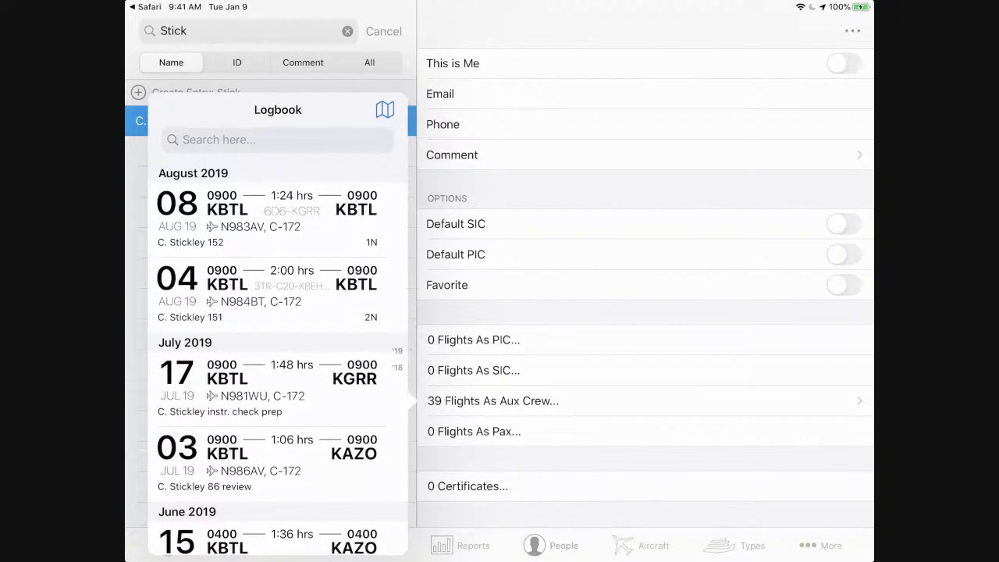
{"action": "left_click", "coordinate": [646, 313]}
{"action": "left_click", "coordinate": [367, 545]}
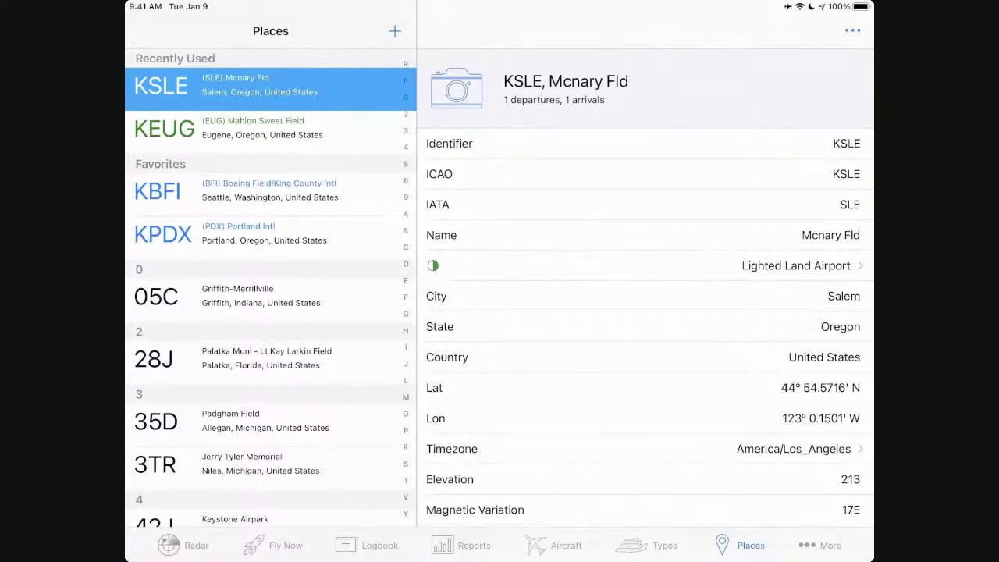
Step: Search the ICAO places database for Kftg and open the KFTG Front Range airport record
{"action": "scroll", "coordinate": [271, 312], "scroll_direction": "up", "scroll_amount": 2}
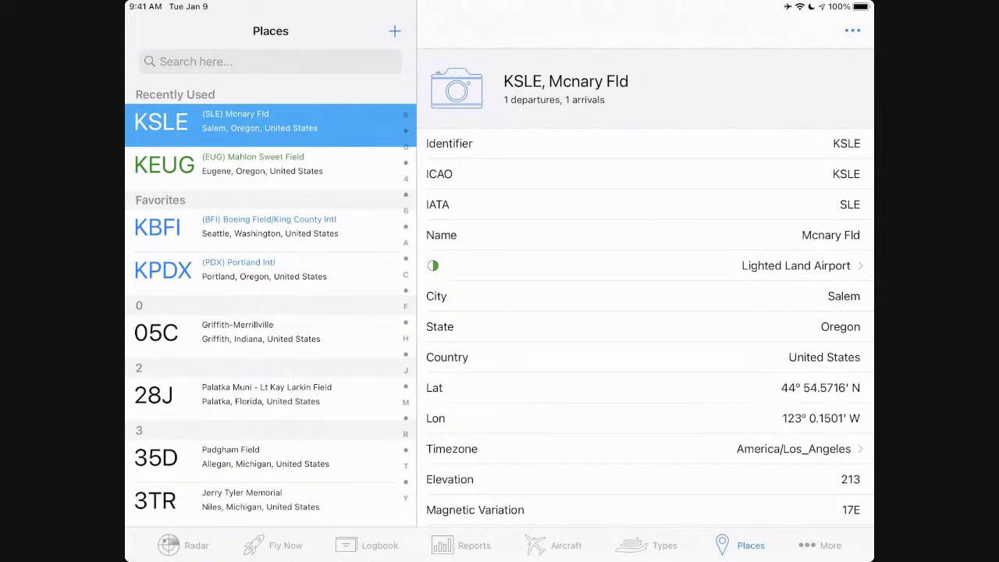
{"action": "left_click", "coordinate": [270, 61]}
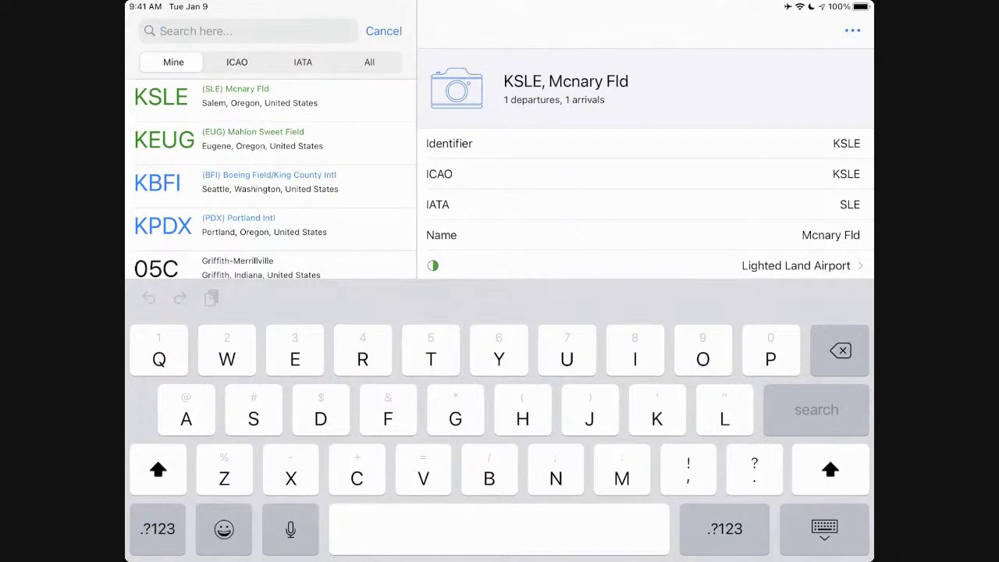
{"action": "type", "text": "K"}
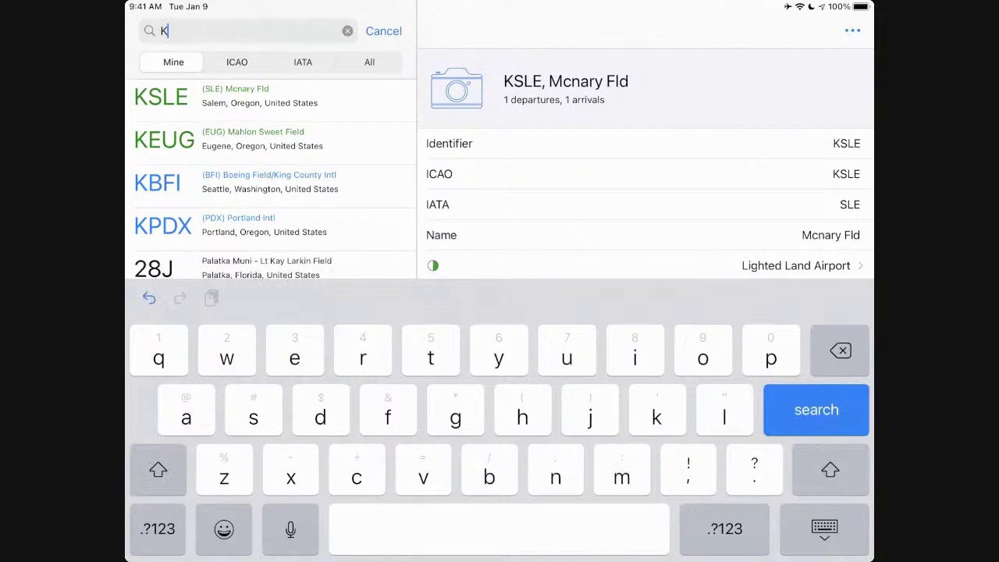
{"action": "type", "text": "ftg"}
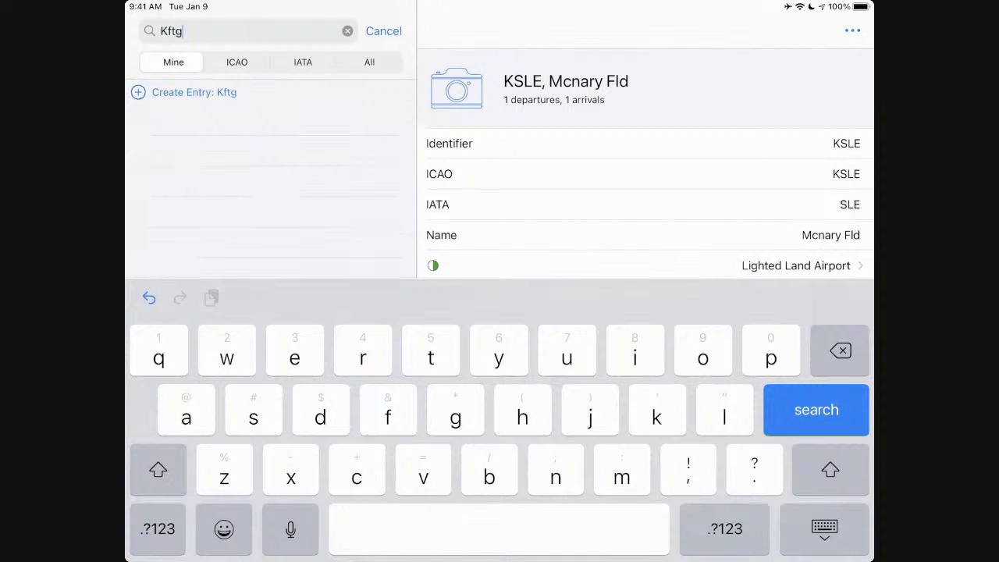
{"action": "left_click", "coordinate": [237, 61]}
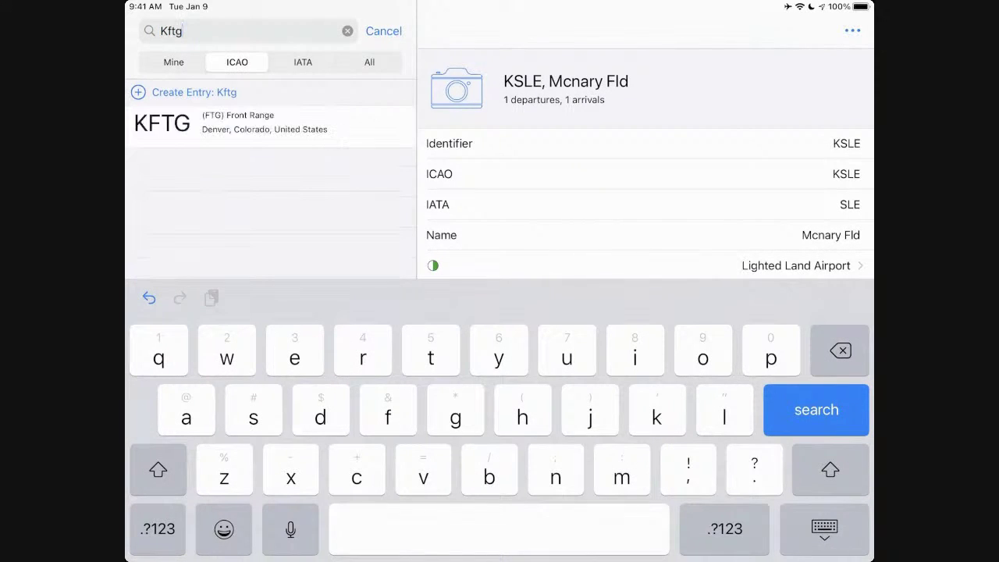
{"action": "left_click", "coordinate": [188, 125]}
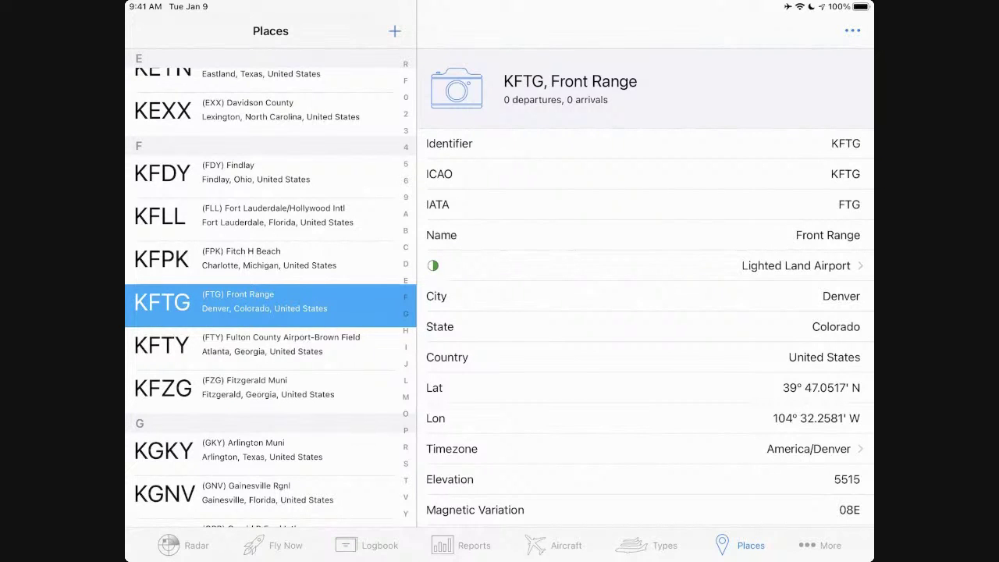
Step: Replace the Front Range airport's ICAO code with KCFO and clear its IATA code
{"action": "left_click_drag", "start_coordinate": [847, 174], "coordinate": [773, 174]}
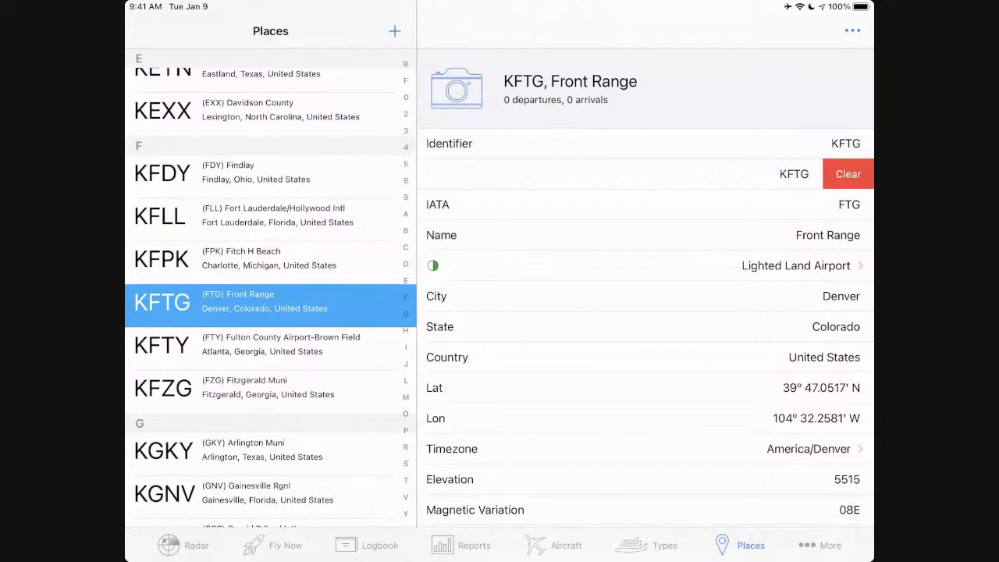
{"action": "left_click", "coordinate": [848, 174]}
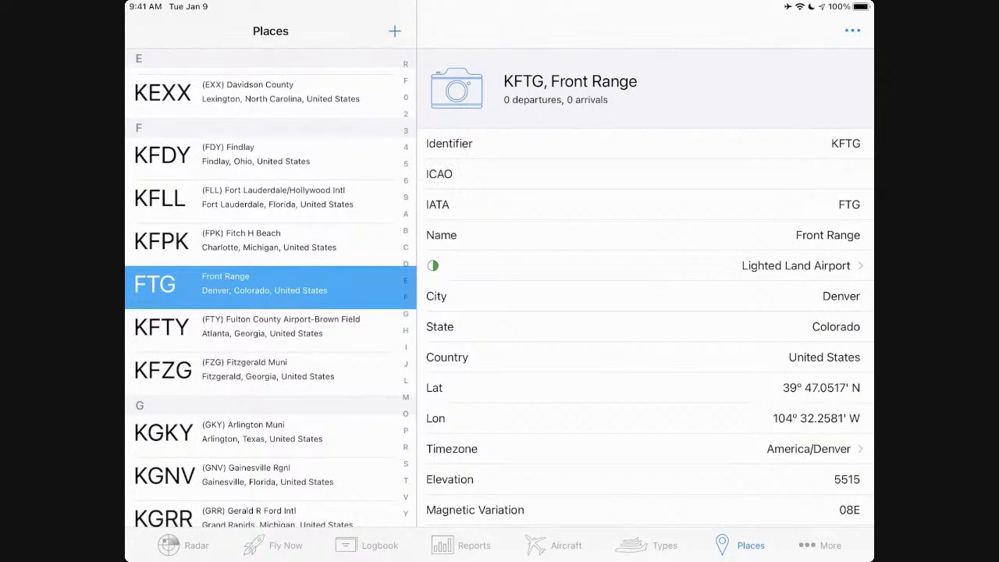
{"action": "left_click", "coordinate": [781, 174]}
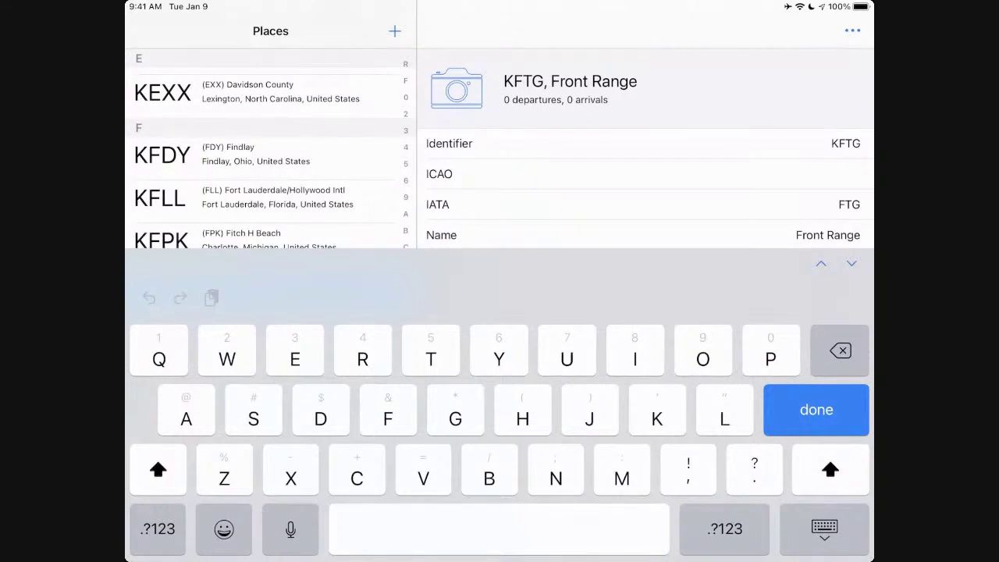
{"action": "type", "text": "C"}
{"action": "key", "text": "BackSpace"}
{"action": "type", "text": "KCFO"}
{"action": "key", "text": "Return"}
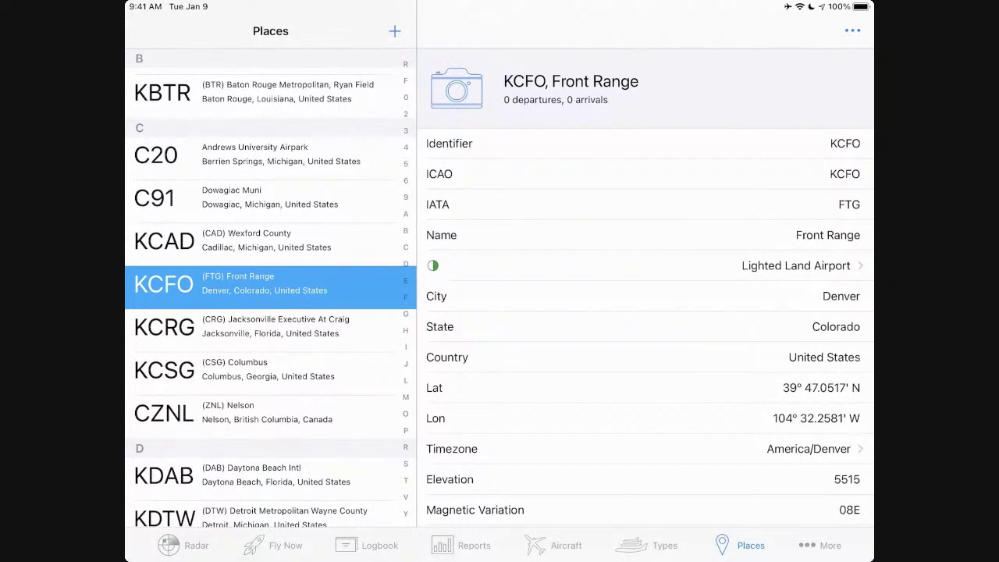
{"action": "left_click_drag", "start_coordinate": [851, 204], "coordinate": [788, 204]}
{"action": "left_click", "coordinate": [851, 204]}
Step: Add a new place, look through its blank fields without filling them in, and return to the People list
{"action": "left_click", "coordinate": [395, 31]}
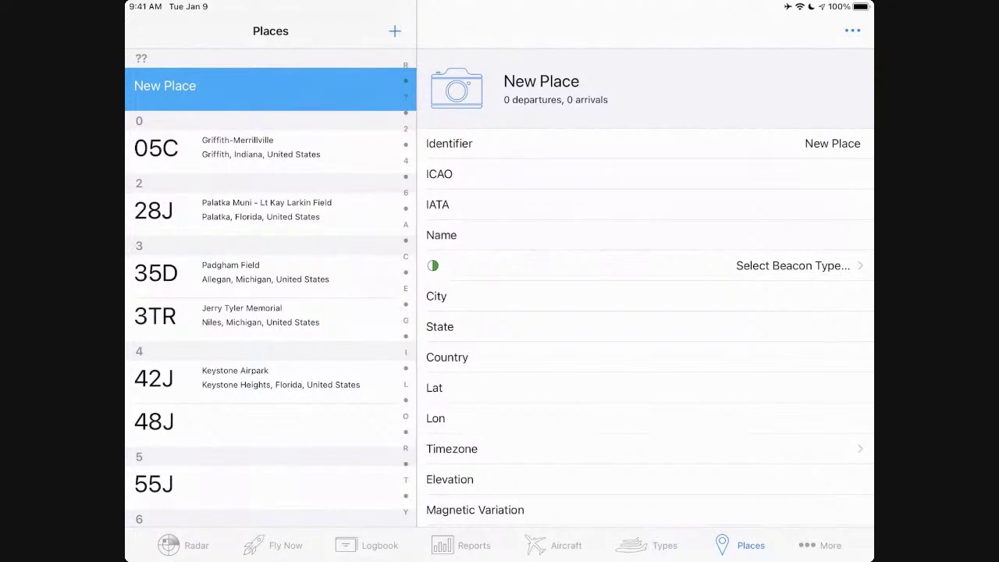
{"action": "left_click", "coordinate": [859, 173]}
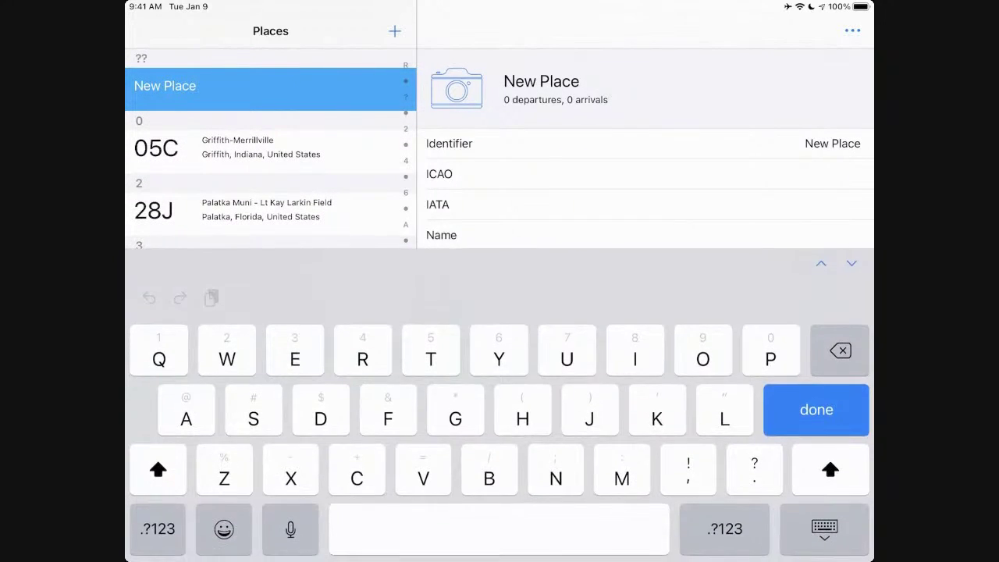
{"action": "scroll", "coordinate": [645, 281], "scroll_direction": "down", "scroll_amount": 2}
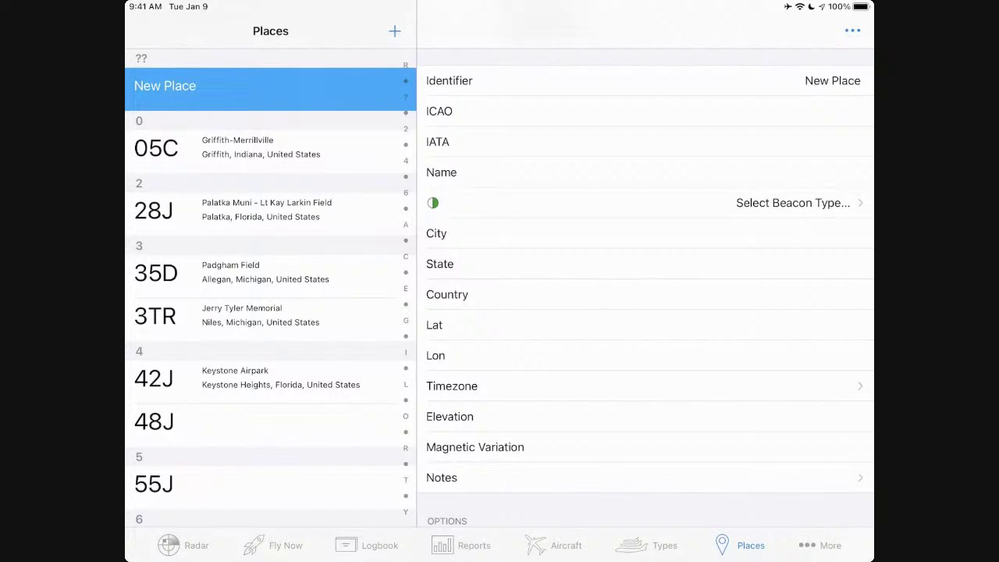
{"action": "left_click", "coordinate": [820, 545]}
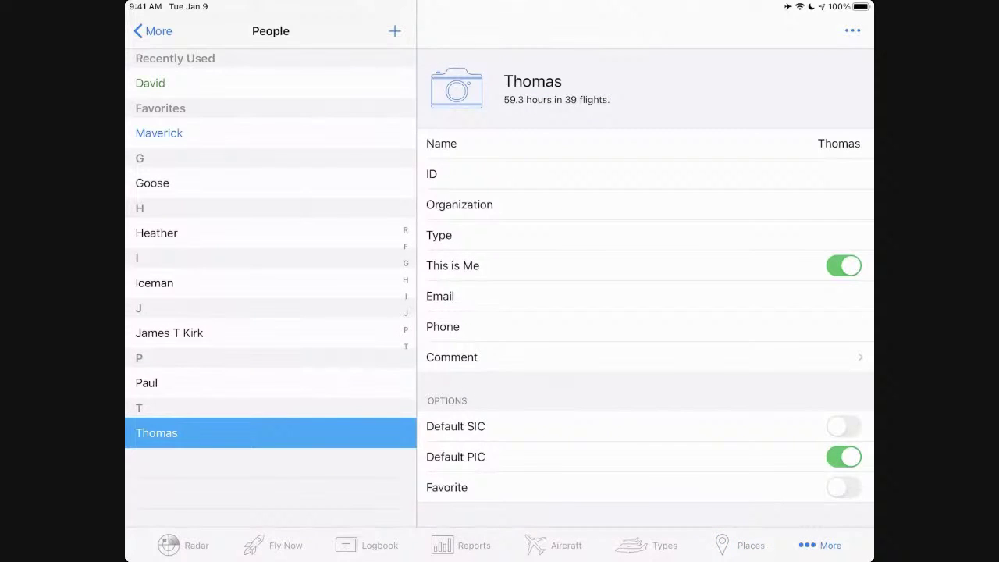
Step: Turn off iCloud sync for the iPad logbook by setting the sync method to None
{"action": "left_click", "coordinate": [143, 31]}
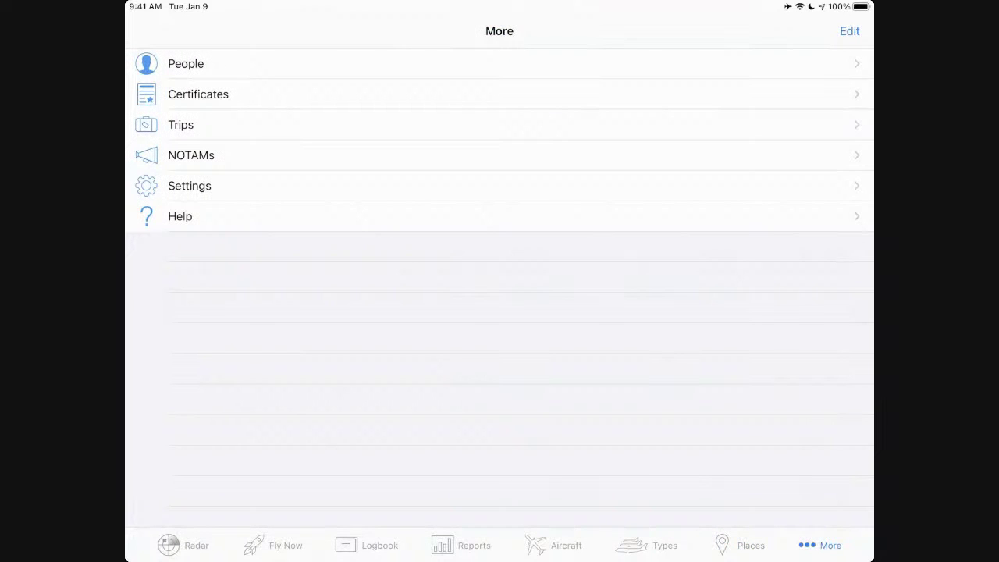
{"action": "left_click", "coordinate": [190, 185]}
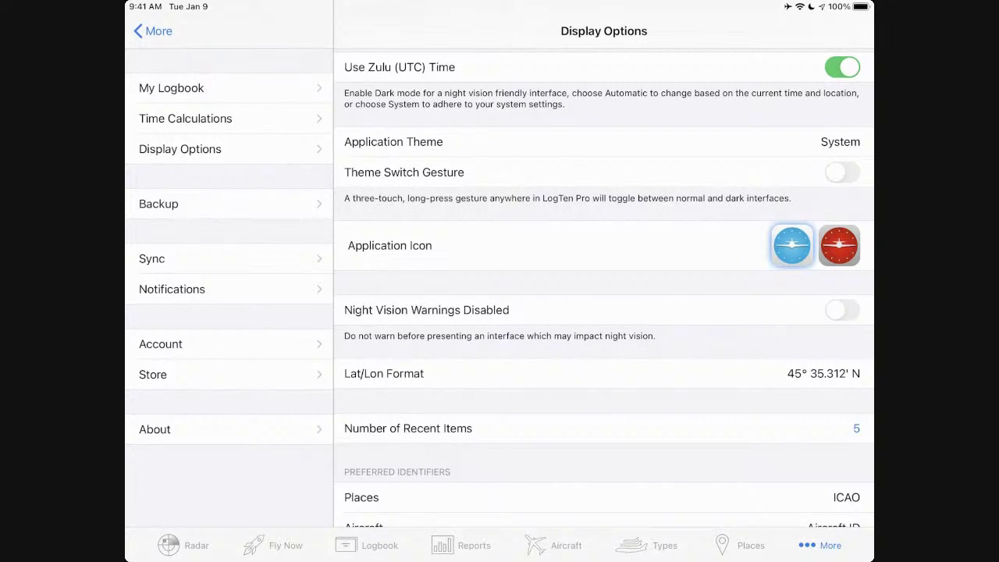
{"action": "left_click", "coordinate": [229, 259]}
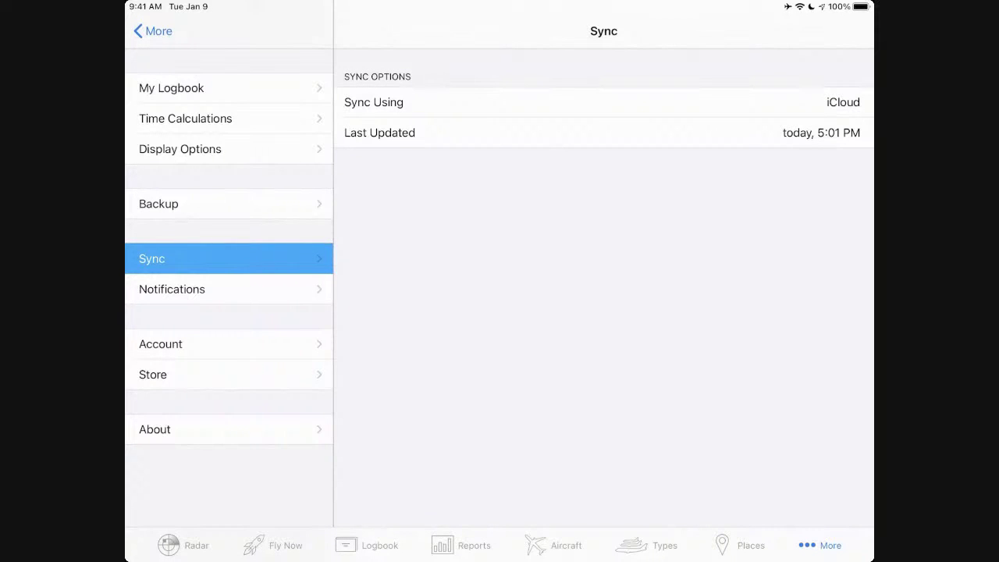
{"action": "left_click", "coordinate": [602, 102]}
{"action": "scroll", "coordinate": [841, 192], "scroll_direction": "down", "scroll_amount": 1}
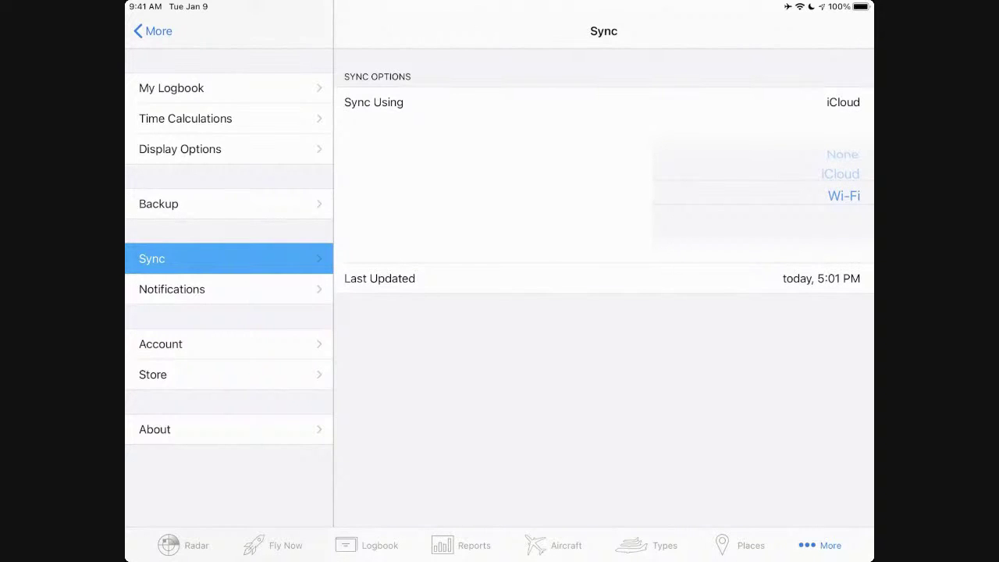
{"action": "scroll", "coordinate": [840, 192], "scroll_direction": "up", "scroll_amount": 2}
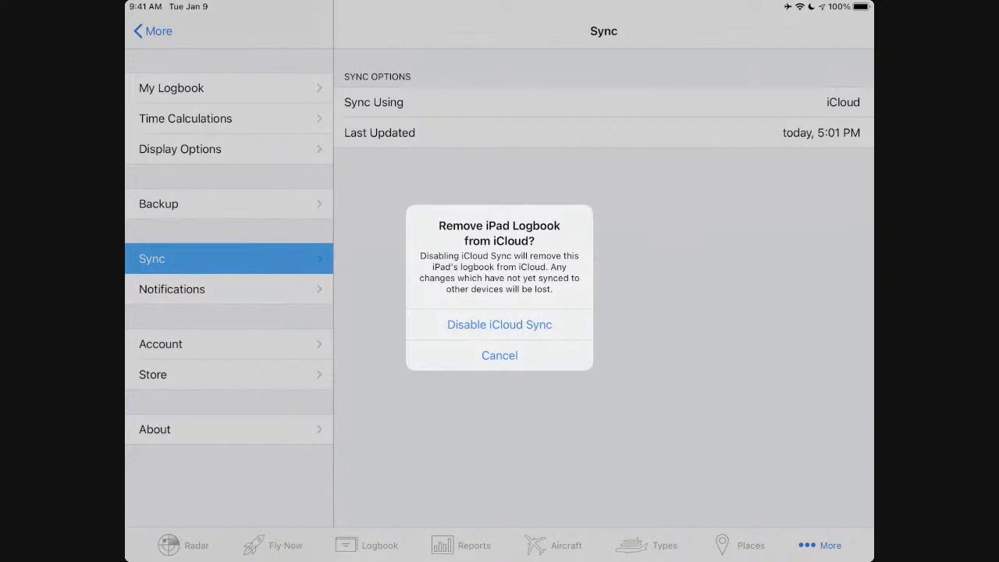
{"action": "left_click", "coordinate": [499, 325]}
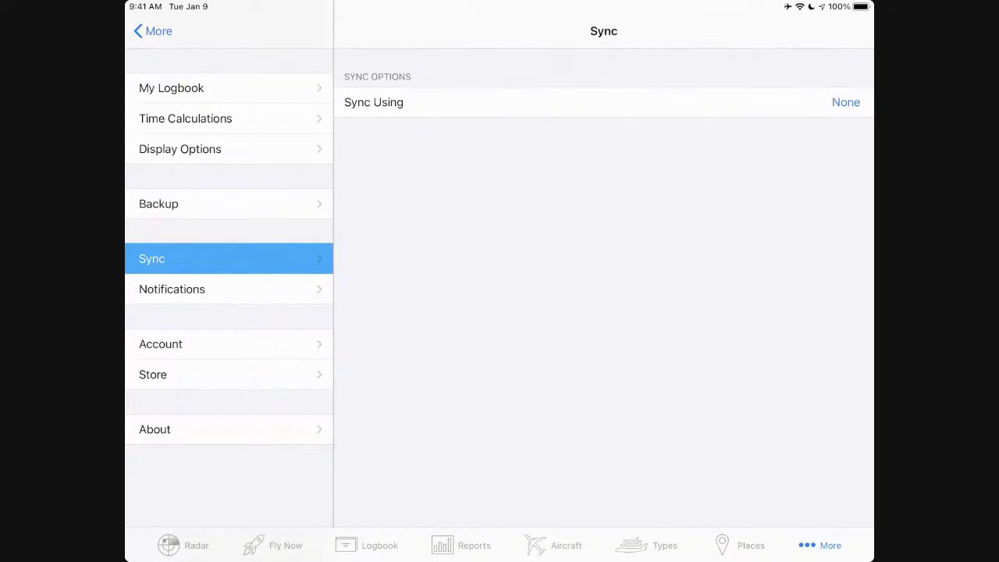
{"action": "left_click", "coordinate": [845, 103]}
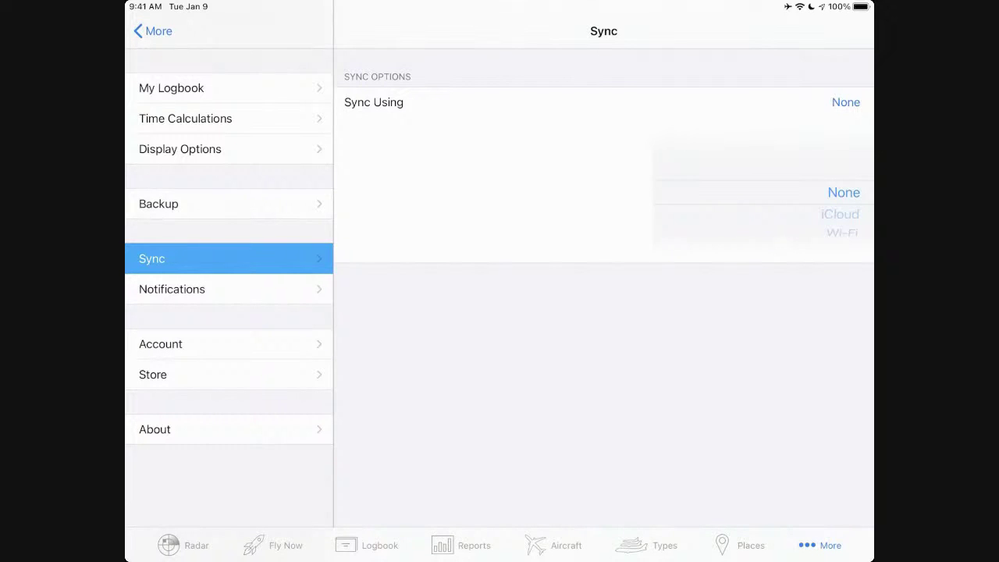
Step: Create a manual backup of the logbook in iCloud and look through the backup list
{"action": "left_click", "coordinate": [195, 203]}
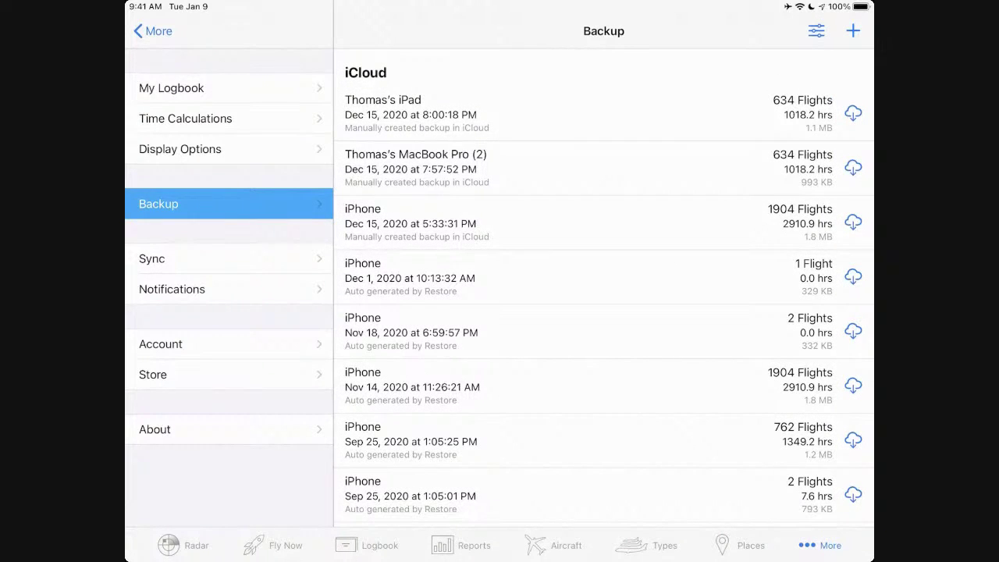
{"action": "left_click", "coordinate": [852, 31]}
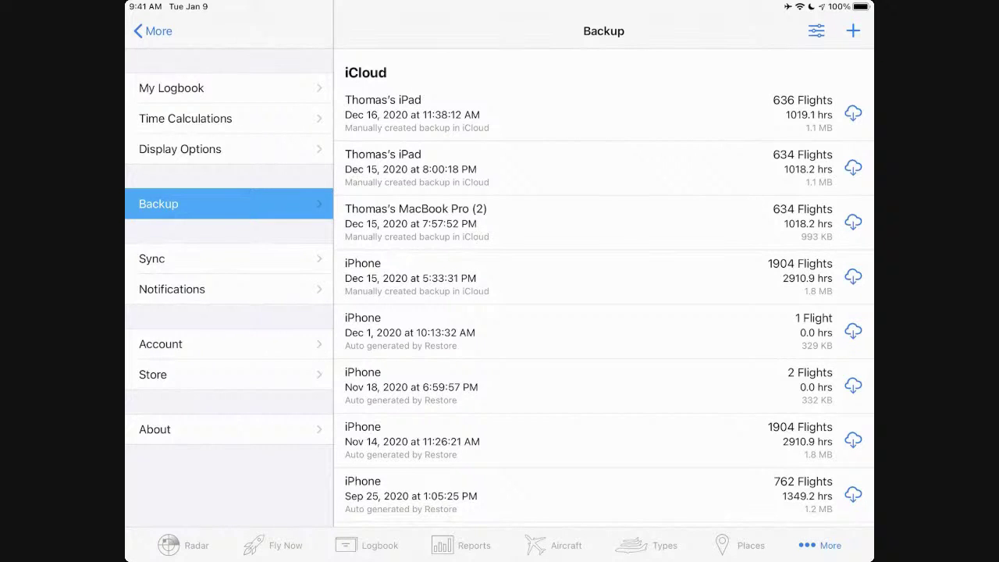
{"action": "scroll", "coordinate": [603, 308], "scroll_direction": "down", "scroll_amount": 5}
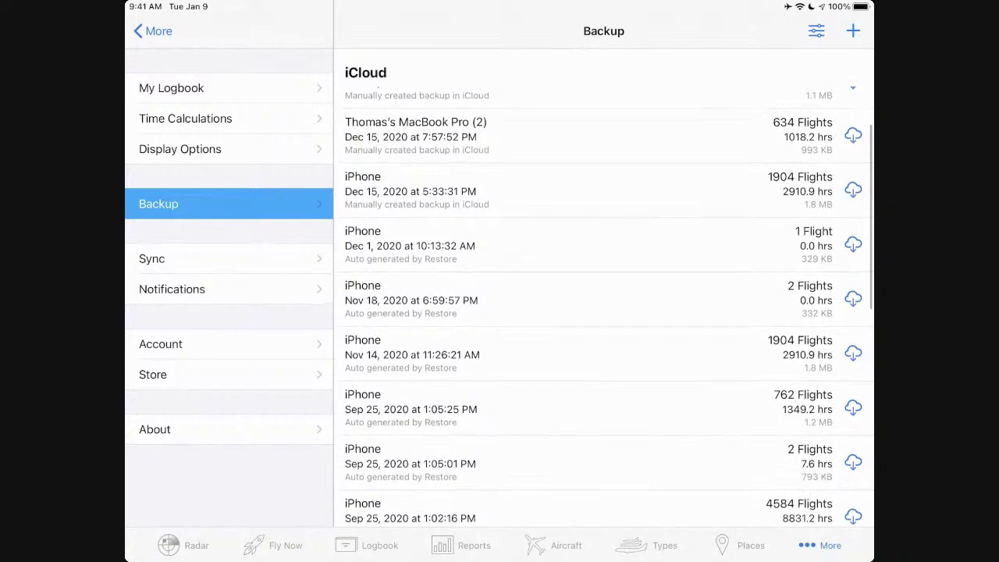
{"action": "scroll", "coordinate": [603, 308], "scroll_direction": "up", "scroll_amount": 8}
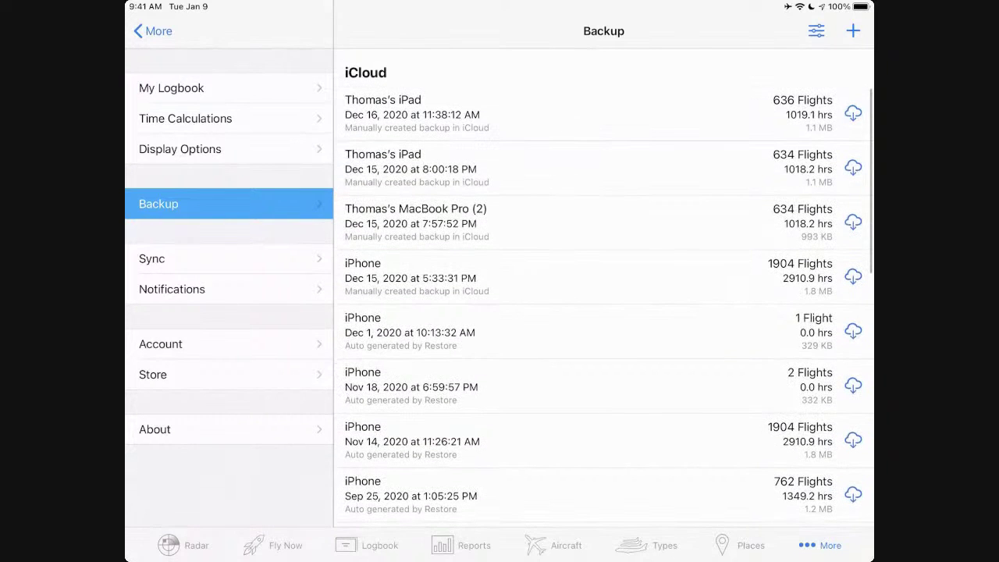
Step: View the sharing destinations for the newest iCloud backup and dismiss them without sending it
{"action": "left_click_drag", "start_coordinate": [780, 114], "coordinate": [805, 114]}
{"action": "left_click_drag", "start_coordinate": [468, 113], "coordinate": [692, 113]}
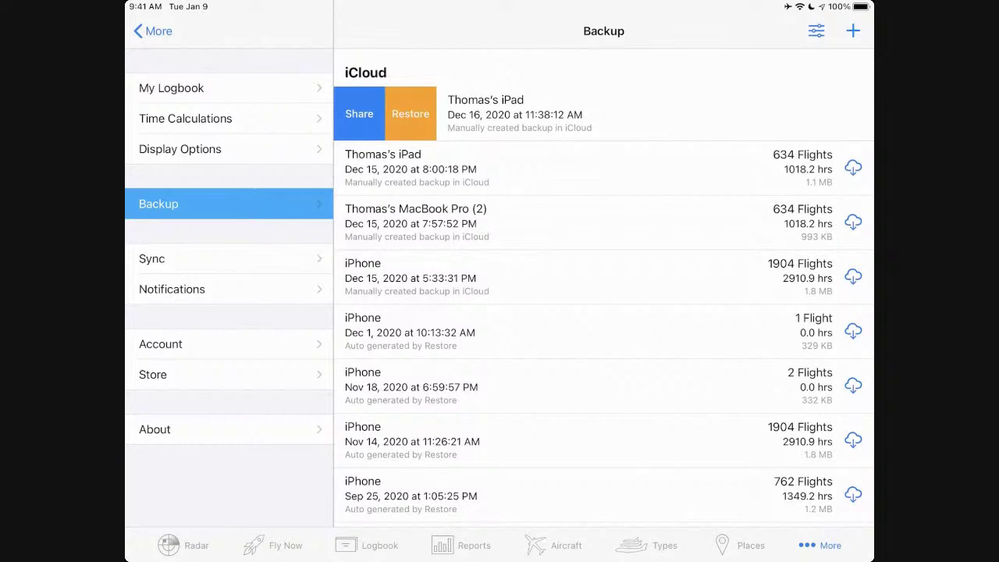
{"action": "left_click", "coordinate": [359, 113]}
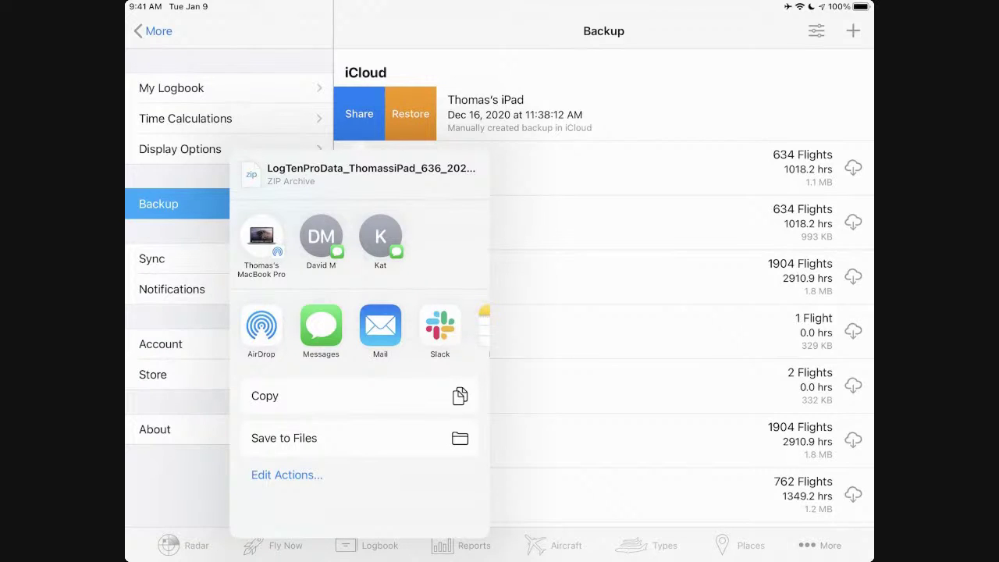
{"action": "left_click", "coordinate": [664, 234]}
{"action": "left_click_drag", "start_coordinate": [624, 113], "coordinate": [470, 114]}
{"action": "left_click", "coordinate": [593, 113]}
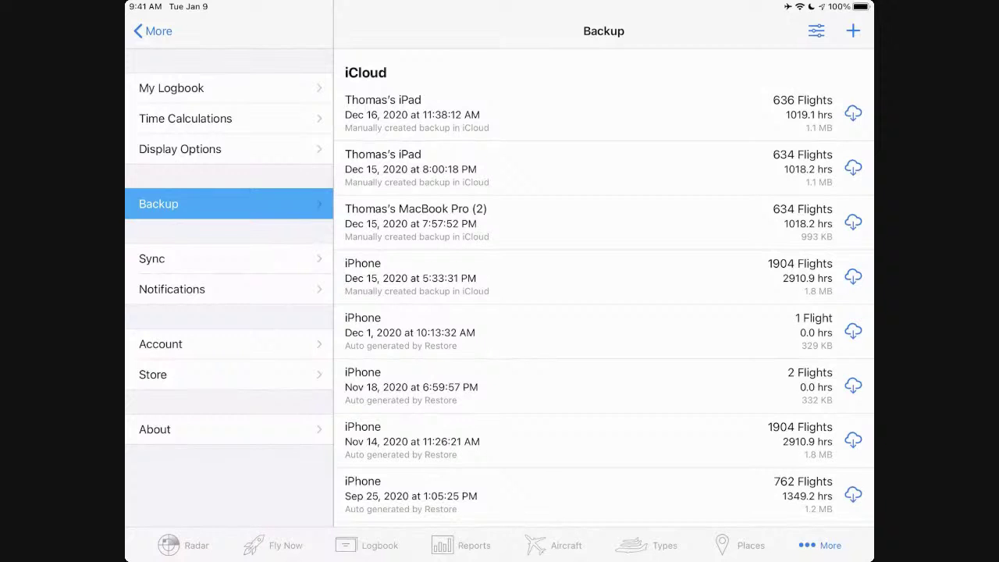
Step: Enable Dropbox as an additional backup service and display its backups
{"action": "scroll", "coordinate": [603, 304], "scroll_direction": "up", "scroll_amount": 3}
{"action": "left_click", "coordinate": [816, 31]}
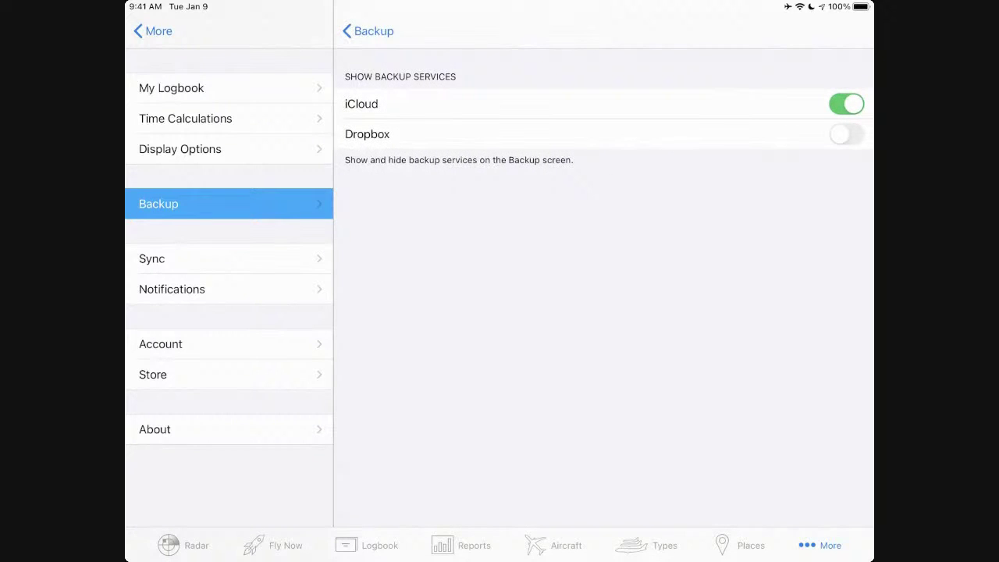
{"action": "left_click", "coordinate": [847, 134]}
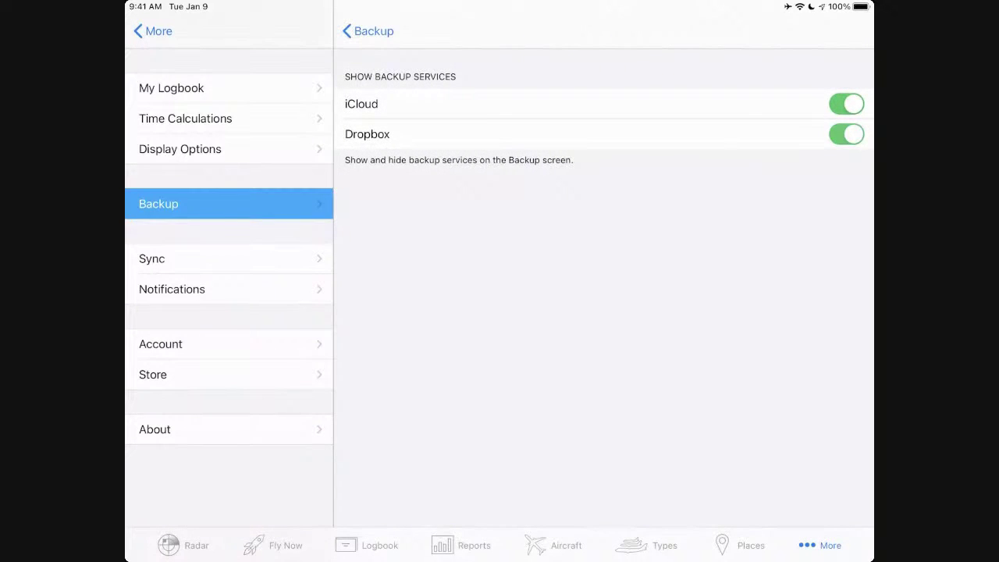
{"action": "left_click", "coordinate": [368, 30]}
{"action": "left_click", "coordinate": [733, 70]}
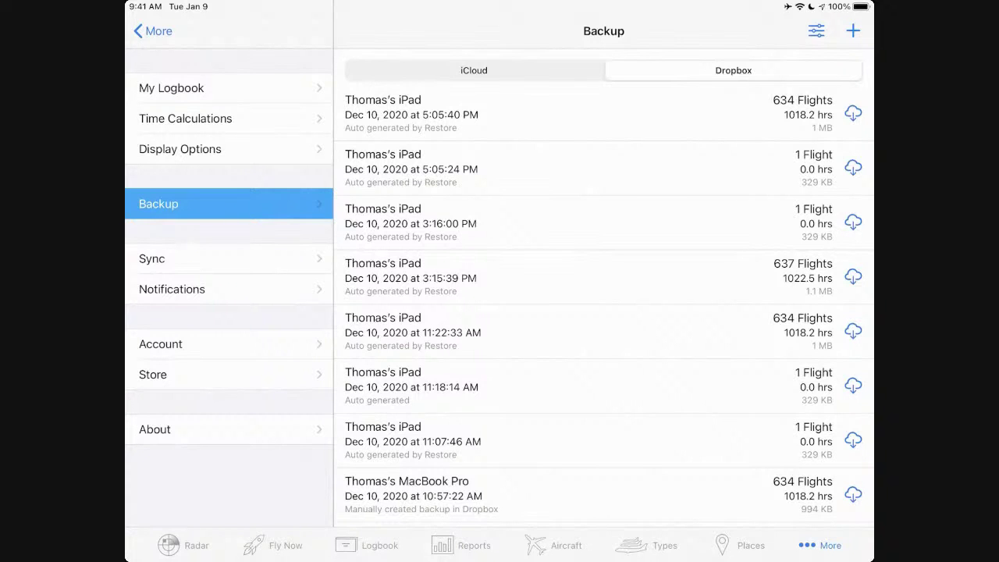
Step: Compare the iCloud and Dropbox backup lists, and create a manual backup in Dropbox
{"action": "left_click", "coordinate": [816, 30]}
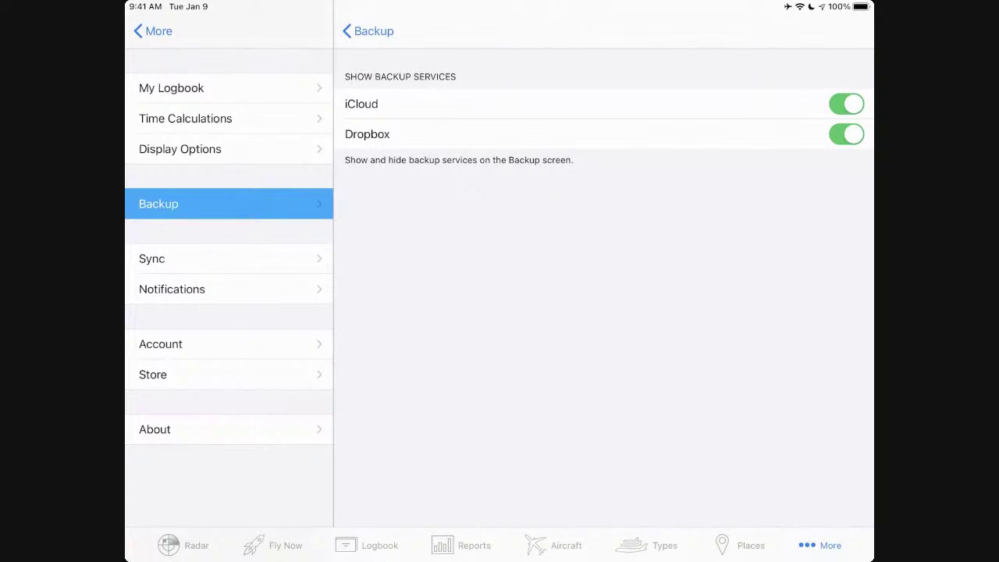
{"action": "left_click", "coordinate": [367, 30]}
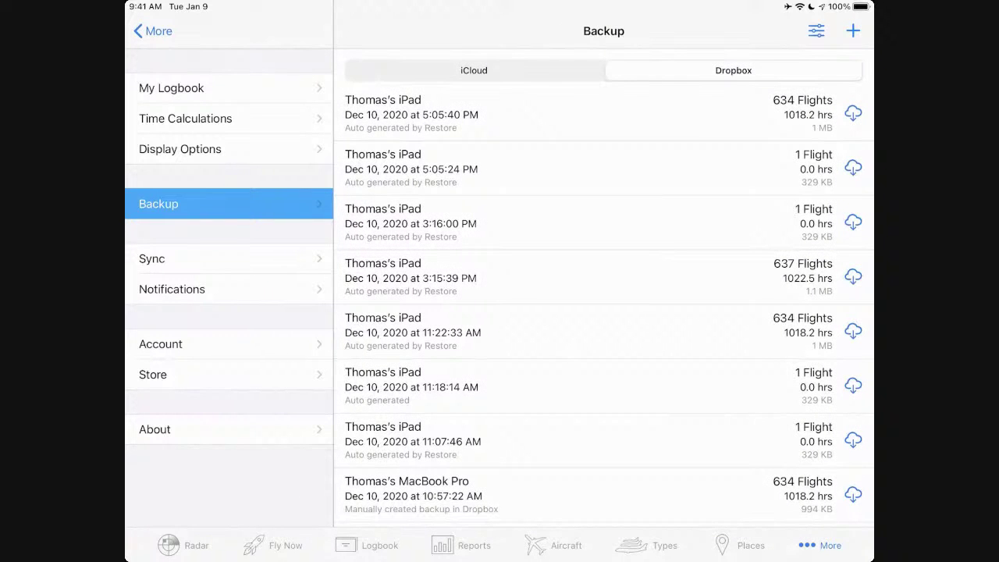
{"action": "left_click", "coordinate": [474, 70]}
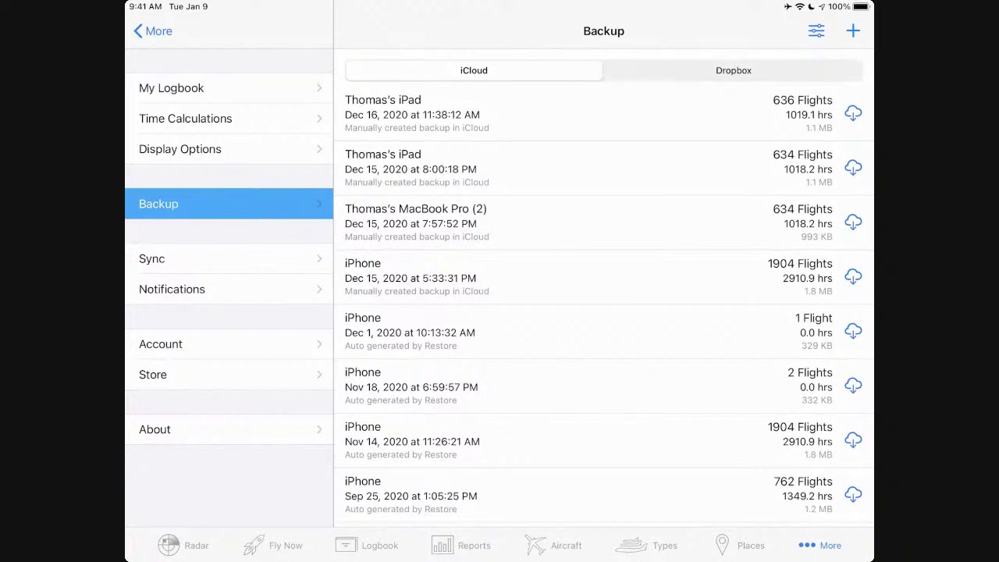
{"action": "left_click", "coordinate": [733, 70]}
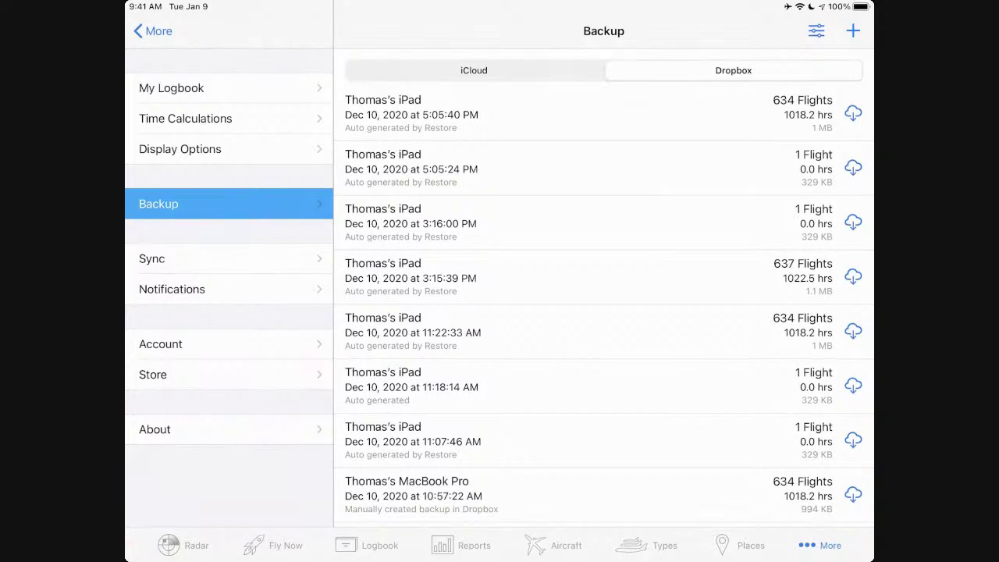
{"action": "left_click", "coordinate": [853, 31]}
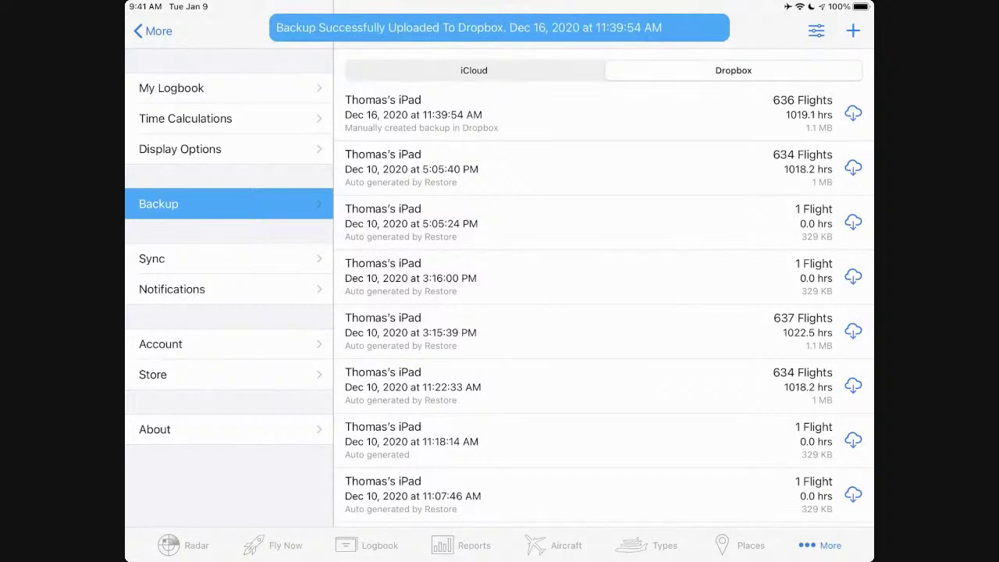
{"action": "left_click", "coordinate": [474, 71]}
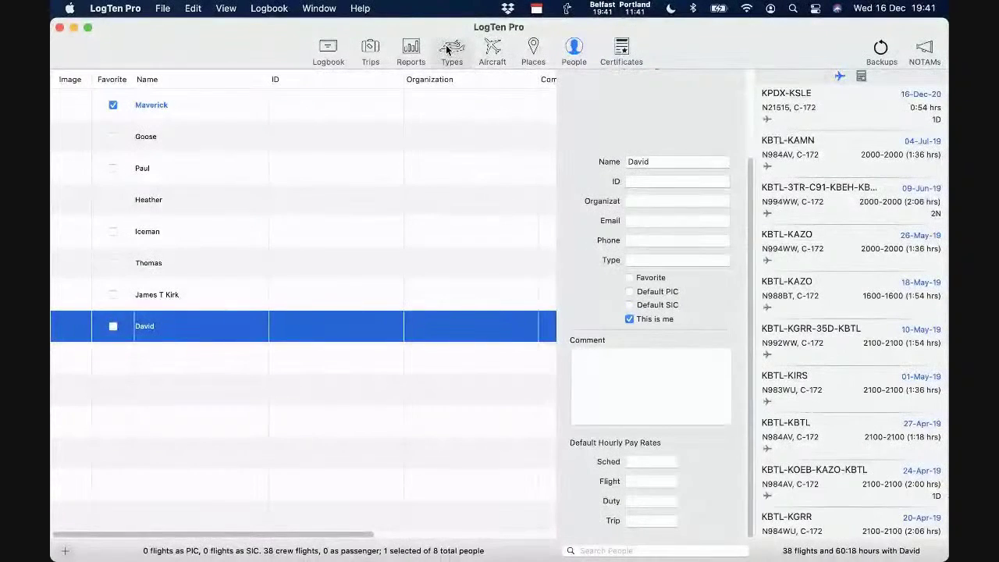
Step: Add a new aircraft type DV20, filling its details from the suggested DIAMOND DA-20/22, DV-20 Katana, Speed Katana entry
{"action": "left_click", "coordinate": [451, 50]}
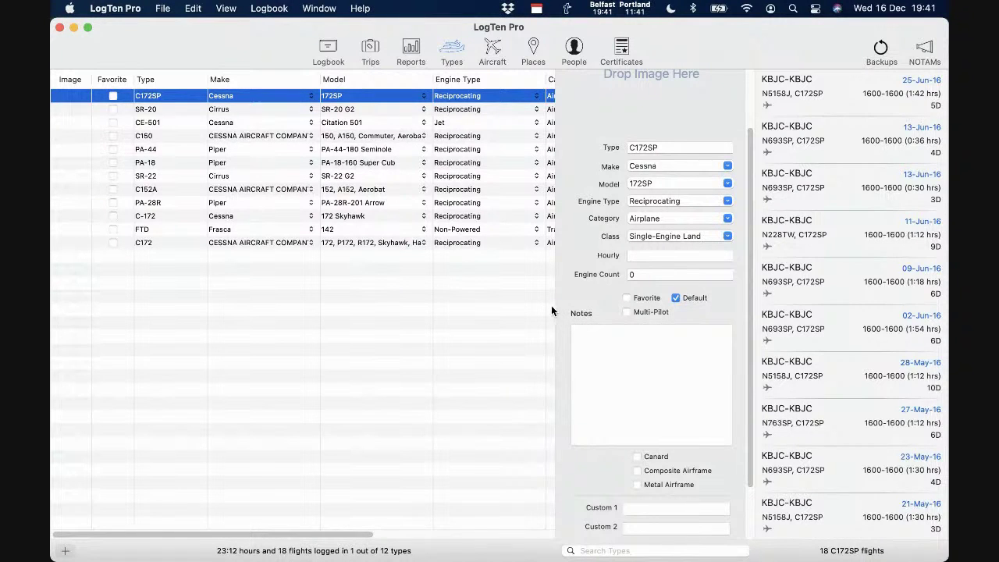
{"action": "scroll", "coordinate": [447, 313], "scroll_direction": "right", "scroll_amount": 3}
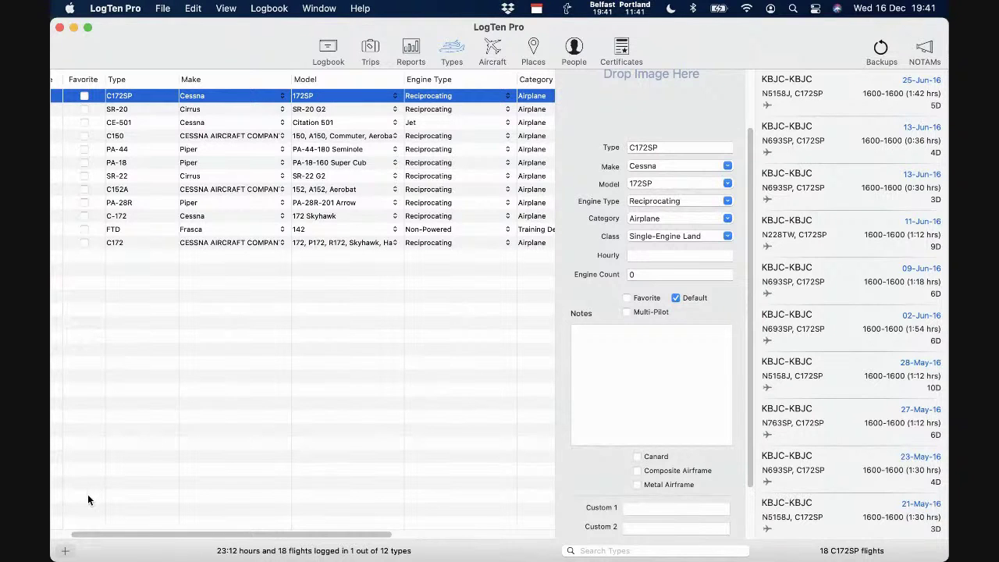
{"action": "left_click", "coordinate": [65, 552]}
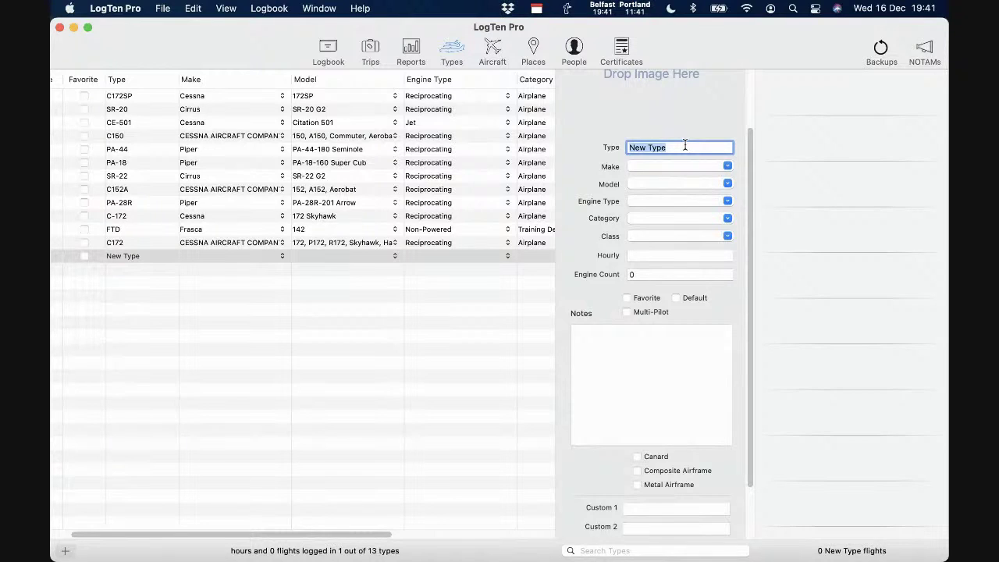
{"action": "type", "text": "DV20"}
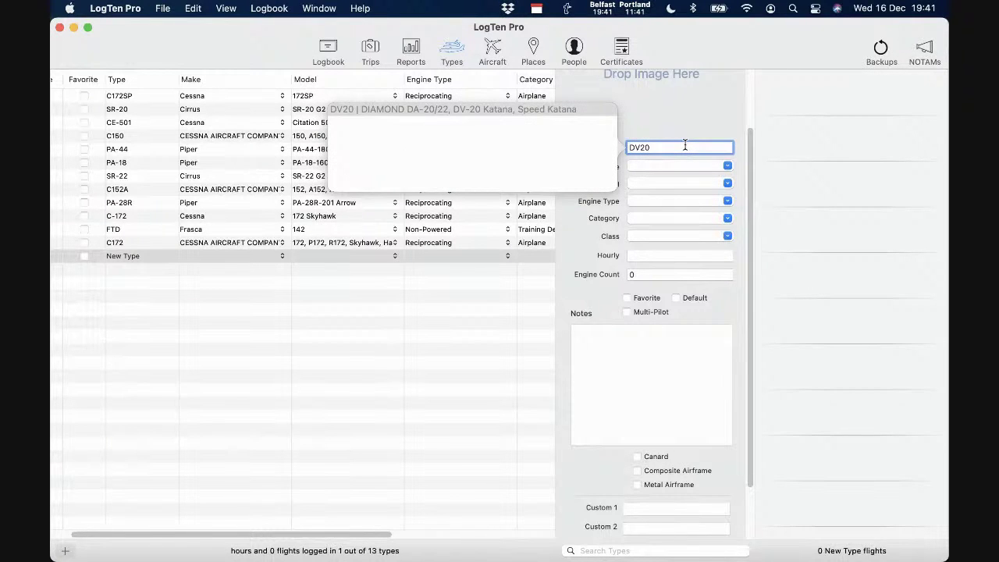
{"action": "key", "text": "Return"}
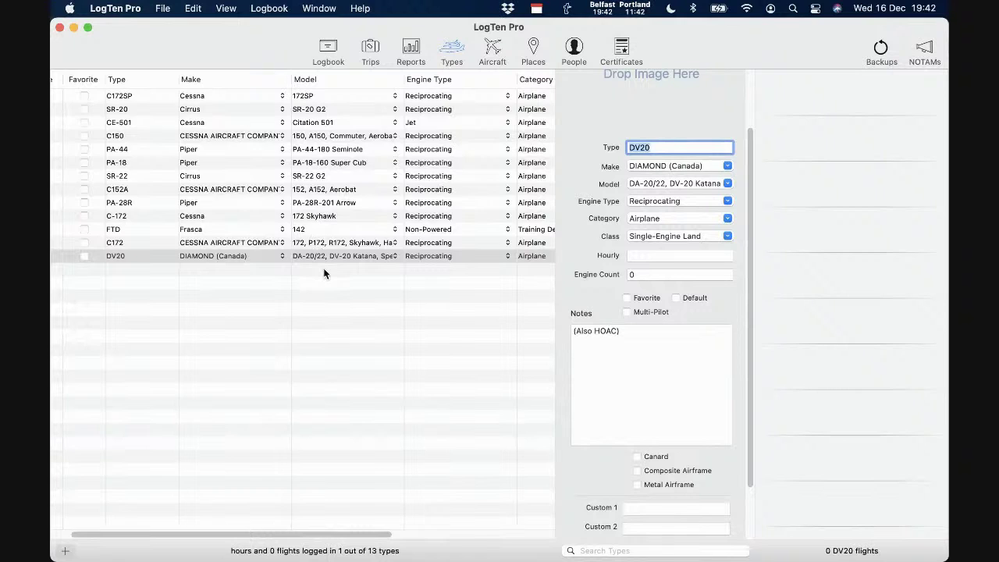
Step: Set the class of the DV20 aircraft type to Multi-Engine Land in the types list
{"action": "scroll", "coordinate": [323, 271], "scroll_direction": "right", "scroll_amount": 5}
{"action": "scroll", "coordinate": [324, 273], "scroll_direction": "right", "scroll_amount": 4}
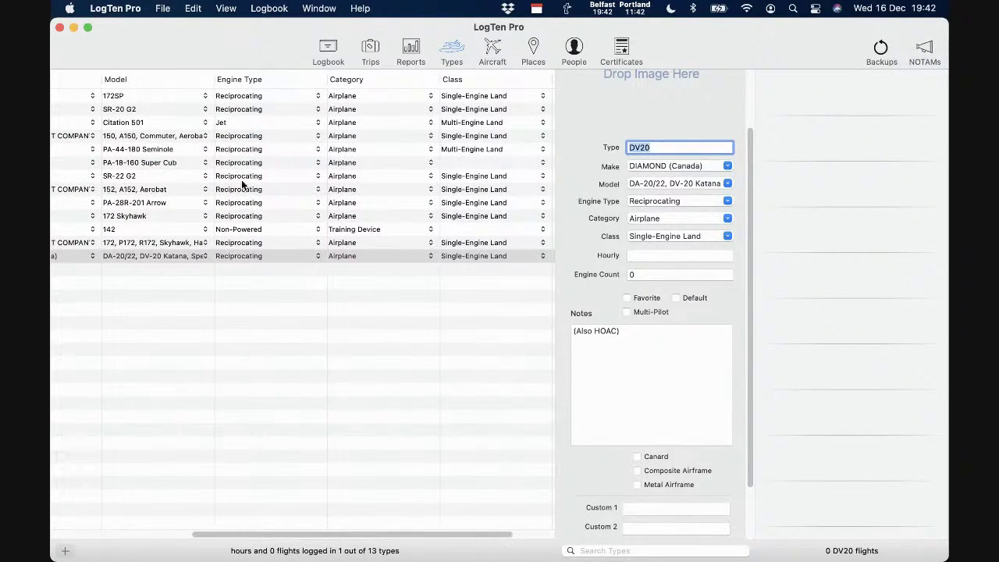
{"action": "scroll", "coordinate": [250, 250], "scroll_direction": "right", "scroll_amount": 3}
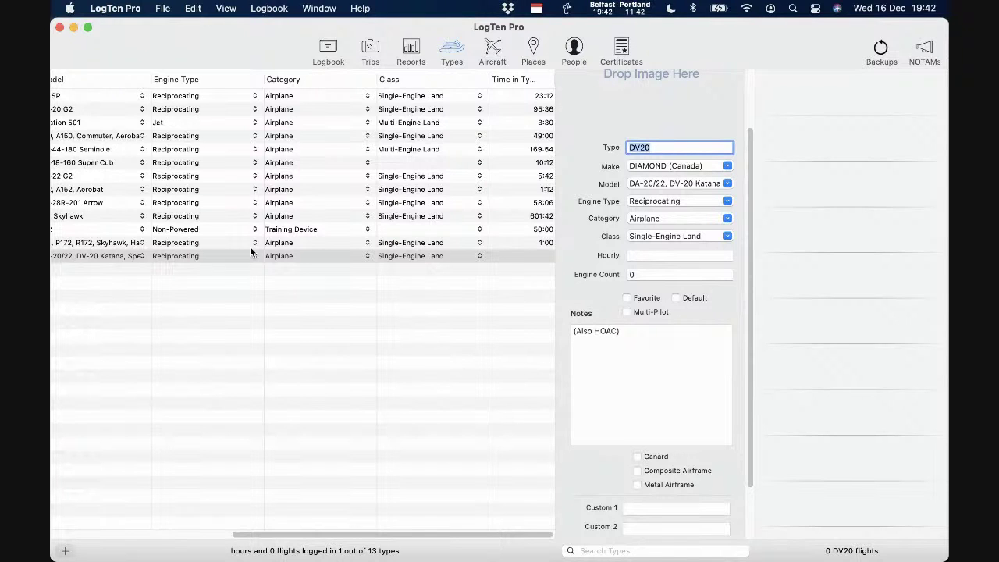
{"action": "scroll", "coordinate": [150, 269], "scroll_direction": "left", "scroll_amount": 5}
{"action": "scroll", "coordinate": [150, 269], "scroll_direction": "right", "scroll_amount": 5}
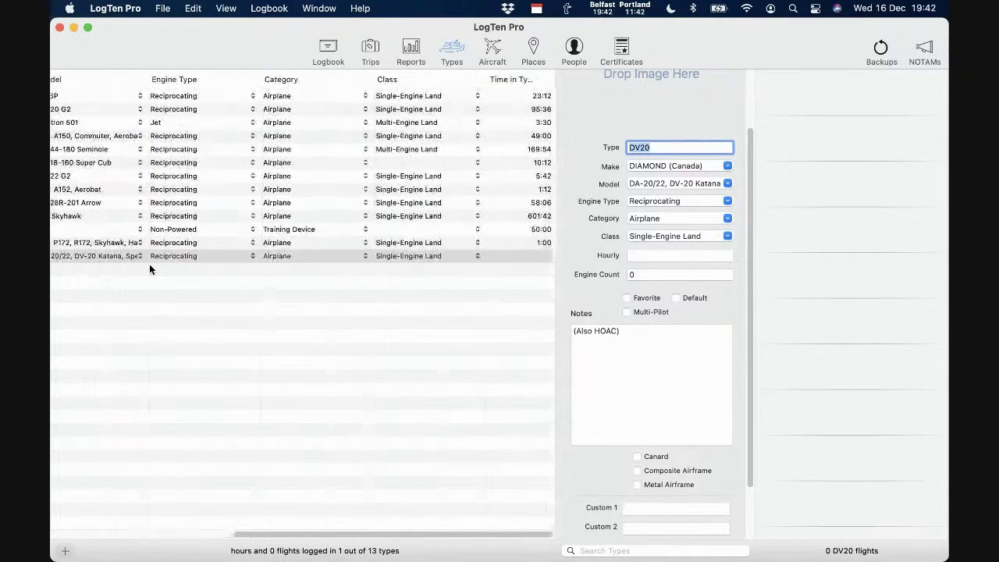
{"action": "left_click", "coordinate": [456, 253]}
{"action": "left_click", "coordinate": [481, 258]}
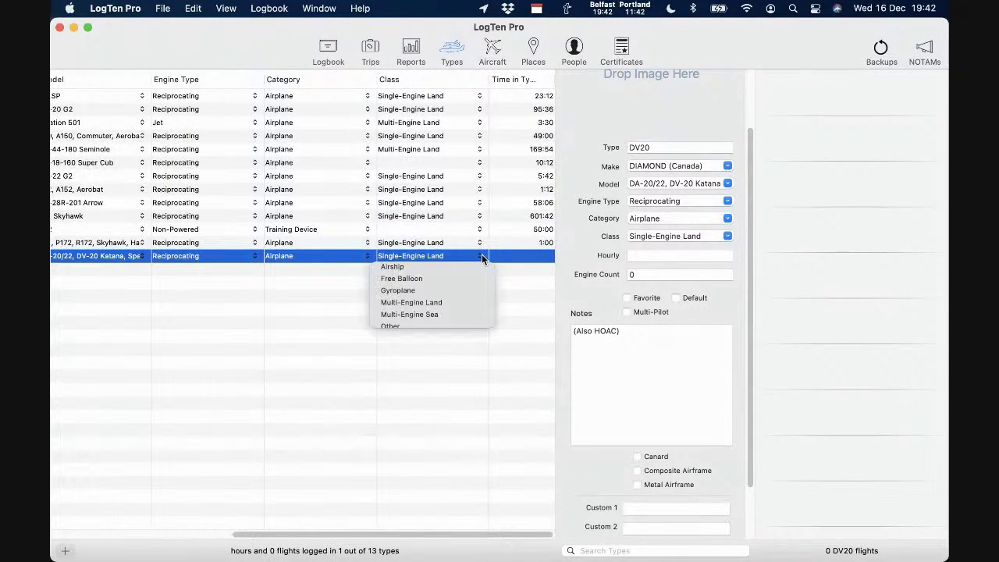
{"action": "left_click", "coordinate": [438, 303]}
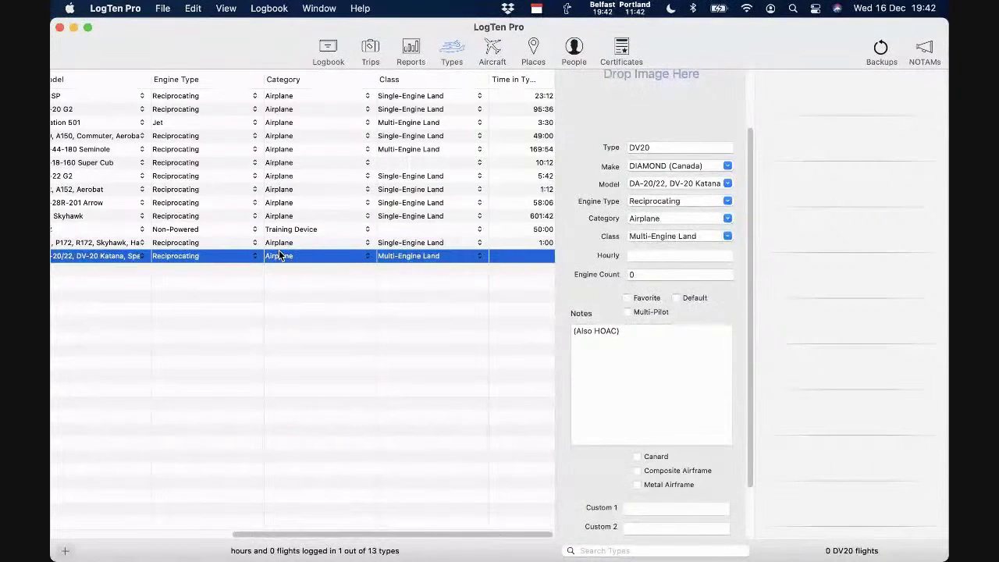
Step: Review the DV20 row in the types list, checking its make, model, engine type, category and class
{"action": "scroll", "coordinate": [278, 252], "scroll_direction": "left", "scroll_amount": 6}
{"action": "scroll", "coordinate": [279, 252], "scroll_direction": "right", "scroll_amount": 6}
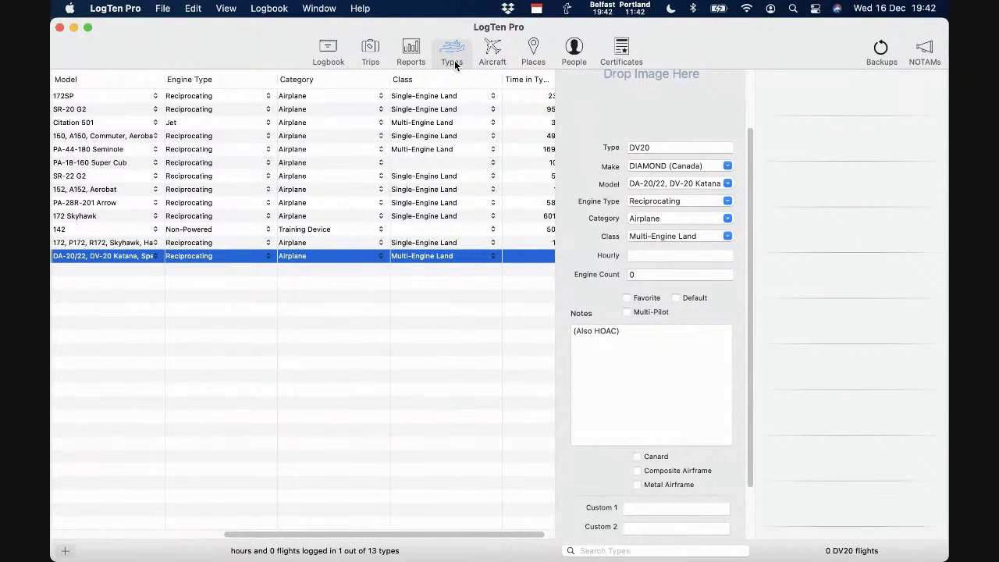
{"action": "left_click", "coordinate": [417, 257]}
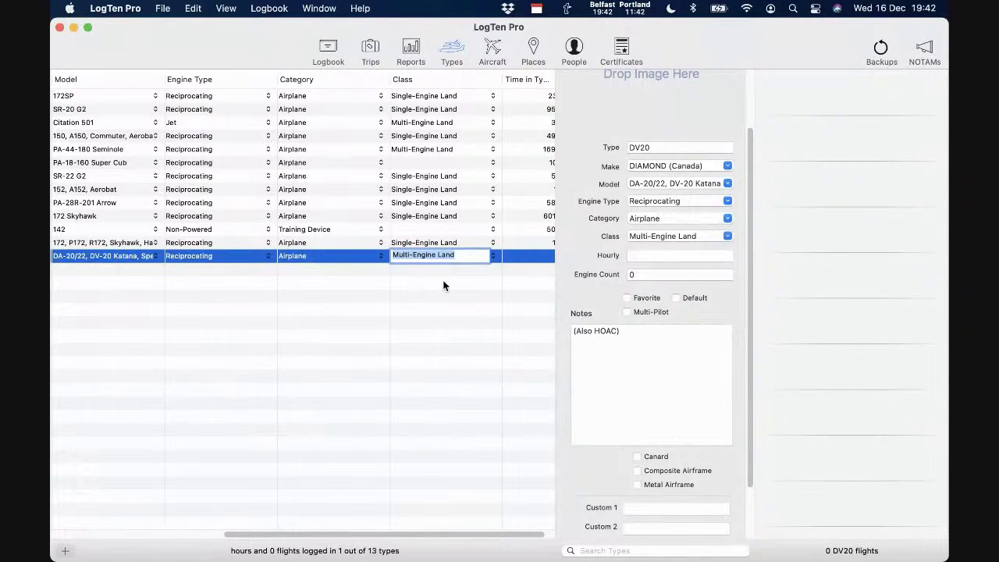
{"action": "key", "text": "Return"}
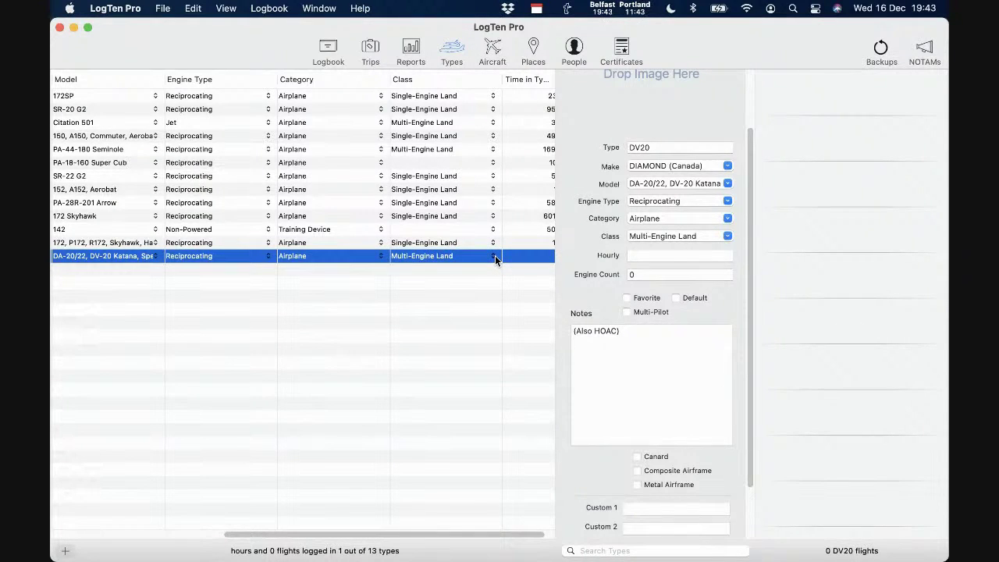
{"action": "left_click", "coordinate": [493, 259]}
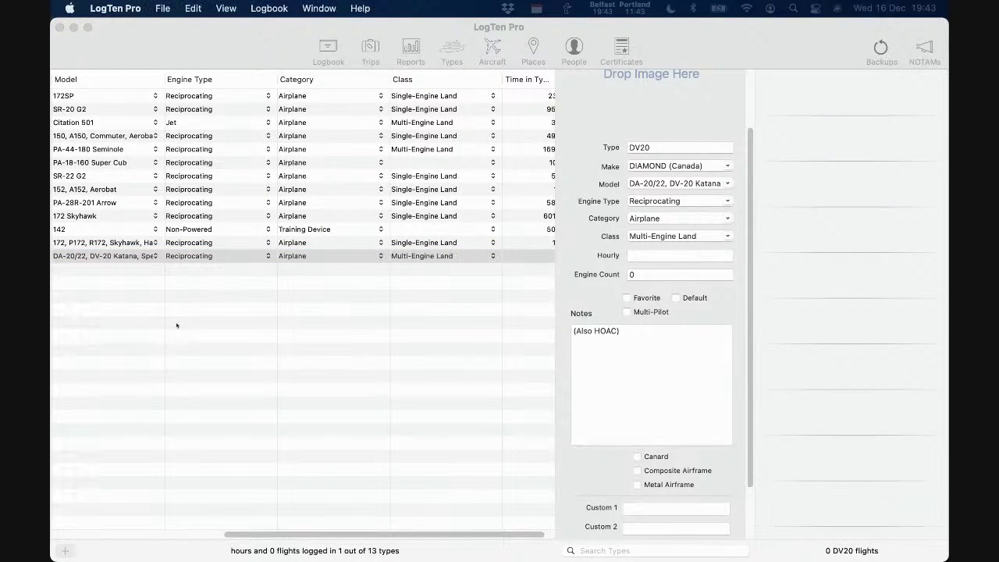
{"action": "scroll", "coordinate": [177, 326], "scroll_direction": "left", "scroll_amount": 10}
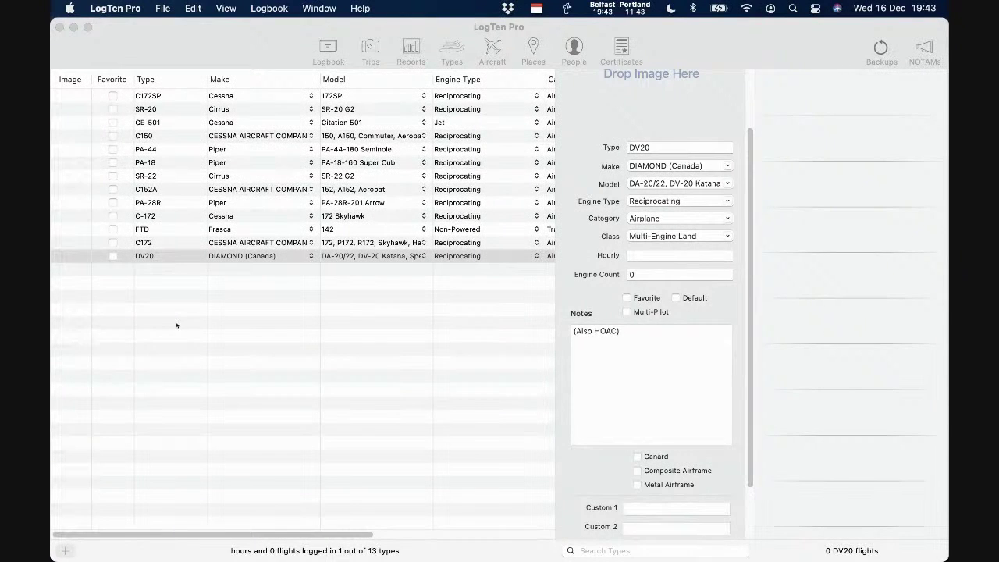
{"action": "left_click", "coordinate": [295, 57]}
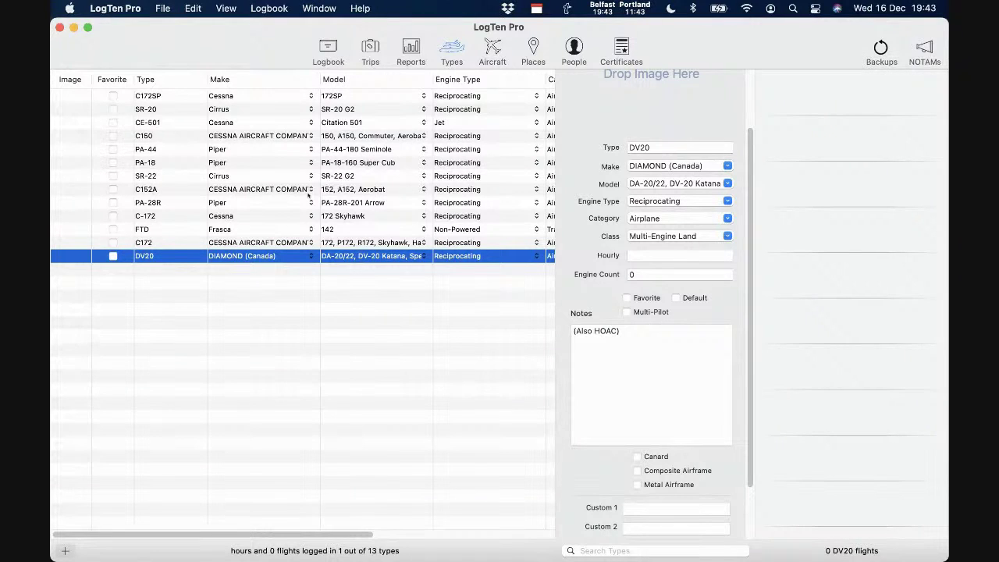
{"action": "scroll", "coordinate": [308, 194], "scroll_direction": "right", "scroll_amount": 10}
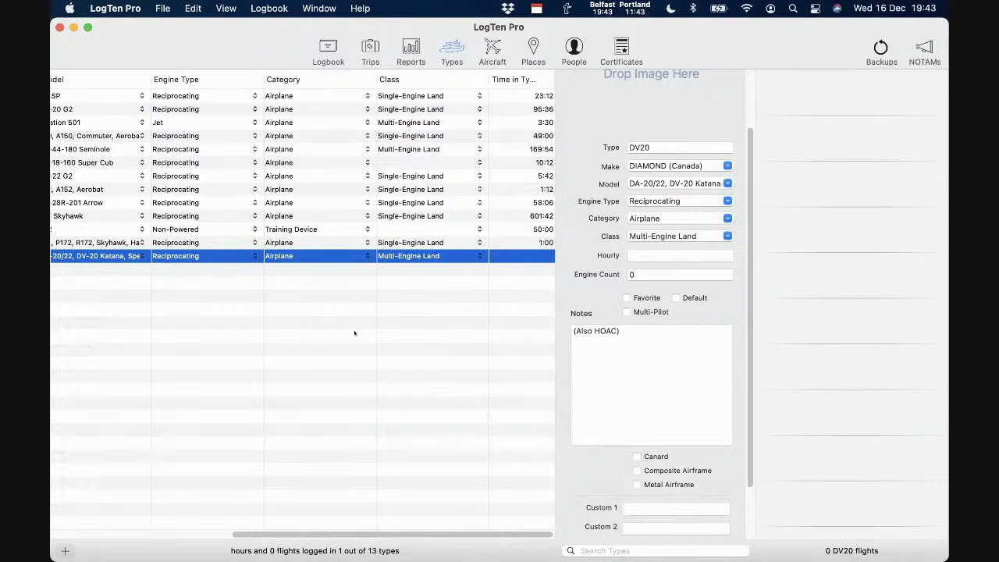
{"action": "scroll", "coordinate": [355, 334], "scroll_direction": "left", "scroll_amount": 10}
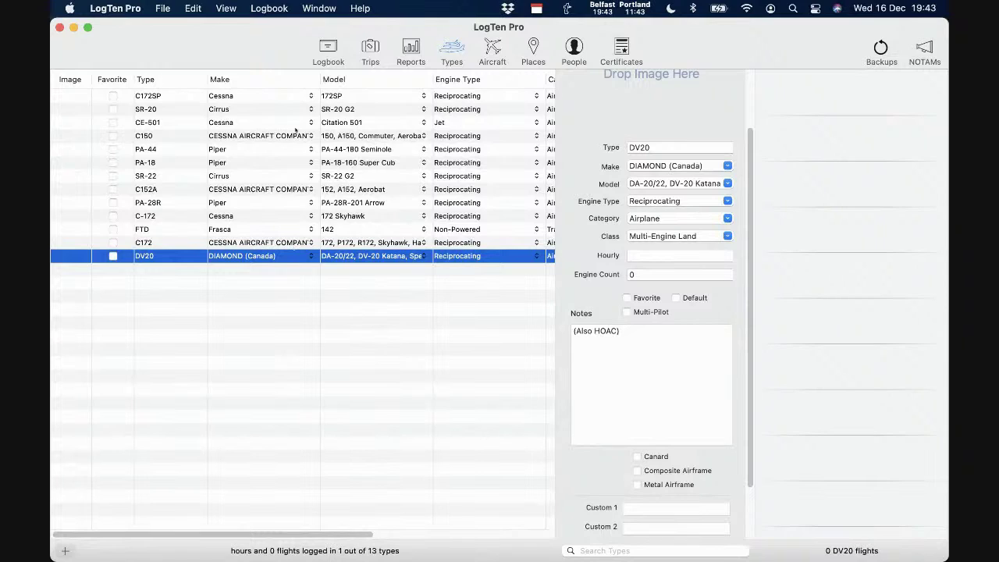
Step: Enable logging of time by aircraft class for Multi-Engine Land in the advanced time preferences of the logbook
{"action": "left_click", "coordinate": [327, 51]}
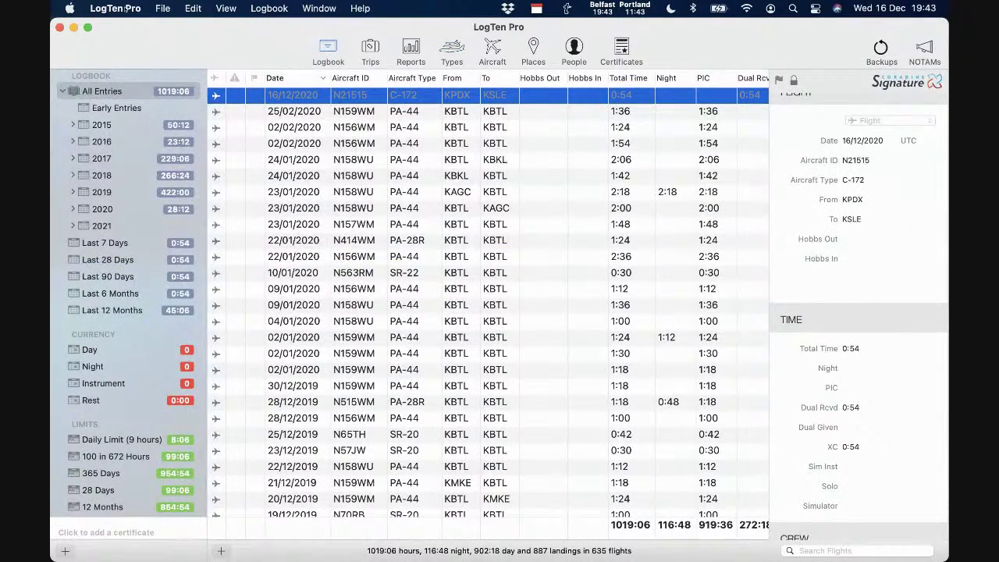
{"action": "left_click", "coordinate": [116, 9]}
{"action": "left_click", "coordinate": [122, 50]}
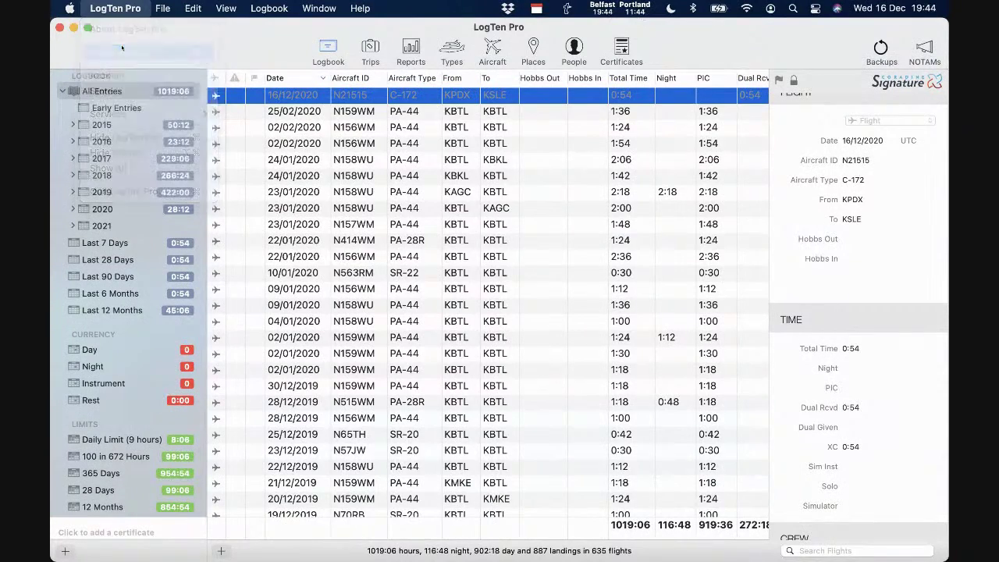
{"action": "left_click", "coordinate": [335, 53]}
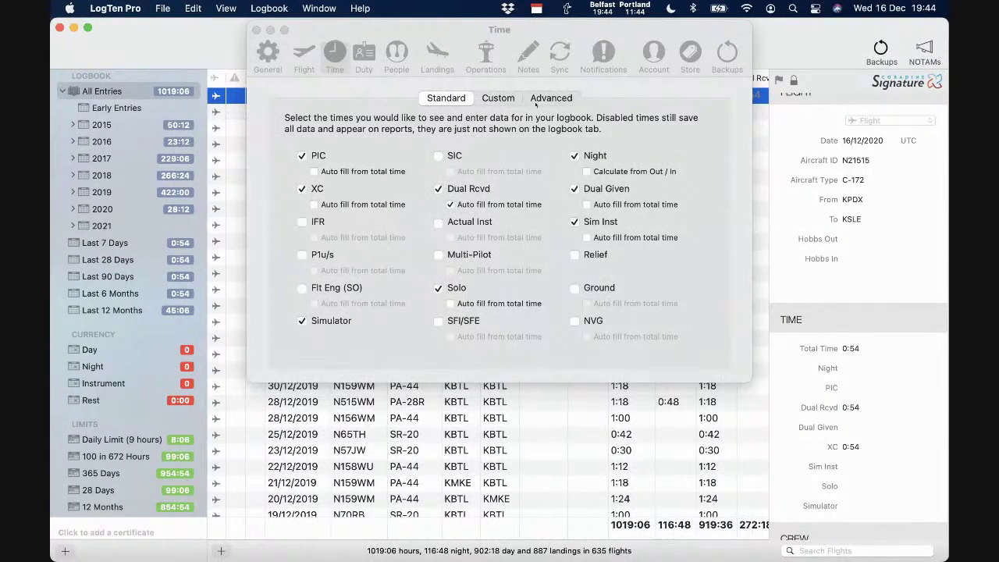
{"action": "left_click", "coordinate": [549, 99]}
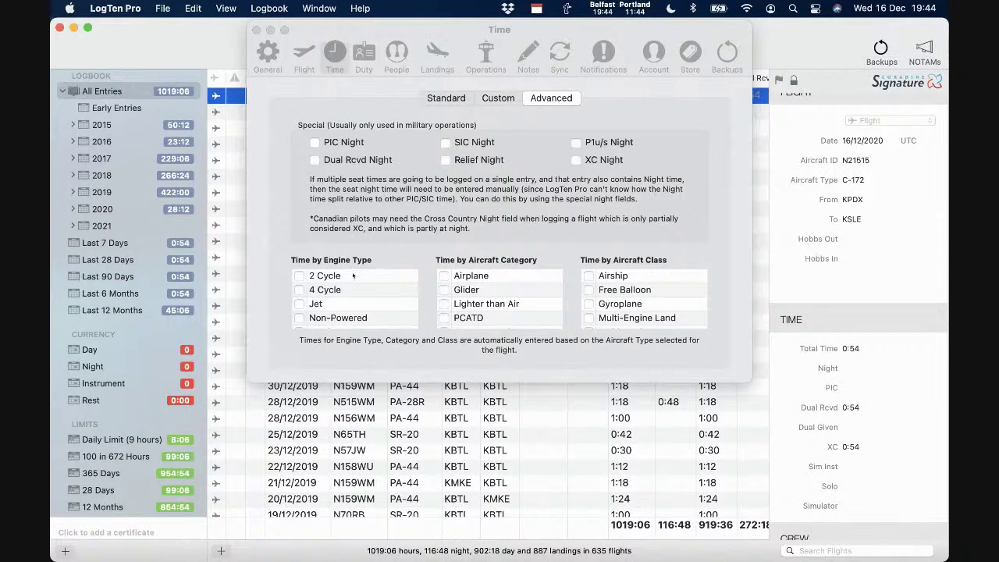
{"action": "scroll", "coordinate": [344, 293], "scroll_direction": "down", "scroll_amount": 3}
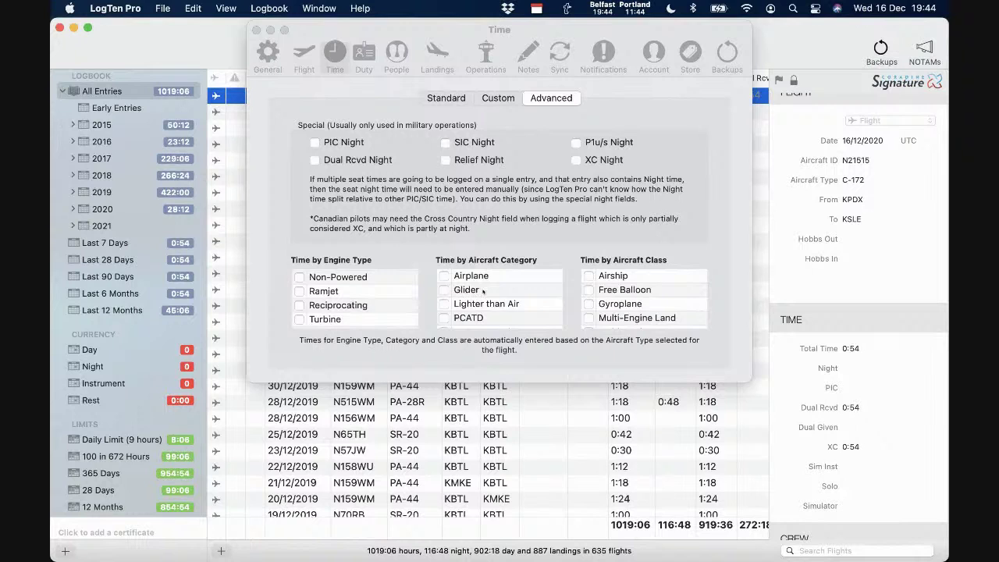
{"action": "scroll", "coordinate": [483, 291], "scroll_direction": "down", "scroll_amount": 3}
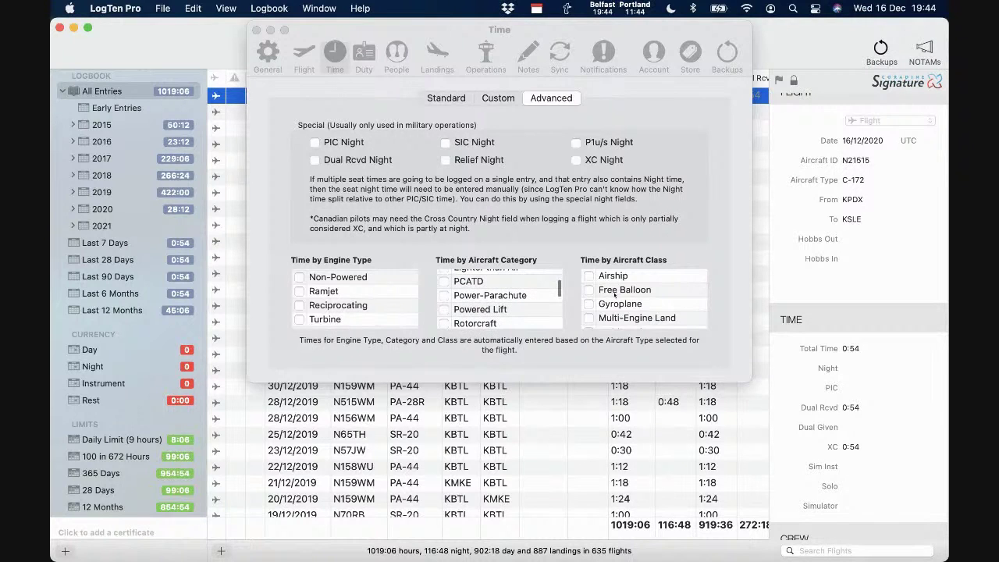
{"action": "scroll", "coordinate": [615, 292], "scroll_direction": "down", "scroll_amount": 3}
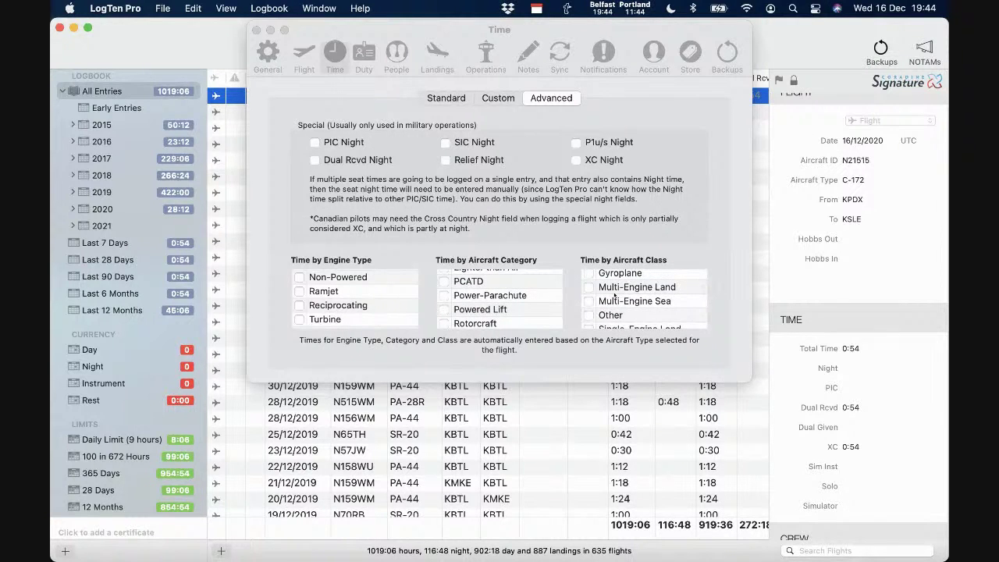
{"action": "left_click", "coordinate": [589, 287]}
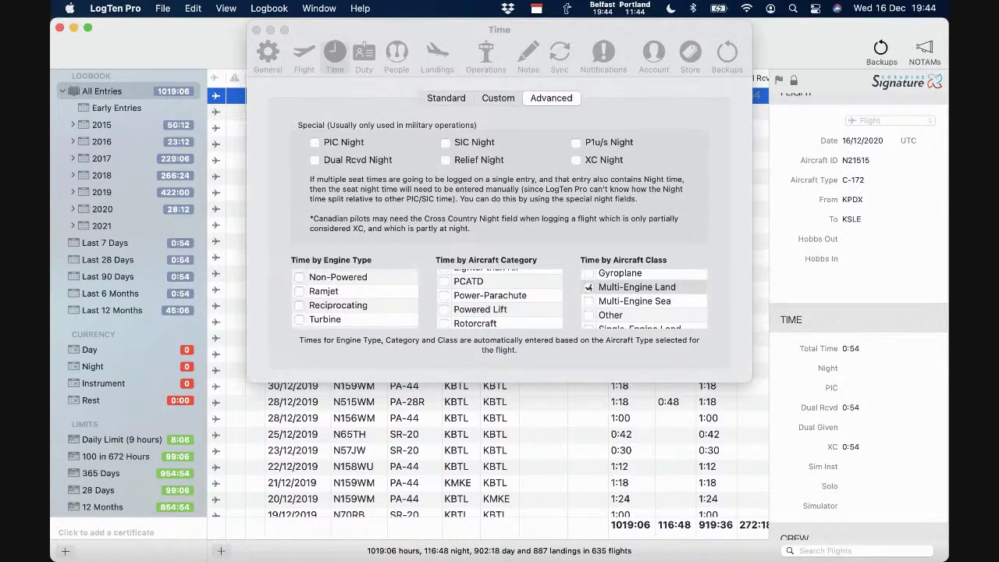
{"action": "left_click", "coordinate": [256, 30]}
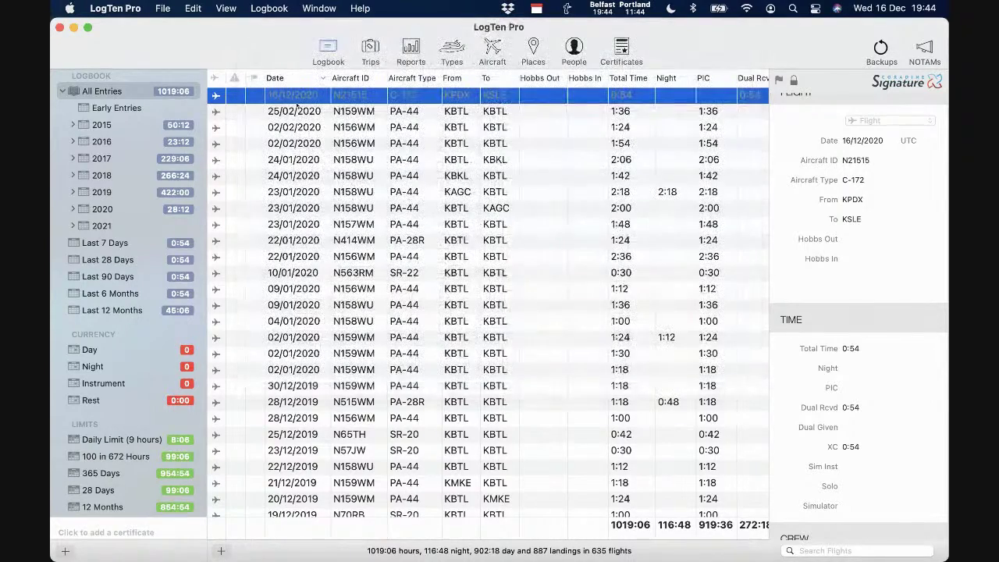
Step: Examine the multi-engine time column and its entries at the far end of the logbook list
{"action": "scroll", "coordinate": [437, 252], "scroll_direction": "right", "scroll_amount": 15}
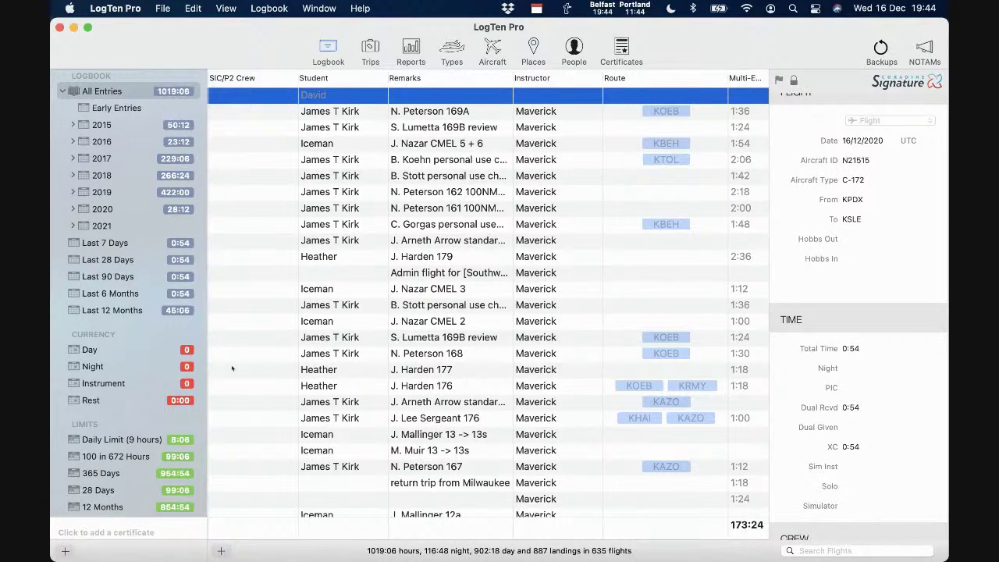
{"action": "scroll", "coordinate": [383, 367], "scroll_direction": "down", "scroll_amount": 2}
{"action": "scroll", "coordinate": [383, 367], "scroll_direction": "up", "scroll_amount": 2}
{"action": "scroll", "coordinate": [383, 366], "scroll_direction": "right", "scroll_amount": 1}
Step: Review the standard time options and the advanced lists of time by engine type and aircraft category in the preferences
{"action": "left_click", "coordinate": [115, 8]}
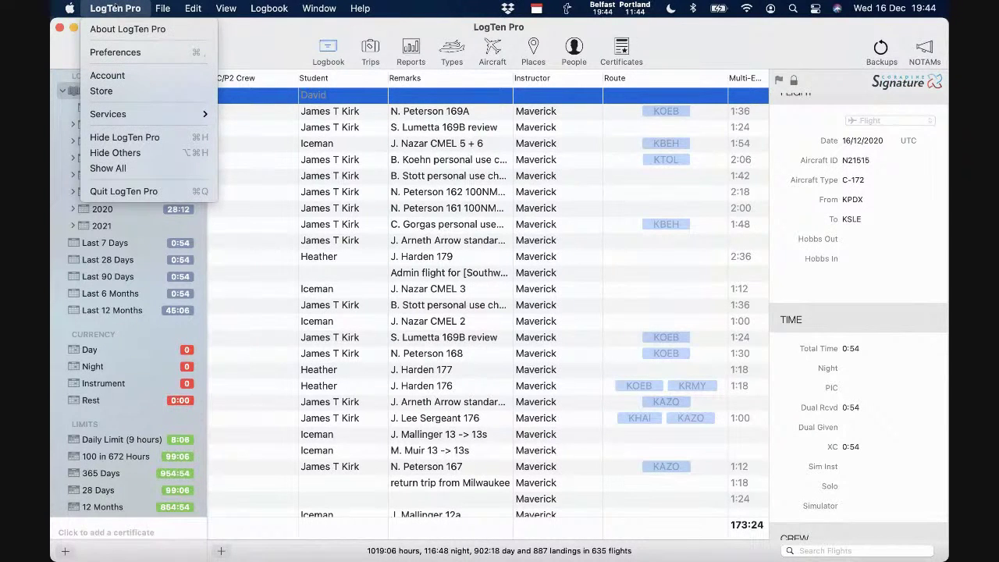
{"action": "left_click", "coordinate": [115, 51]}
{"action": "left_click", "coordinate": [335, 94]}
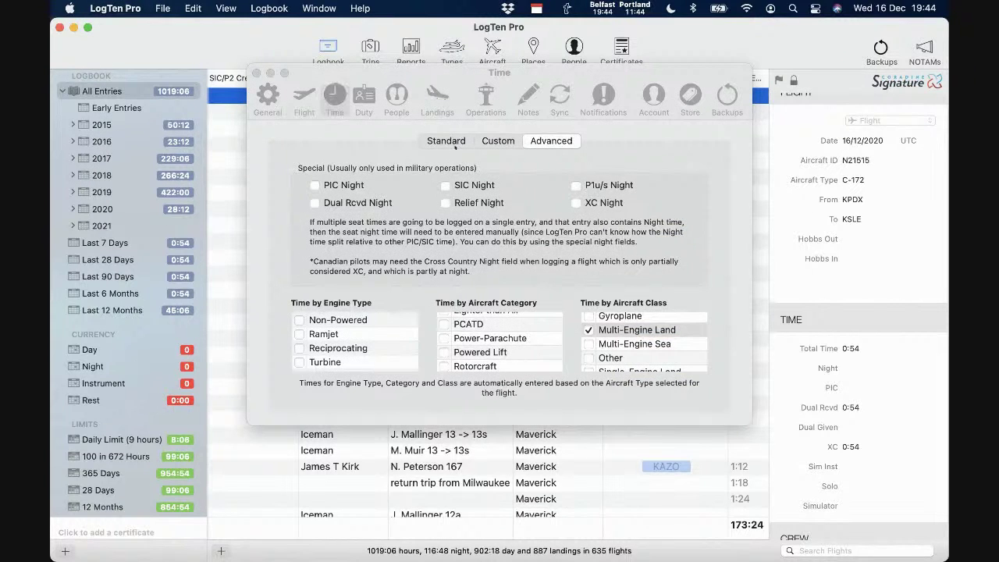
{"action": "left_click", "coordinate": [453, 142]}
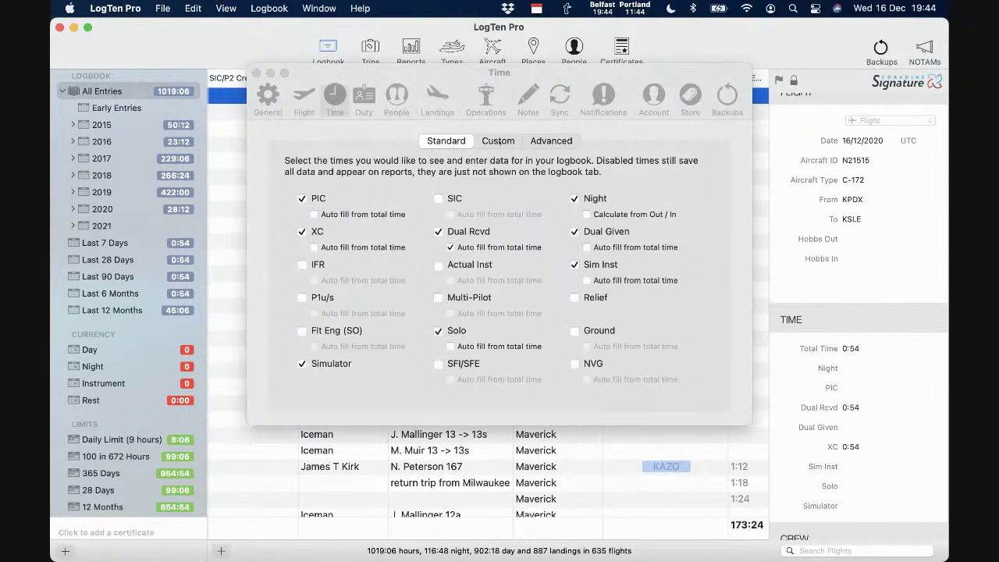
{"action": "left_click", "coordinate": [550, 141]}
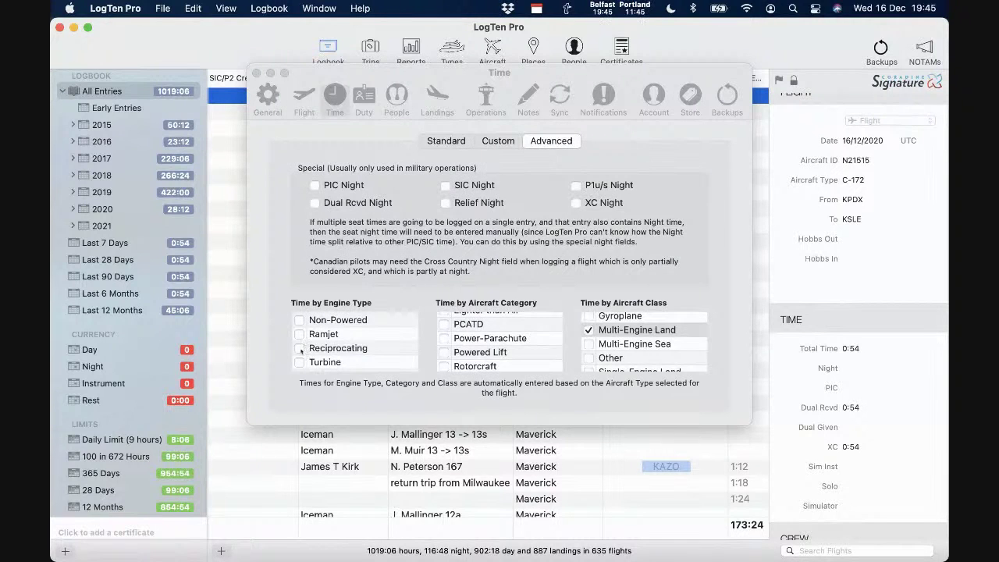
{"action": "scroll", "coordinate": [368, 354], "scroll_direction": "down", "scroll_amount": 5}
{"action": "scroll", "coordinate": [368, 355], "scroll_direction": "up", "scroll_amount": 4}
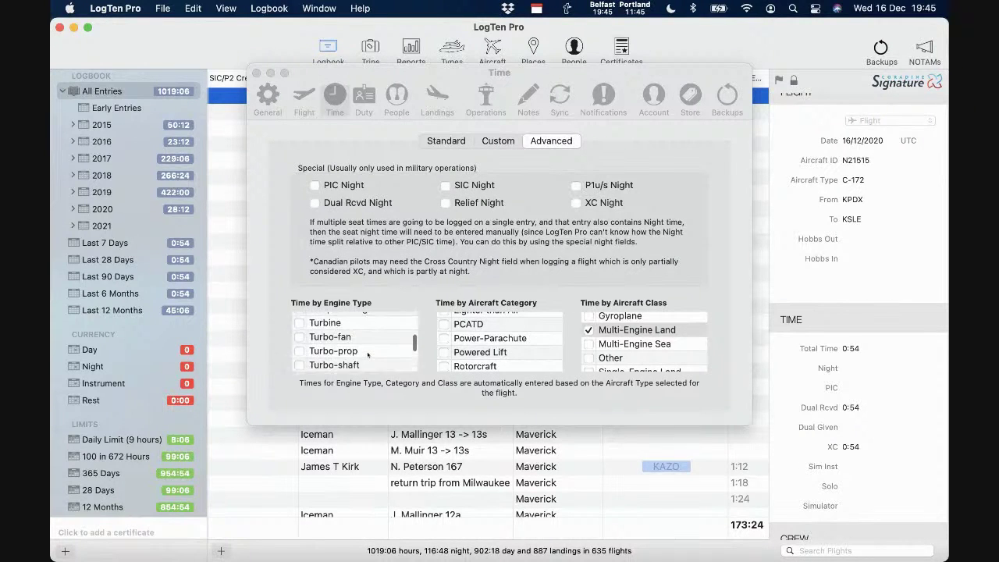
{"action": "scroll", "coordinate": [505, 361], "scroll_direction": "down", "scroll_amount": 5}
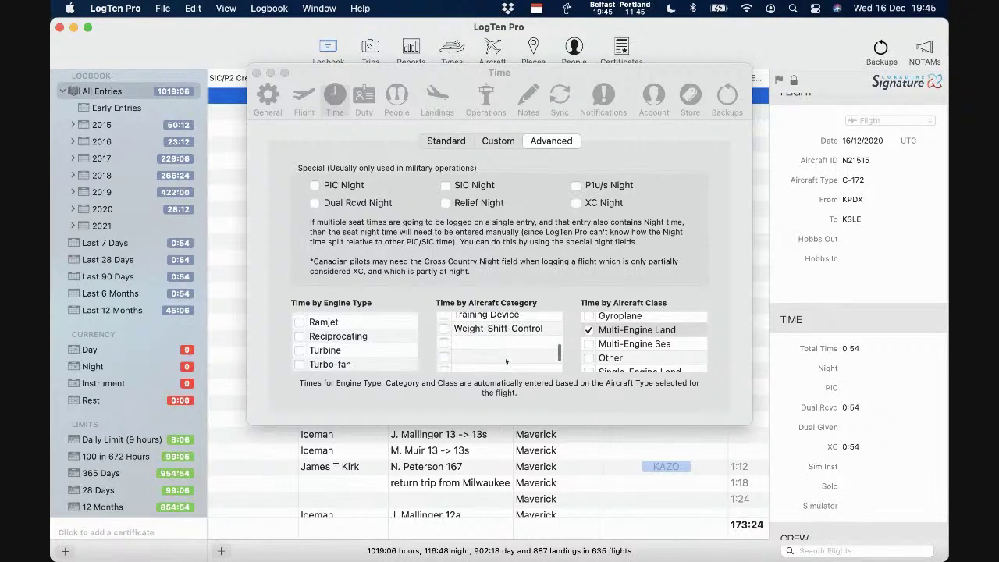
{"action": "scroll", "coordinate": [506, 360], "scroll_direction": "up", "scroll_amount": 5}
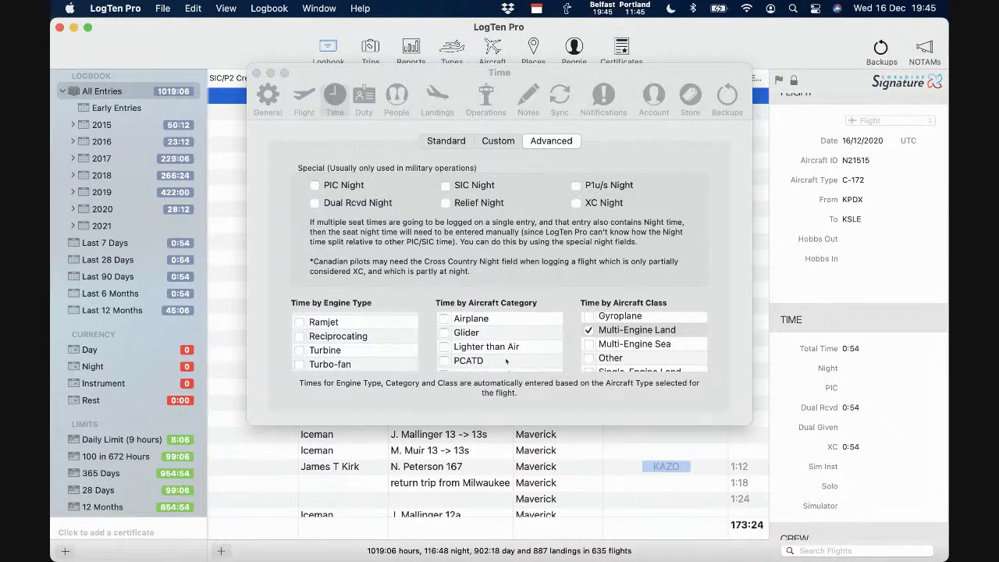
{"action": "left_click", "coordinate": [256, 72]}
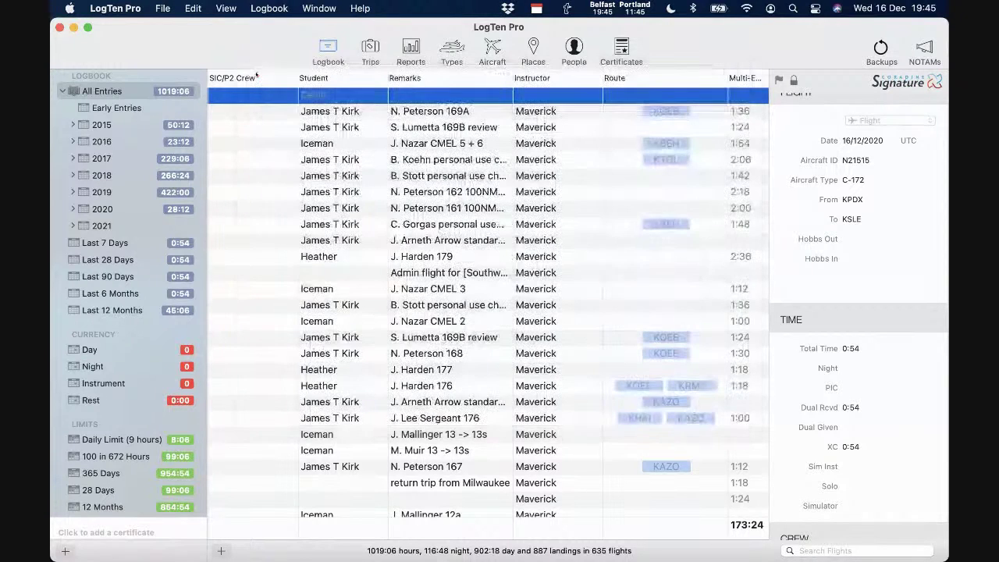
Step: Move the multi-engine time column in the logbook list between the SIC/P2 Crew and Student columns
{"action": "left_click_drag", "start_coordinate": [741, 78], "coordinate": [308, 80]}
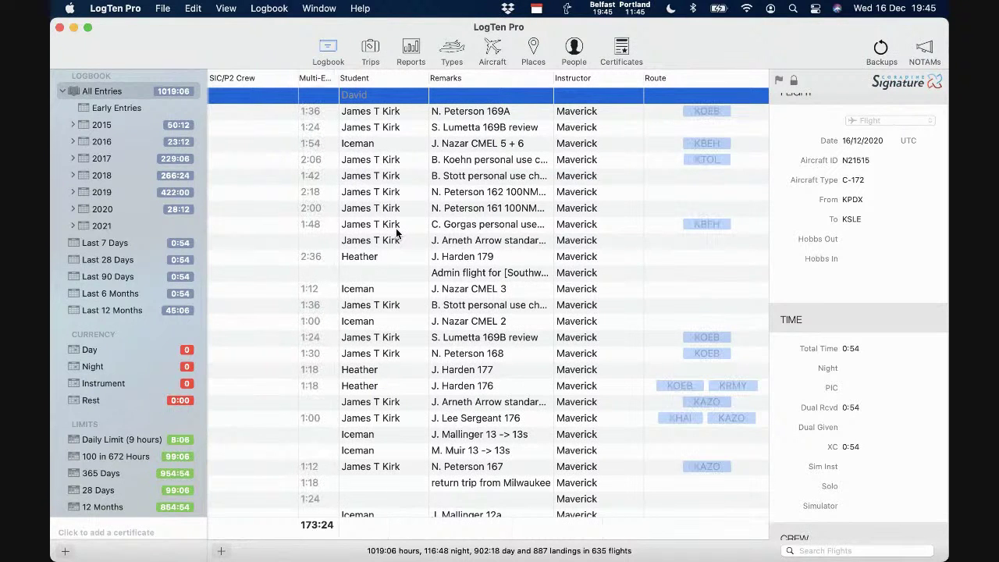
{"action": "scroll", "coordinate": [395, 231], "scroll_direction": "left", "scroll_amount": 2}
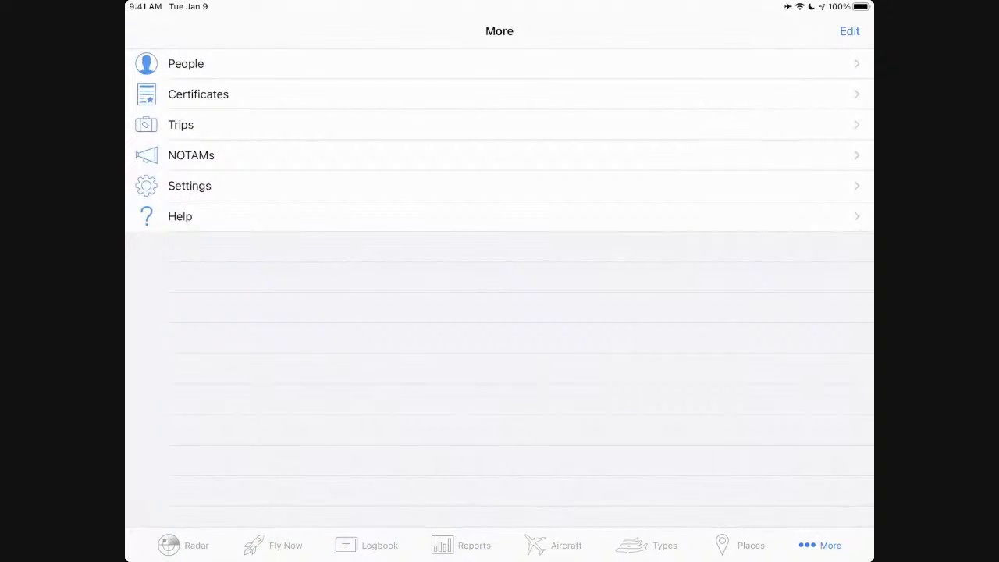
Step: Review the details and options of the person marked This is Me in the people list
{"action": "left_click", "coordinate": [167, 63]}
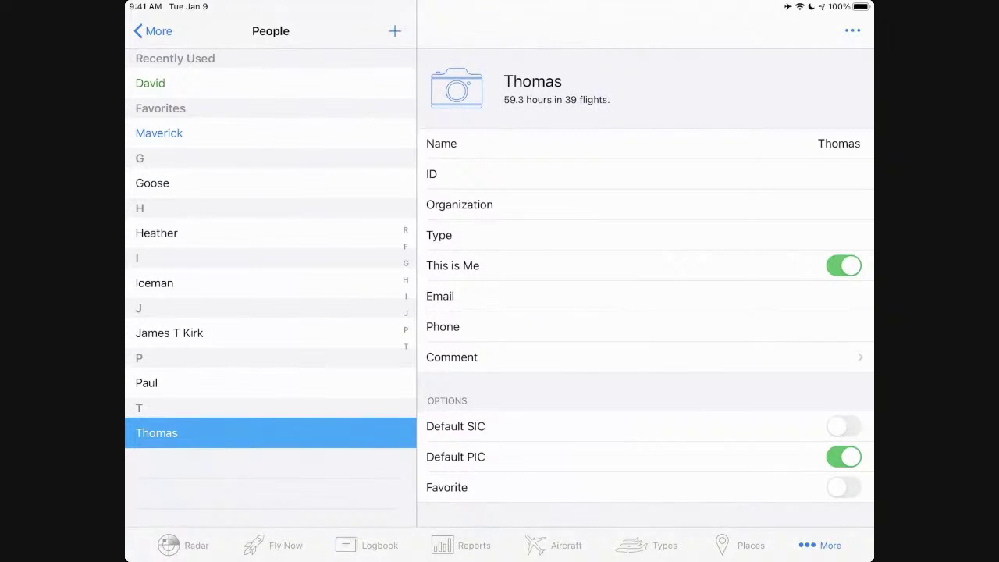
{"action": "scroll", "coordinate": [645, 281], "scroll_direction": "down", "scroll_amount": 5}
{"action": "scroll", "coordinate": [645, 281], "scroll_direction": "up", "scroll_amount": 3}
{"action": "left_click", "coordinate": [153, 31]}
Step: Set the default flight pay rate to $20 in the My Logbook settings, and open the logbook
{"action": "left_click", "coordinate": [189, 186]}
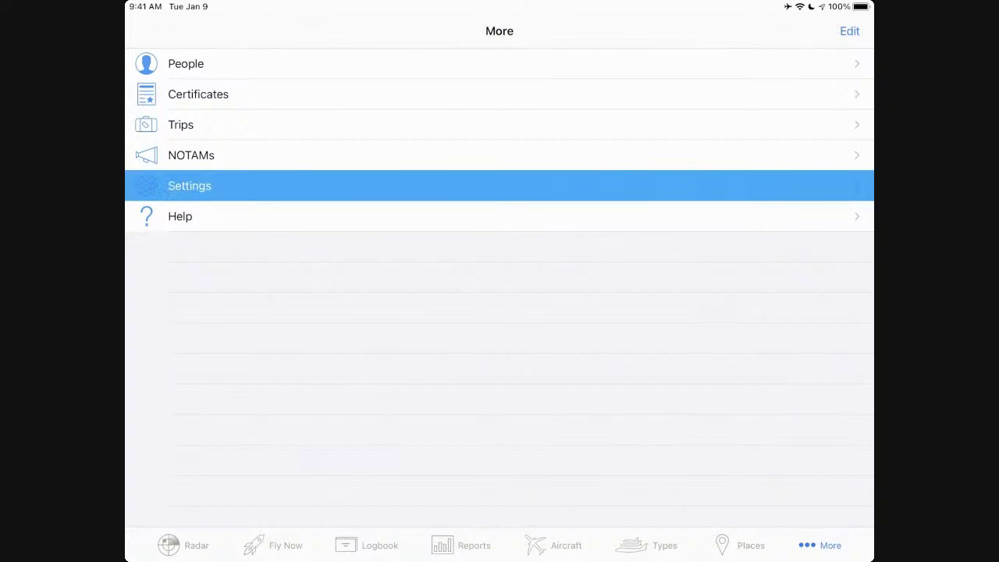
{"action": "left_click", "coordinate": [170, 87]}
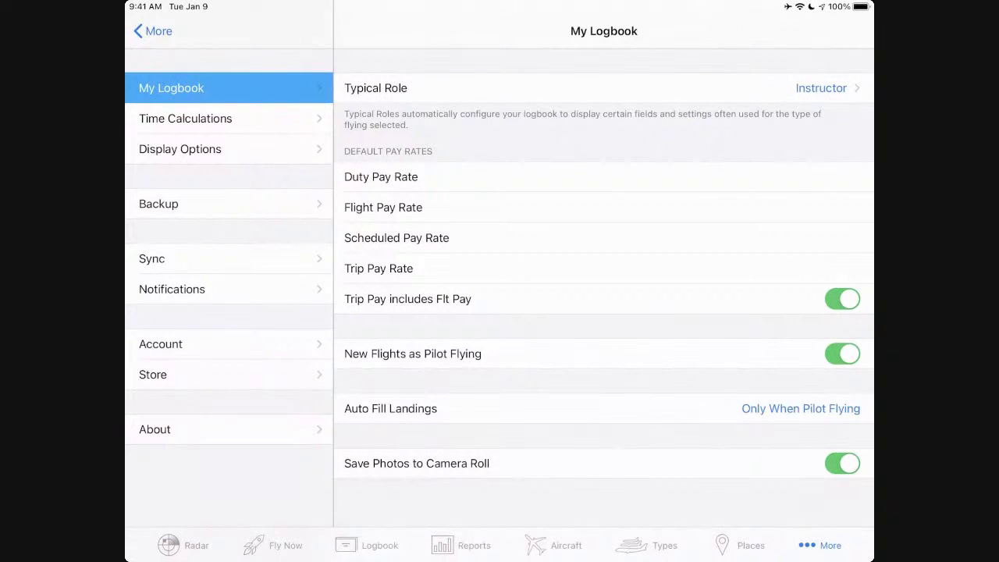
{"action": "left_click", "coordinate": [857, 207]}
{"action": "type", "text": "20"}
{"action": "key", "text": "Return"}
{"action": "left_click", "coordinate": [367, 545]}
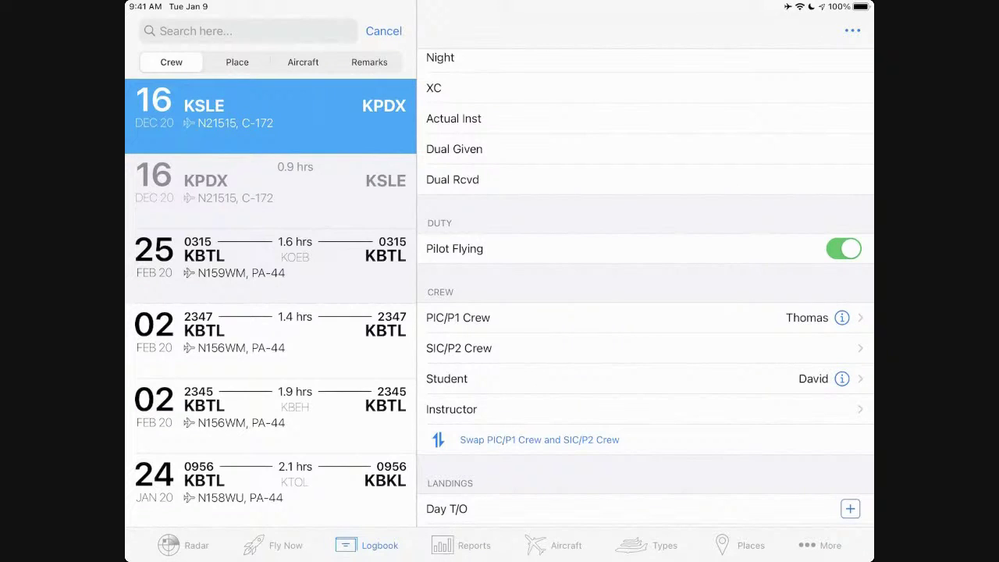
Step: Set the default flight pay rate to $20 and the default duty pay rate to $15 in the My Logbook settings
{"action": "left_click", "coordinate": [819, 544]}
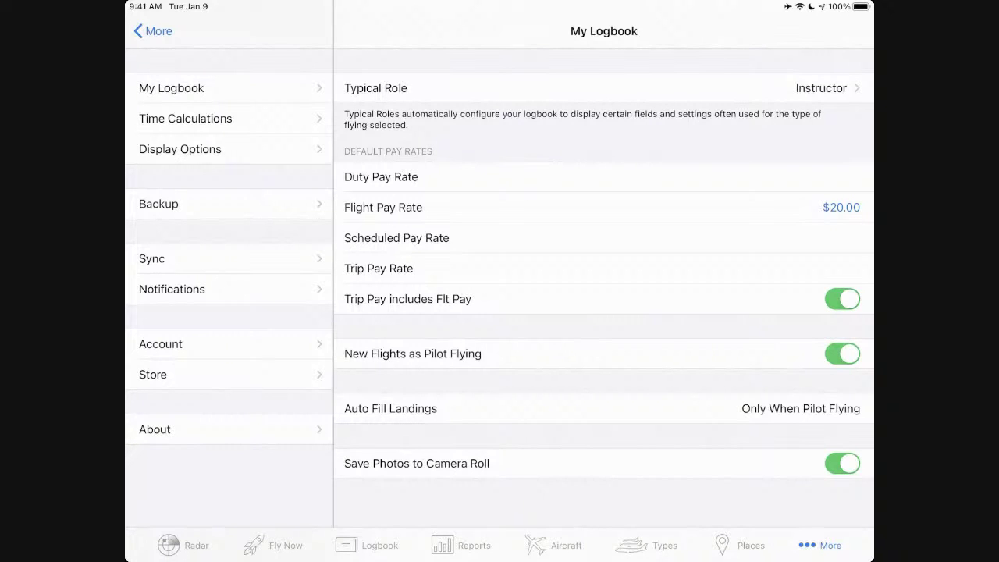
{"action": "left_click", "coordinate": [841, 207]}
{"action": "left_click", "coordinate": [841, 176]}
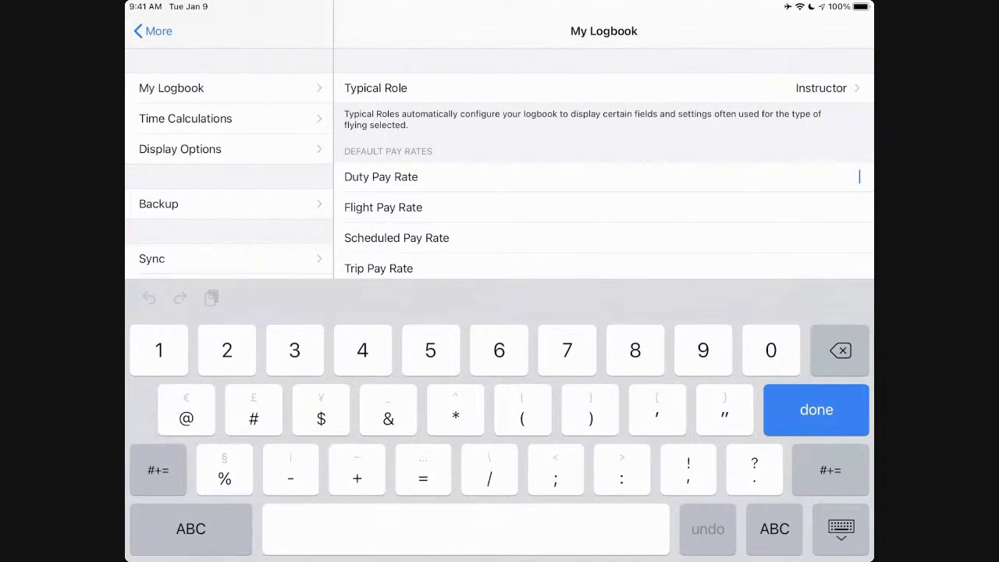
{"action": "left_click", "coordinate": [841, 207]}
{"action": "left_click", "coordinate": [841, 176]}
{"action": "left_click", "coordinate": [842, 207]}
{"action": "type", "text": "20"}
{"action": "key", "text": "Return"}
{"action": "left_click", "coordinate": [859, 176]}
{"action": "type", "text": "15"}
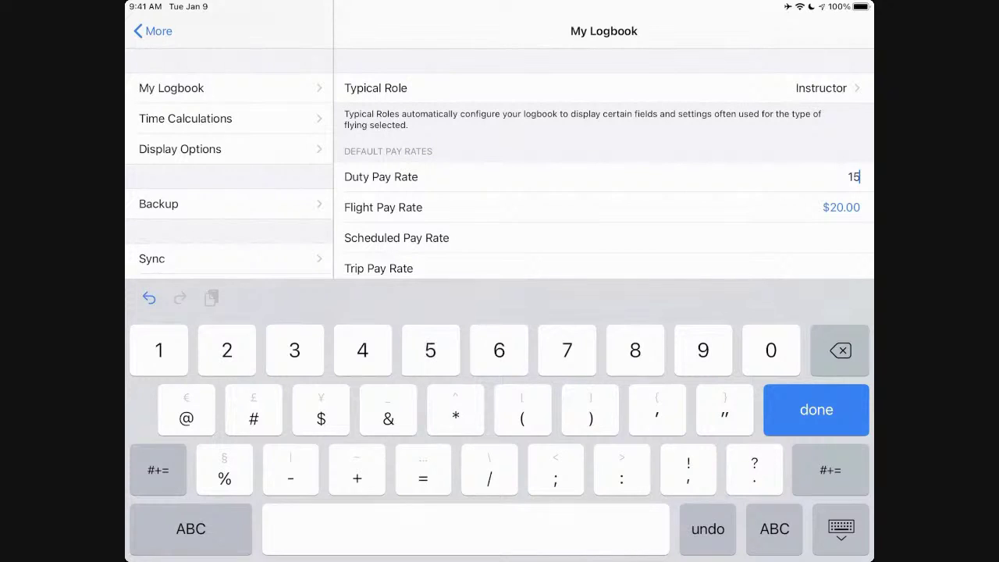
{"action": "key", "text": "Return"}
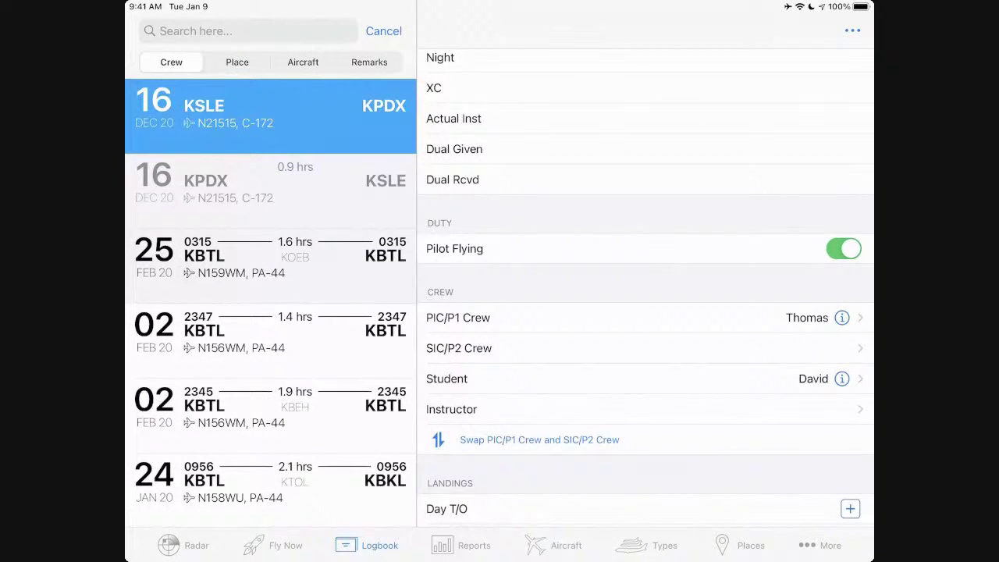
Step: Leave the logbook search and add a new flight, declining to copy the previous flight's aircraft and crew
{"action": "left_click", "coordinate": [383, 30]}
{"action": "left_click", "coordinate": [394, 31]}
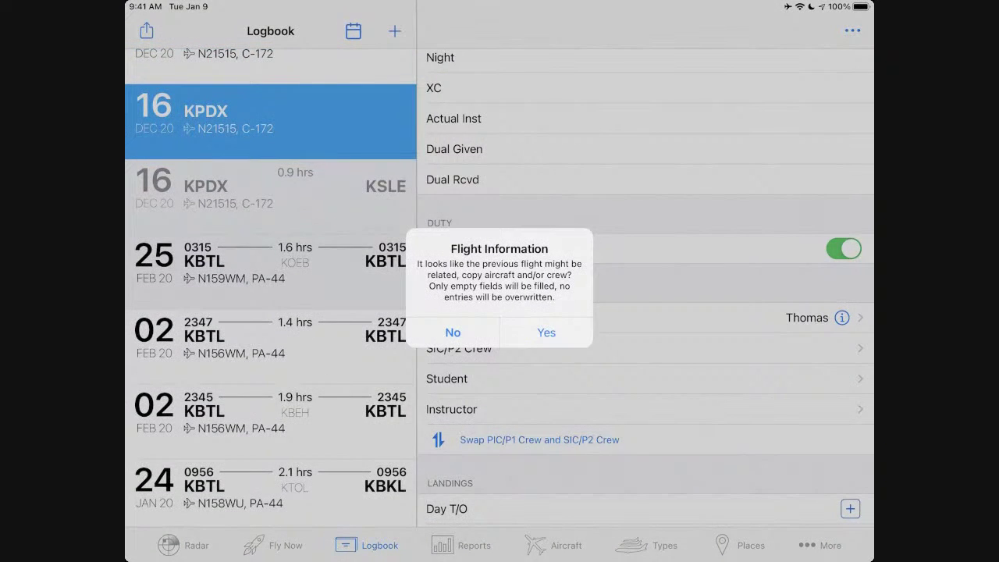
{"action": "left_click", "coordinate": [453, 332]}
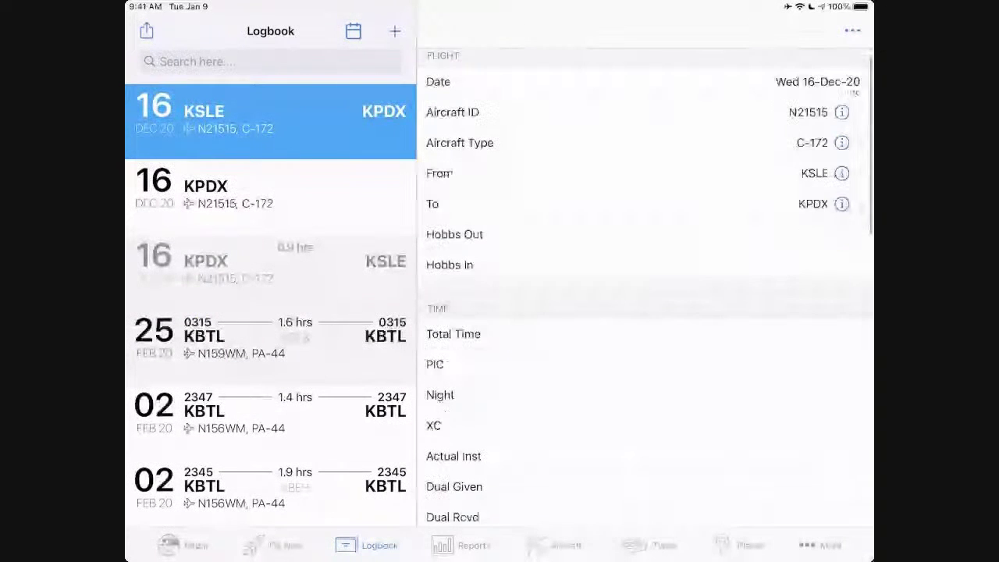
Step: Enable the Duty Rate, Flight Rate and Total Earnings fields in the Duty section of the KSLE to KPDX flight
{"action": "left_click", "coordinate": [853, 31]}
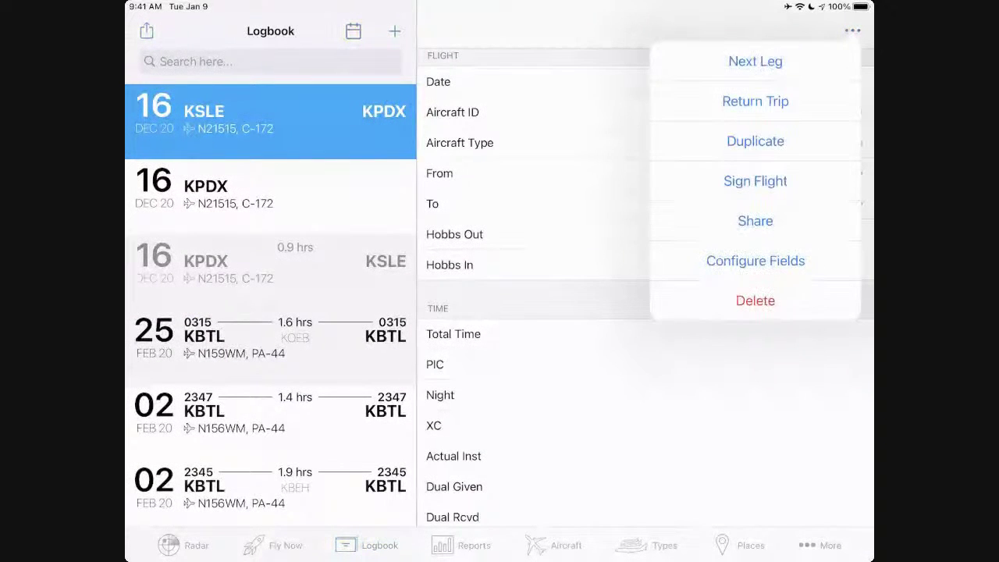
{"action": "left_click", "coordinate": [754, 261]}
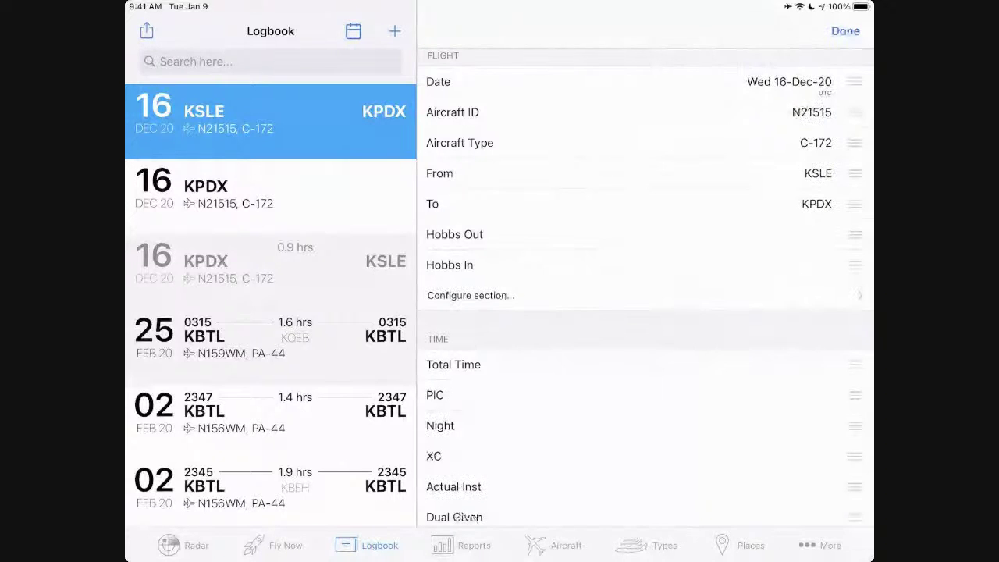
{"action": "scroll", "coordinate": [646, 288], "scroll_direction": "down", "scroll_amount": 2}
{"action": "scroll", "coordinate": [645, 288], "scroll_direction": "down", "scroll_amount": 5}
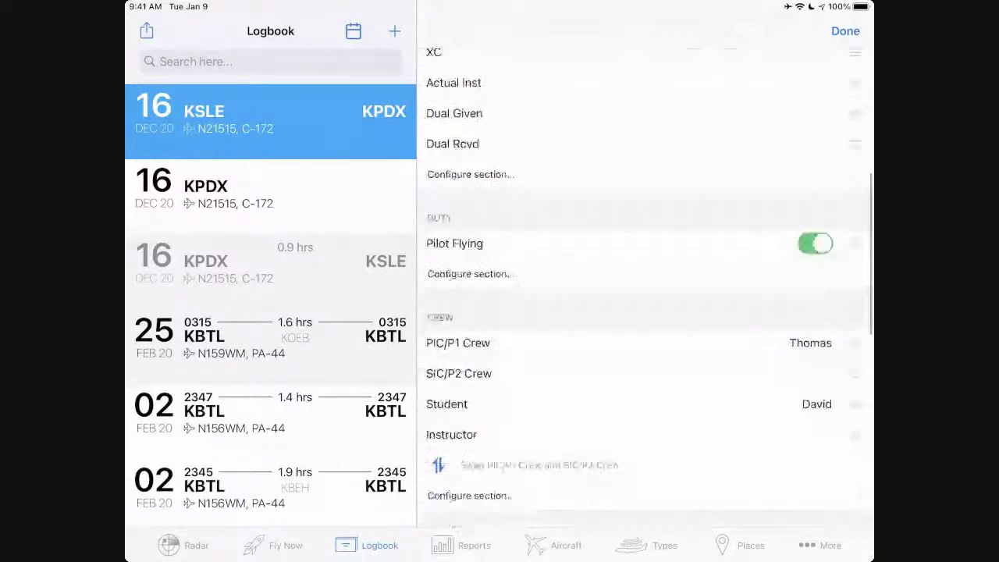
{"action": "left_click", "coordinate": [471, 269]}
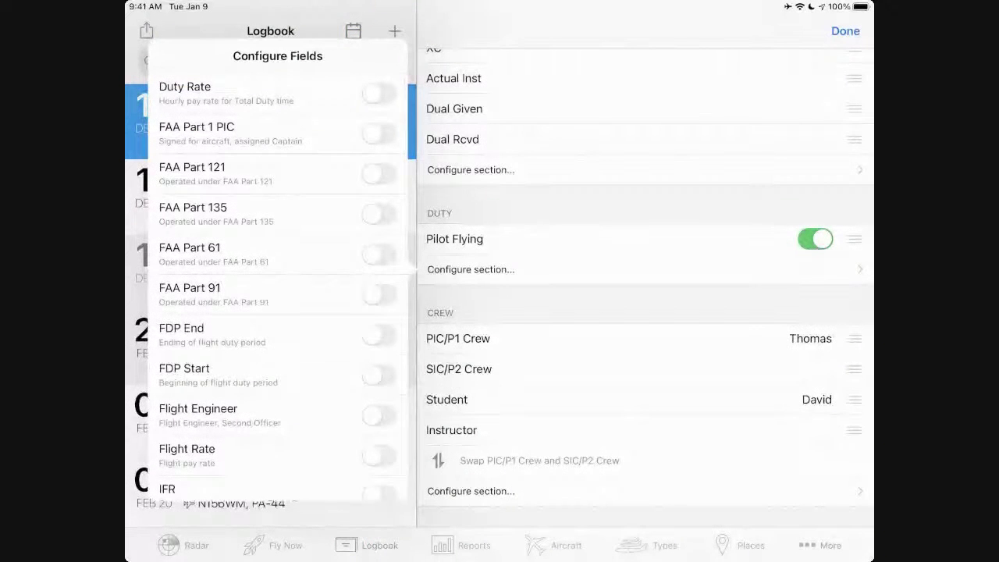
{"action": "left_click", "coordinate": [378, 94]}
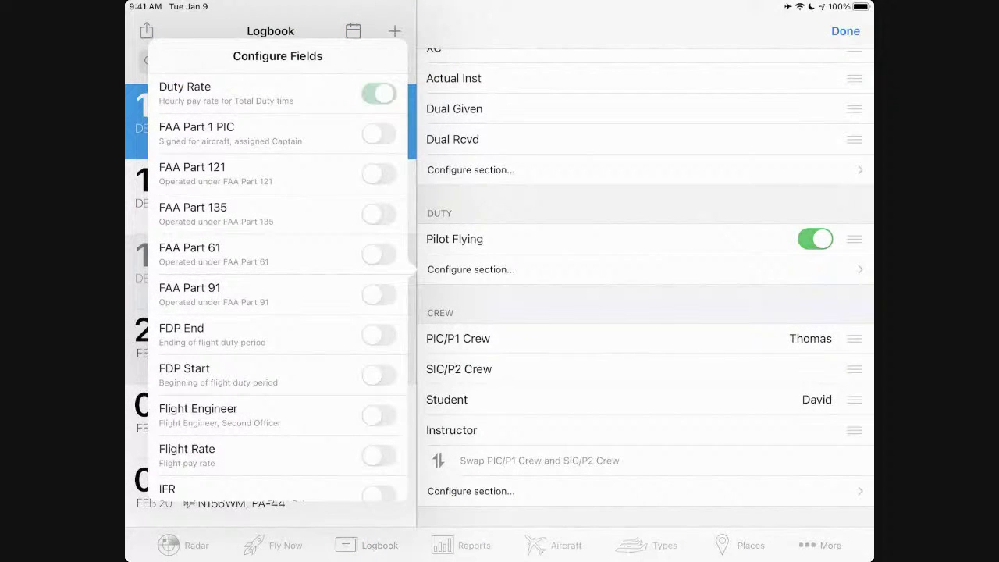
{"action": "scroll", "coordinate": [277, 289], "scroll_direction": "down", "scroll_amount": 3}
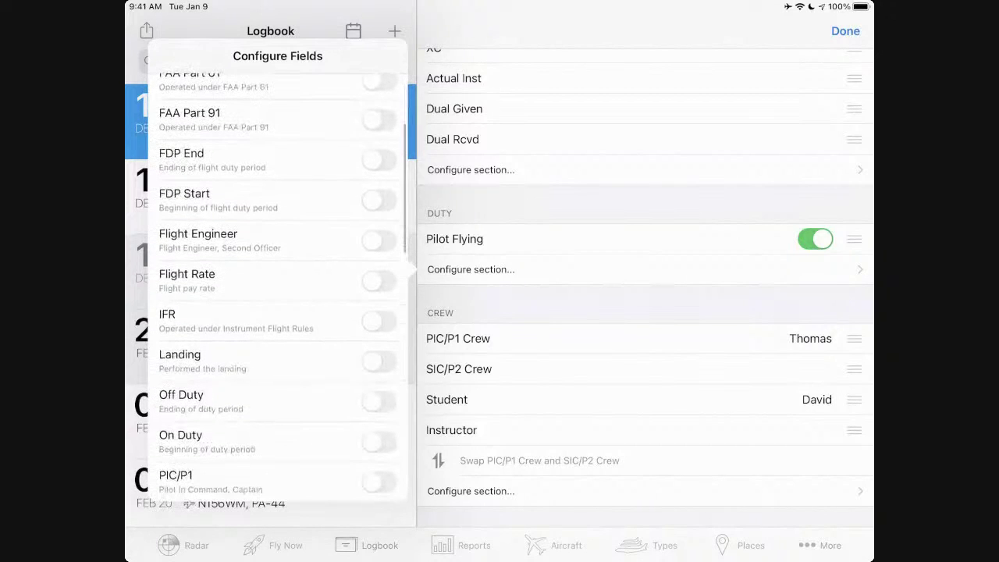
{"action": "left_click", "coordinate": [379, 281]}
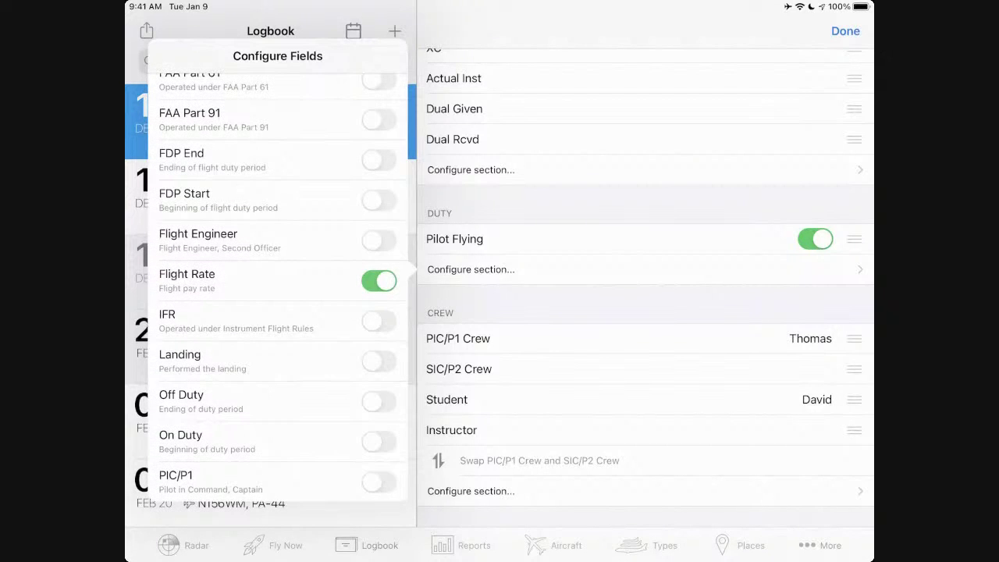
{"action": "scroll", "coordinate": [277, 289], "scroll_direction": "down", "scroll_amount": 10}
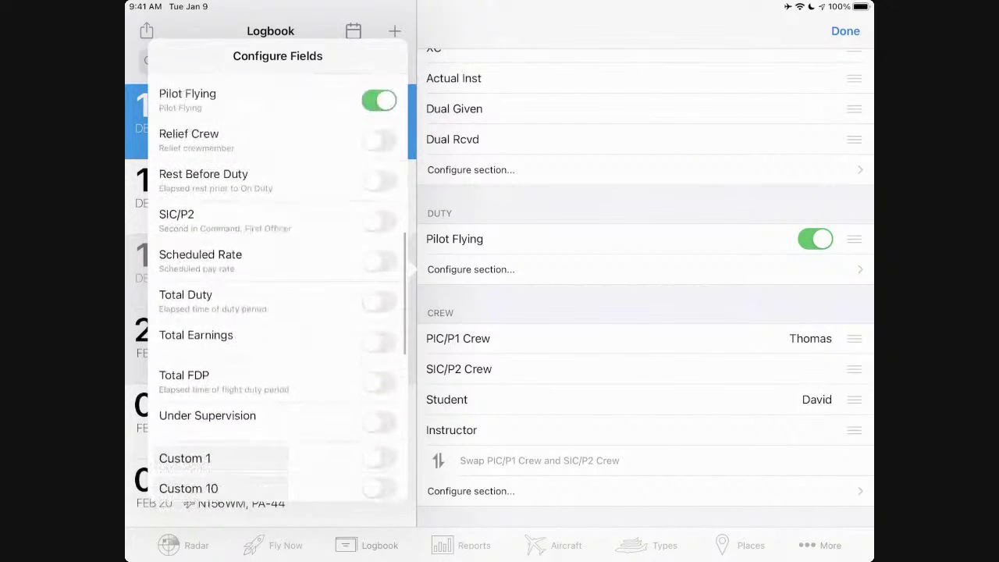
{"action": "left_click", "coordinate": [379, 292]}
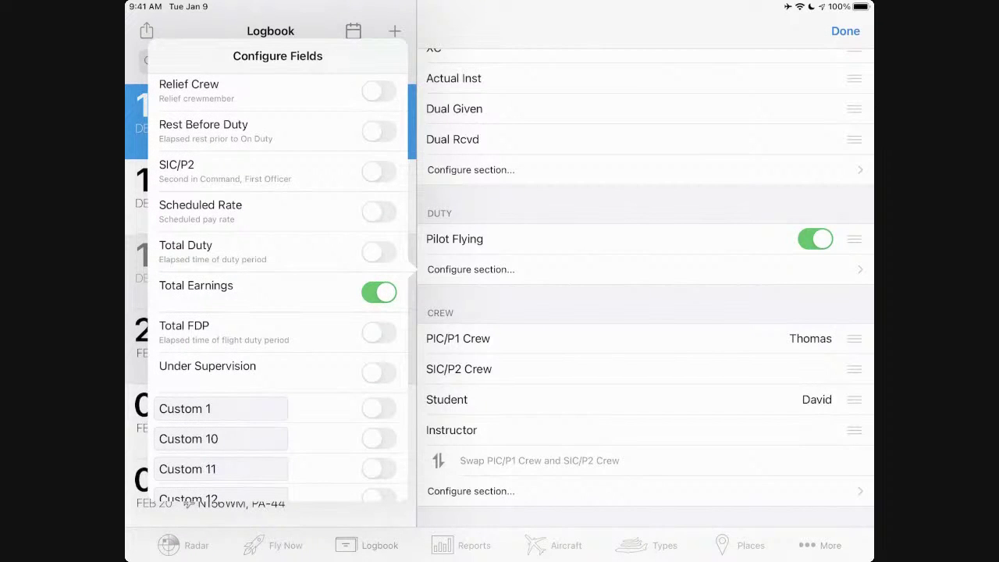
Step: Enable the On Duty and Off Duty fields in the Duty section and finish configuring the flight fields
{"action": "scroll", "coordinate": [277, 289], "scroll_direction": "up", "scroll_amount": 2}
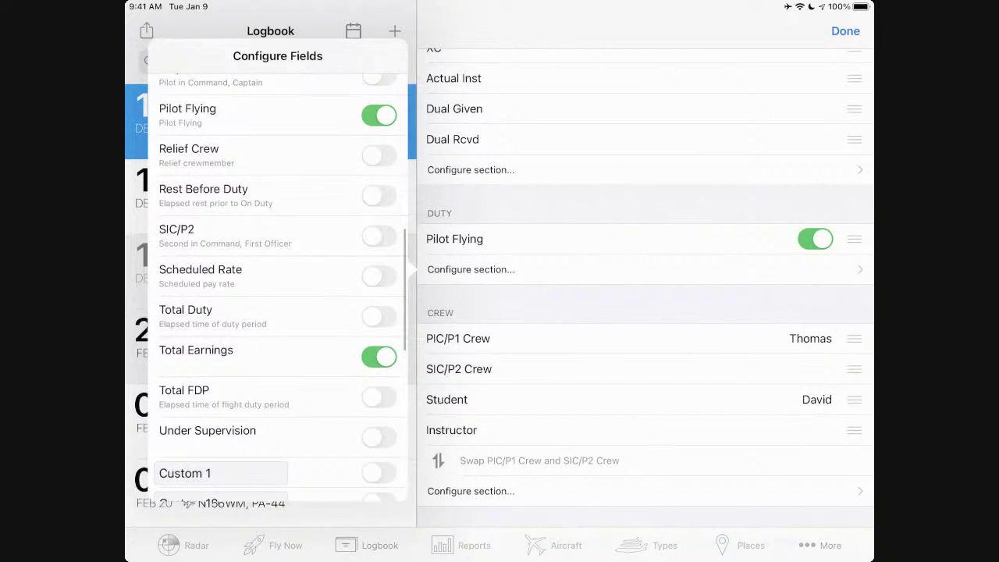
{"action": "scroll", "coordinate": [277, 289], "scroll_direction": "up", "scroll_amount": 12}
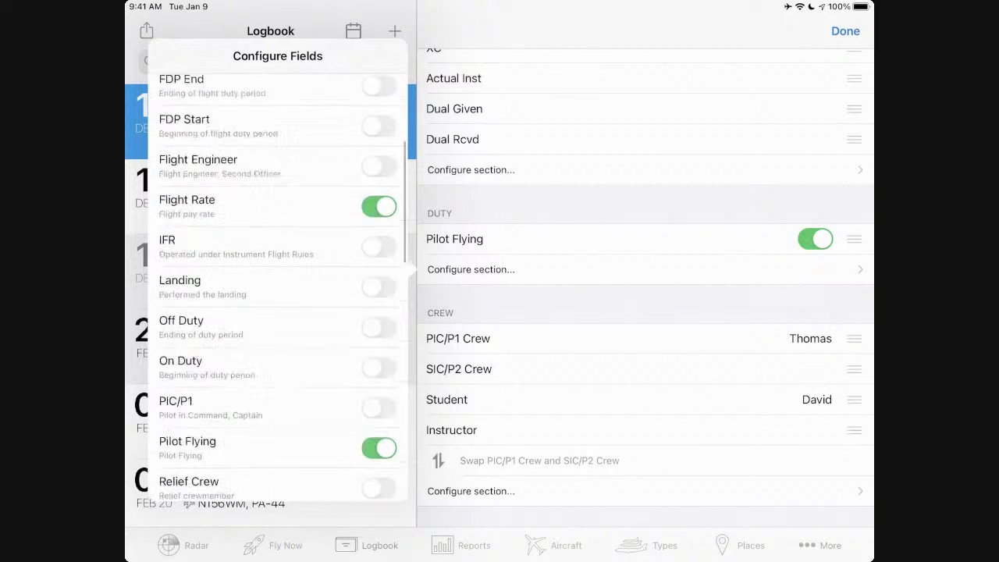
{"action": "scroll", "coordinate": [277, 289], "scroll_direction": "down", "scroll_amount": 4}
{"action": "left_click", "coordinate": [378, 398]}
{"action": "left_click", "coordinate": [378, 358]}
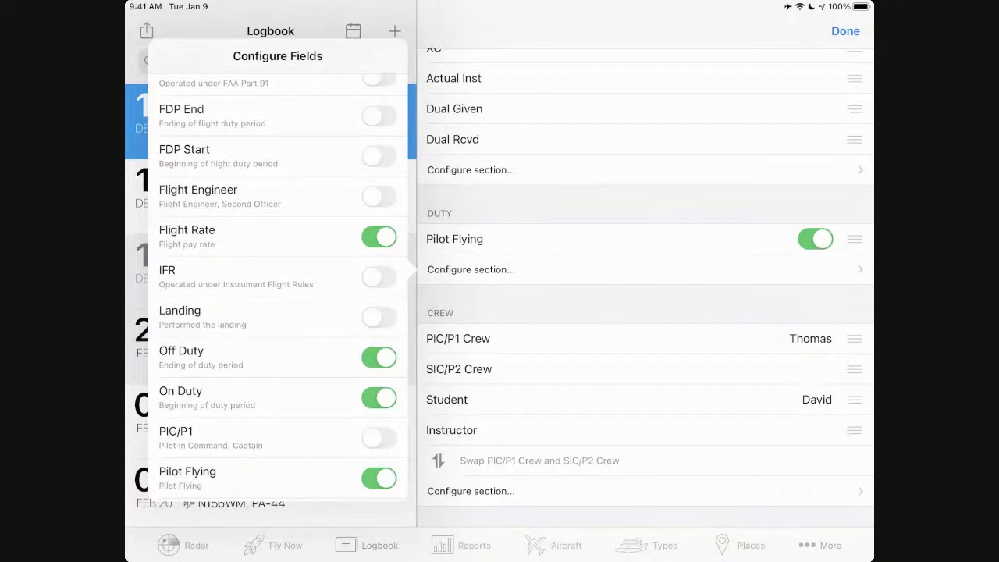
{"action": "left_click", "coordinate": [645, 270]}
{"action": "scroll", "coordinate": [646, 288], "scroll_direction": "up", "scroll_amount": 10}
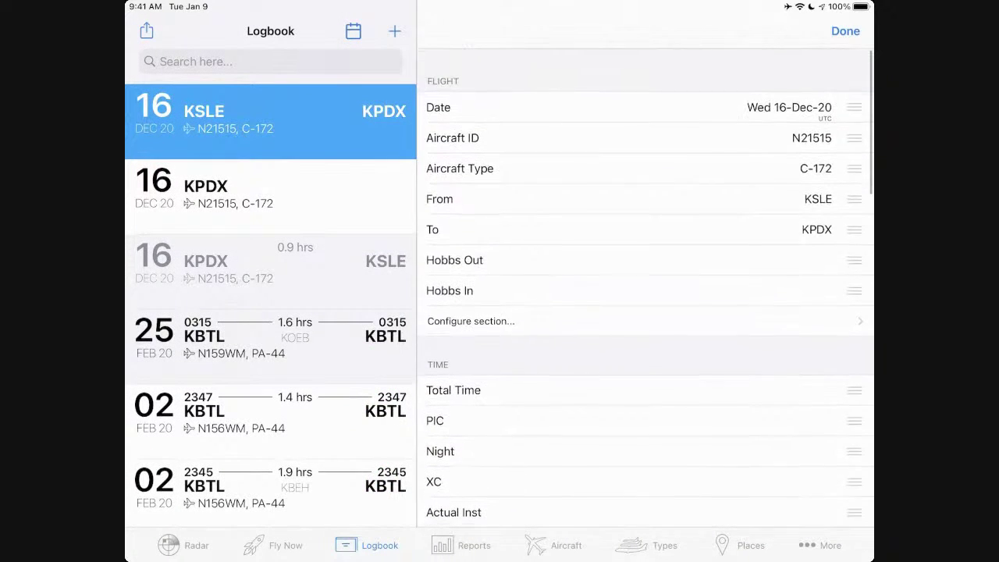
{"action": "scroll", "coordinate": [645, 292], "scroll_direction": "down", "scroll_amount": 2}
{"action": "left_click", "coordinate": [845, 31]}
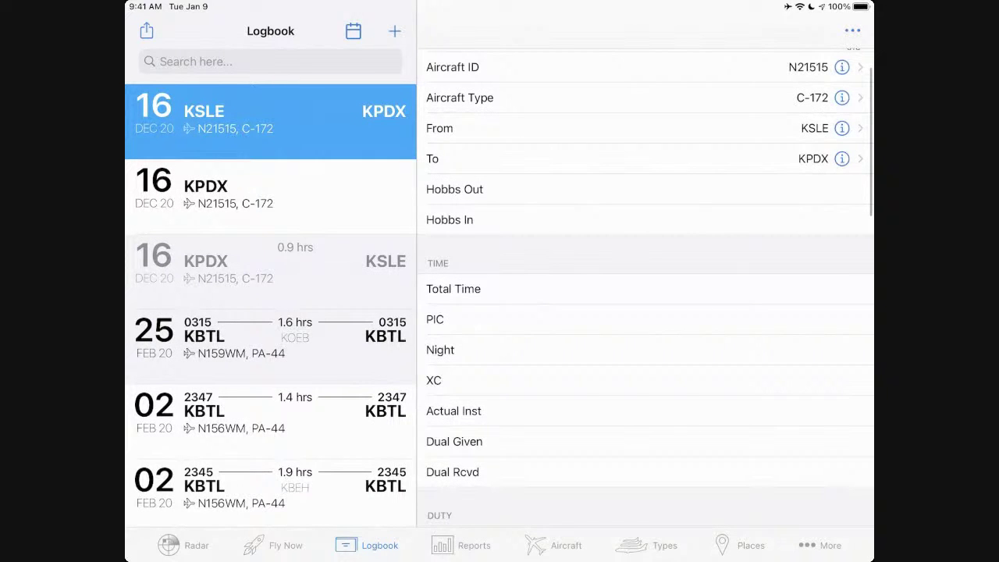
Step: Enter a total time of 1 hour for the KSLE to KPDX flight
{"action": "left_click", "coordinate": [858, 288]}
{"action": "type", "text": "1"}
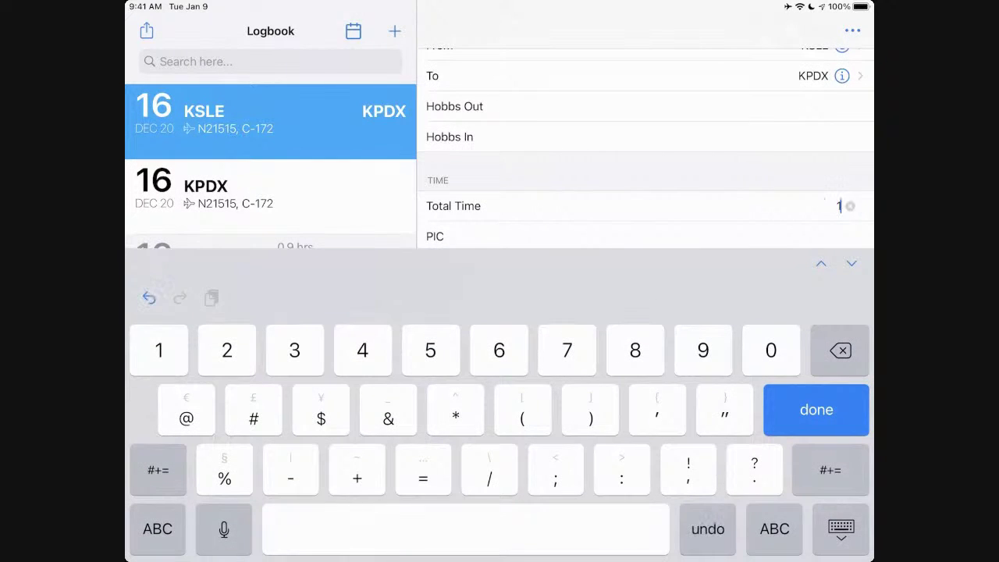
{"action": "left_click", "coordinate": [816, 409]}
Step: Set the flight's On Duty time to 1030 PST and its Off Duty time to 1100 PST
{"action": "scroll", "coordinate": [645, 312], "scroll_direction": "down", "scroll_amount": 3}
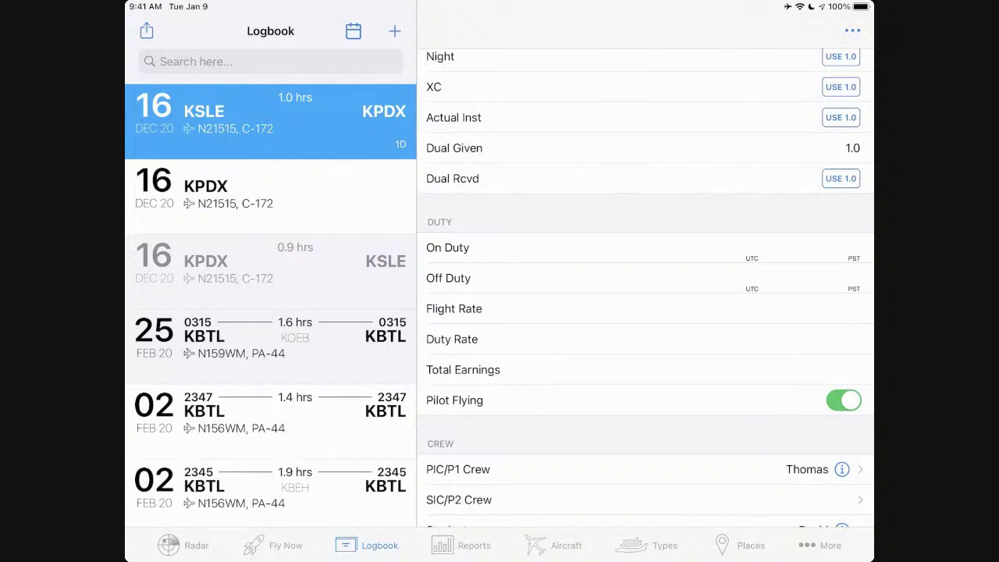
{"action": "left_click", "coordinate": [859, 248]}
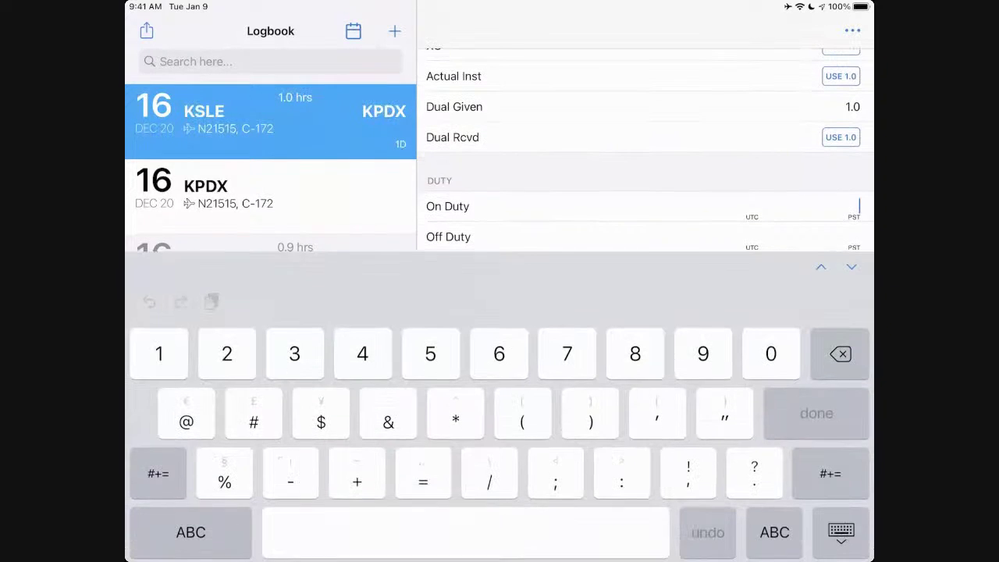
{"action": "type", "text": "1"}
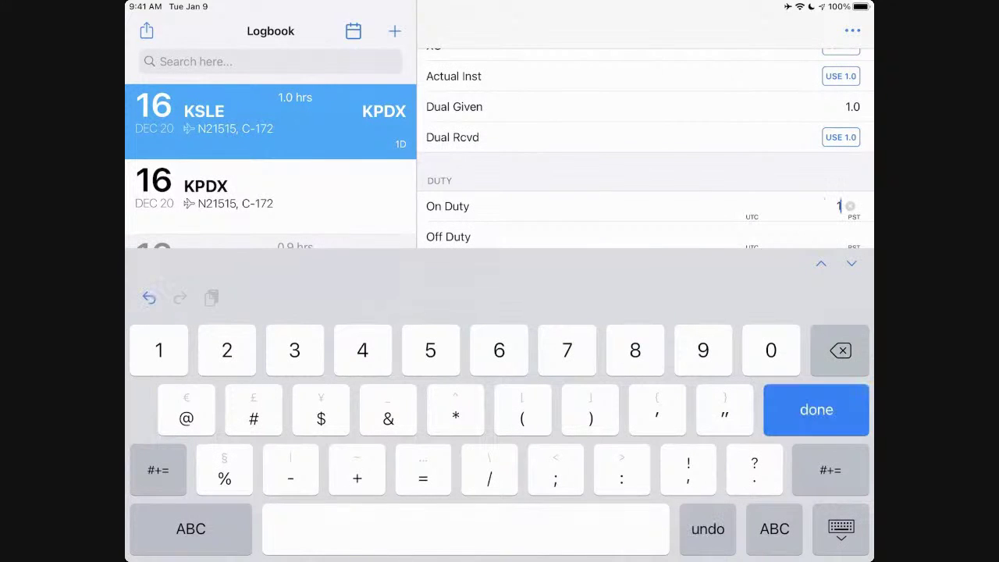
{"action": "type", "text": "030"}
{"action": "left_click", "coordinate": [816, 410]}
{"action": "left_click", "coordinate": [858, 237]}
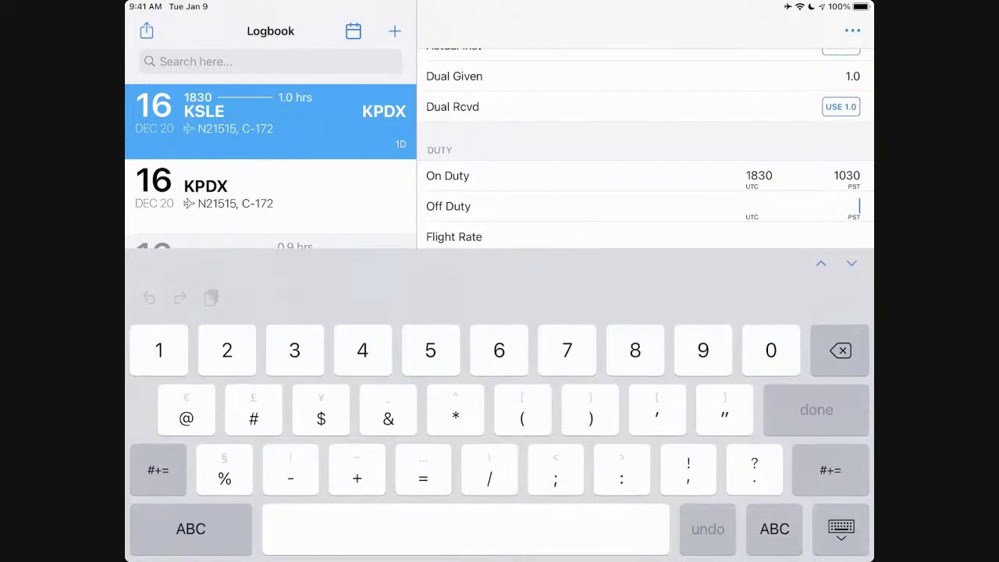
{"action": "type", "text": "1100"}
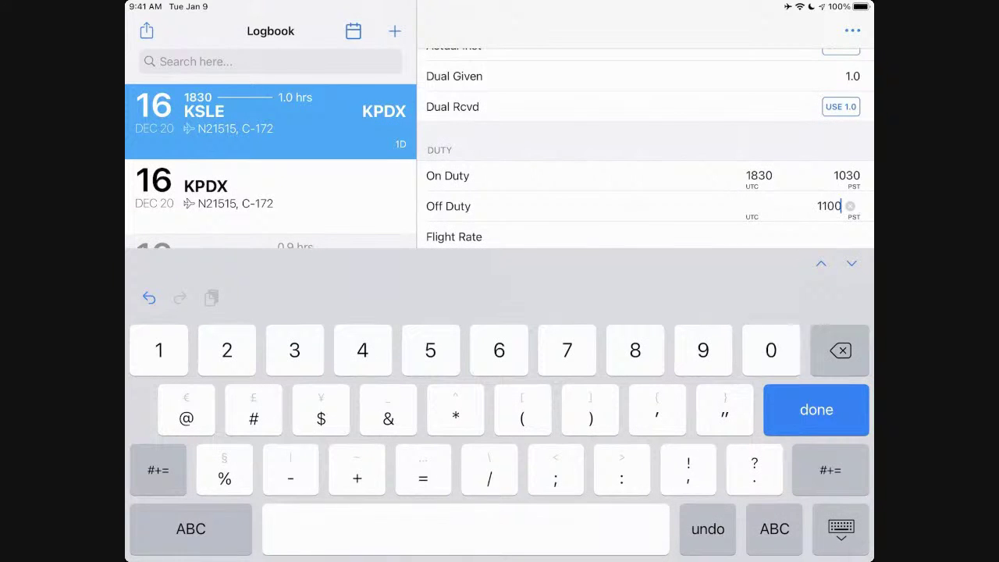
{"action": "left_click", "coordinate": [816, 409]}
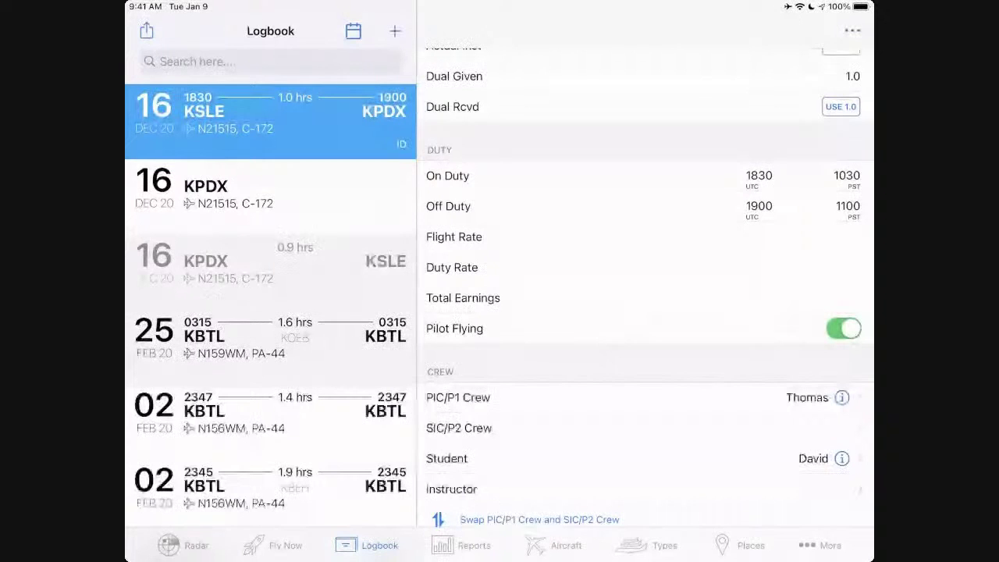
Step: Enable the Total Duty field in the Duty section of the KSLE to KPDX flight
{"action": "scroll", "coordinate": [645, 289], "scroll_direction": "up", "scroll_amount": 4}
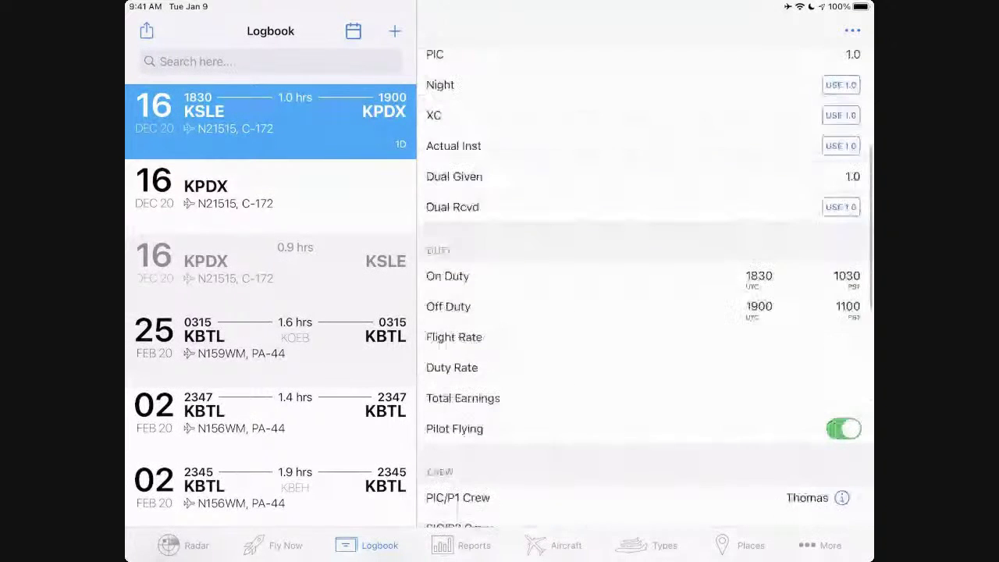
{"action": "scroll", "coordinate": [645, 289], "scroll_direction": "down", "scroll_amount": 1}
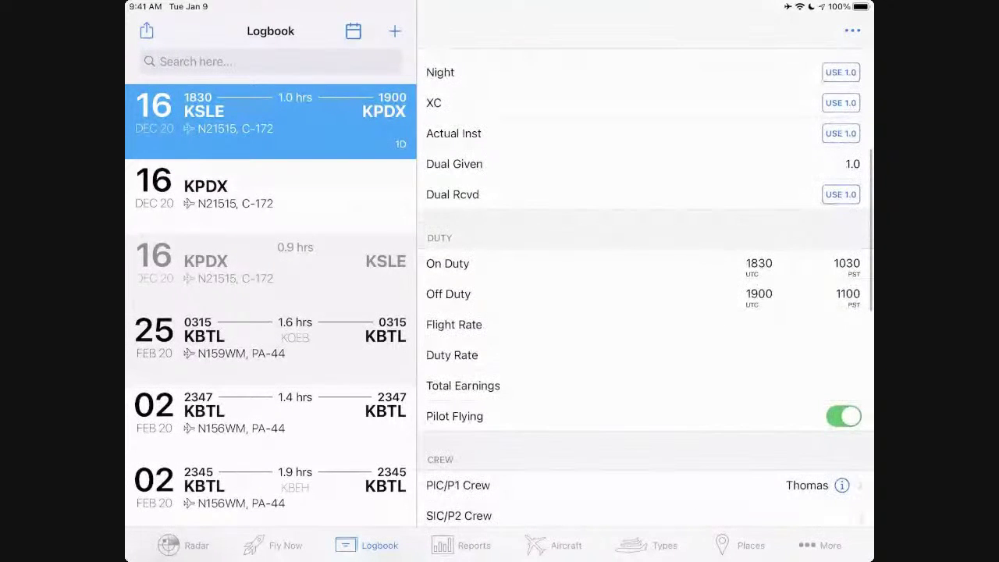
{"action": "scroll", "coordinate": [645, 289], "scroll_direction": "down", "scroll_amount": 1}
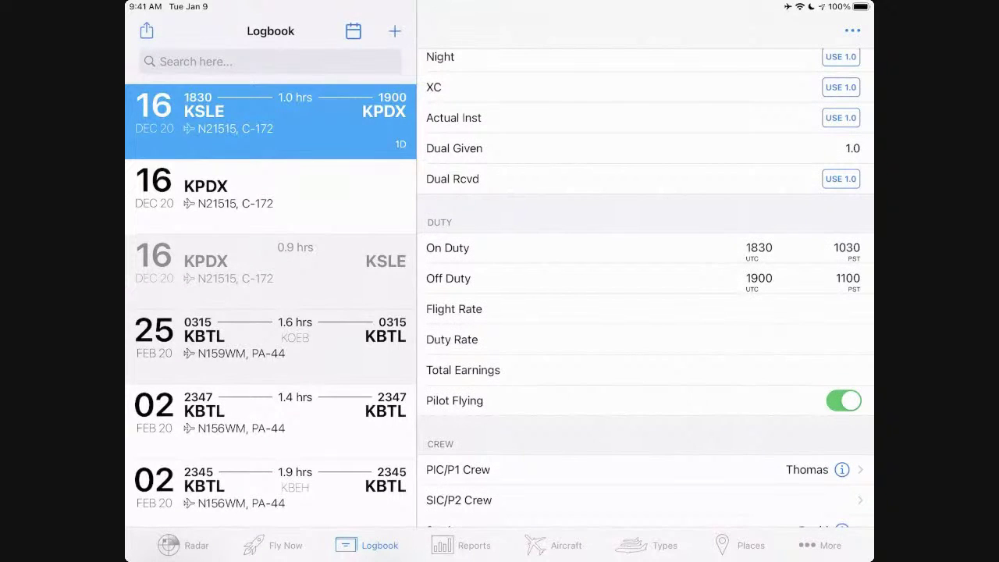
{"action": "left_click", "coordinate": [852, 30]}
{"action": "left_click", "coordinate": [755, 261]}
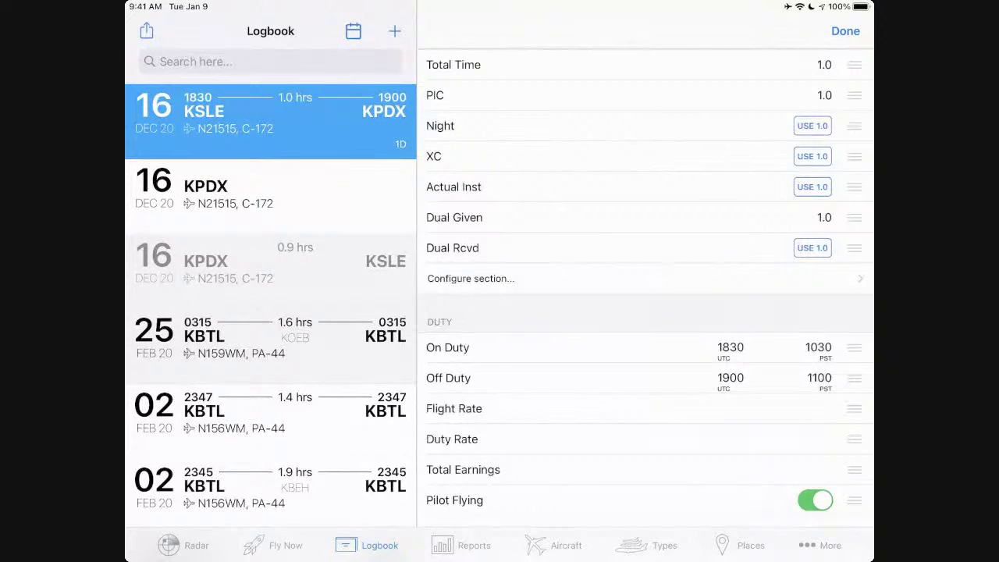
{"action": "scroll", "coordinate": [646, 289], "scroll_direction": "down", "scroll_amount": 5}
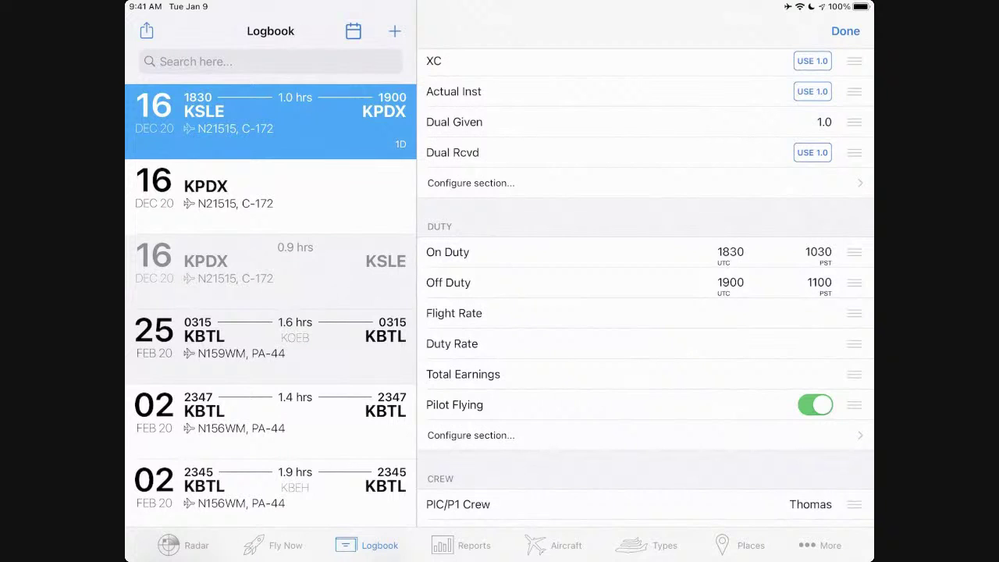
{"action": "left_click", "coordinate": [470, 434]}
{"action": "scroll", "coordinate": [646, 242], "scroll_direction": "down", "scroll_amount": 5}
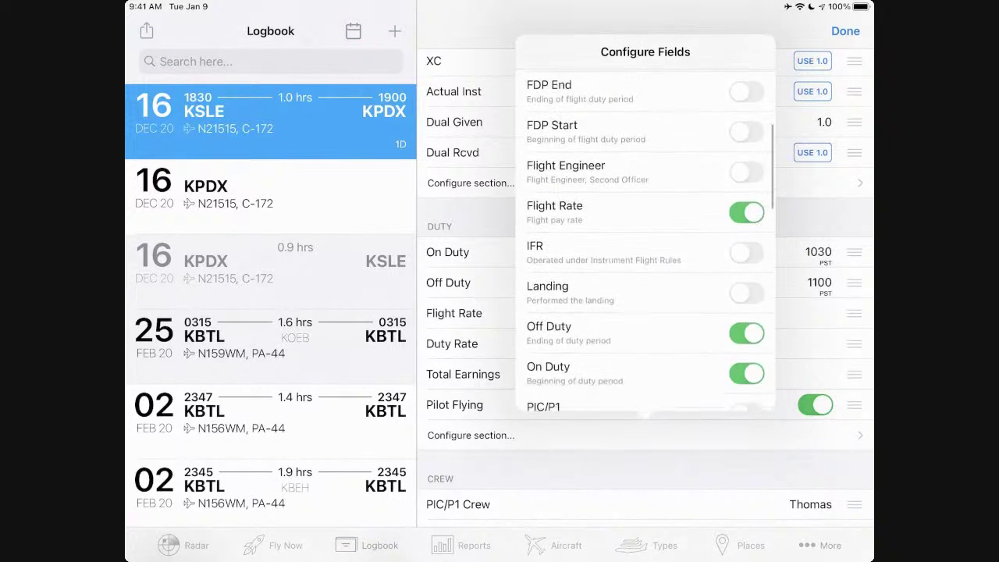
{"action": "scroll", "coordinate": [646, 242], "scroll_direction": "down", "scroll_amount": 5}
{"action": "left_click", "coordinate": [746, 229]}
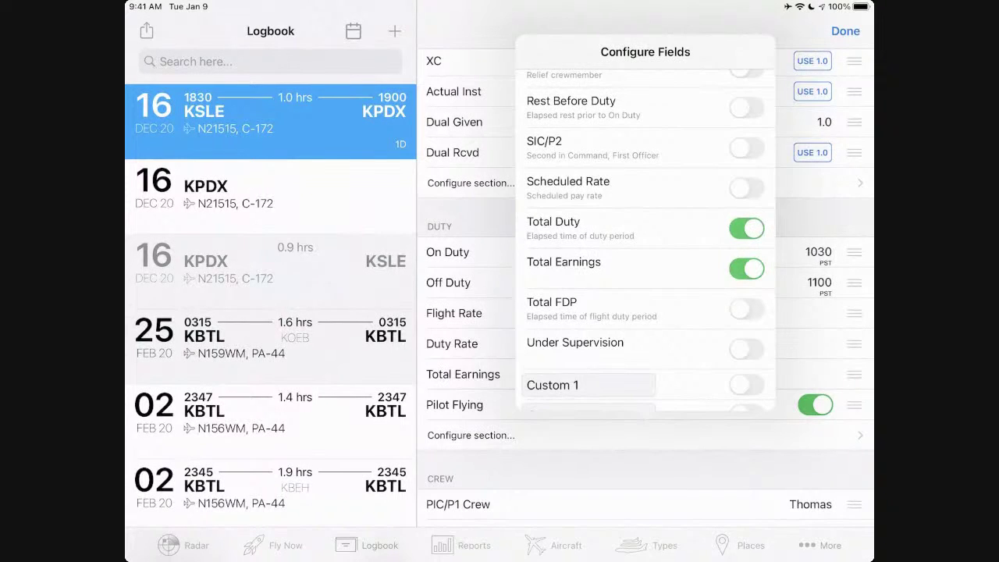
{"action": "left_click", "coordinate": [646, 476]}
{"action": "scroll", "coordinate": [645, 312], "scroll_direction": "down", "scroll_amount": 4}
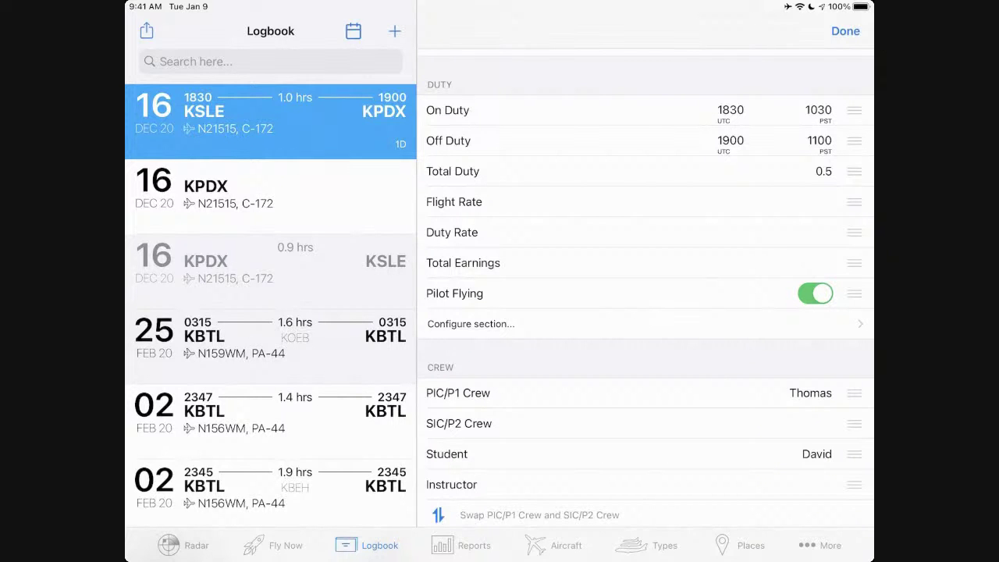
Step: Compare the flight rate, duty rate and total earnings fields of the other 16 Dec KPDX flight with the KSLE to KPDX flight
{"action": "left_click", "coordinate": [270, 195]}
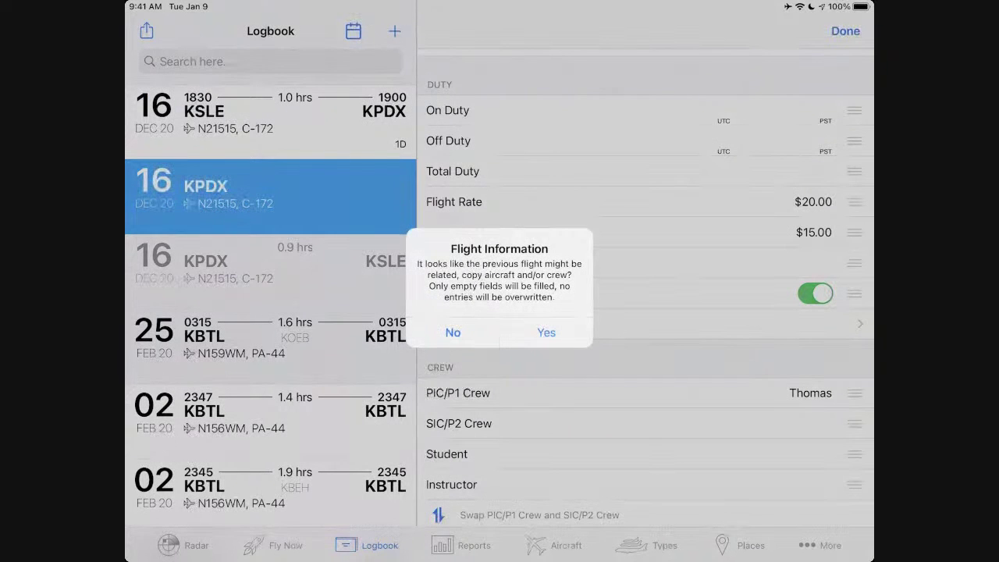
{"action": "left_click", "coordinate": [453, 332]}
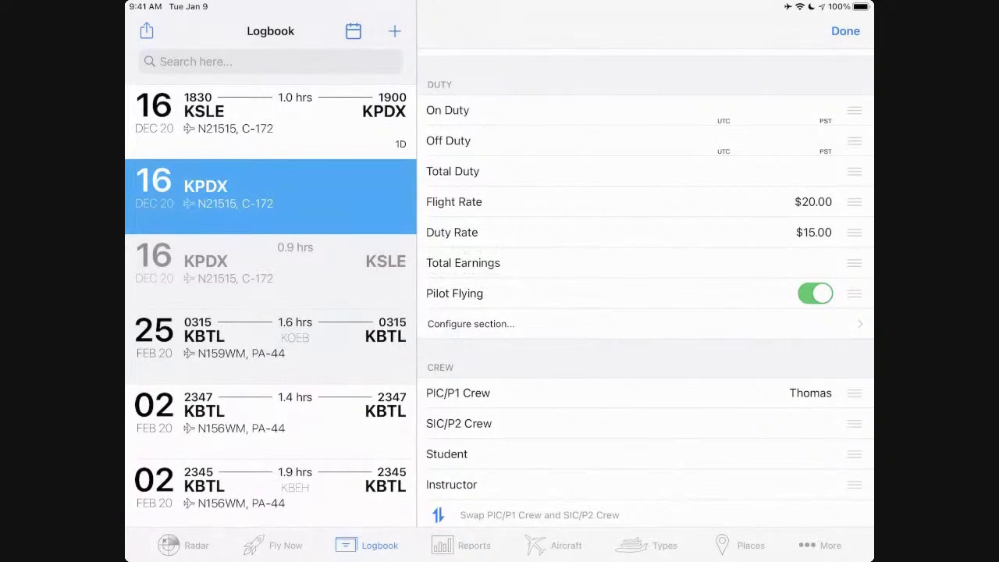
{"action": "left_click", "coordinate": [270, 121]}
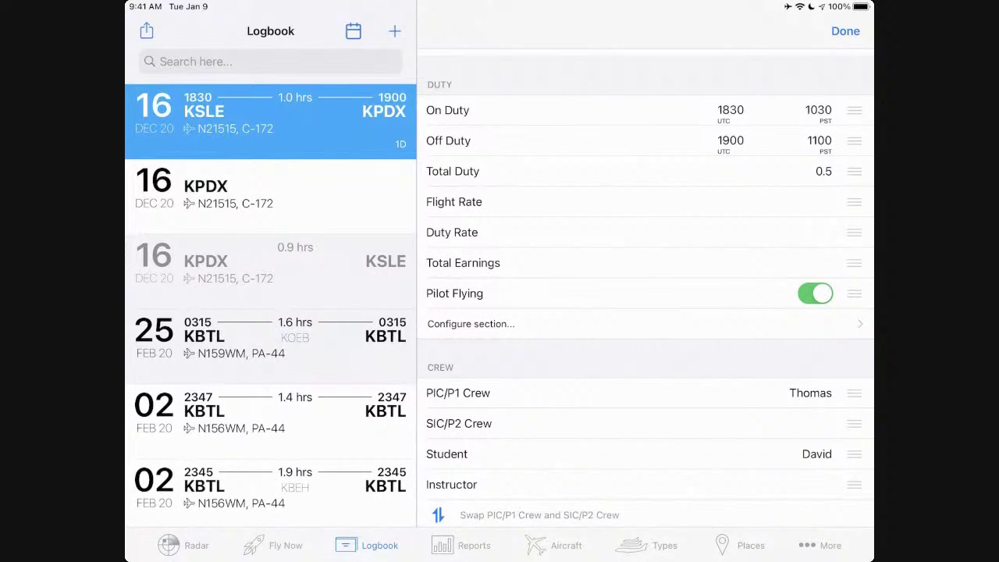
{"action": "scroll", "coordinate": [645, 288], "scroll_direction": "up", "scroll_amount": 2}
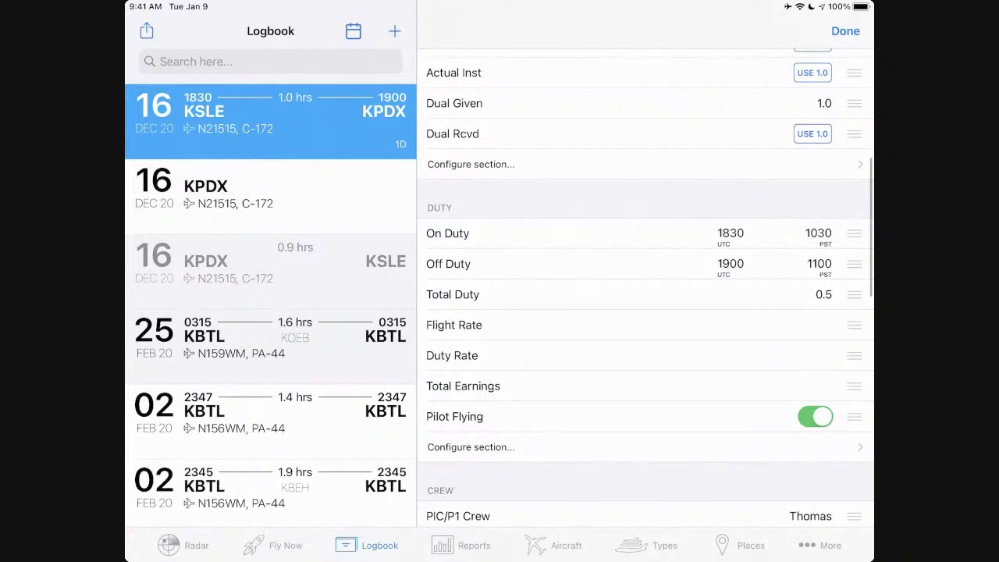
{"action": "scroll", "coordinate": [645, 289], "scroll_direction": "up", "scroll_amount": 2}
{"action": "scroll", "coordinate": [646, 289], "scroll_direction": "down", "scroll_amount": 1}
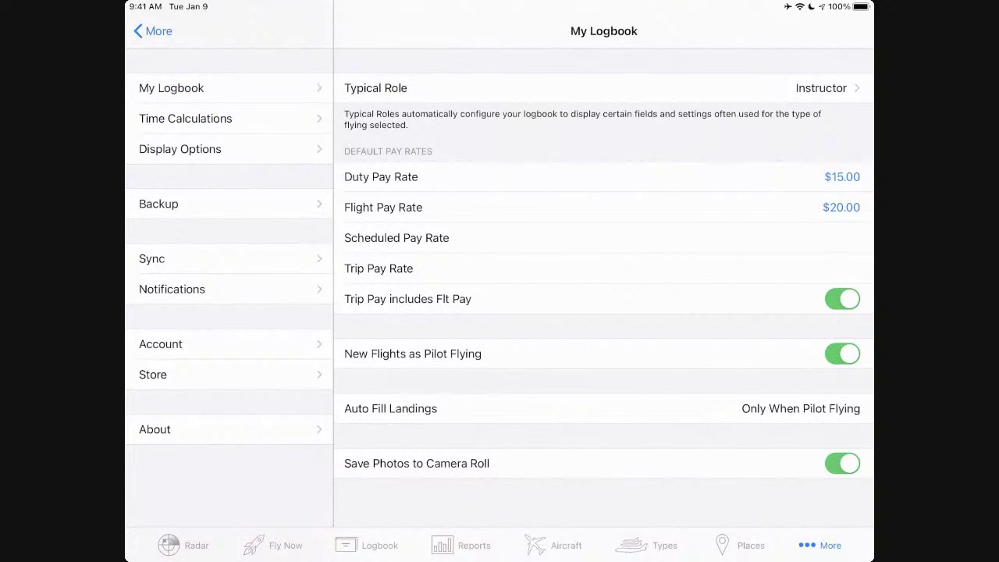
Step: Check the default pay rates in the My Logbook settings and review the time and duty fields of the KSLE to KPDX flight
{"action": "scroll", "coordinate": [604, 271], "scroll_direction": "down", "scroll_amount": 2}
{"action": "left_click", "coordinate": [154, 30]}
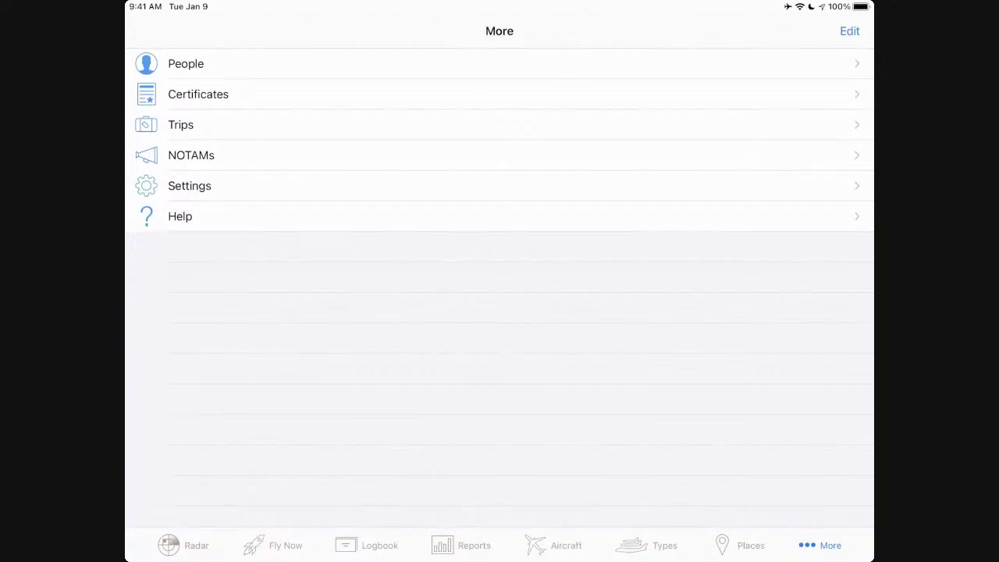
{"action": "left_click", "coordinate": [366, 545]}
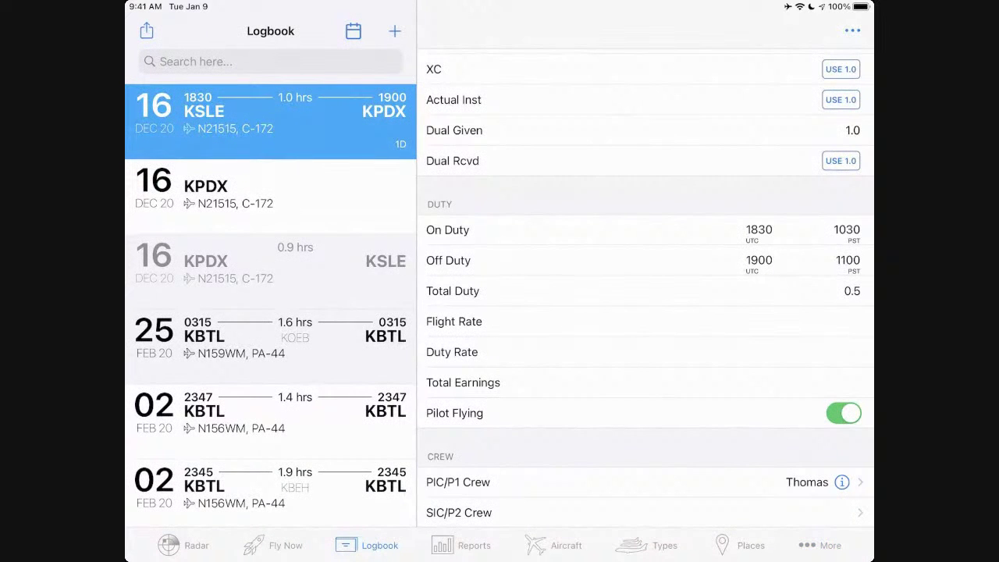
{"action": "scroll", "coordinate": [646, 288], "scroll_direction": "up", "scroll_amount": 5}
{"action": "scroll", "coordinate": [646, 289], "scroll_direction": "down", "scroll_amount": 2}
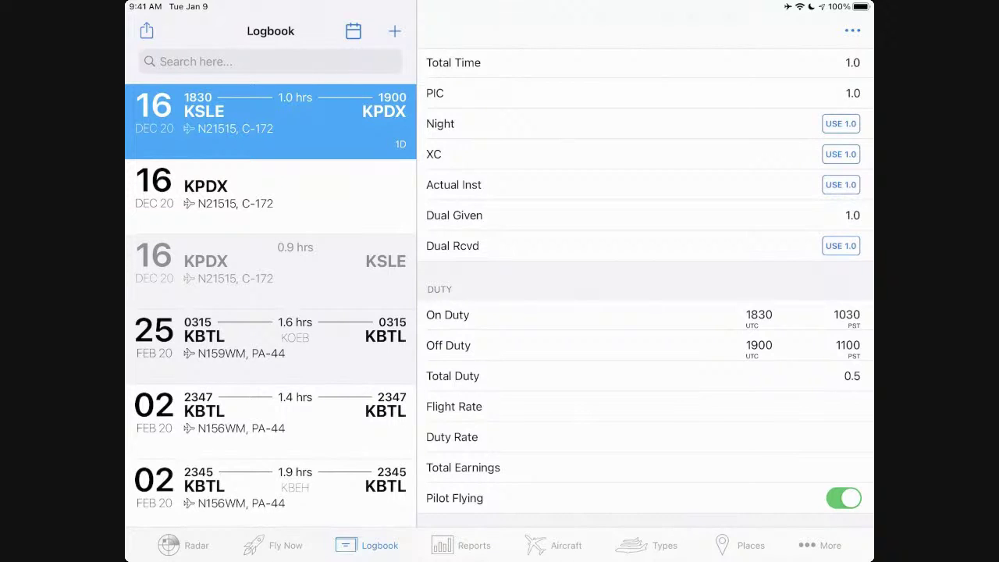
{"action": "scroll", "coordinate": [645, 289], "scroll_direction": "up", "scroll_amount": 5}
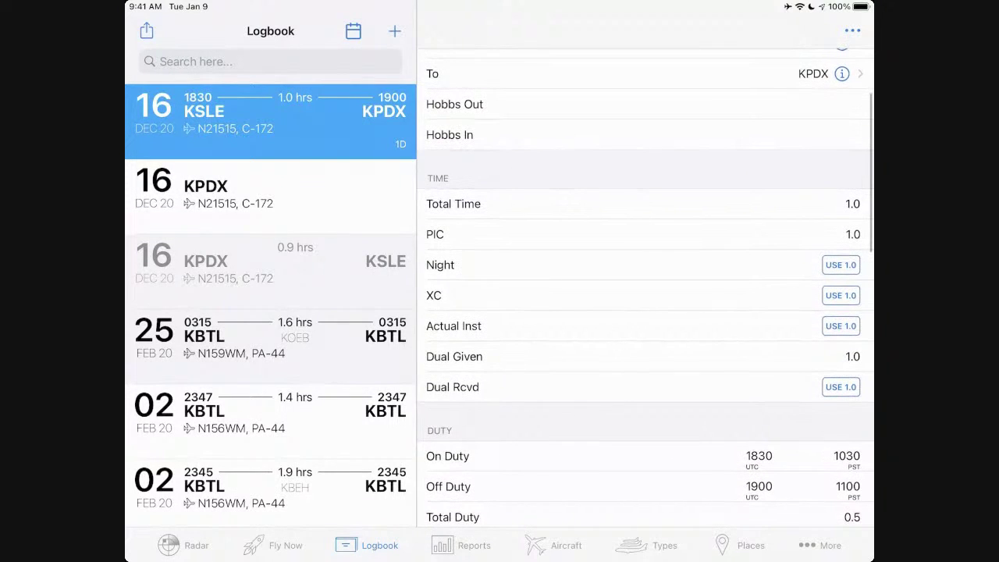
{"action": "scroll", "coordinate": [646, 289], "scroll_direction": "down", "scroll_amount": 2}
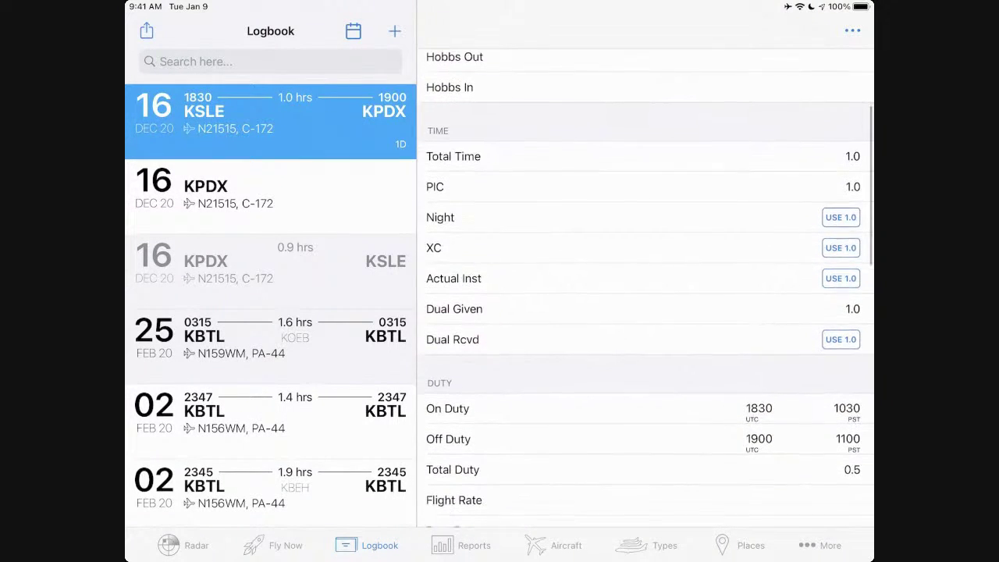
{"action": "scroll", "coordinate": [645, 289], "scroll_direction": "up", "scroll_amount": 3}
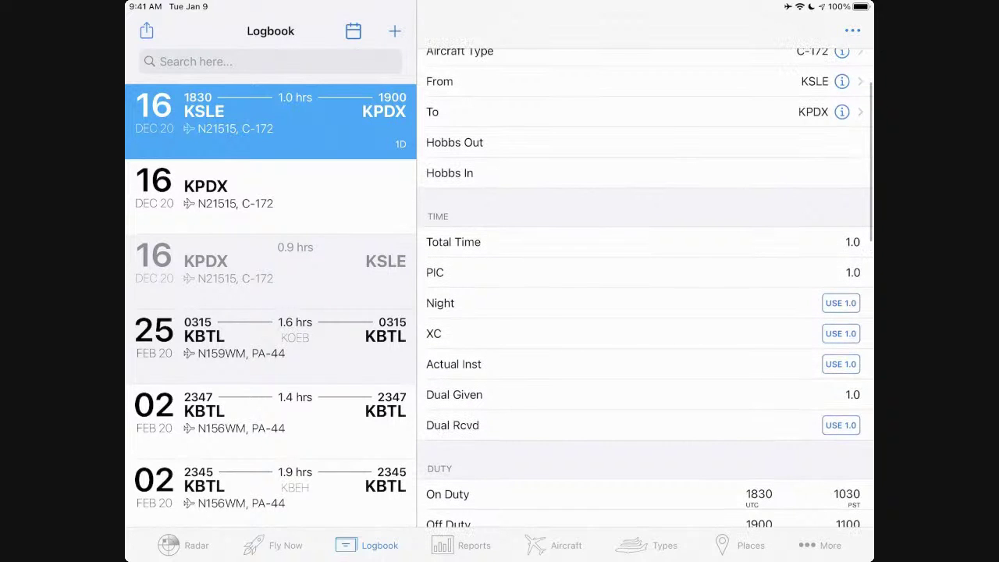
Step: Enable the Out and In fields in the flight section that holds the From, To and Hobbs fields
{"action": "left_click", "coordinate": [853, 30]}
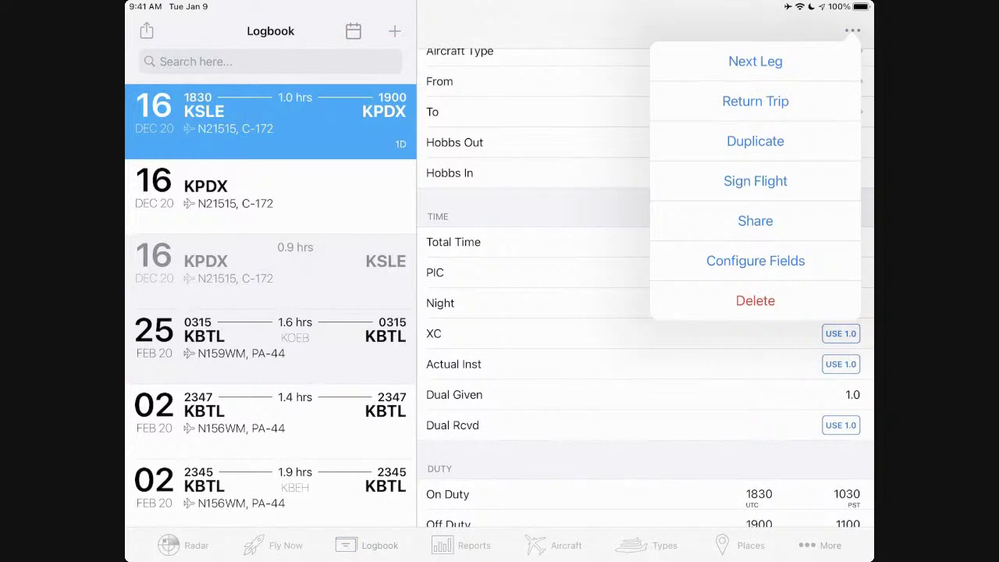
{"action": "left_click", "coordinate": [755, 261]}
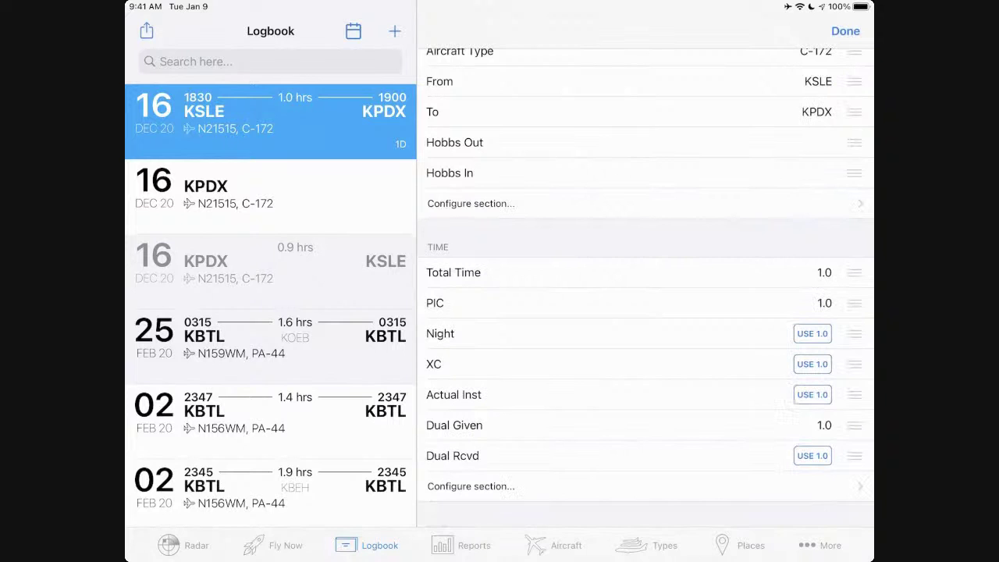
{"action": "left_click", "coordinate": [470, 203]}
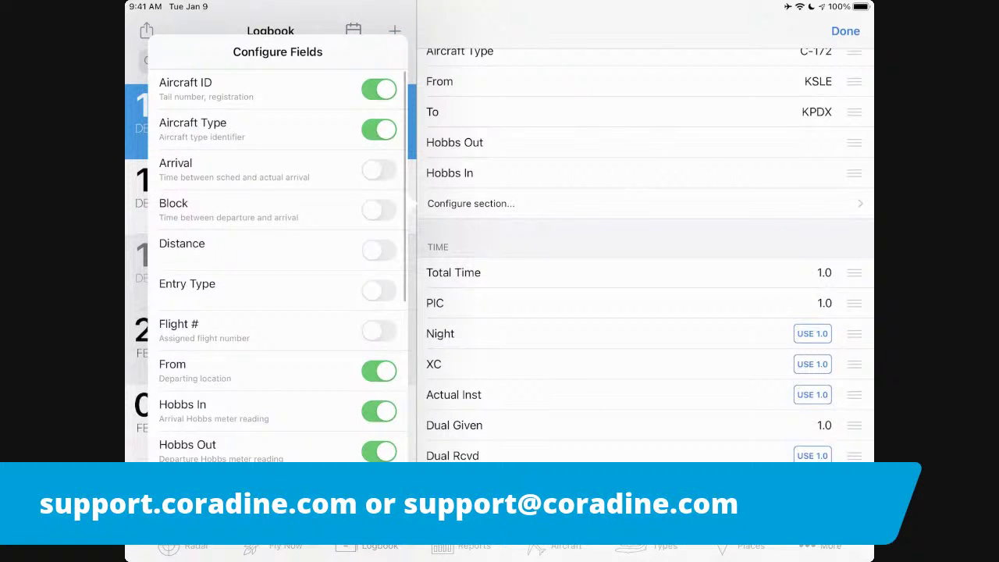
{"action": "scroll", "coordinate": [277, 265], "scroll_direction": "down", "scroll_amount": 3}
{"action": "scroll", "coordinate": [277, 265], "scroll_direction": "down", "scroll_amount": 5}
{"action": "scroll", "coordinate": [277, 265], "scroll_direction": "up", "scroll_amount": 2}
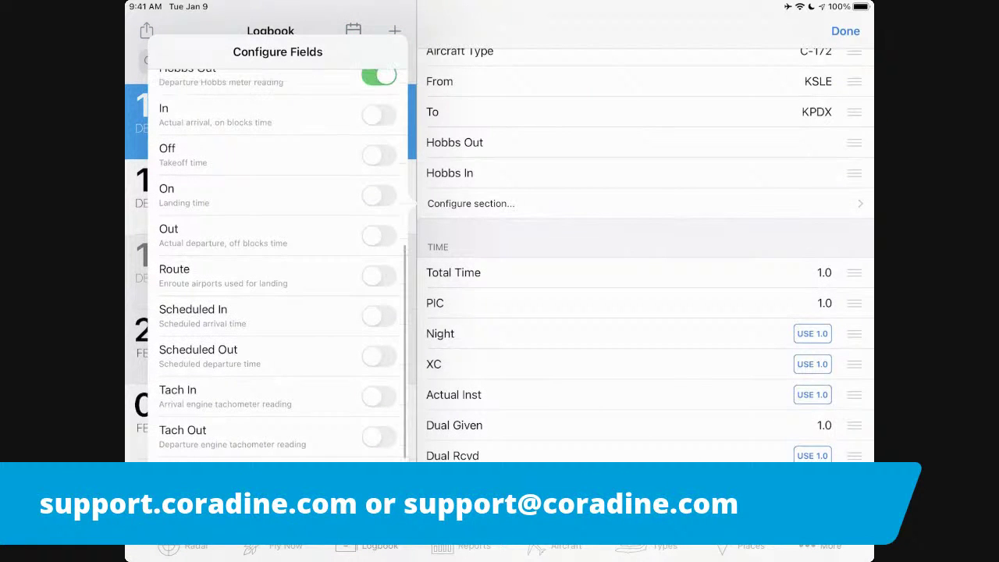
{"action": "left_click", "coordinate": [378, 237]}
{"action": "left_click", "coordinate": [378, 116]}
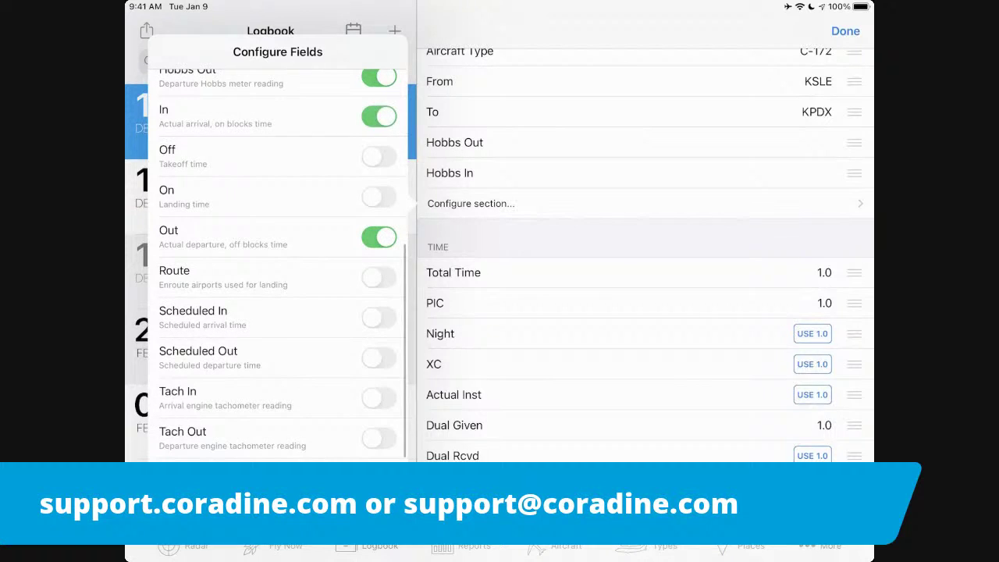
{"action": "left_click", "coordinate": [625, 242]}
Step: Add a new flight from KPDX and set its Out time to 1000 PST
{"action": "left_click", "coordinate": [394, 31]}
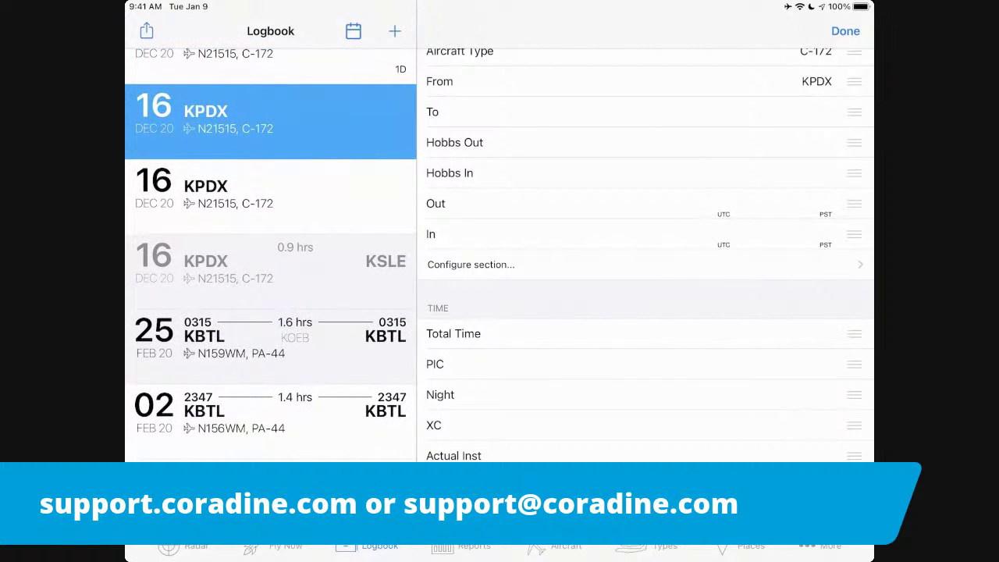
{"action": "left_click", "coordinate": [845, 31]}
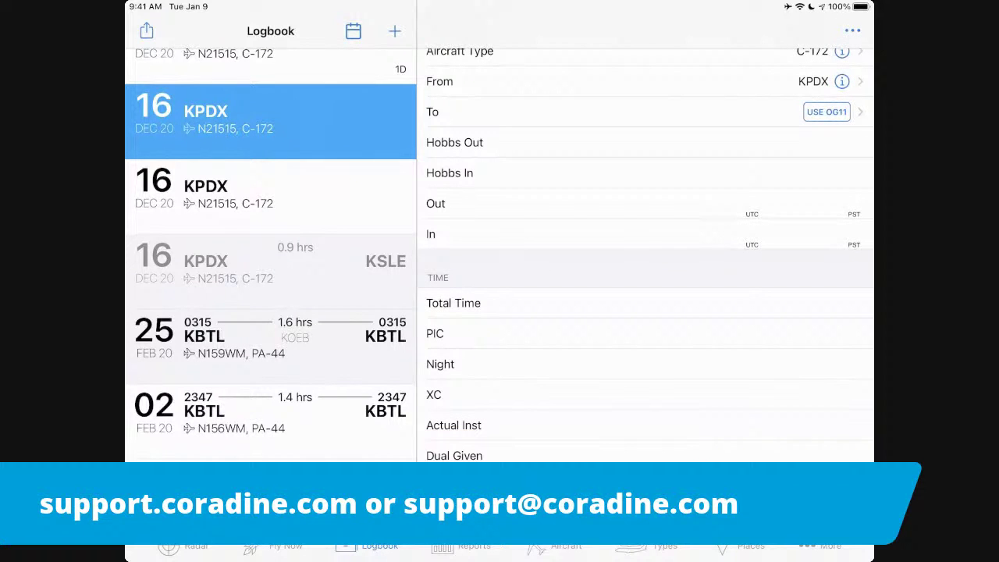
{"action": "left_click", "coordinate": [859, 203]}
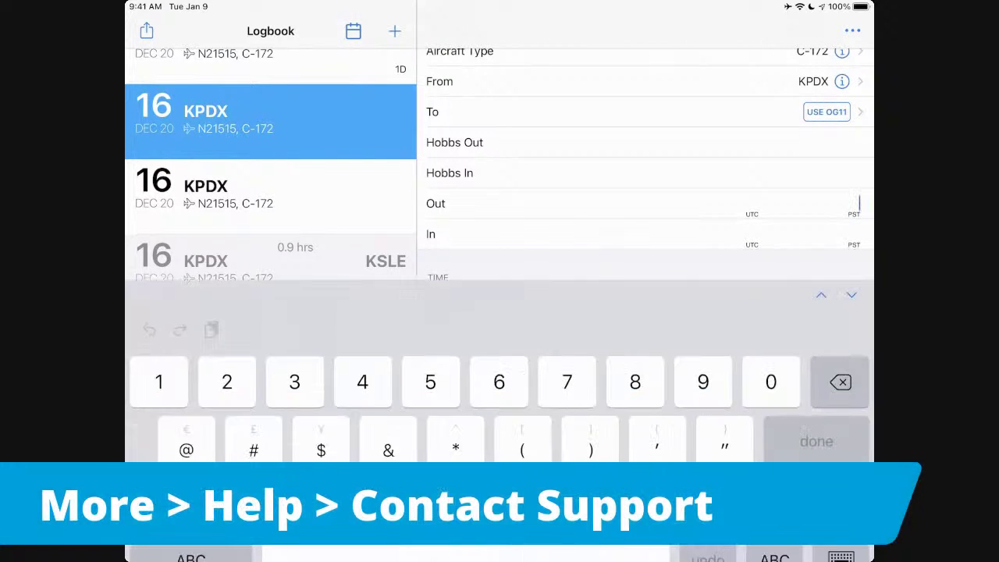
{"action": "type", "text": "1000"}
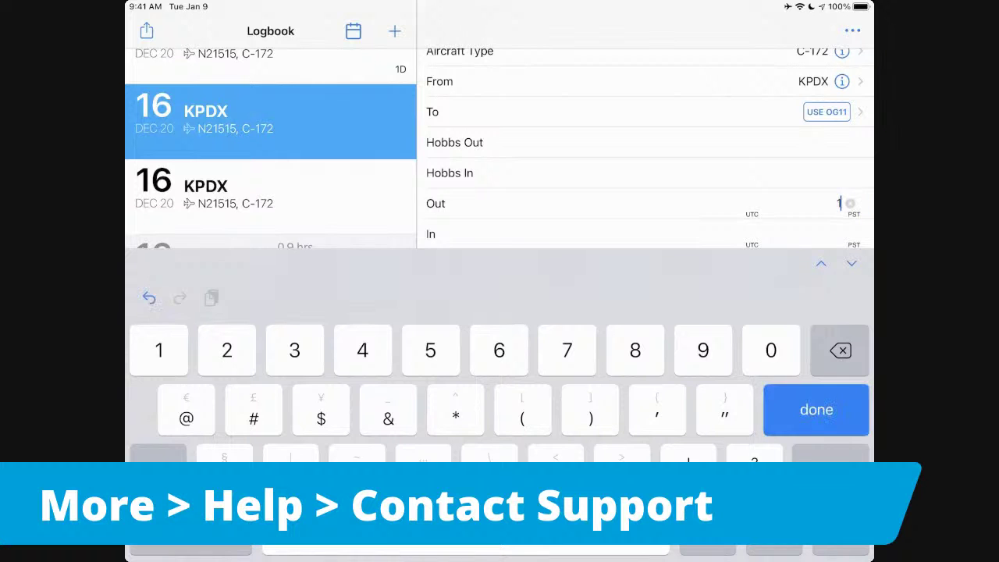
{"action": "left_click", "coordinate": [816, 409]}
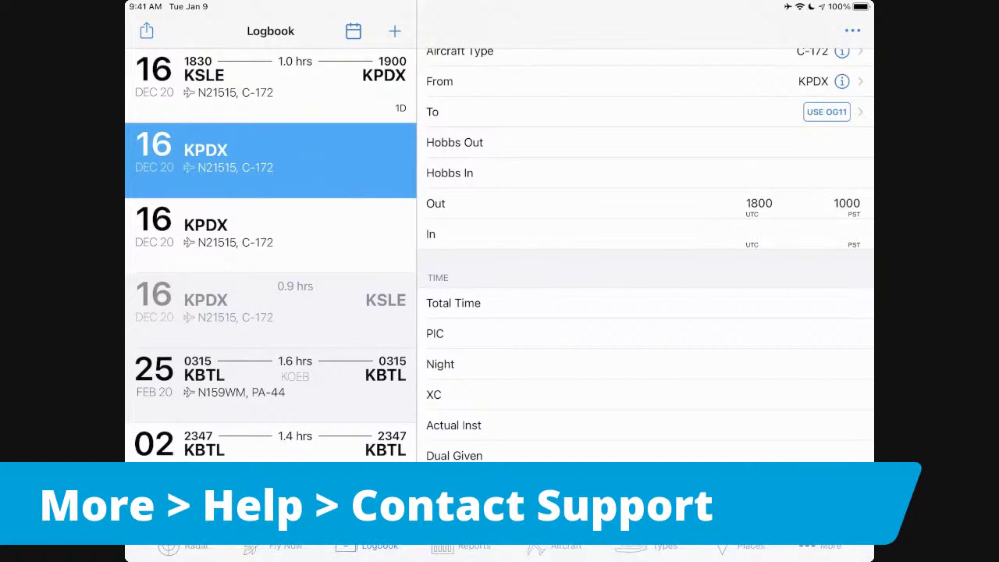
Step: Set the new KPDX flight's In time to 1100 PST
{"action": "left_click", "coordinate": [853, 234]}
{"action": "type", "text": "1100"}
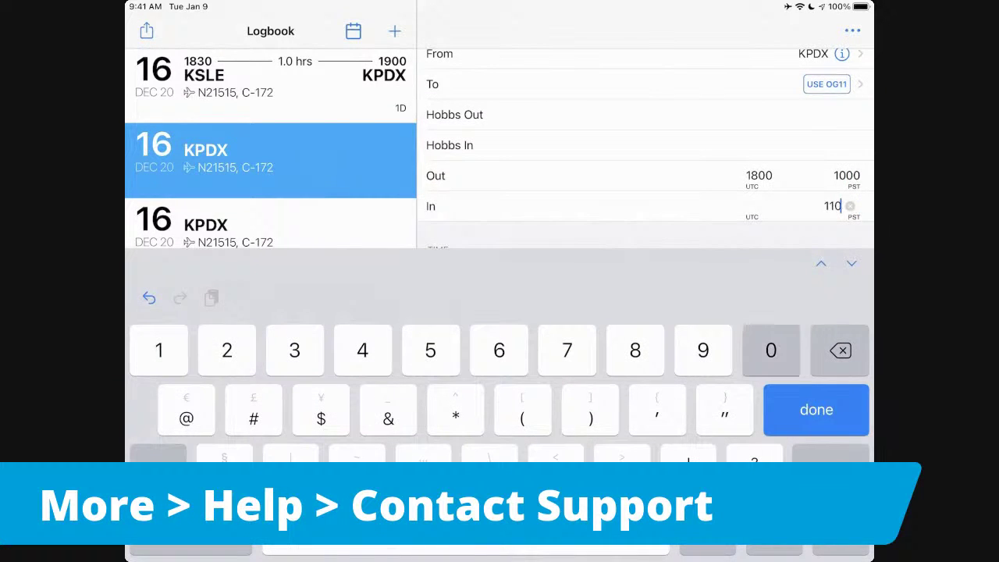
{"action": "left_click", "coordinate": [816, 410]}
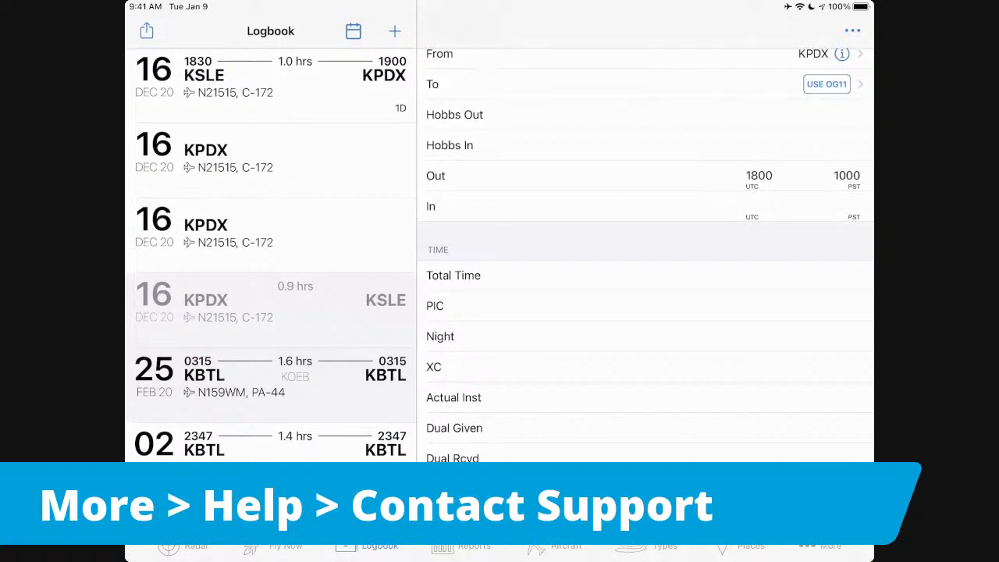
{"action": "left_click", "coordinate": [835, 206]}
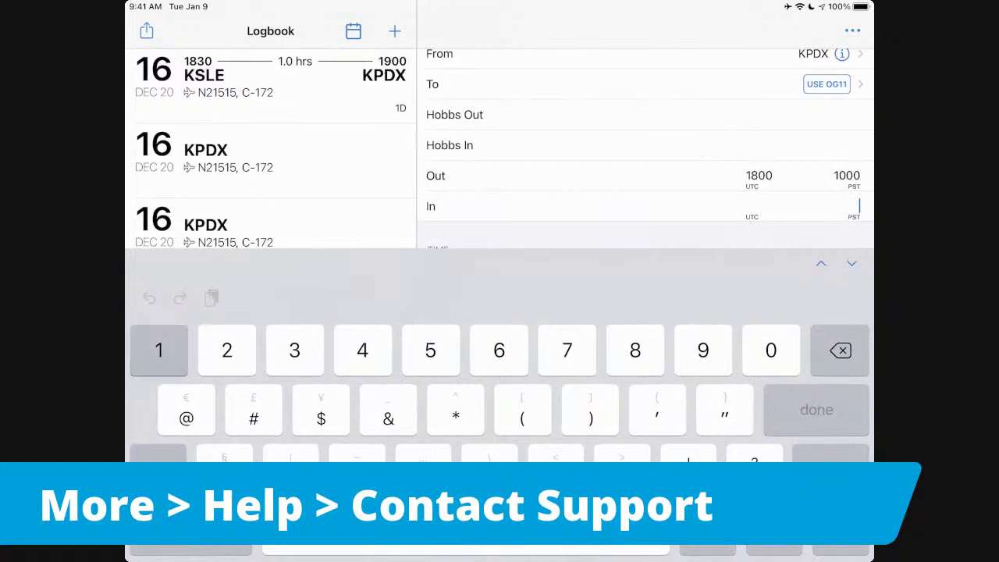
{"action": "type", "text": "1100"}
{"action": "left_click", "coordinate": [816, 410]}
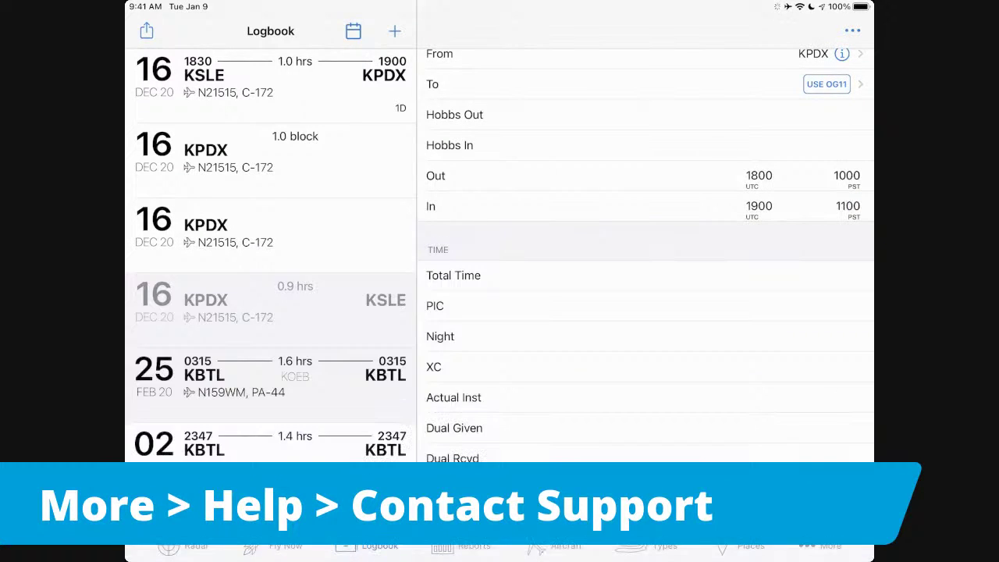
Step: Review the new flight's time and duty fields, and set total time to calculate from Out / In in the Time Calculations settings
{"action": "scroll", "coordinate": [645, 257], "scroll_direction": "down", "scroll_amount": 5}
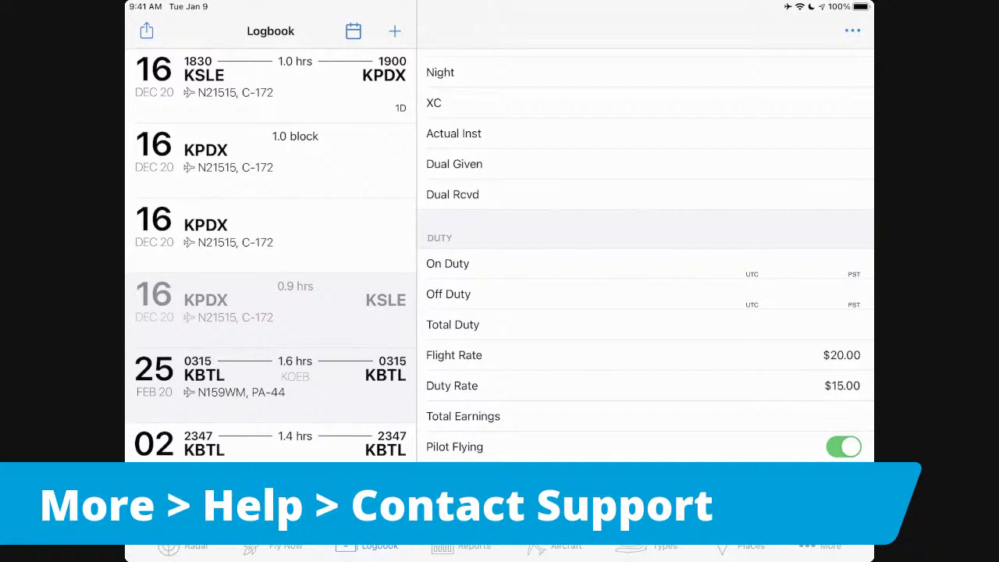
{"action": "scroll", "coordinate": [645, 249], "scroll_direction": "up", "scroll_amount": 10}
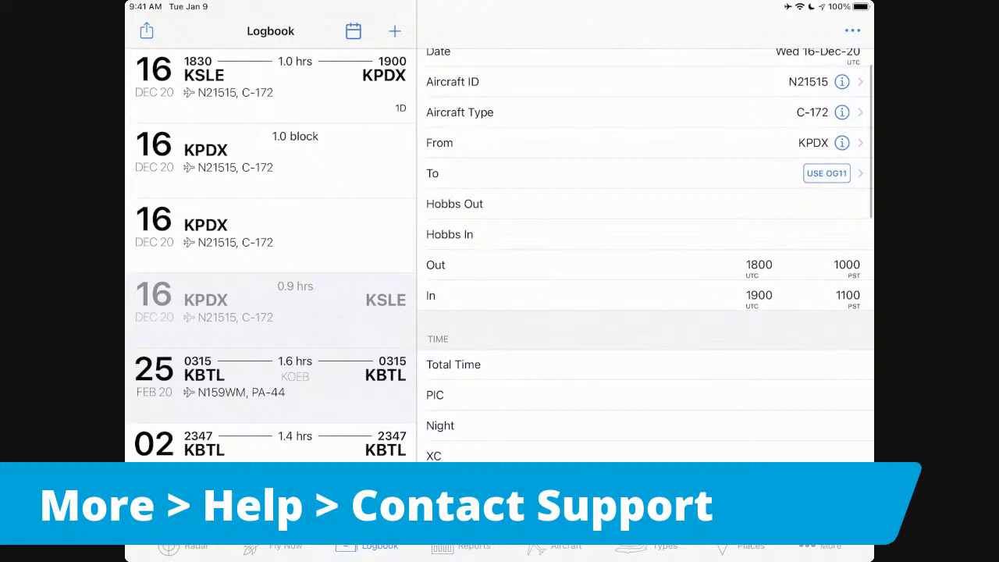
{"action": "left_click", "coordinate": [820, 547]}
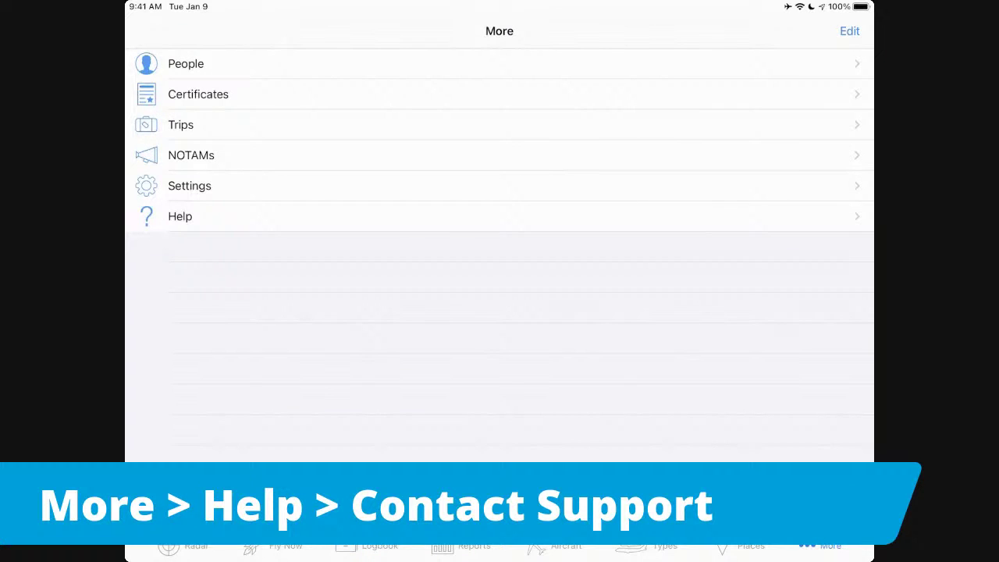
{"action": "left_click", "coordinate": [189, 186]}
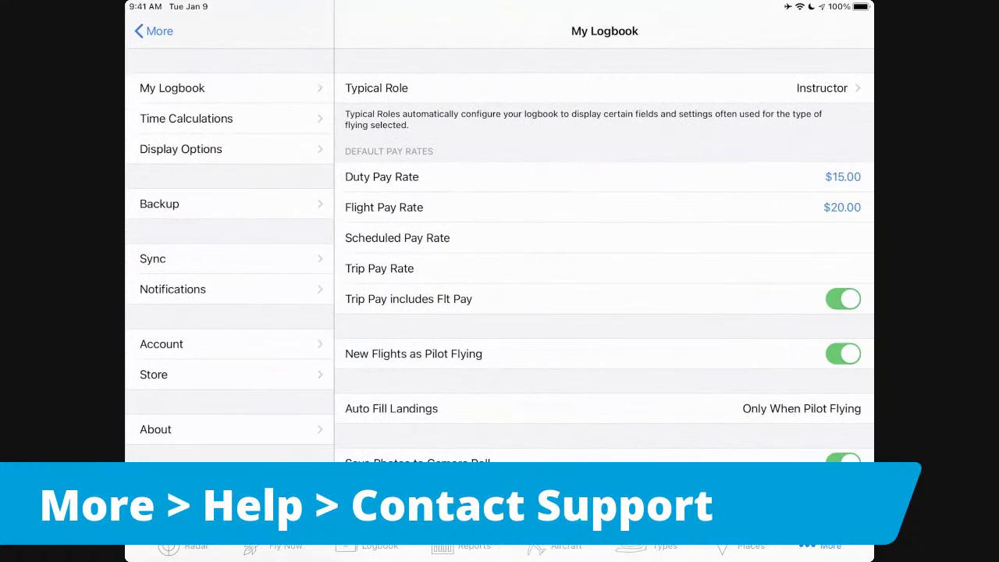
{"action": "left_click", "coordinate": [186, 118]}
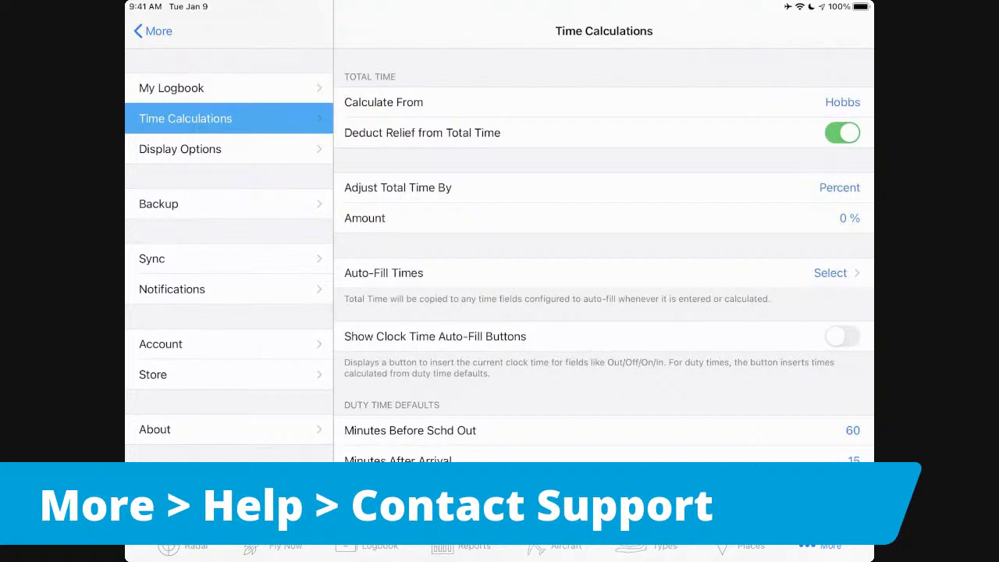
{"action": "left_click", "coordinate": [843, 102]}
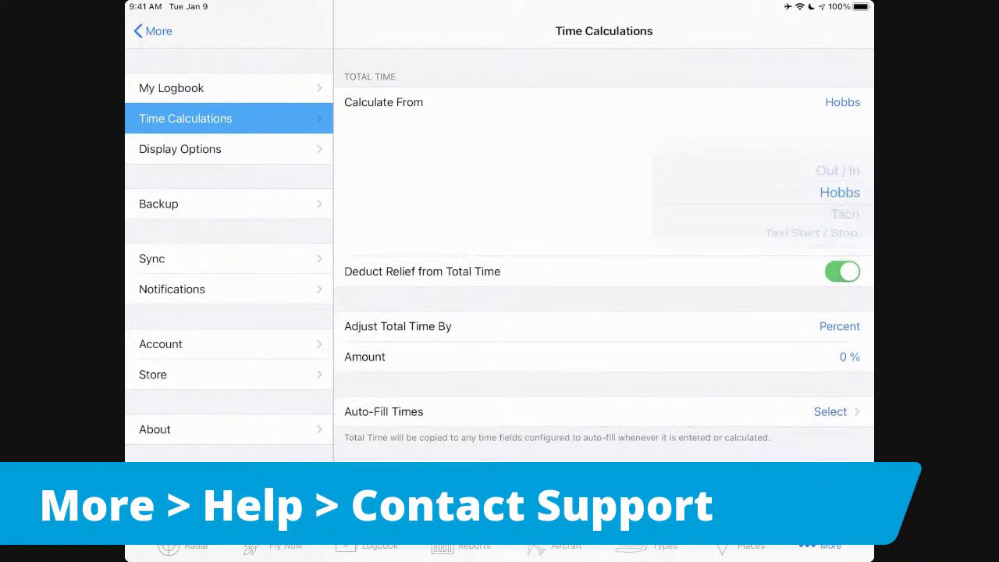
{"action": "left_click_drag", "start_coordinate": [838, 180], "coordinate": [838, 204]}
{"action": "left_click", "coordinate": [842, 103]}
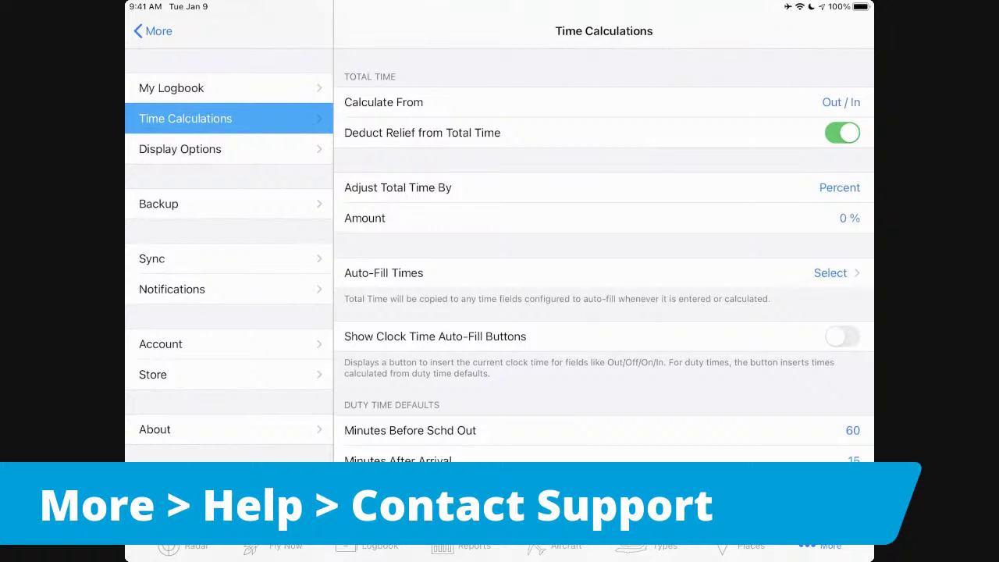
{"action": "left_click", "coordinate": [153, 31]}
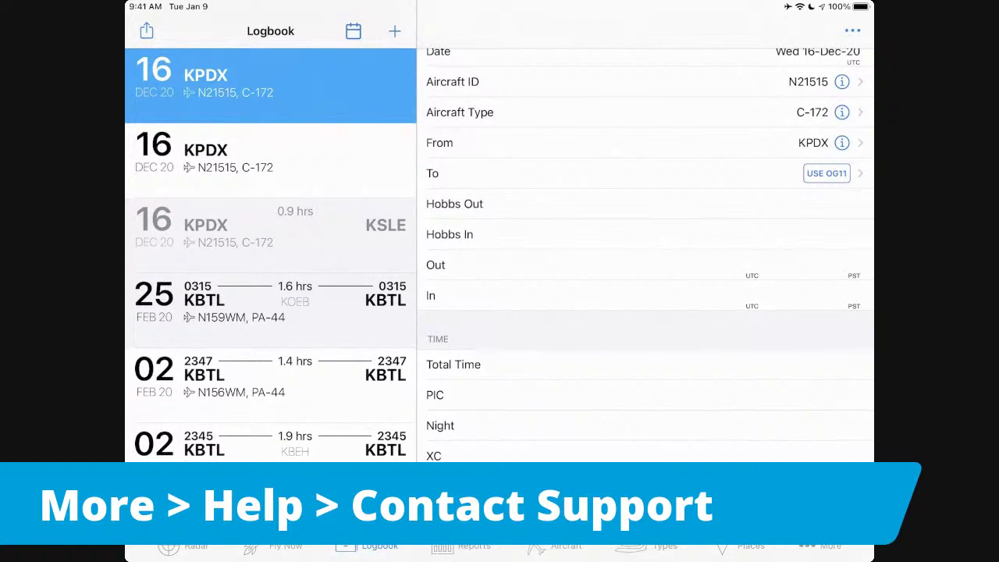
Step: Set the selected KPDX flight's Out time to 1200 PST and its In time to 1300 PST
{"action": "left_click", "coordinate": [827, 265]}
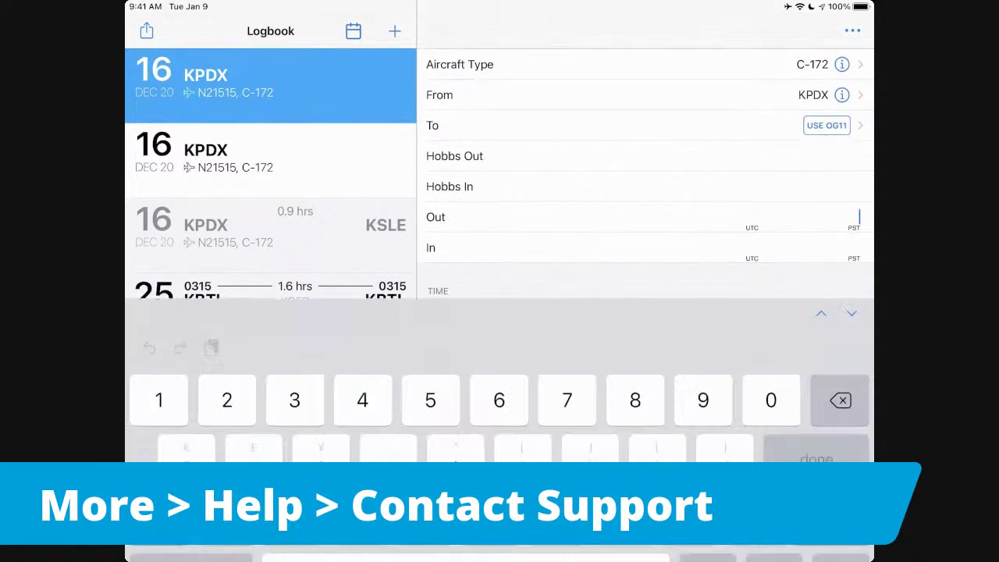
{"action": "type", "text": "1200"}
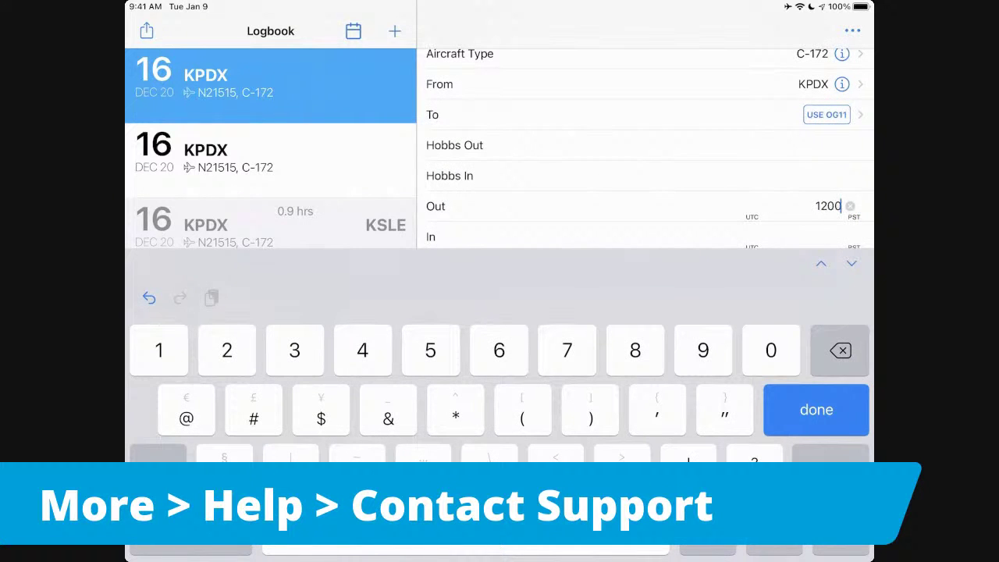
{"action": "key", "text": "Return"}
{"action": "type", "text": "1300"}
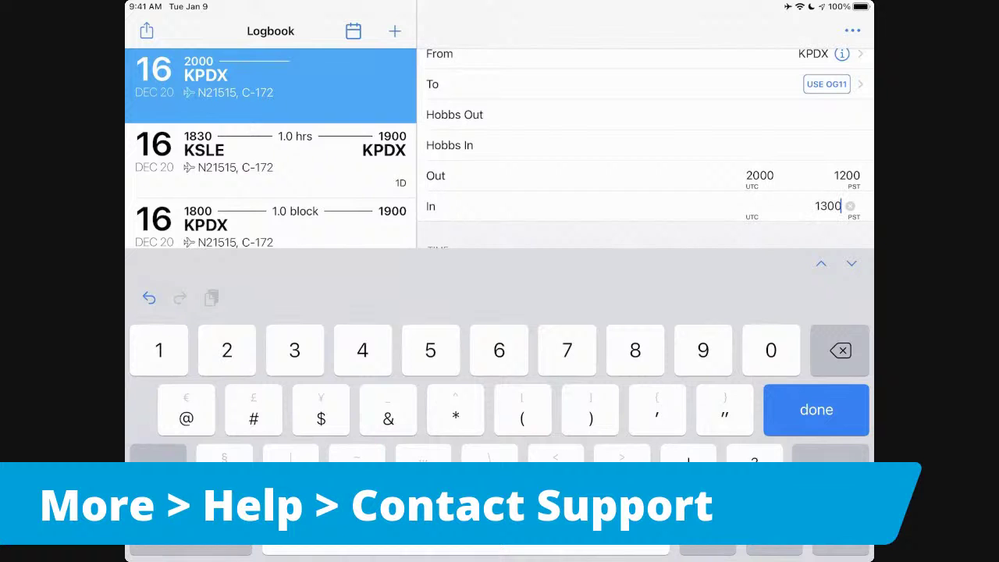
{"action": "key", "text": "Return"}
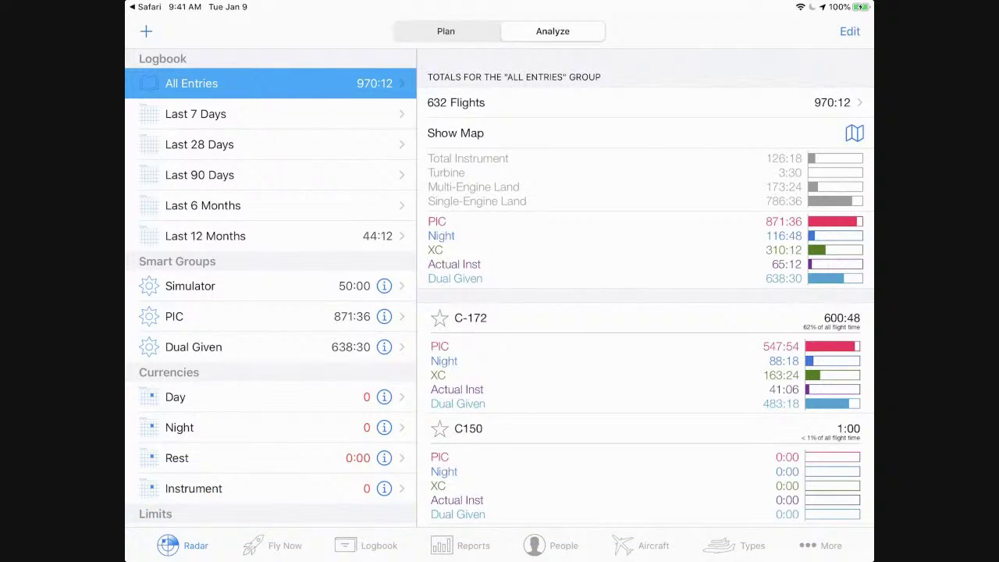
Step: Review the Radar's smart groups, currencies and limits, and check the engine type and class recorded for the TBM7 aircraft type
{"action": "scroll", "coordinate": [270, 289], "scroll_direction": "down", "scroll_amount": 7}
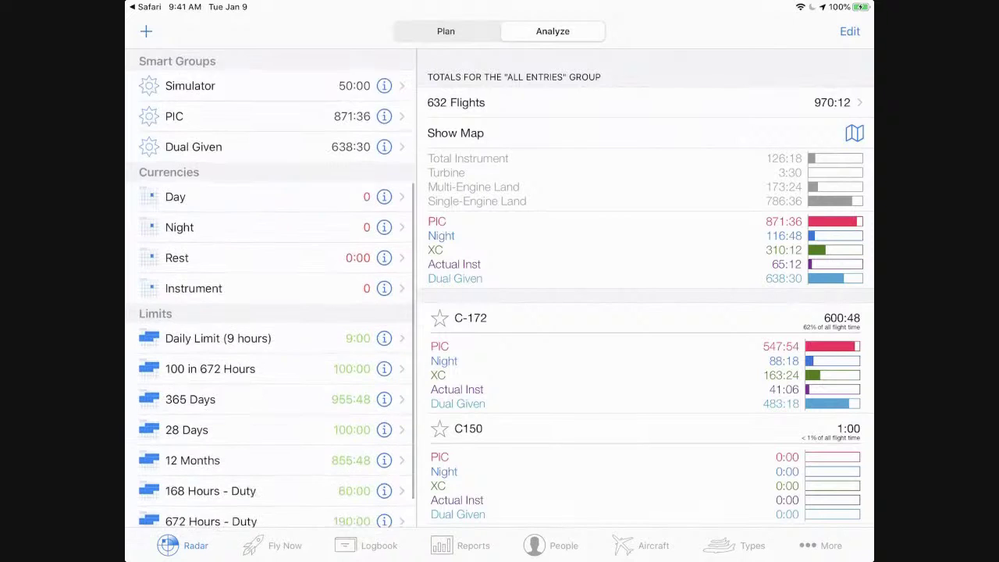
{"action": "scroll", "coordinate": [270, 289], "scroll_direction": "up", "scroll_amount": 5}
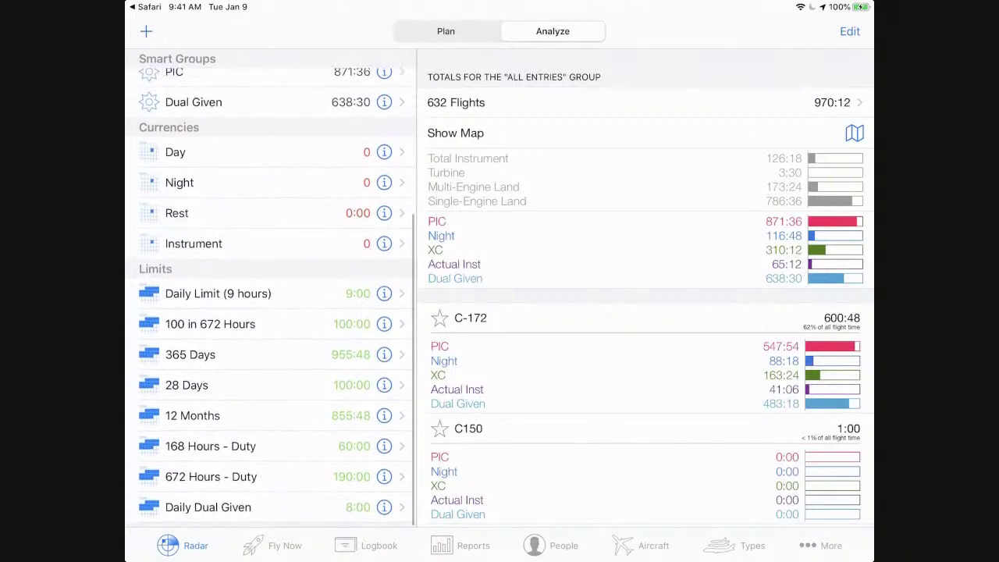
{"action": "scroll", "coordinate": [270, 288], "scroll_direction": "up", "scroll_amount": 2}
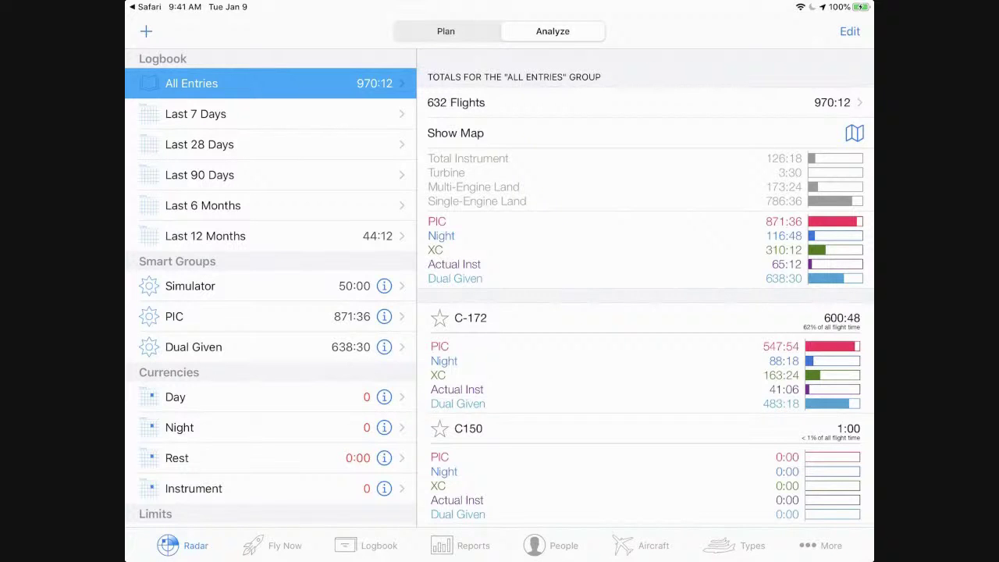
{"action": "left_click", "coordinate": [737, 545]}
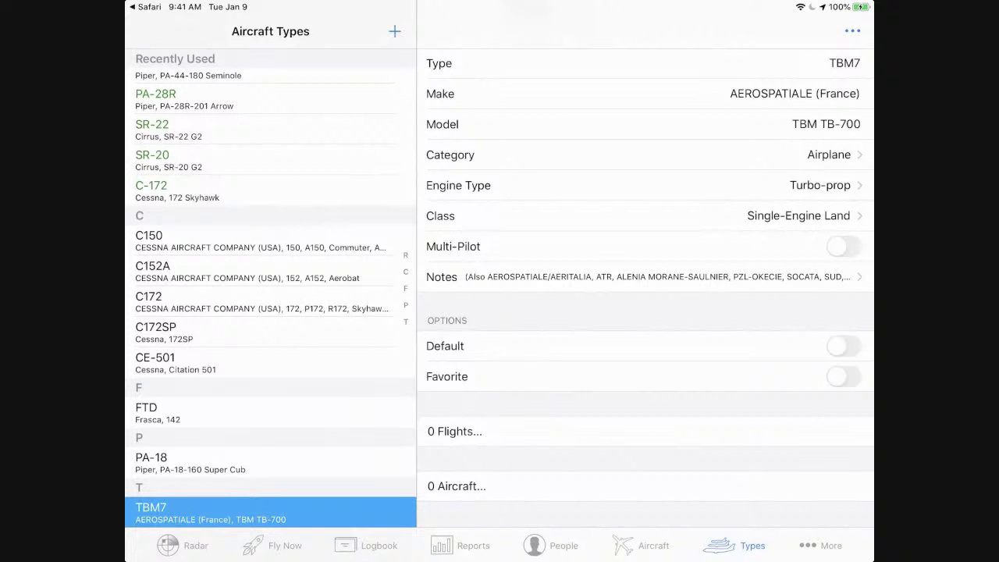
{"action": "left_click", "coordinate": [183, 545]}
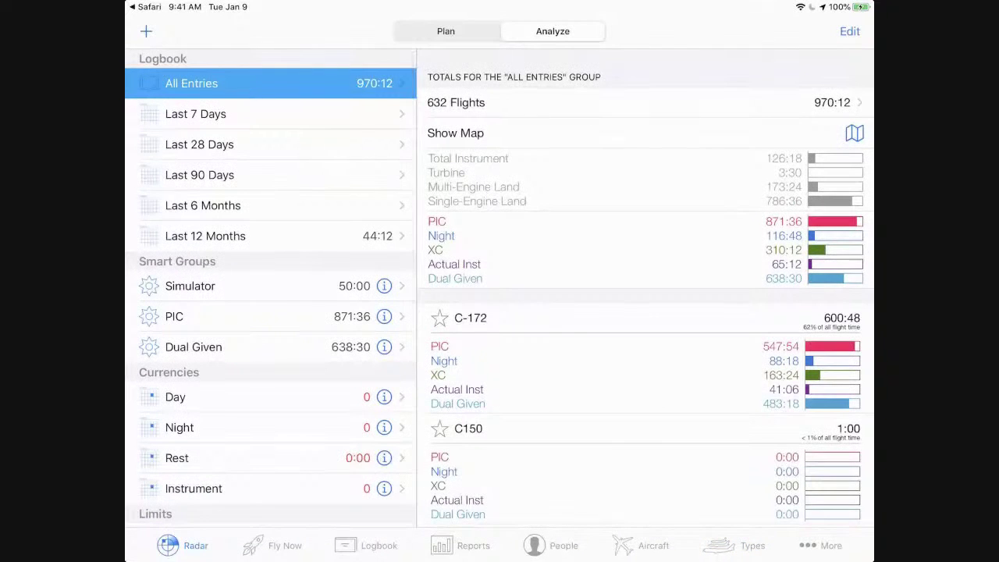
{"action": "left_click", "coordinate": [736, 546]}
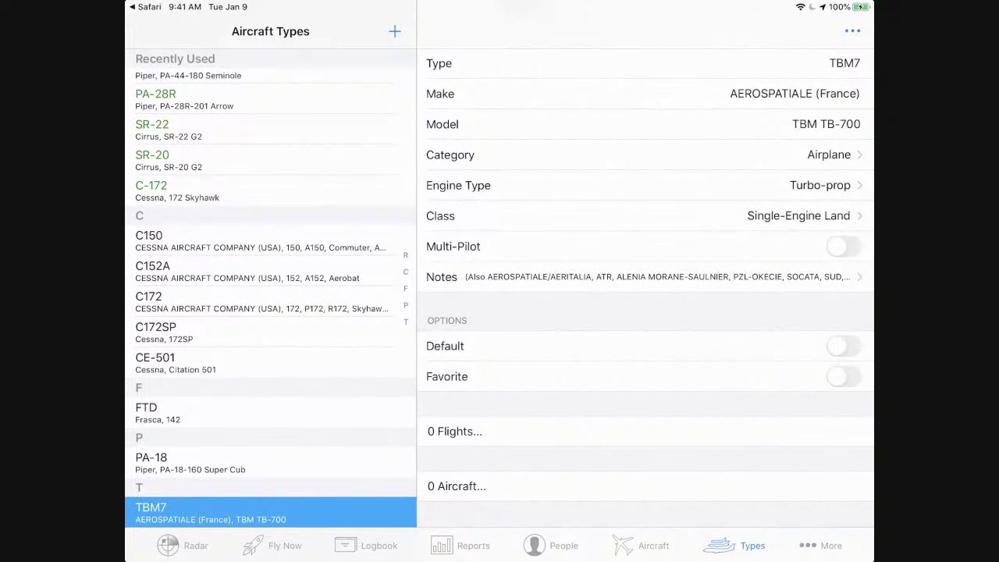
{"action": "left_click", "coordinate": [183, 545]}
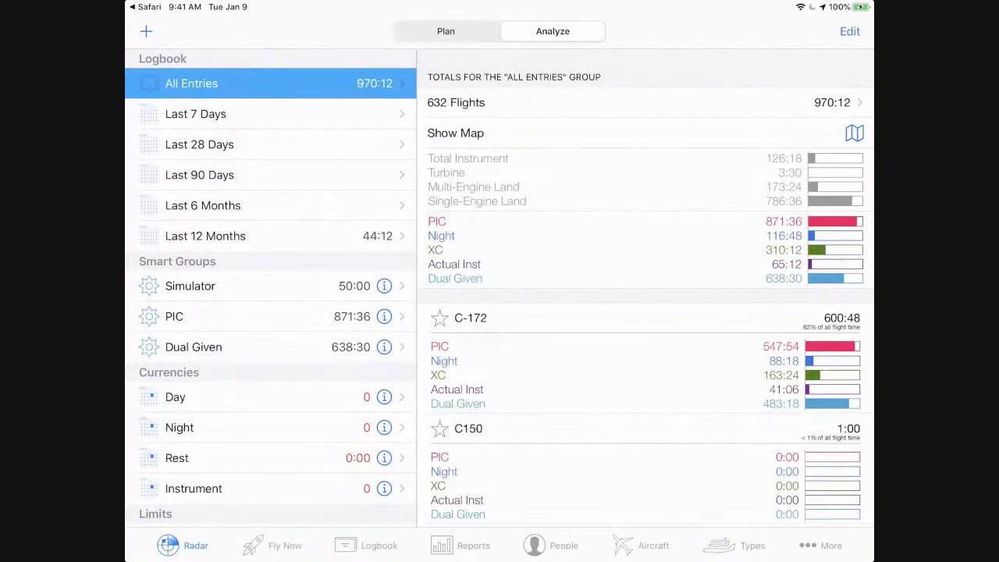
Step: Create a new smart group on the Radar and name it Multi
{"action": "left_click", "coordinate": [146, 31]}
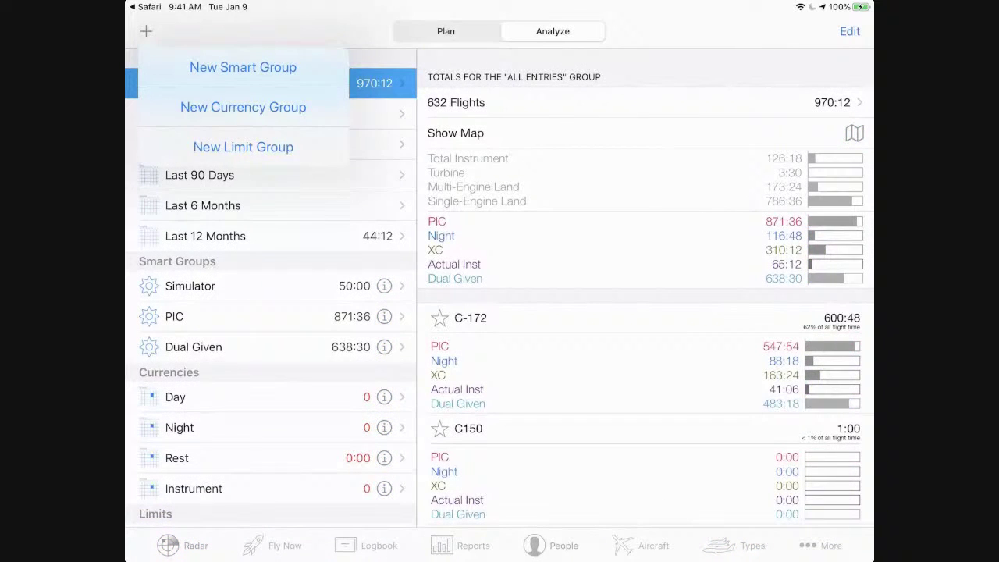
{"action": "left_click", "coordinate": [242, 67]}
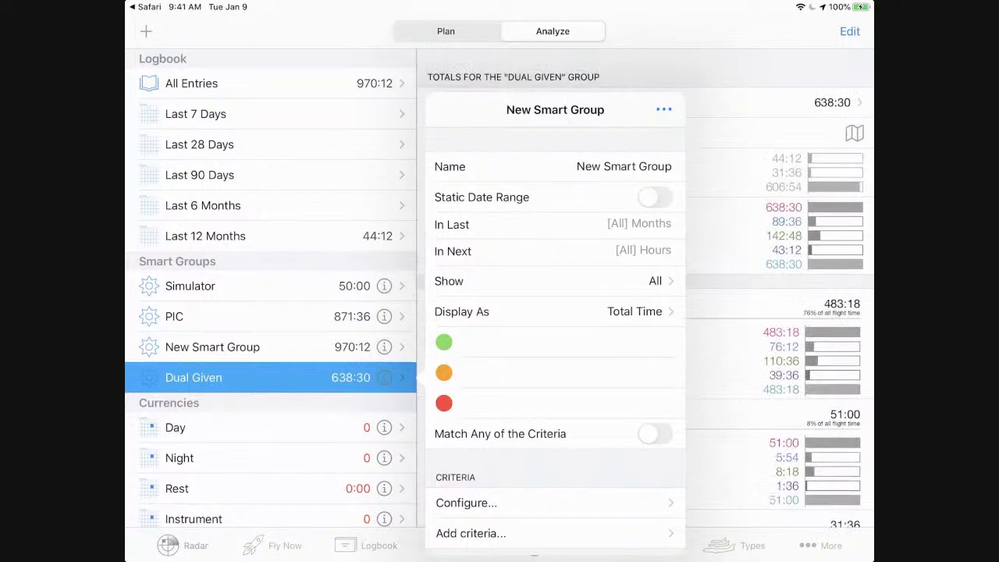
{"action": "left_click", "coordinate": [623, 166]}
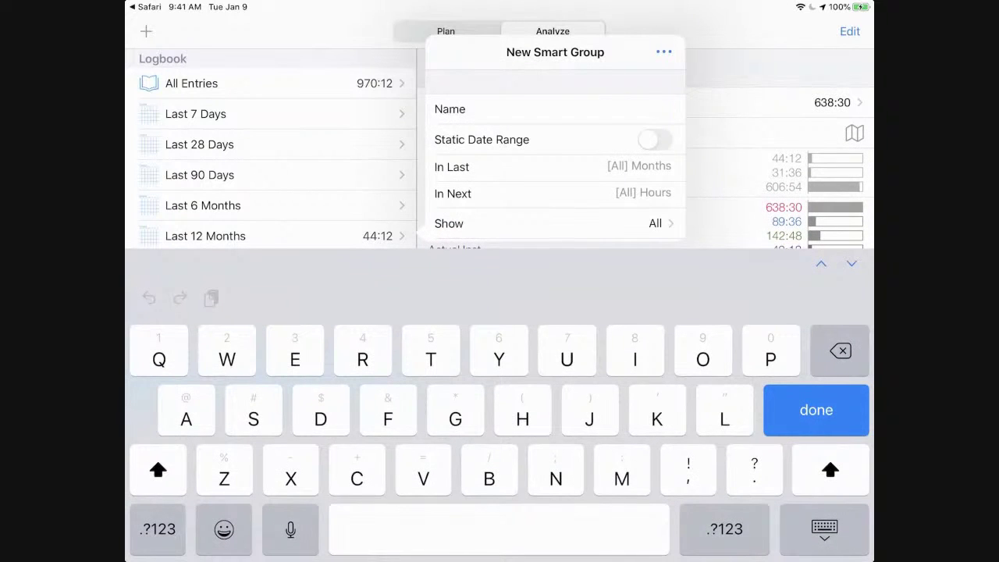
{"action": "type", "text": "Mut"}
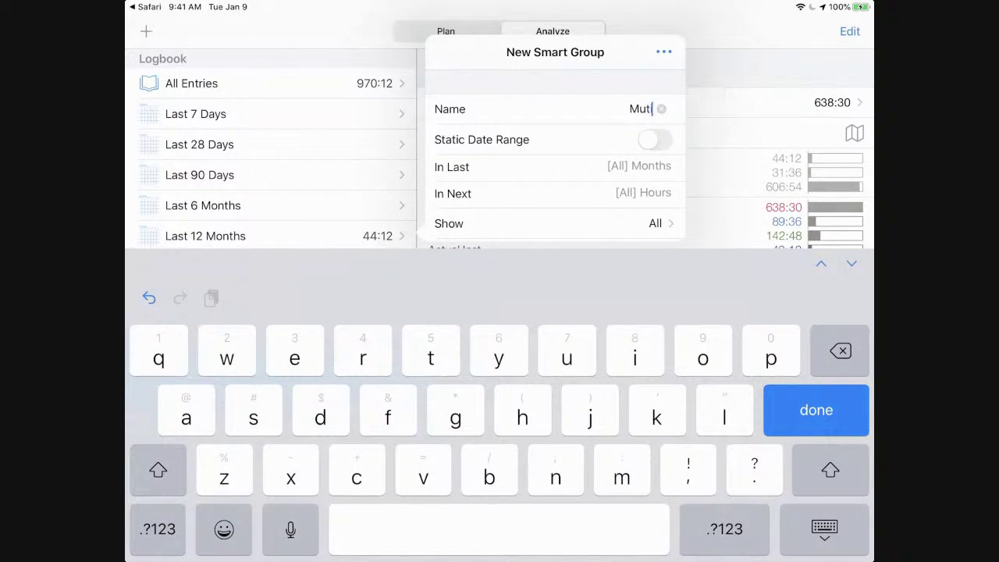
{"action": "key", "text": "BackSpace"}
{"action": "type", "text": "lti"}
{"action": "key", "text": "Return"}
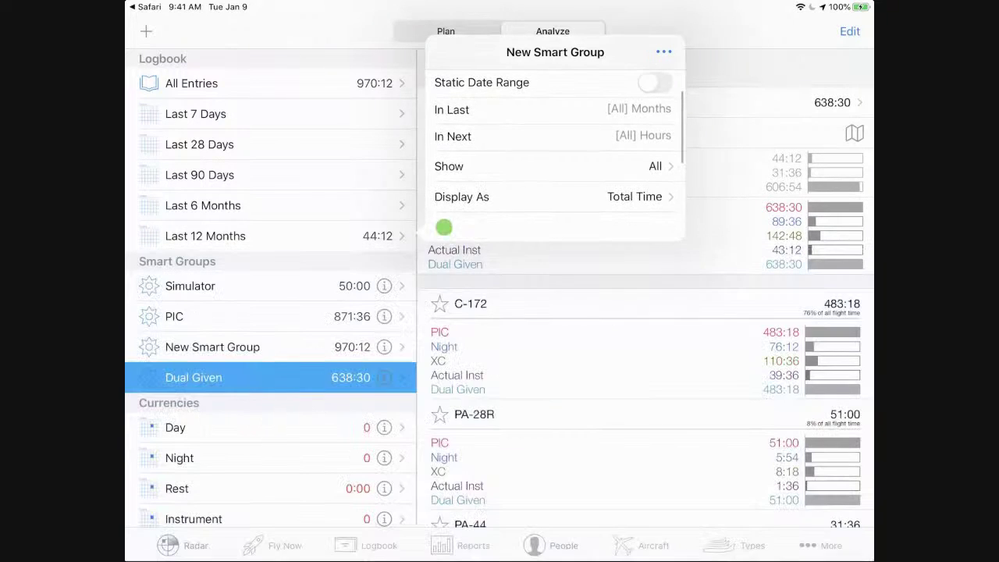
Step: Add a criterion to the Multi smart group with category Aircraft Type and key Class
{"action": "scroll", "coordinate": [555, 326], "scroll_direction": "down", "scroll_amount": 1}
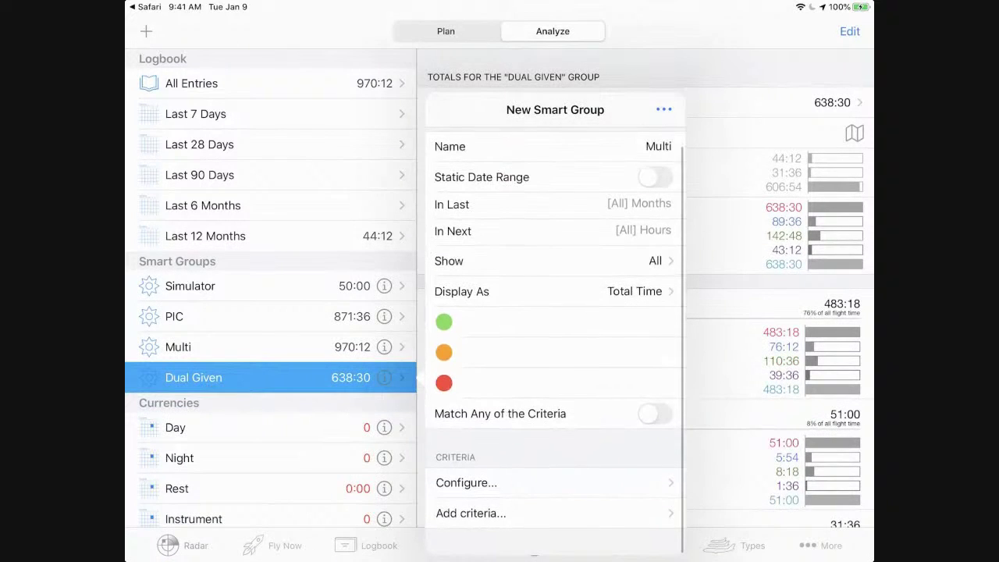
{"action": "left_click", "coordinate": [471, 514]}
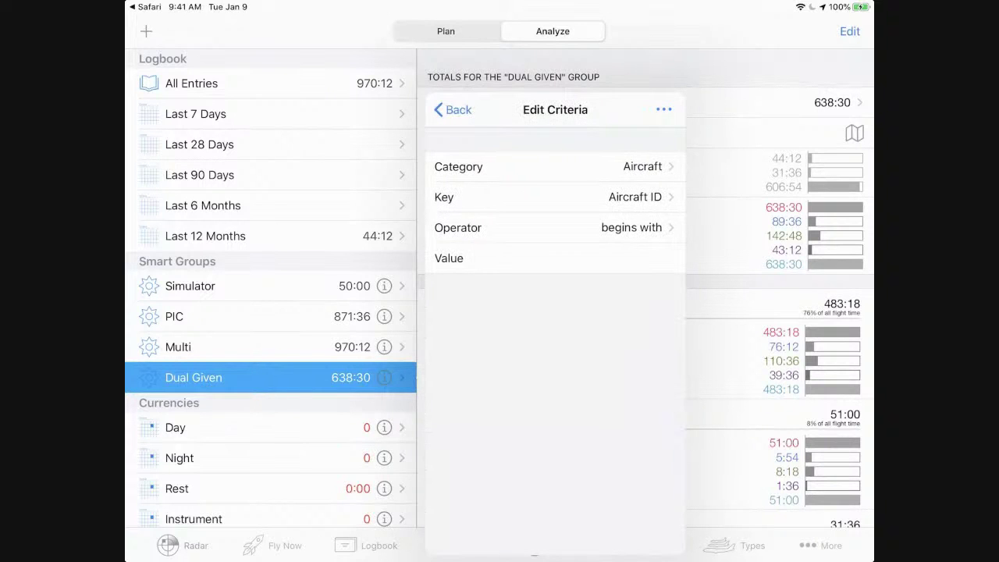
{"action": "left_click", "coordinate": [546, 166]}
{"action": "left_click", "coordinate": [479, 172]}
{"action": "left_click", "coordinate": [546, 197]}
{"action": "left_click", "coordinate": [484, 201]}
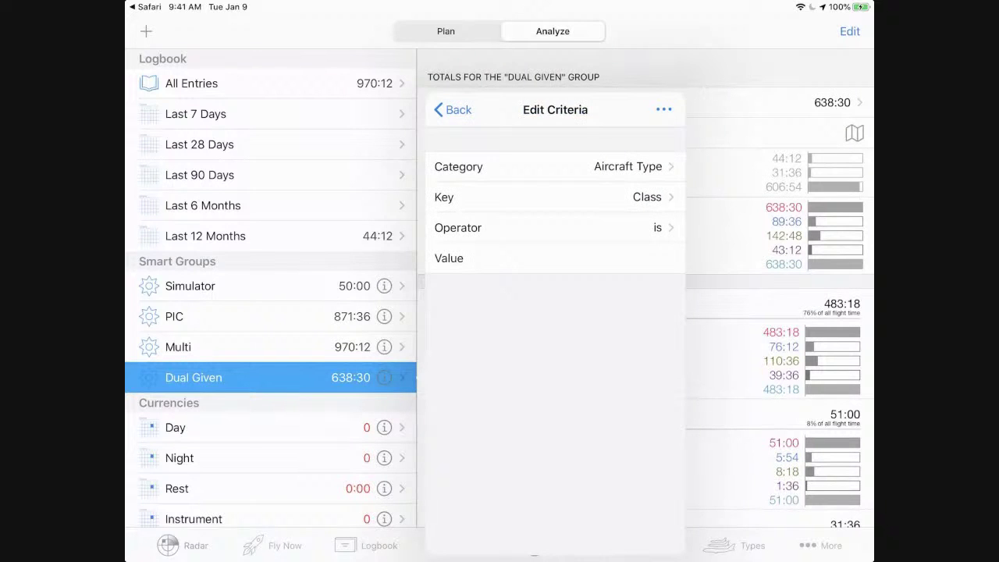
Step: Set the Class criterion's operator to begins with and its value to Multi, and close the smart group's settings
{"action": "left_click", "coordinate": [554, 227]}
{"action": "left_click", "coordinate": [466, 142]}
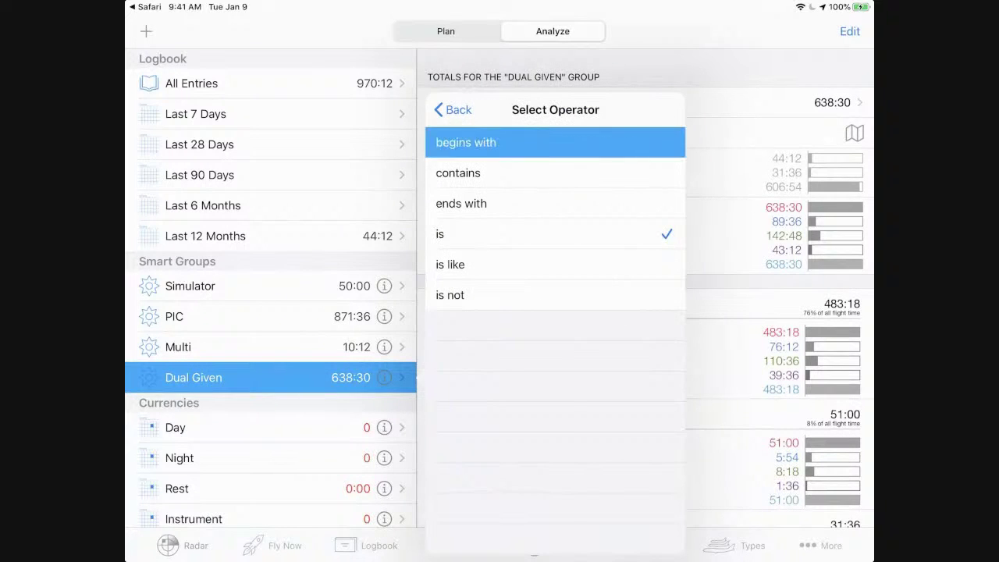
{"action": "left_click", "coordinate": [547, 257]}
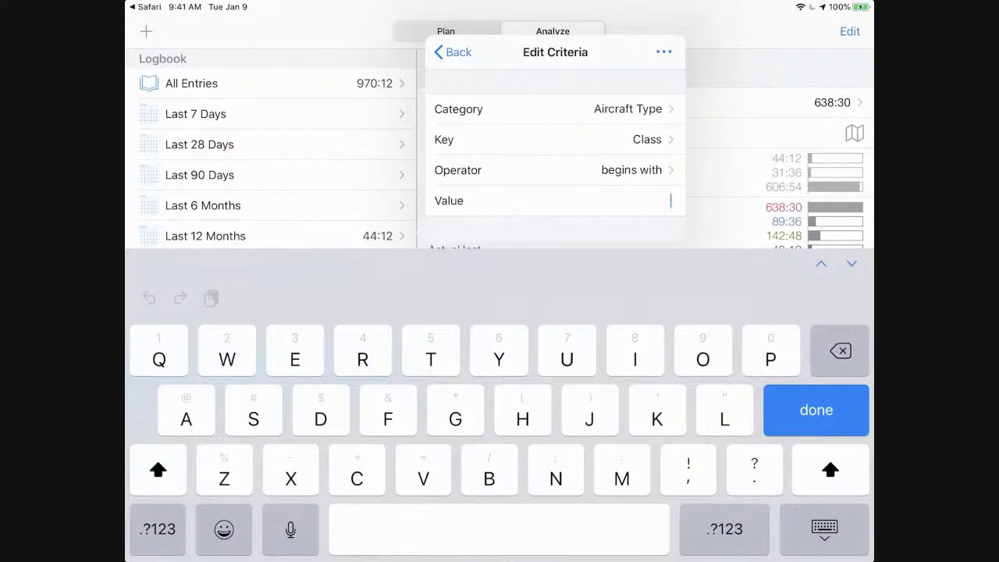
{"action": "type", "text": "Multi"}
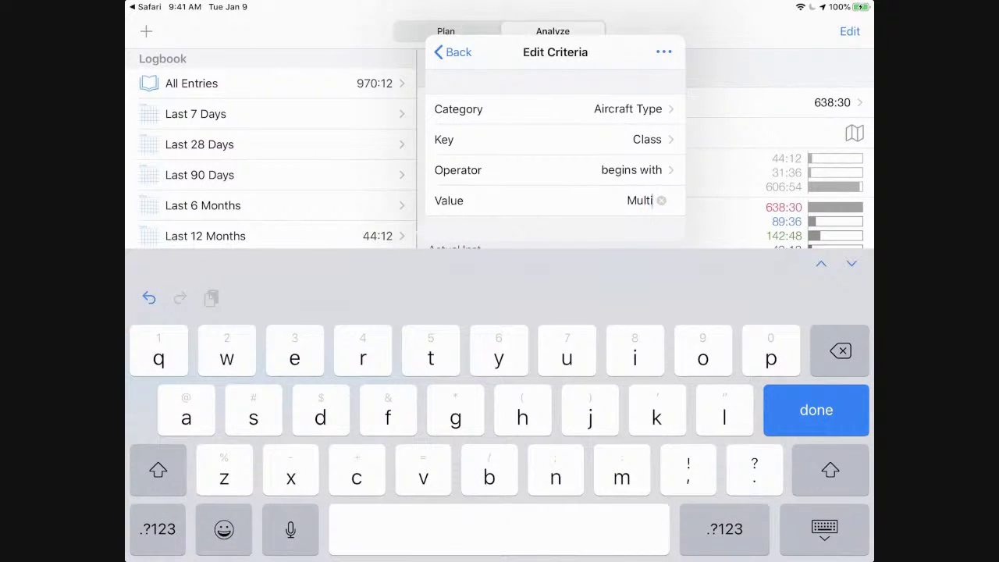
{"action": "key", "text": "Return"}
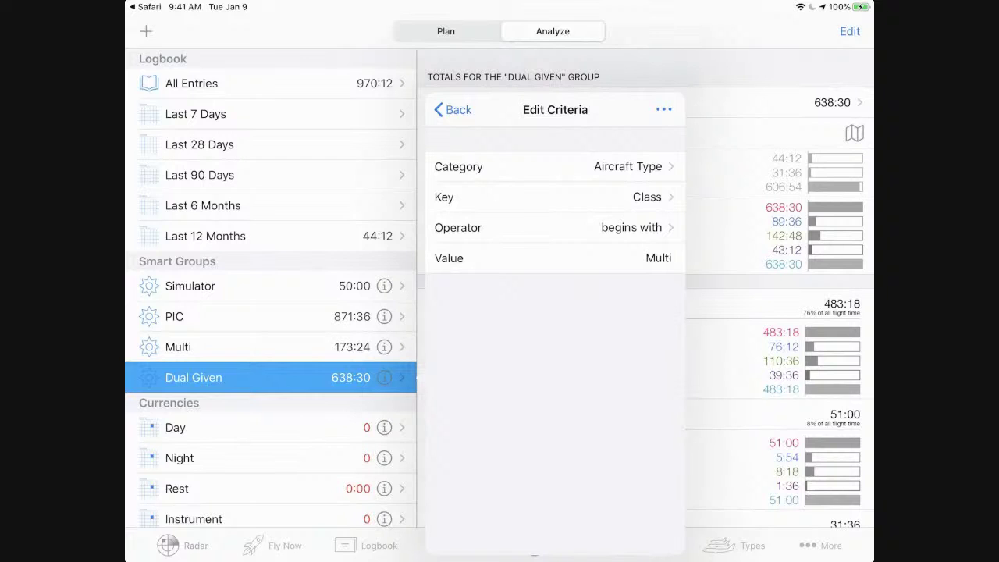
{"action": "left_click", "coordinate": [453, 110]}
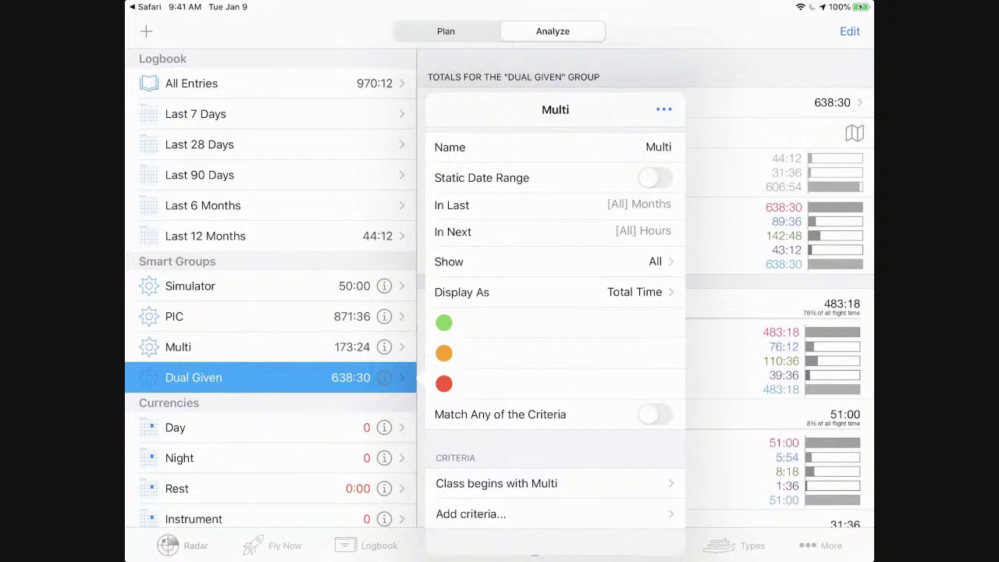
{"action": "left_click", "coordinate": [765, 281]}
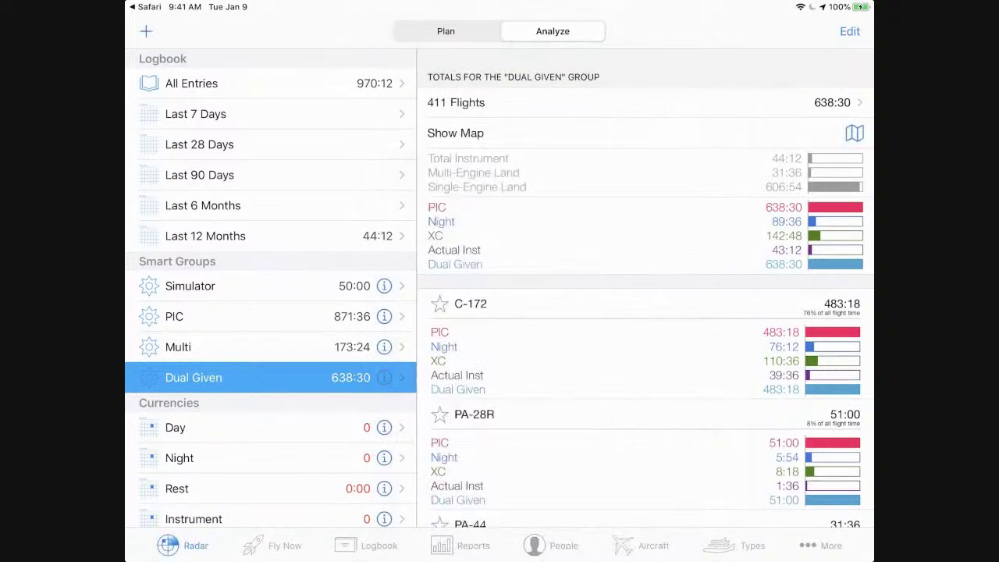
Step: Review the Multi smart group's totals by aircraft type, the TBM7 type details, and the group's settings
{"action": "left_click", "coordinate": [234, 347]}
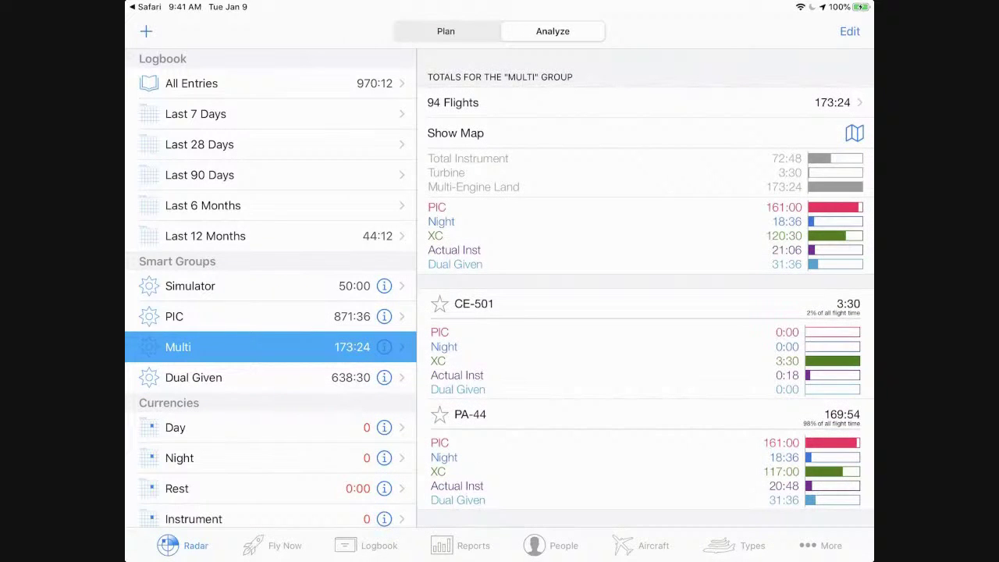
{"action": "scroll", "coordinate": [645, 289], "scroll_direction": "down", "scroll_amount": 5}
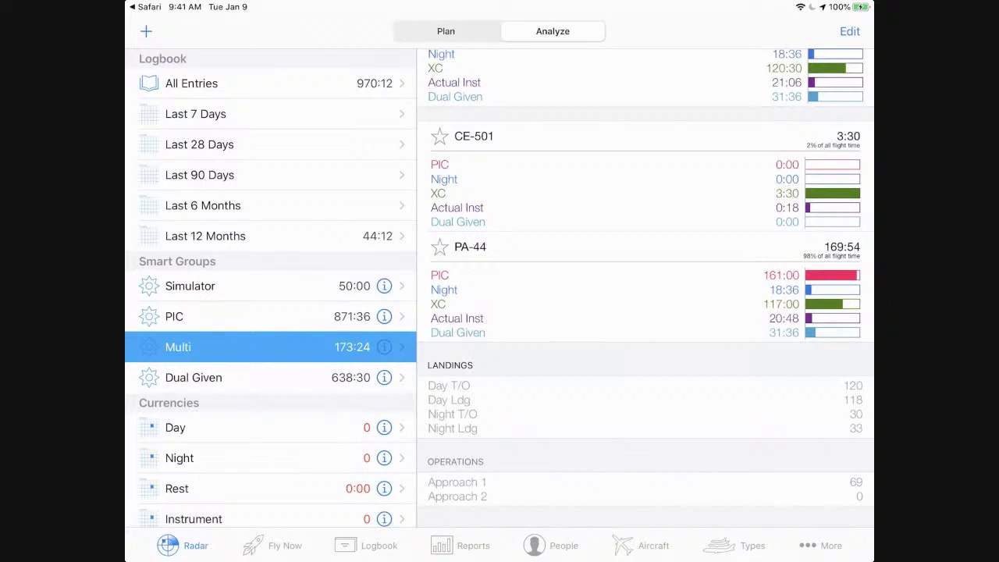
{"action": "left_click", "coordinate": [734, 546]}
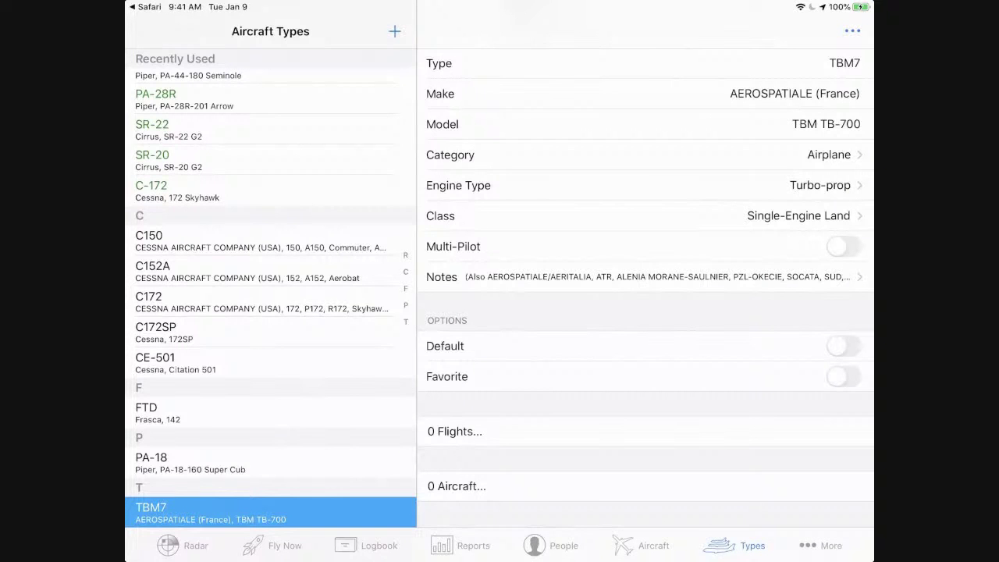
{"action": "left_click", "coordinate": [183, 545]}
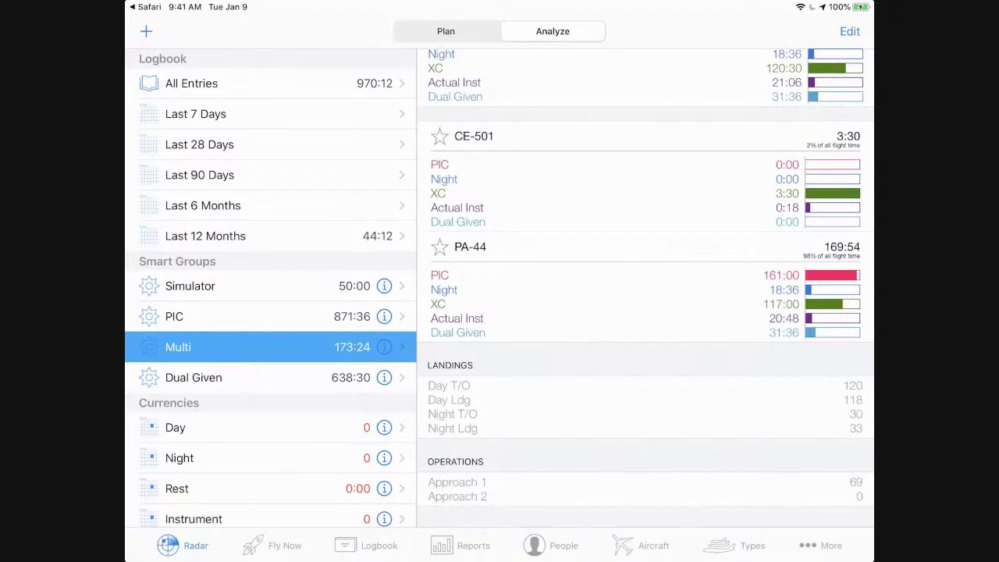
{"action": "left_click", "coordinate": [384, 346]}
Step: Set the total time of the selected KPDX flight in the logbook to 2.0 hours
{"action": "scroll", "coordinate": [555, 341], "scroll_direction": "down", "scroll_amount": 2}
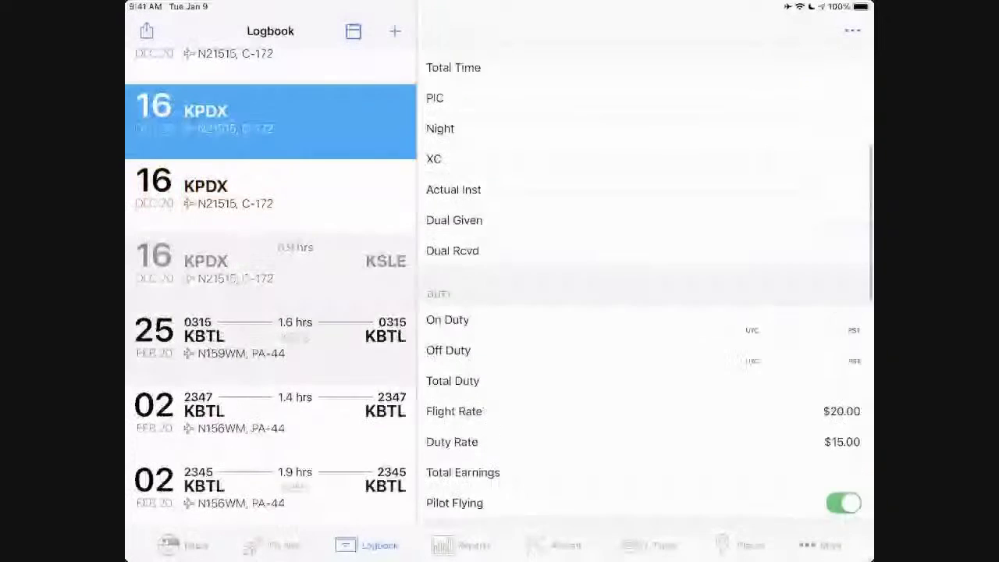
{"action": "scroll", "coordinate": [645, 280], "scroll_direction": "up", "scroll_amount": 2}
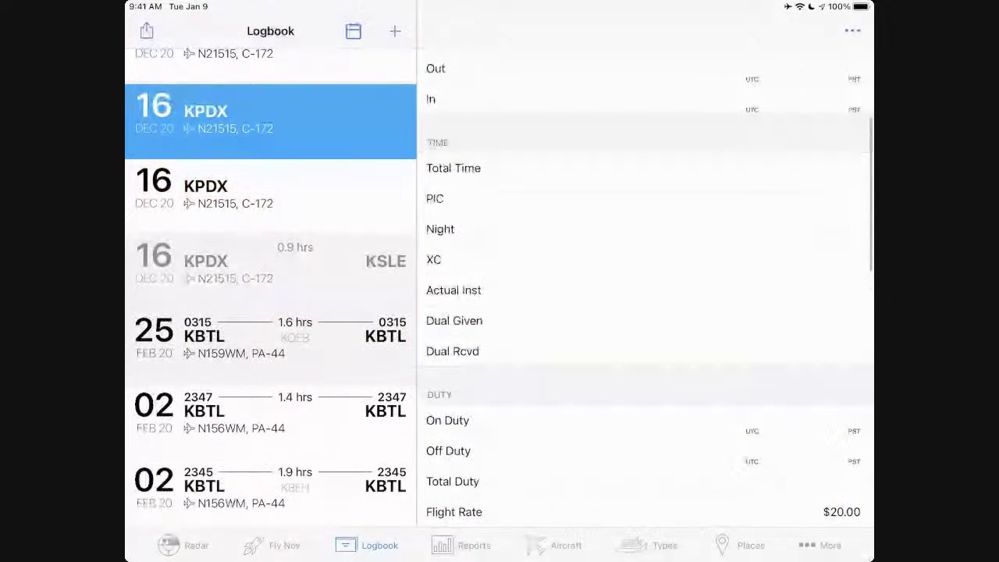
{"action": "left_click", "coordinate": [850, 168]}
{"action": "type", "text": "2"}
{"action": "left_click", "coordinate": [815, 409]}
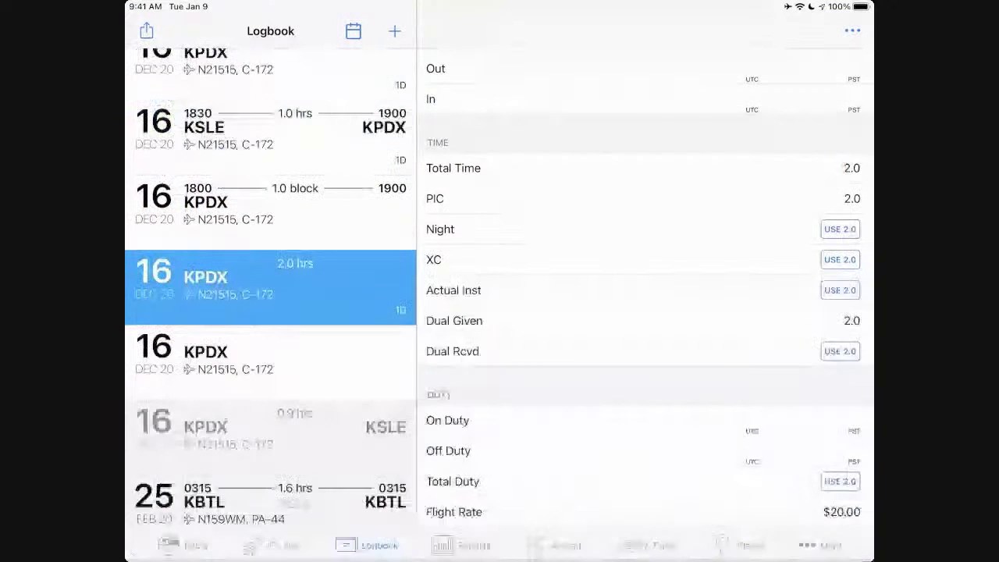
Step: Set the 2.0-hour KPDX flight's On Duty time to 1300 PST and its Off Duty time to 1400 PST
{"action": "scroll", "coordinate": [645, 312], "scroll_direction": "down", "scroll_amount": 2}
{"action": "left_click", "coordinate": [839, 293]}
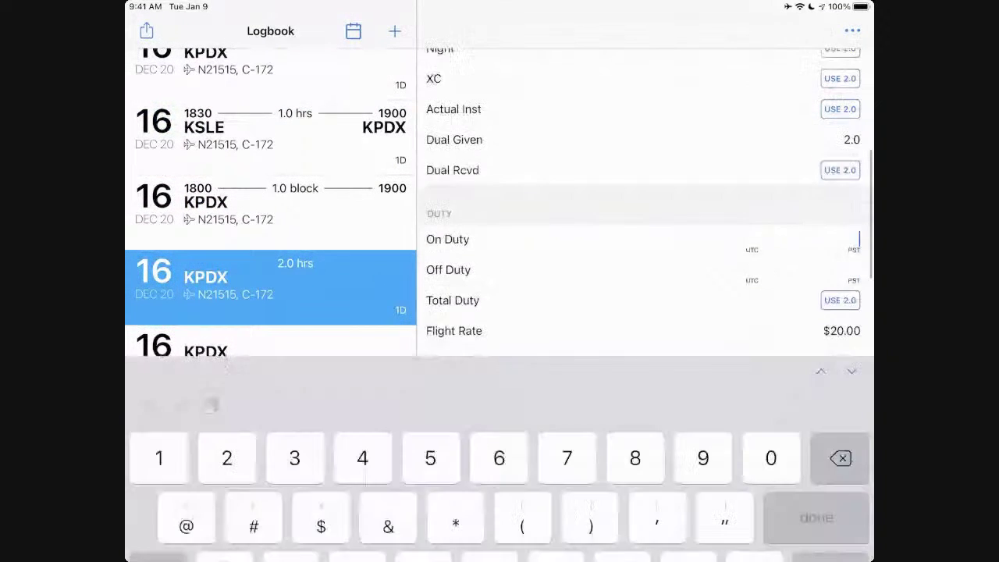
{"action": "type", "text": "1300"}
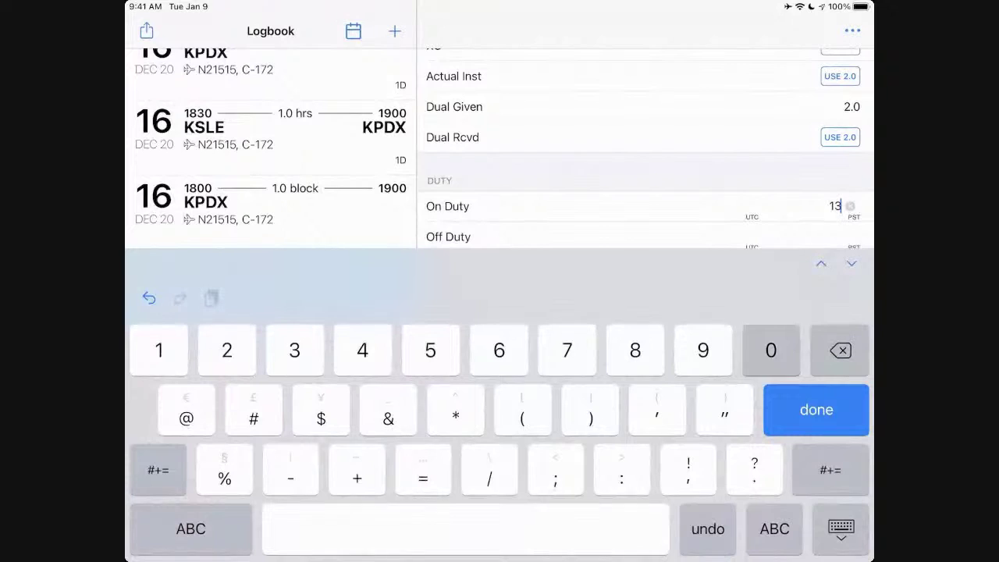
{"action": "left_click", "coordinate": [851, 236]}
{"action": "type", "text": "1400"}
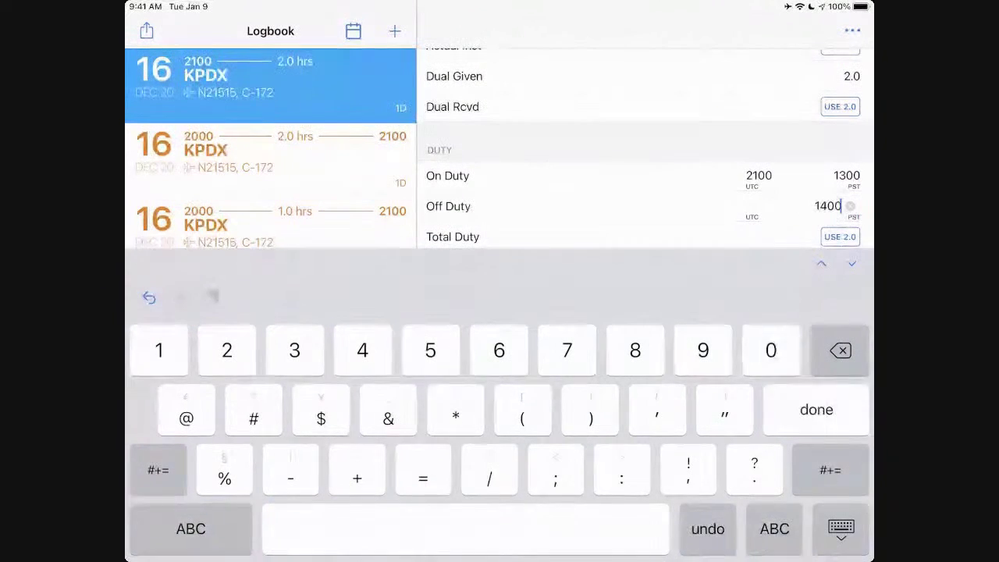
Step: Commit the selected KPDX flight's 1400 PST Off Duty time and review its total duty, pay rates, and earnings
{"action": "key", "text": "Return"}
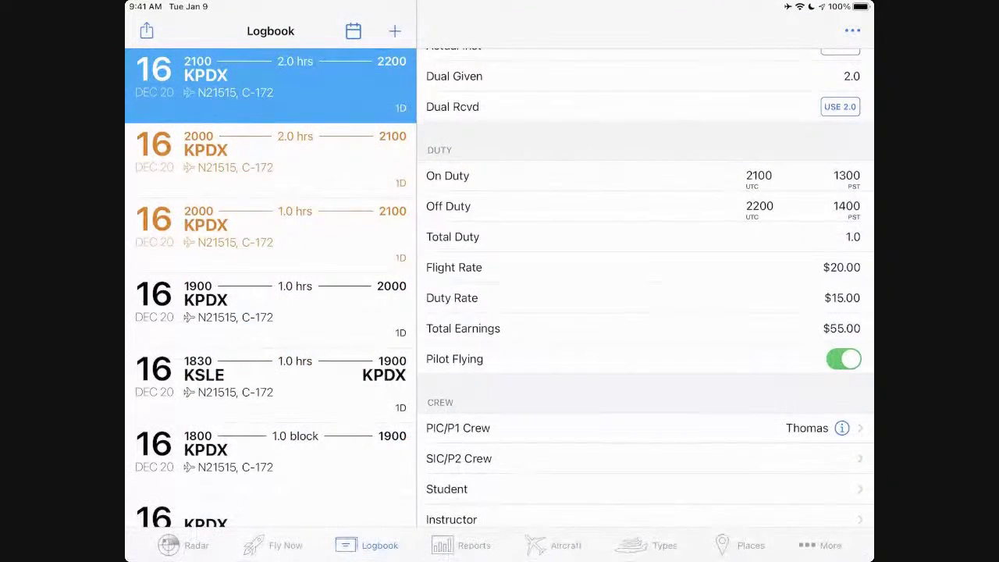
{"action": "scroll", "coordinate": [645, 286], "scroll_direction": "down", "scroll_amount": 1}
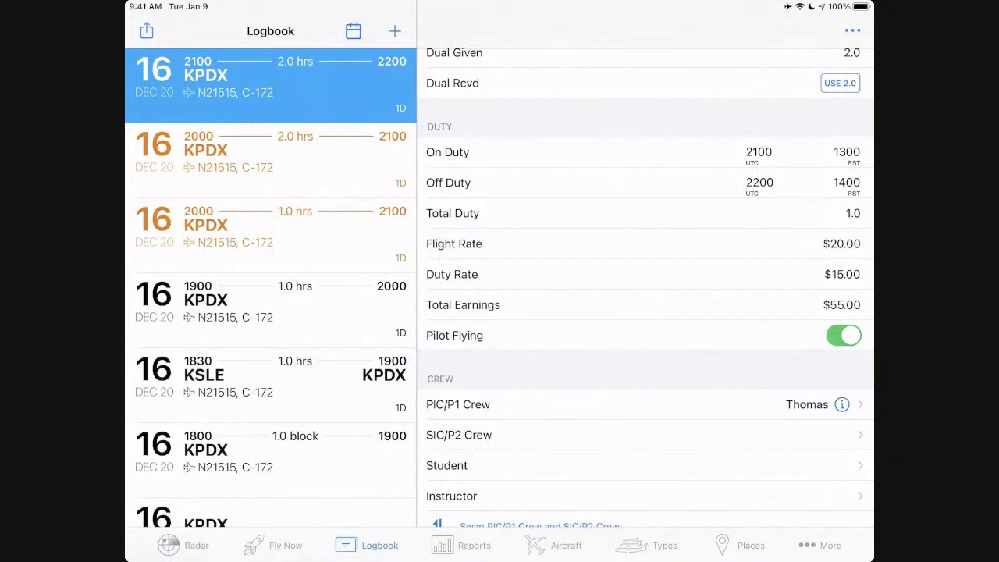
{"action": "scroll", "coordinate": [645, 286], "scroll_direction": "up", "scroll_amount": 1}
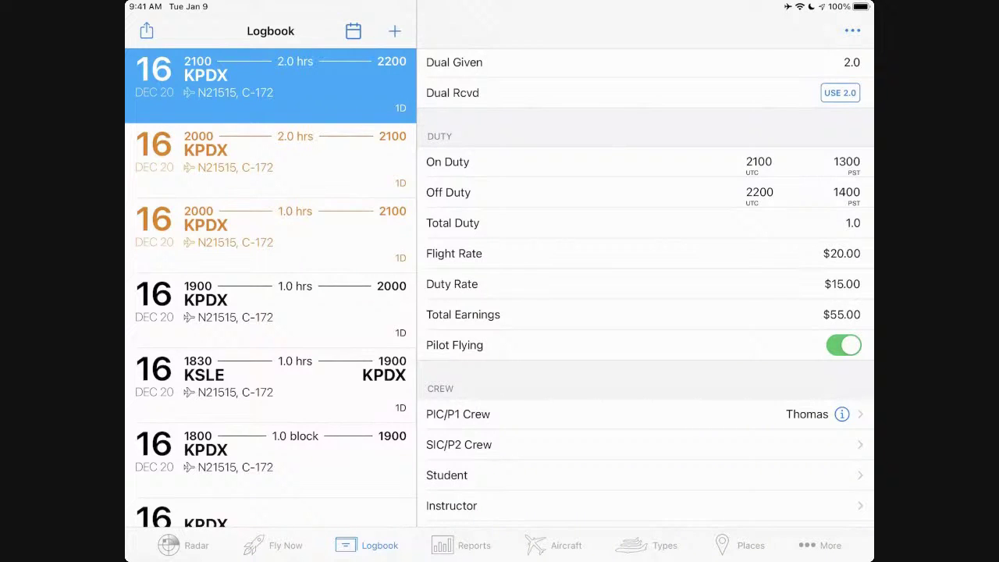
{"action": "scroll", "coordinate": [646, 284], "scroll_direction": "up", "scroll_amount": 2}
{"action": "scroll", "coordinate": [645, 285], "scroll_direction": "down", "scroll_amount": 2}
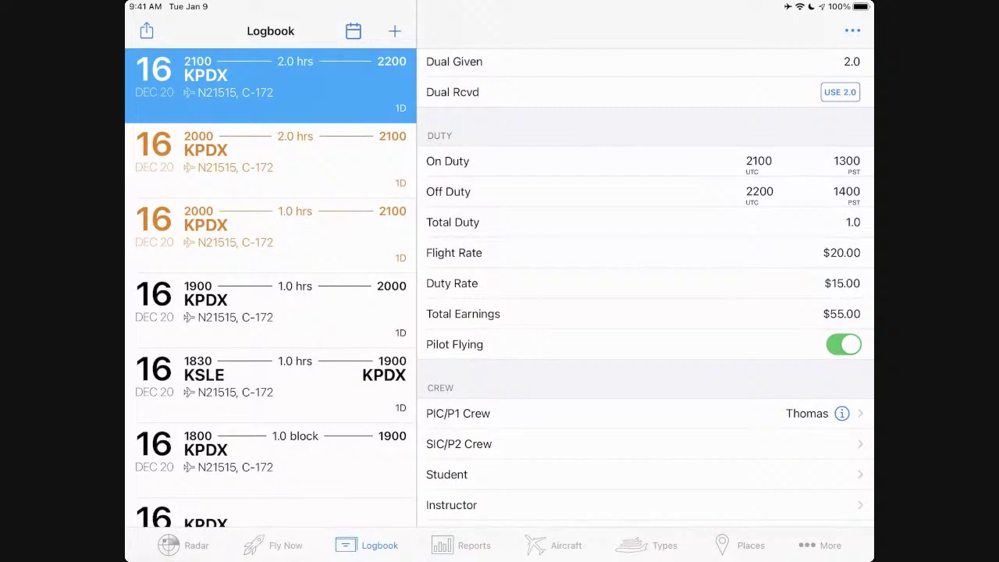
Step: Review which fields can be shown in the KPDX flight's Duty section, and leave field configuration
{"action": "left_click", "coordinate": [852, 30]}
{"action": "left_click", "coordinate": [755, 260]}
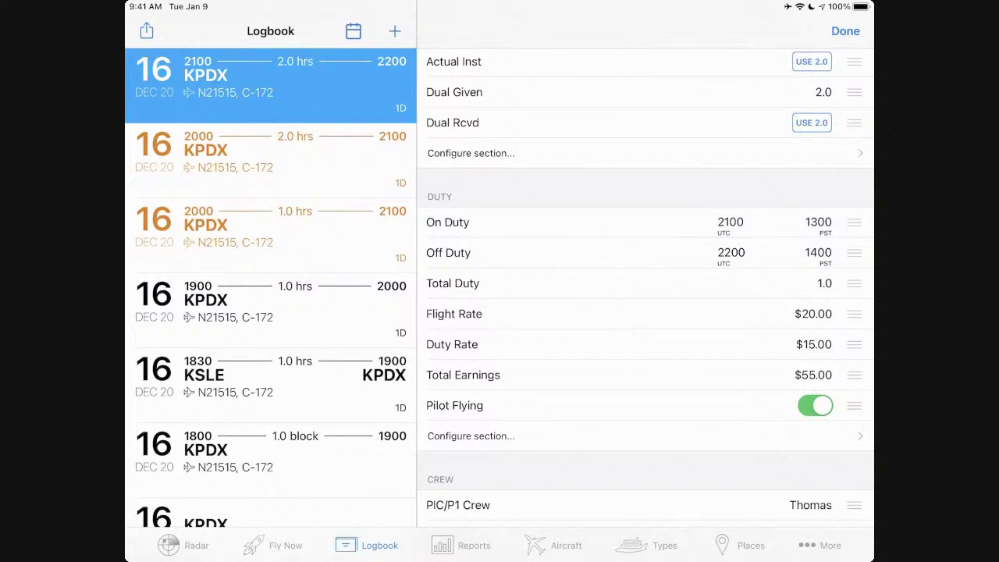
{"action": "scroll", "coordinate": [645, 286], "scroll_direction": "down", "scroll_amount": 1}
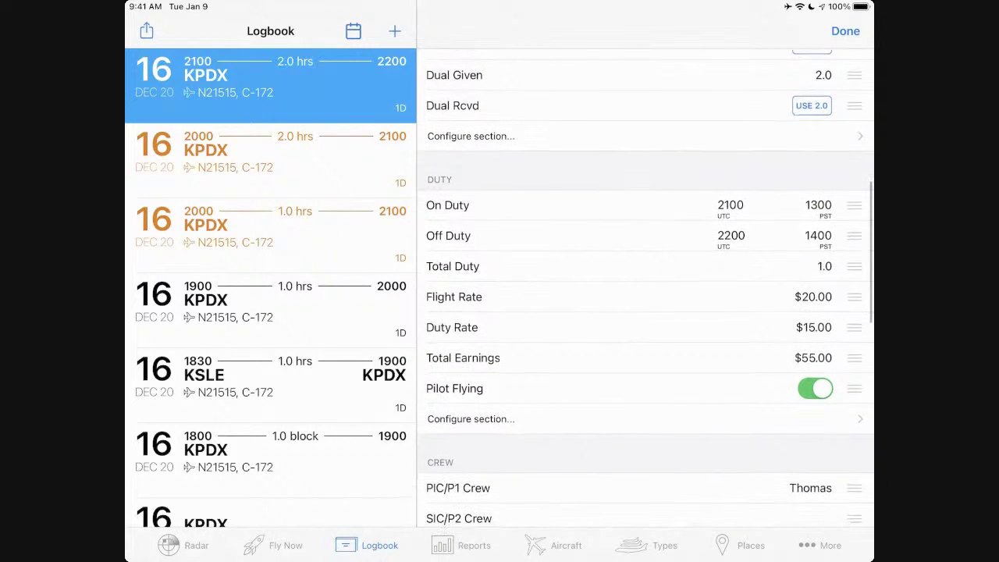
{"action": "left_click", "coordinate": [471, 415]}
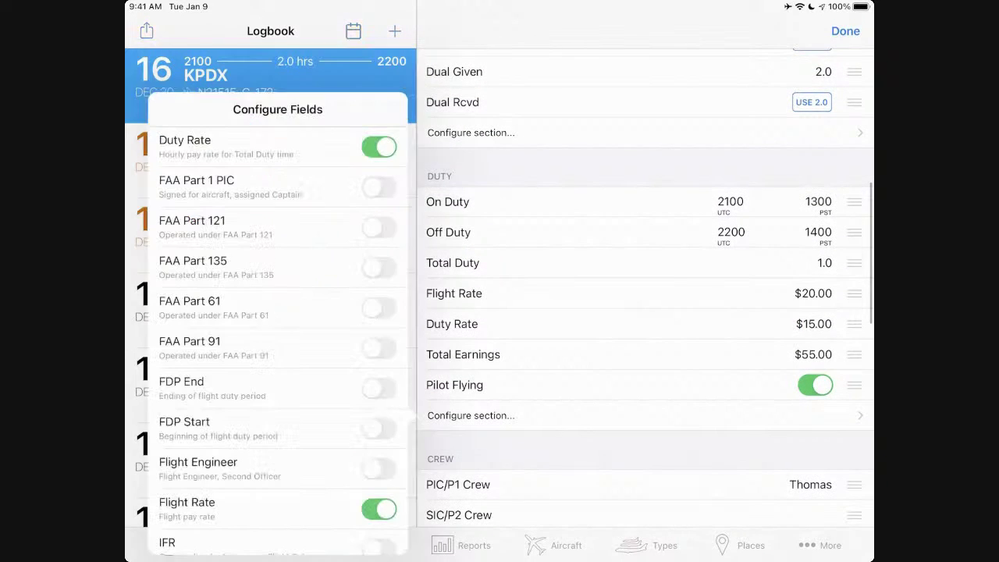
{"action": "scroll", "coordinate": [277, 351], "scroll_direction": "down", "scroll_amount": 5}
{"action": "scroll", "coordinate": [277, 351], "scroll_direction": "down", "scroll_amount": 8}
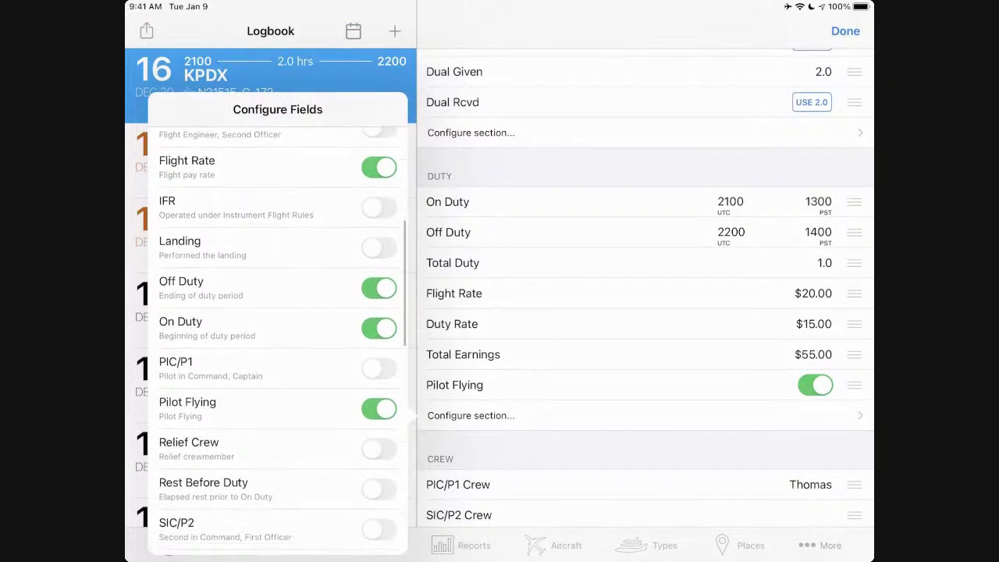
{"action": "scroll", "coordinate": [277, 351], "scroll_direction": "up", "scroll_amount": 10}
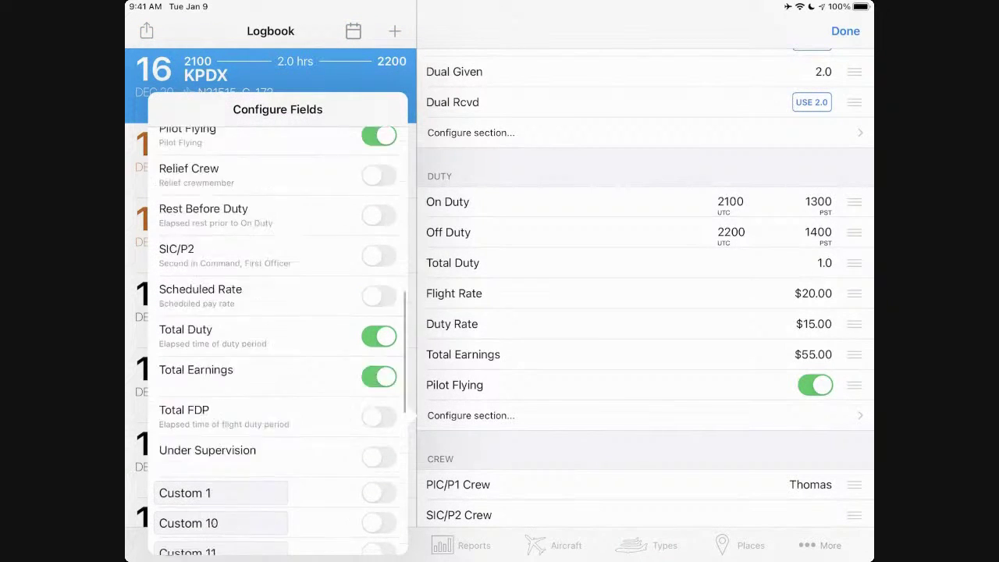
{"action": "left_click", "coordinate": [845, 31]}
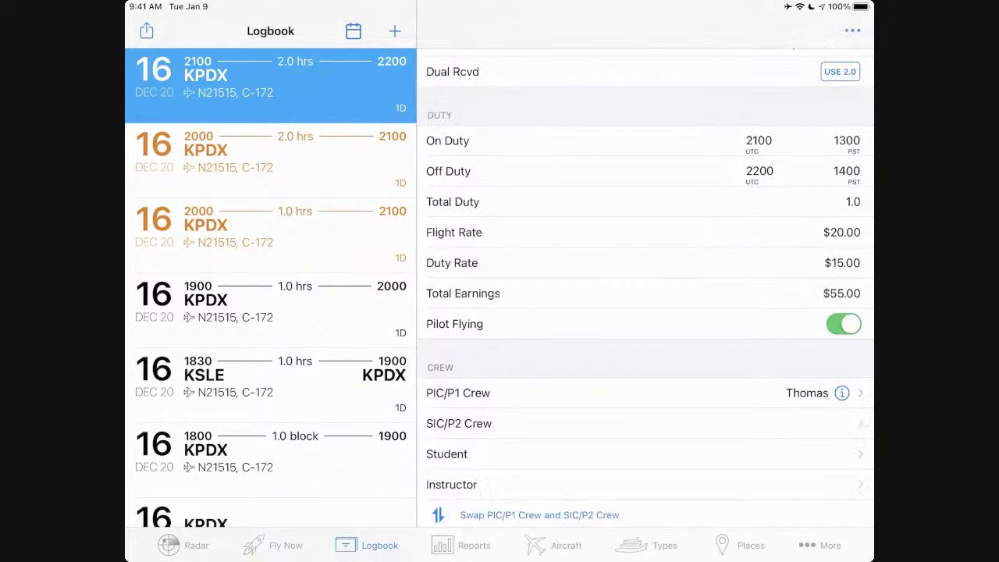
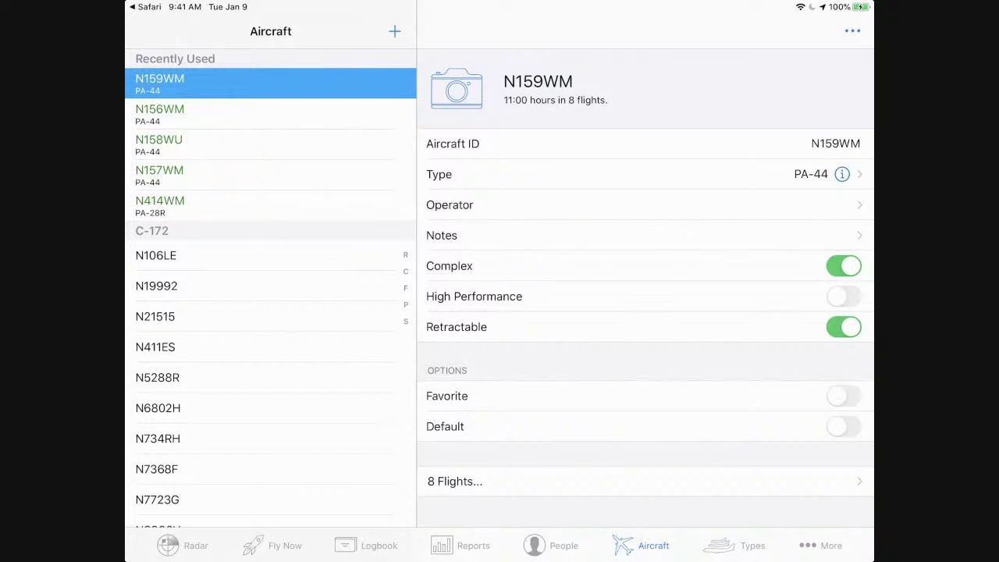
{"action": "scroll", "coordinate": [646, 271], "scroll_direction": "down", "scroll_amount": 2}
{"action": "scroll", "coordinate": [645, 270], "scroll_direction": "up", "scroll_amount": 3}
{"action": "left_click", "coordinate": [852, 32]}
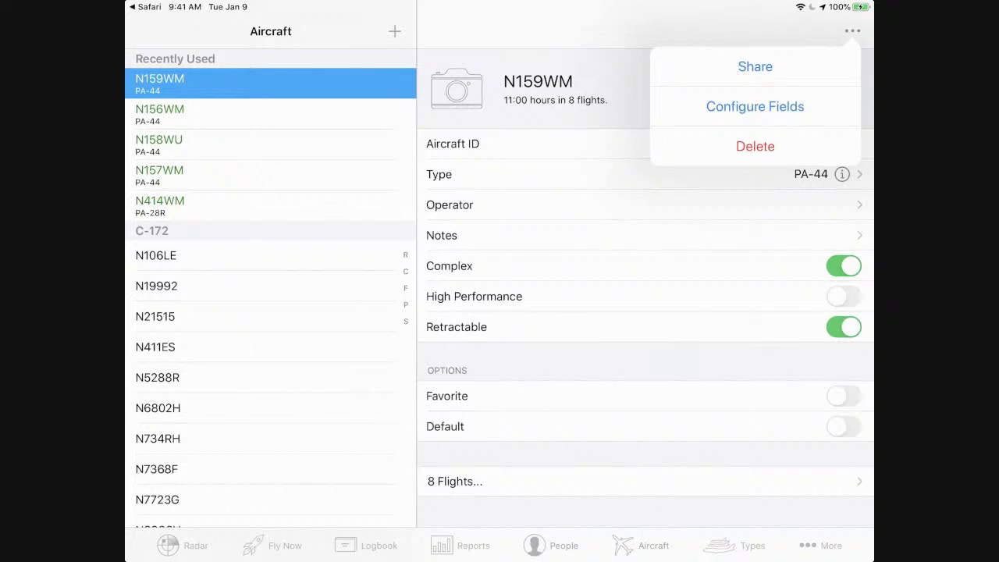
{"action": "left_click", "coordinate": [755, 107]}
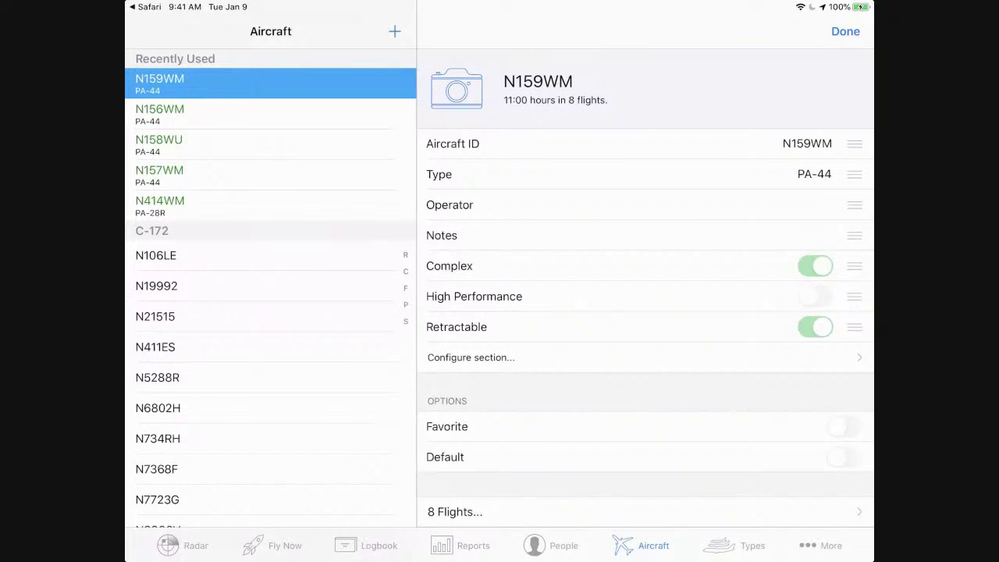
{"action": "left_click", "coordinate": [471, 356]}
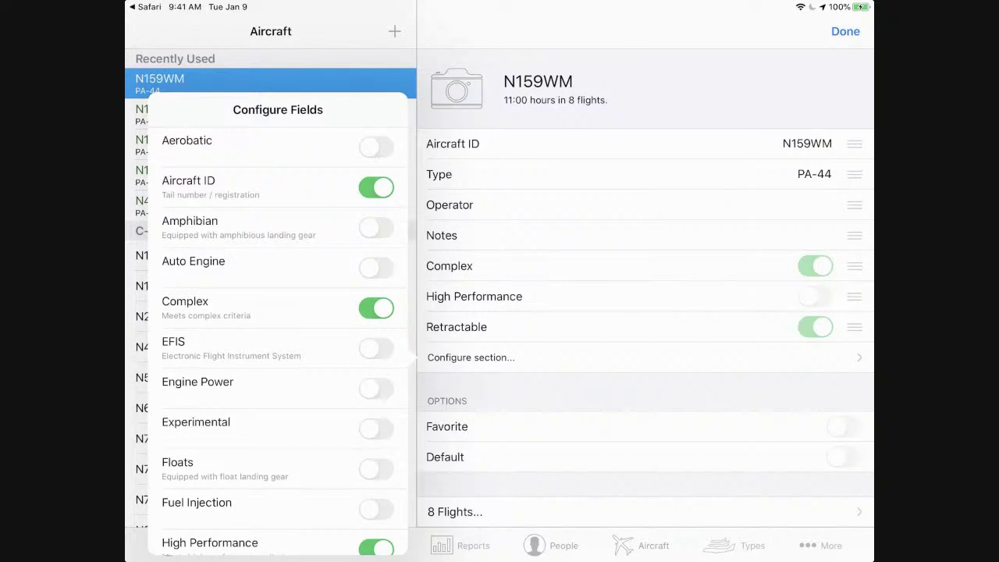
{"action": "scroll", "coordinate": [277, 335], "scroll_direction": "down", "scroll_amount": 5}
{"action": "scroll", "coordinate": [277, 336], "scroll_direction": "down", "scroll_amount": 2}
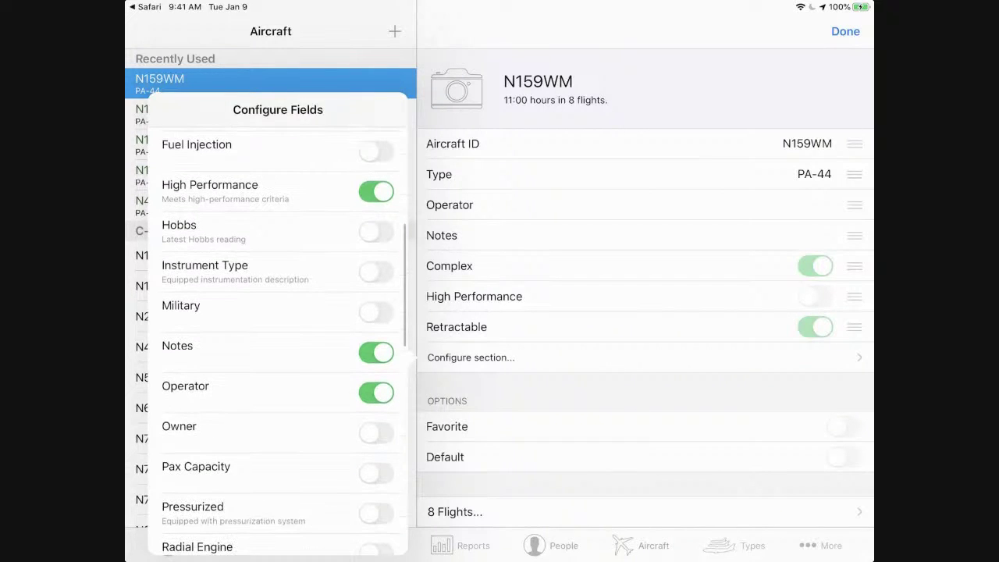
{"action": "scroll", "coordinate": [277, 335], "scroll_direction": "up", "scroll_amount": 2}
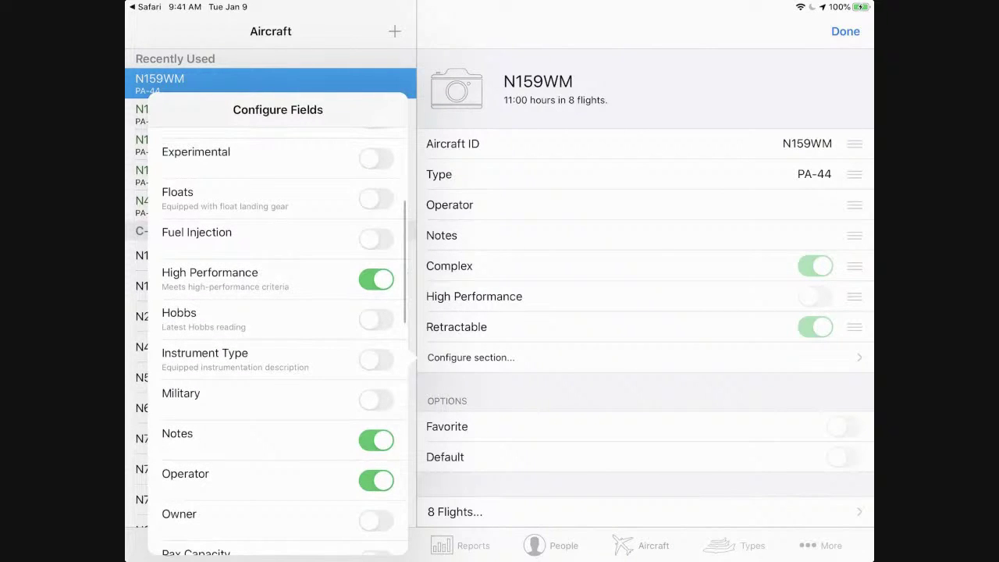
{"action": "left_click", "coordinate": [376, 319]}
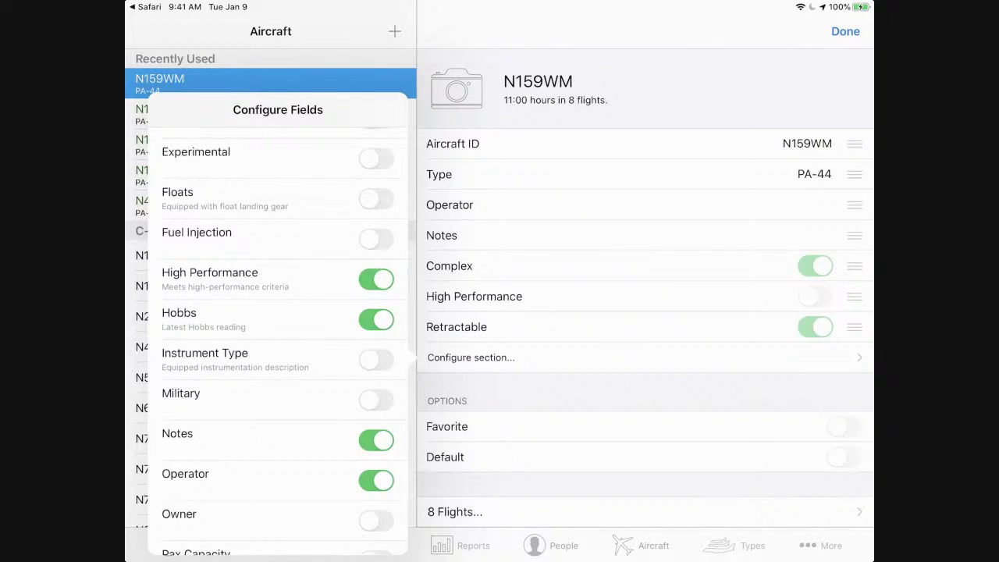
{"action": "left_click", "coordinate": [644, 390]}
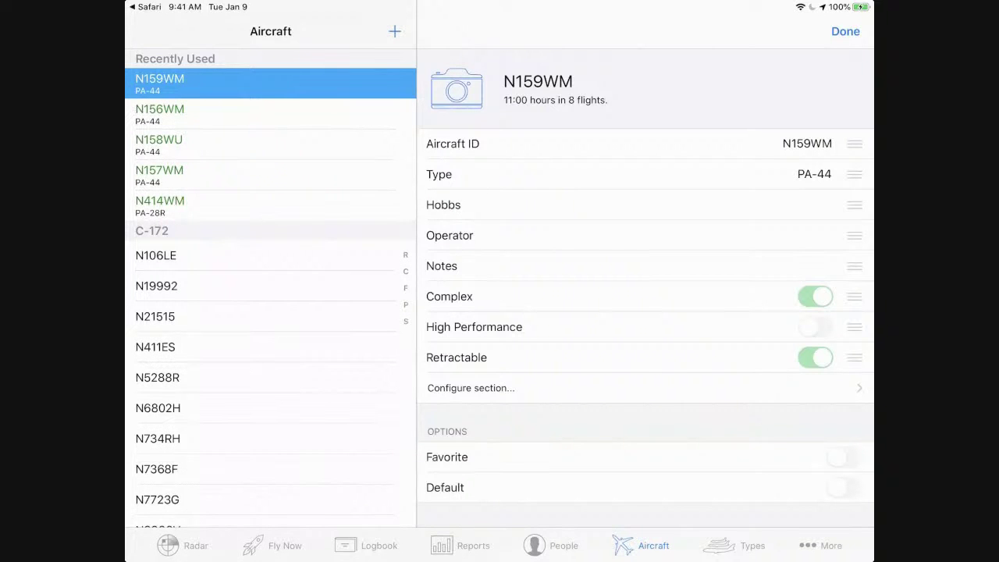
Step: Move the Operator field below Retractable in the aircraft details and finish configuring the fields
{"action": "left_click_drag", "start_coordinate": [854, 235], "coordinate": [855, 357]}
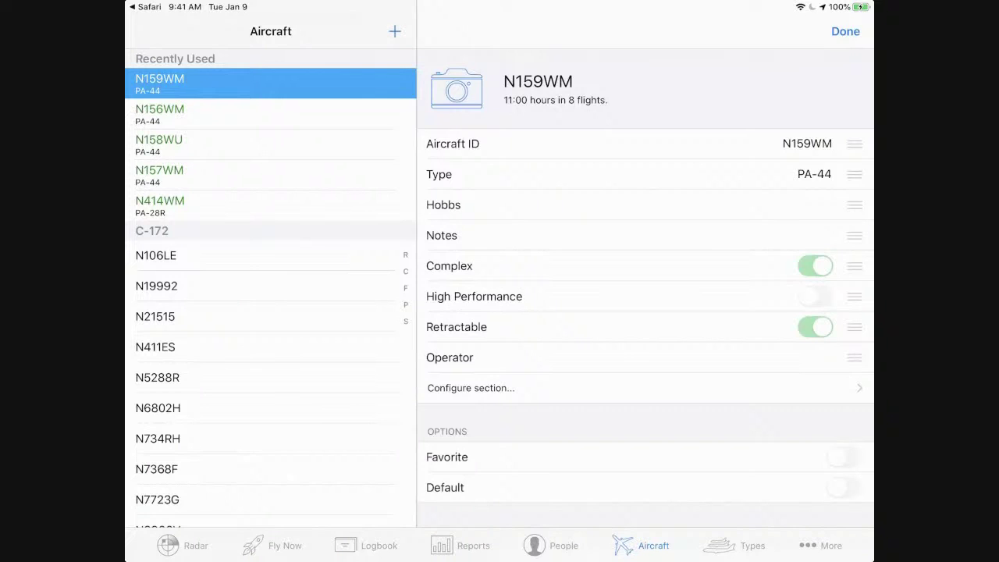
{"action": "left_click", "coordinate": [845, 31]}
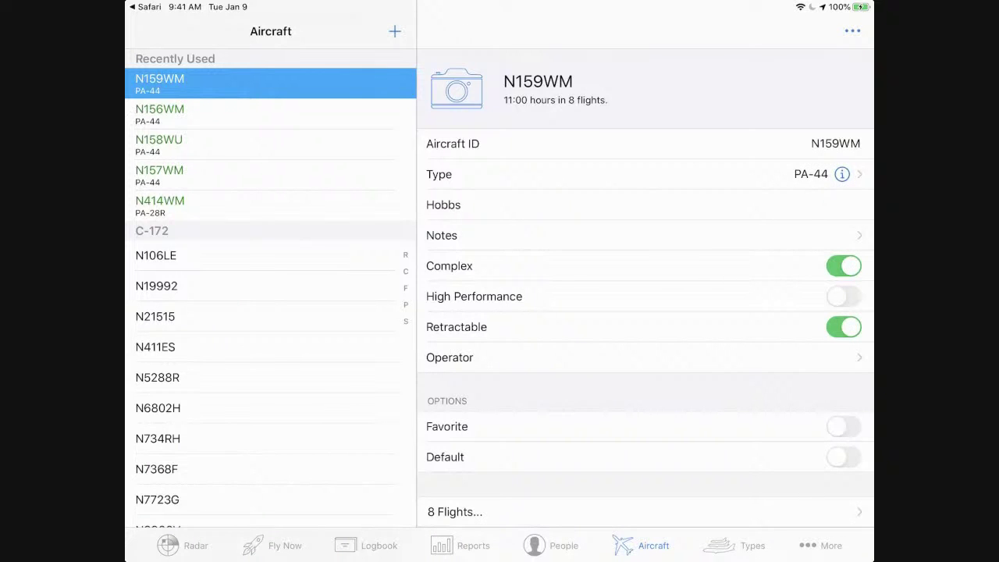
{"action": "left_click", "coordinate": [644, 358]}
Step: Examine the full list of configurable aircraft fields, including the custom and custom text fields, and leave field configuration
{"action": "left_click", "coordinate": [852, 30]}
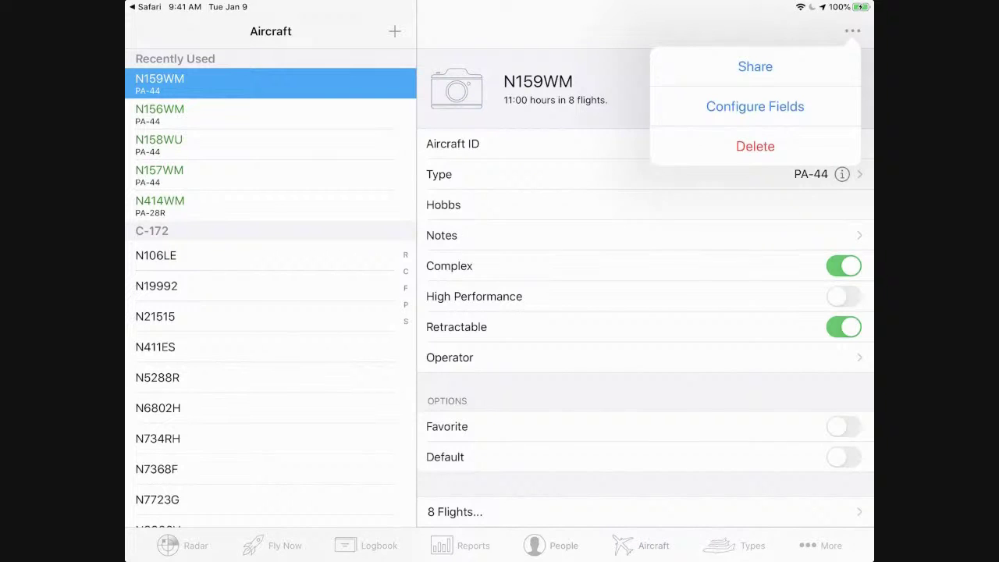
{"action": "left_click", "coordinate": [755, 106]}
{"action": "left_click", "coordinate": [471, 388]}
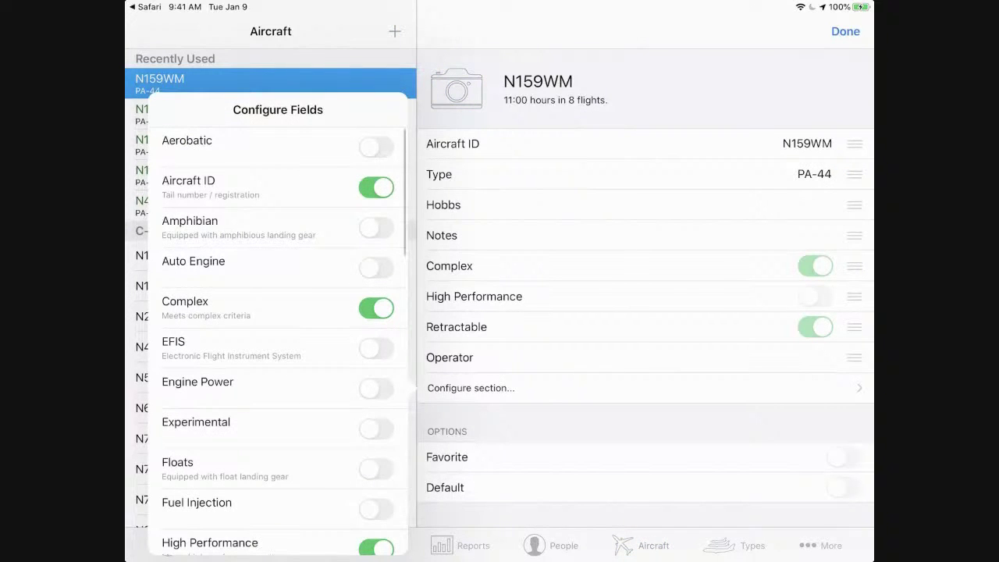
{"action": "scroll", "coordinate": [278, 343], "scroll_direction": "down", "scroll_amount": 5}
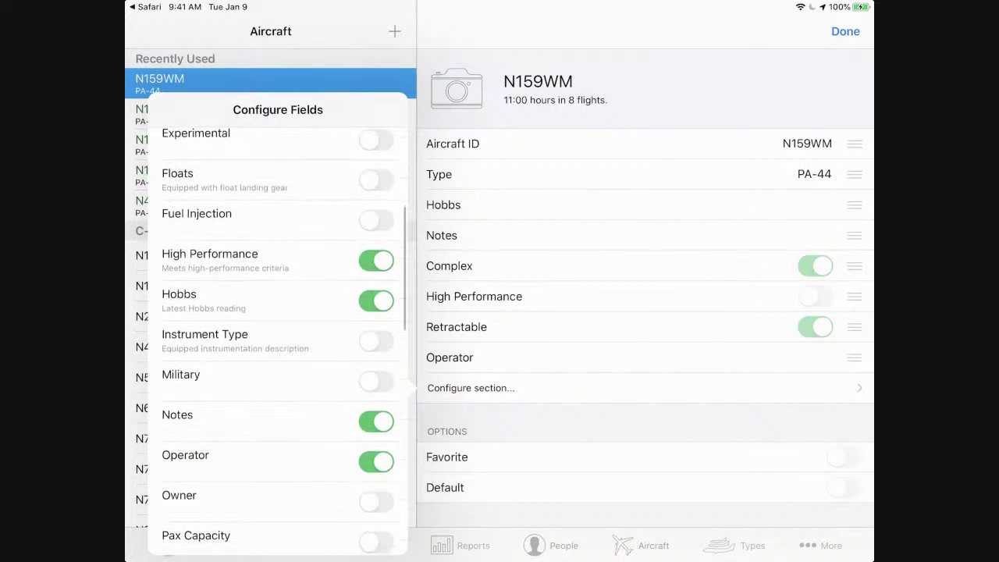
{"action": "scroll", "coordinate": [278, 343], "scroll_direction": "down", "scroll_amount": 3}
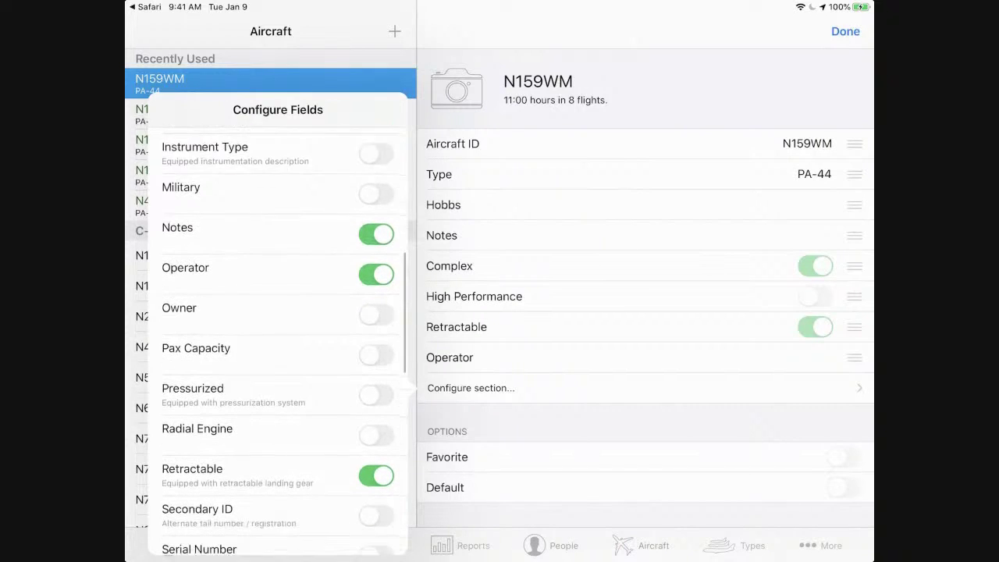
{"action": "scroll", "coordinate": [278, 344], "scroll_direction": "down", "scroll_amount": 1}
{"action": "scroll", "coordinate": [278, 343], "scroll_direction": "down", "scroll_amount": 10}
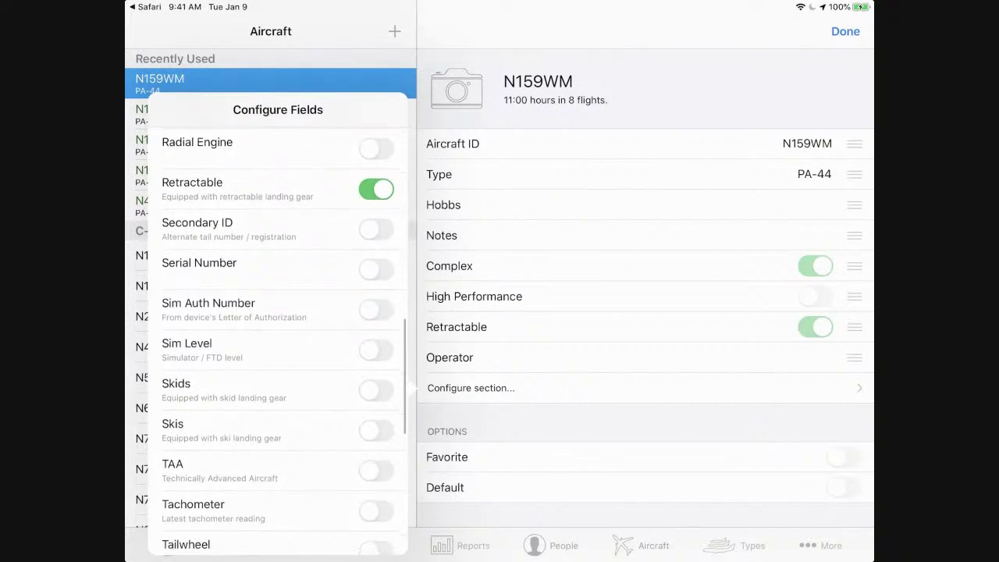
{"action": "scroll", "coordinate": [278, 343], "scroll_direction": "down", "scroll_amount": 9}
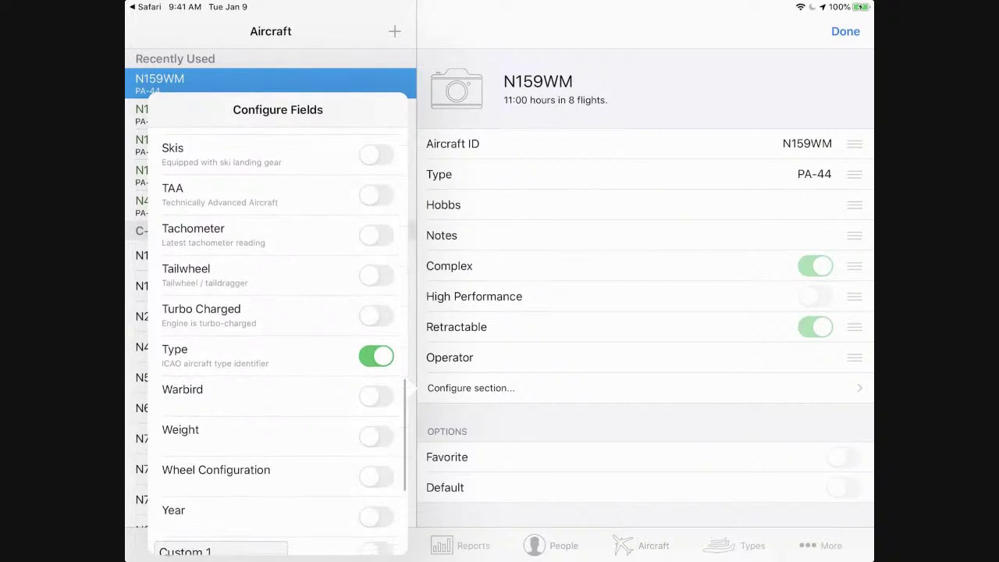
{"action": "scroll", "coordinate": [278, 328], "scroll_direction": "down", "scroll_amount": 10}
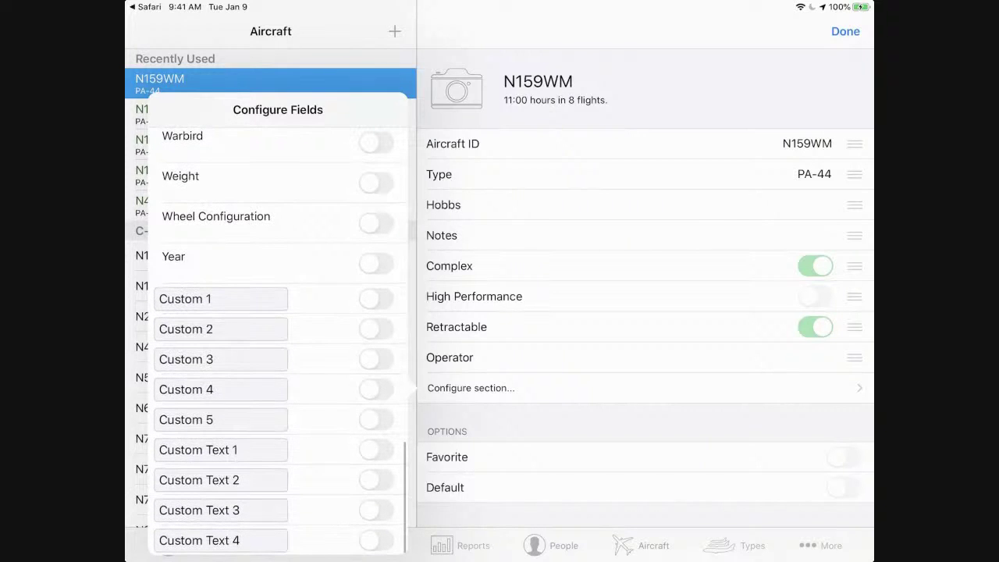
{"action": "scroll", "coordinate": [277, 328], "scroll_direction": "down", "scroll_amount": 1}
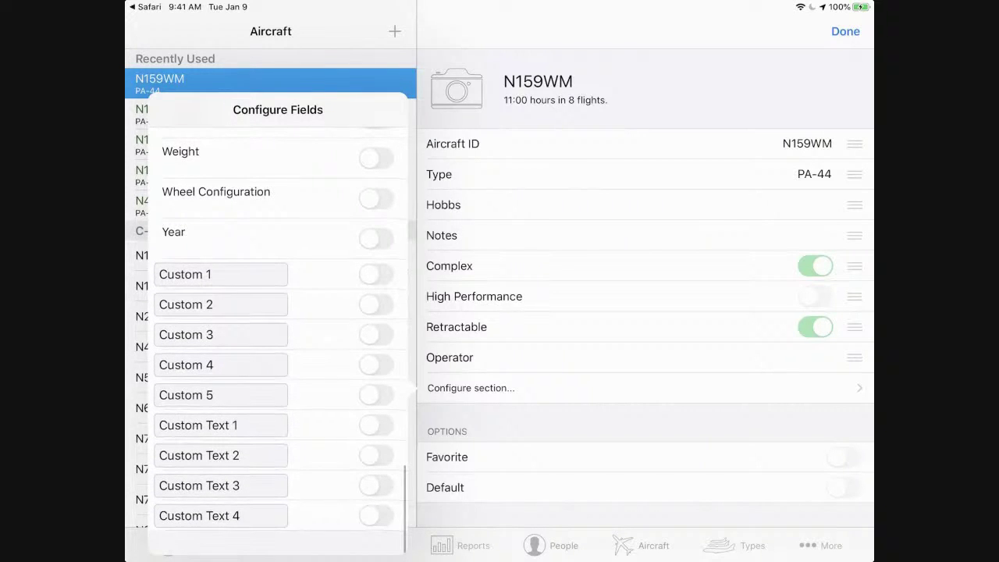
{"action": "scroll", "coordinate": [278, 328], "scroll_direction": "up", "scroll_amount": 4}
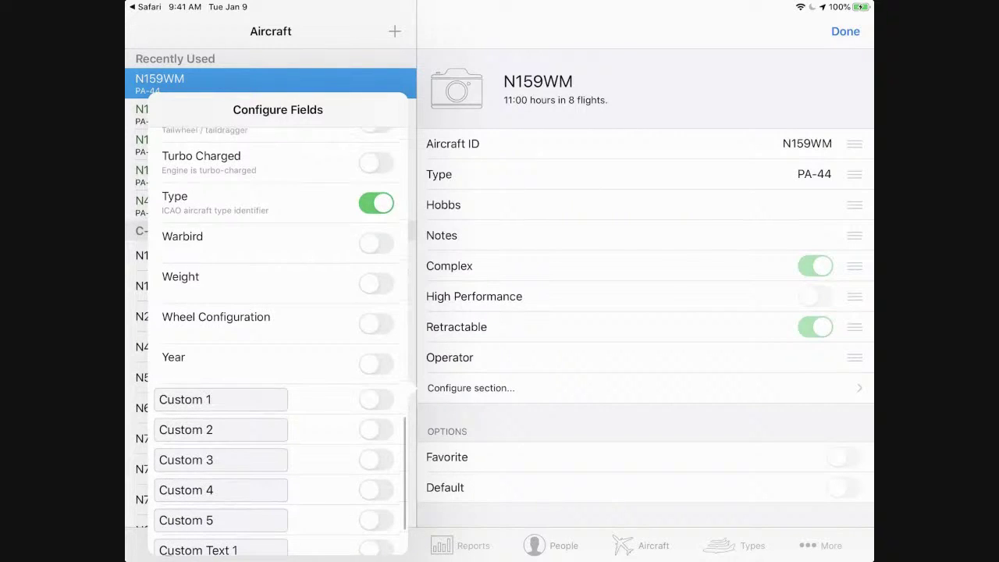
{"action": "scroll", "coordinate": [278, 327], "scroll_direction": "down", "scroll_amount": 3}
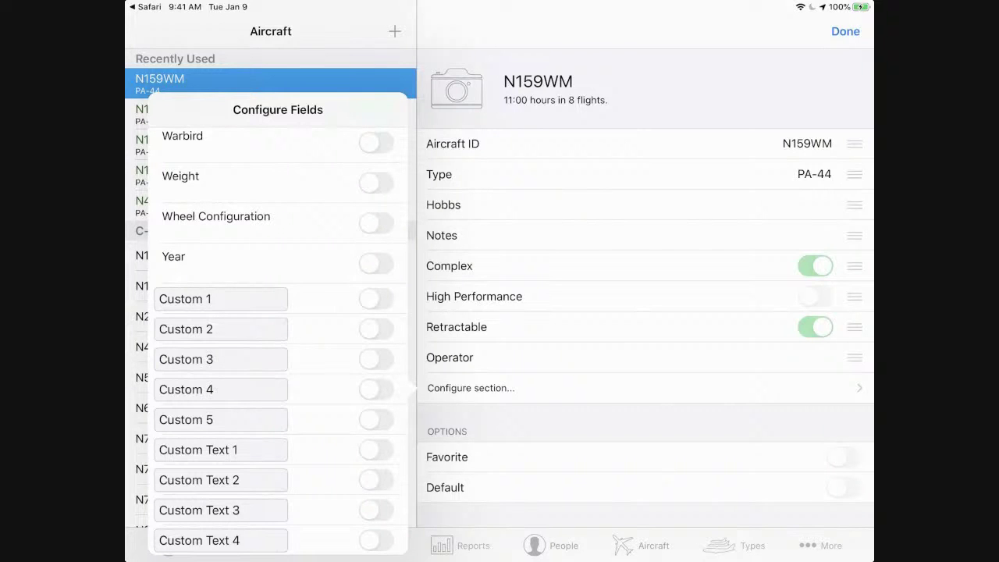
{"action": "scroll", "coordinate": [278, 341], "scroll_direction": "up", "scroll_amount": 5}
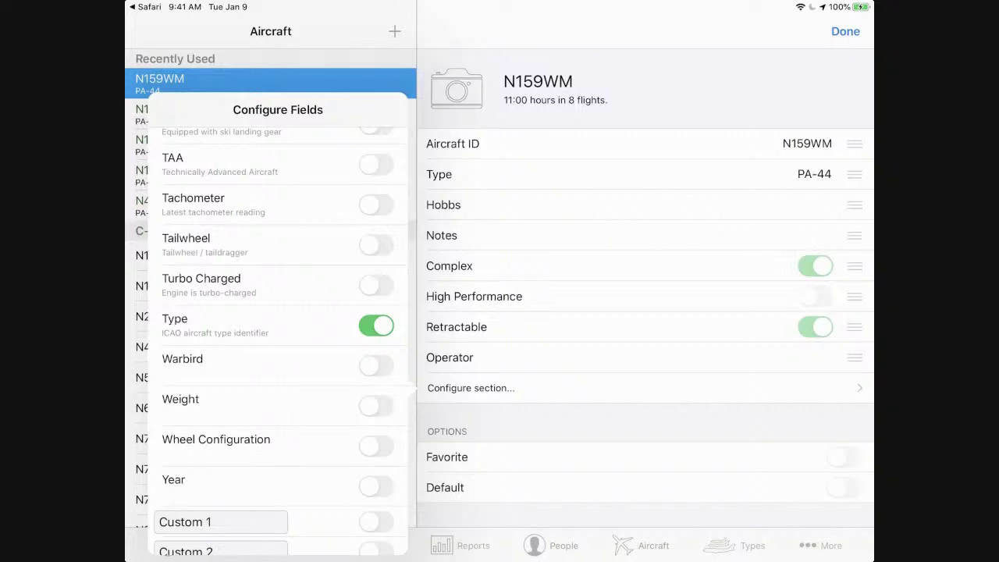
{"action": "left_click", "coordinate": [845, 31]}
{"action": "left_click", "coordinate": [846, 32]}
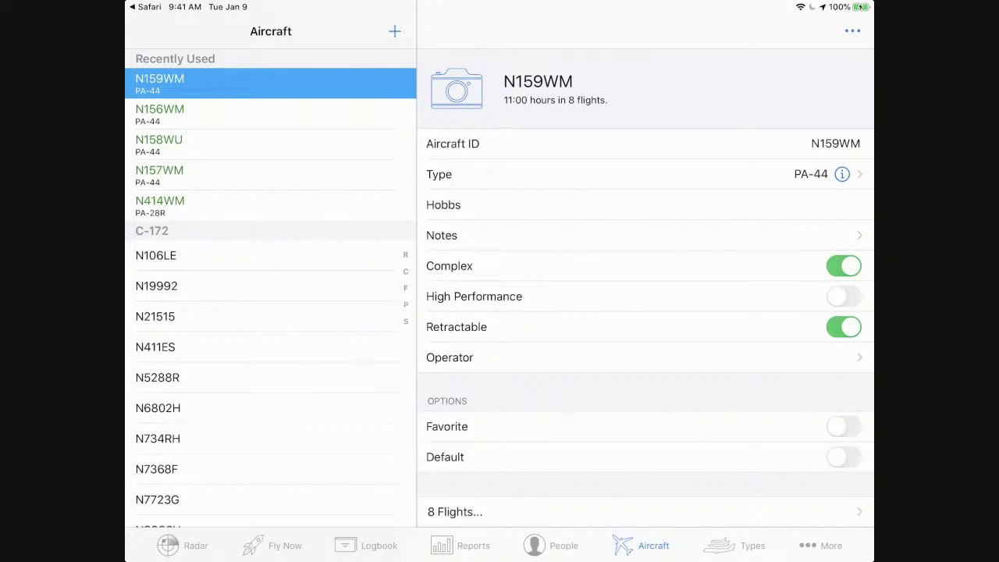
Step: Open the Backup settings of the logbook
{"action": "left_click", "coordinate": [820, 545]}
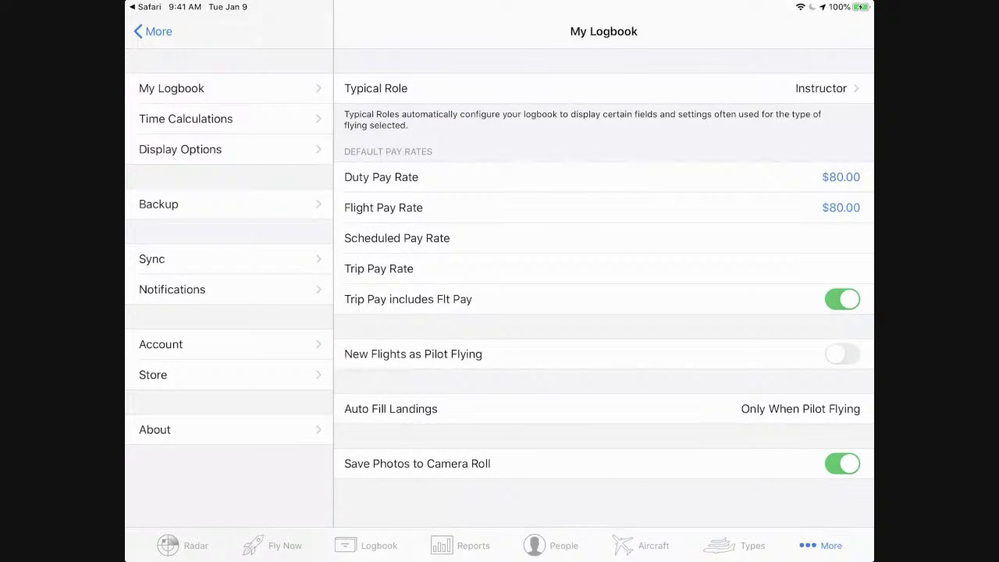
{"action": "left_click", "coordinate": [159, 204]}
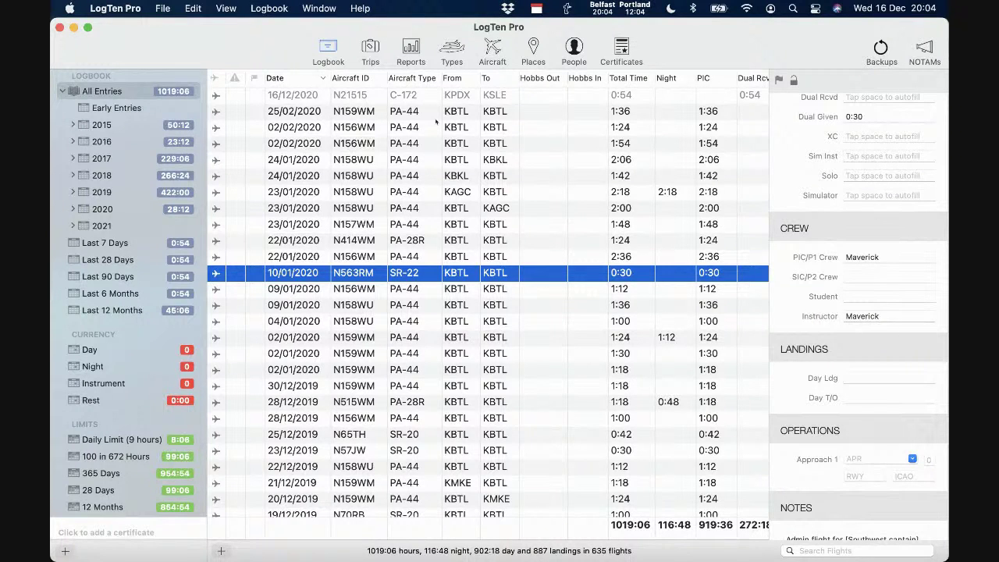
Step: In LogTen Pro on the Mac, select the 25/02/2020 N159WM flight and browse the older entries back to November 2019
{"action": "left_click", "coordinate": [310, 114]}
{"action": "scroll", "coordinate": [316, 308], "scroll_direction": "down", "scroll_amount": 10}
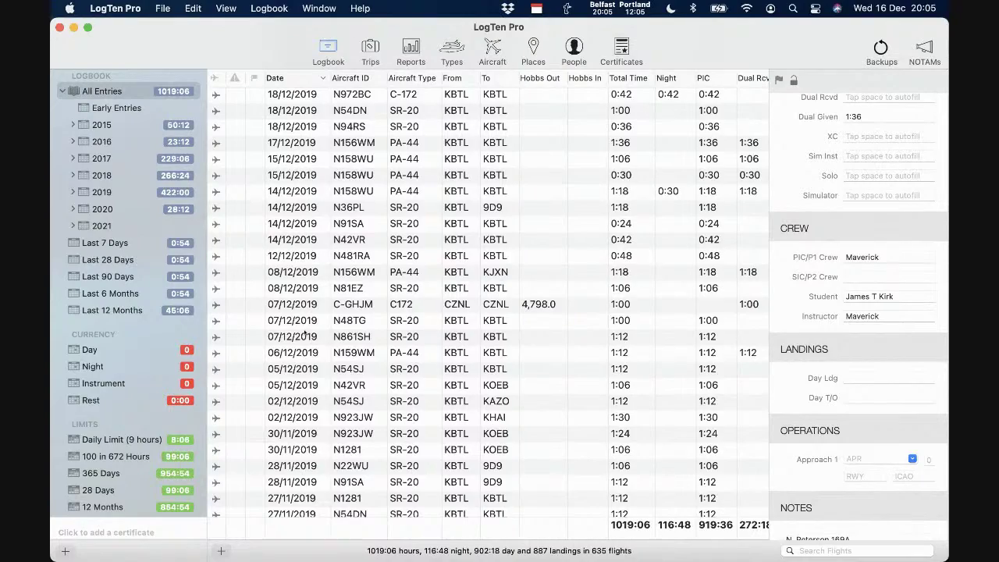
Step: Extend the selection from the 25/02/2020 flight through the 07/12/2019 N861SH flight and review the selected range
{"action": "scroll", "coordinate": [304, 334], "scroll_direction": "up", "scroll_amount": 10}
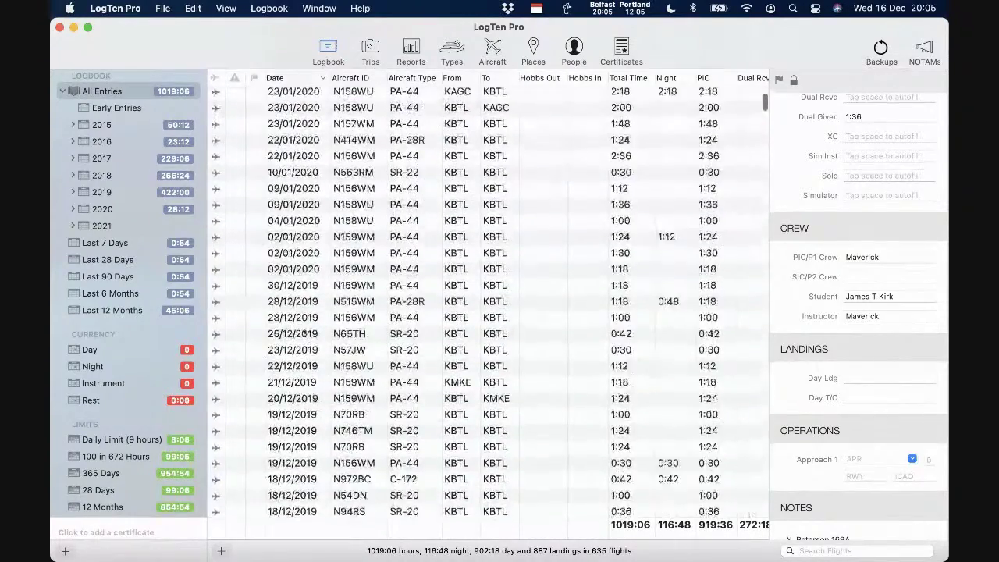
{"action": "scroll", "coordinate": [312, 127], "scroll_direction": "down", "scroll_amount": 10}
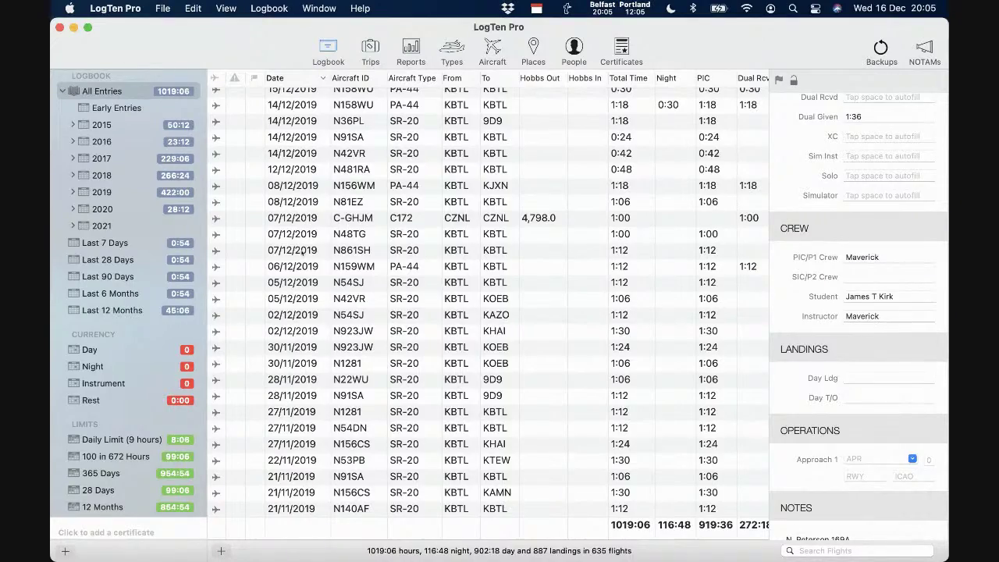
{"action": "left_click", "coordinate": [301, 251], "text": "shift"}
{"action": "scroll", "coordinate": [301, 250], "scroll_direction": "up", "scroll_amount": 10}
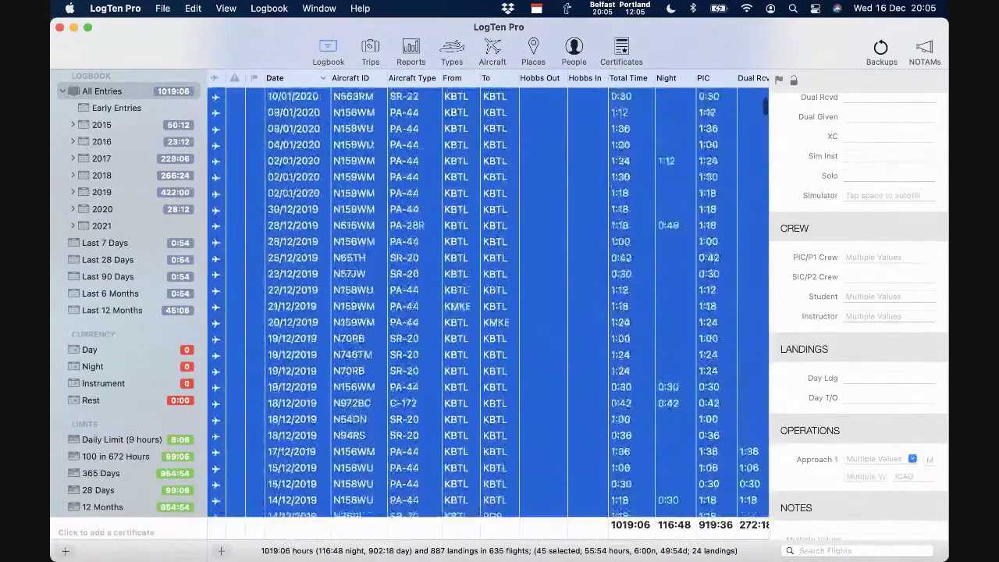
{"action": "scroll", "coordinate": [301, 250], "scroll_direction": "up", "scroll_amount": 2}
{"action": "scroll", "coordinate": [301, 250], "scroll_direction": "down", "scroll_amount": 8}
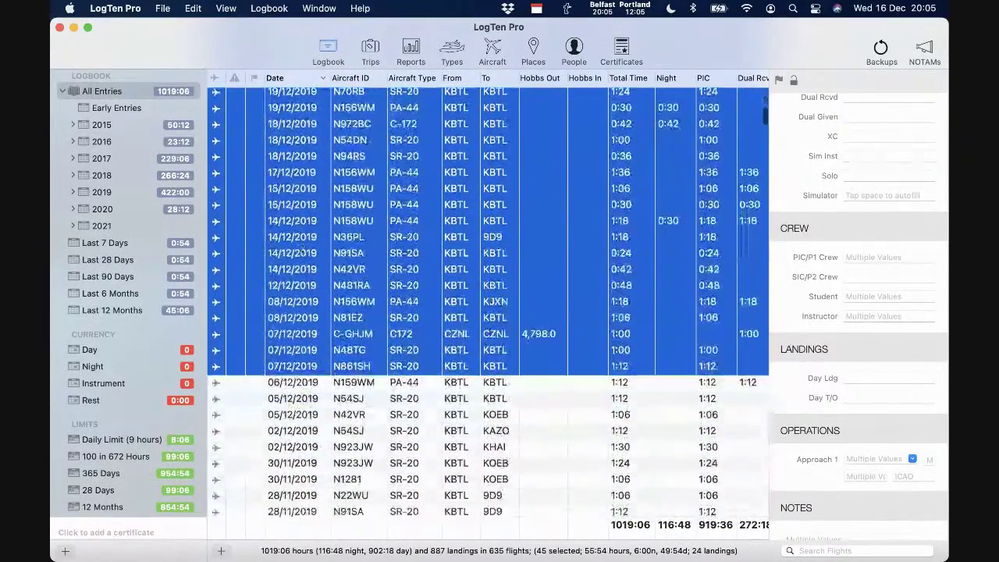
{"action": "scroll", "coordinate": [301, 251], "scroll_direction": "down", "scroll_amount": 3}
{"action": "scroll", "coordinate": [883, 226], "scroll_direction": "up", "scroll_amount": 2}
{"action": "scroll", "coordinate": [883, 227], "scroll_direction": "up", "scroll_amount": 8}
{"action": "scroll", "coordinate": [883, 227], "scroll_direction": "down", "scroll_amount": 6}
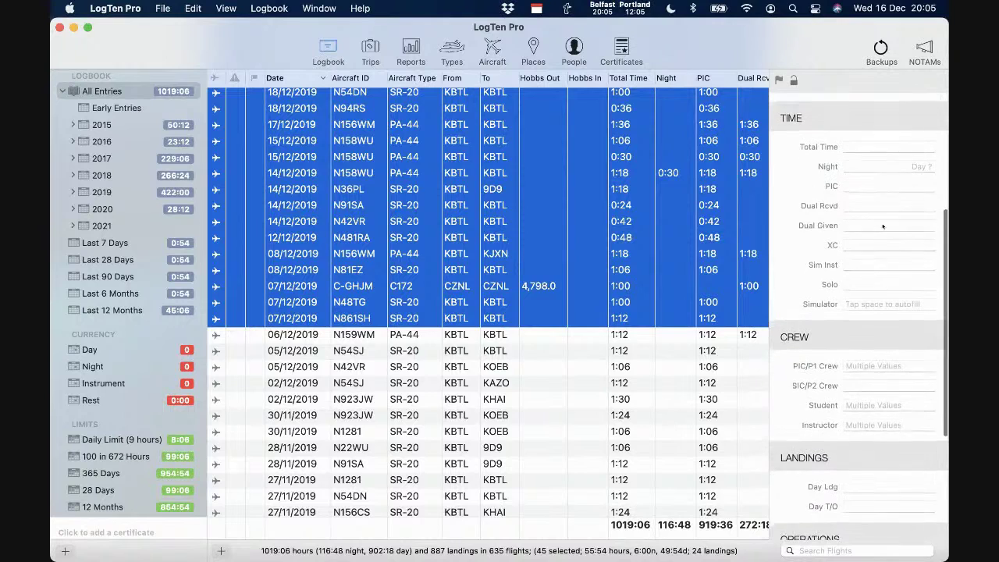
Step: Enter the crew member's name as SIC/P2 Crew for all selected flights and check the SIC/P2 Crew column
{"action": "scroll", "coordinate": [883, 226], "scroll_direction": "down", "scroll_amount": 4}
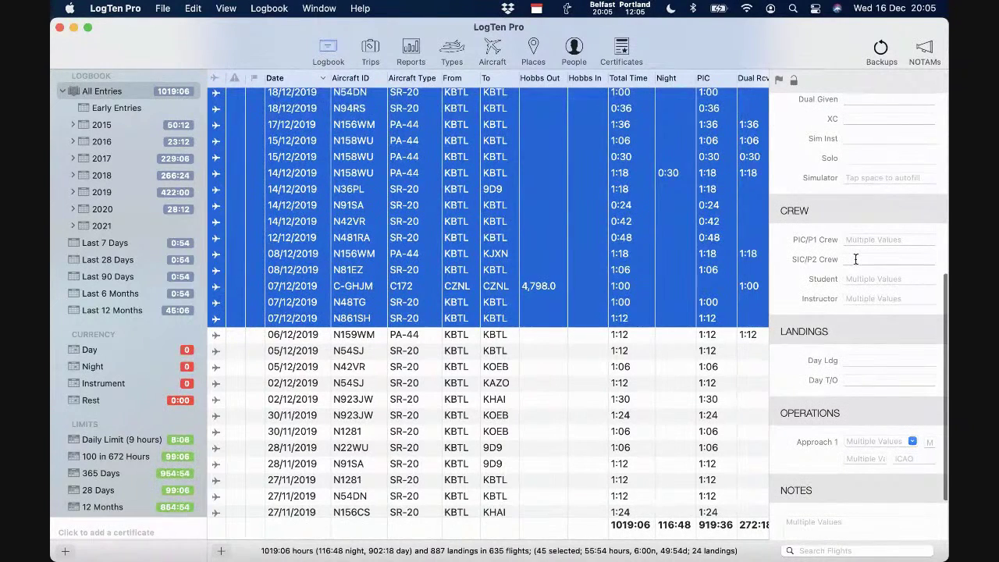
{"action": "left_click", "coordinate": [855, 259]}
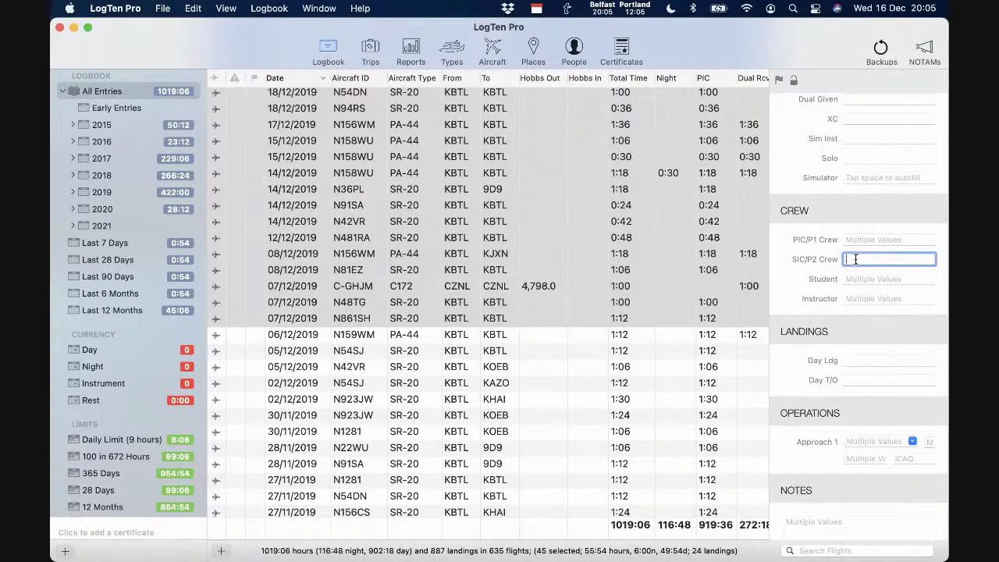
{"action": "type", "text": "David"}
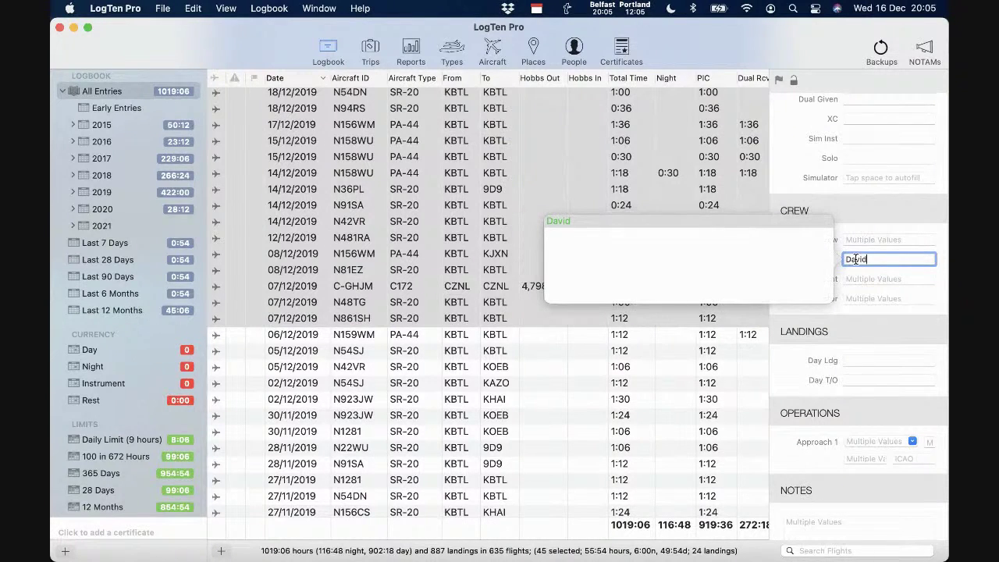
{"action": "key", "text": "Return"}
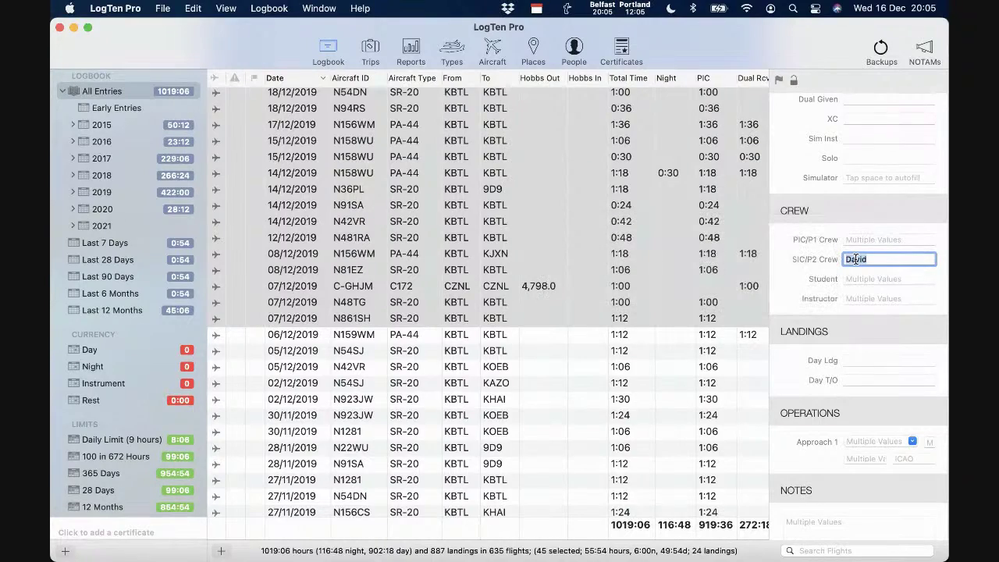
{"action": "scroll", "coordinate": [639, 252], "scroll_direction": "right", "scroll_amount": 10}
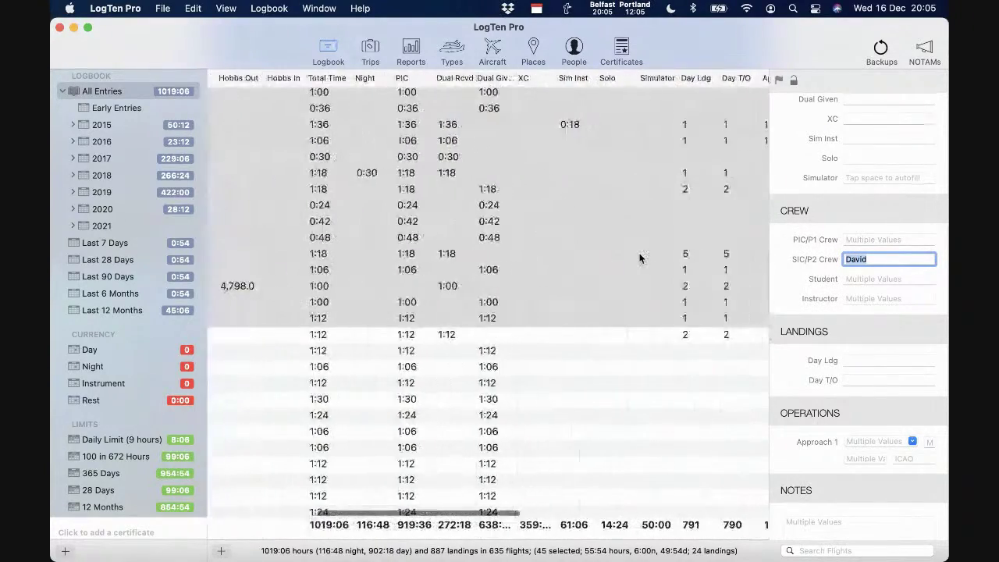
{"action": "scroll", "coordinate": [639, 257], "scroll_direction": "right", "scroll_amount": 3}
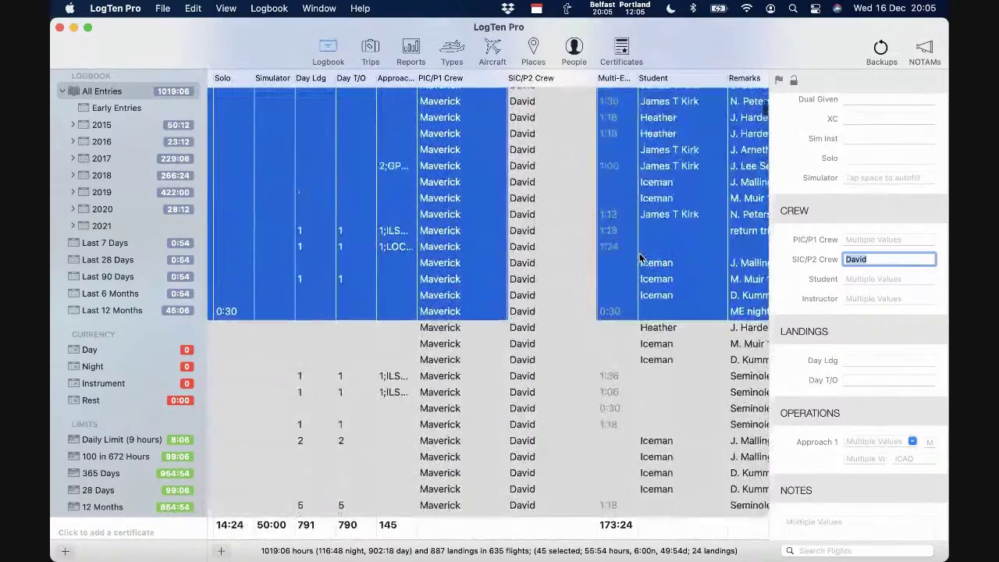
{"action": "scroll", "coordinate": [639, 253], "scroll_direction": "up", "scroll_amount": 5}
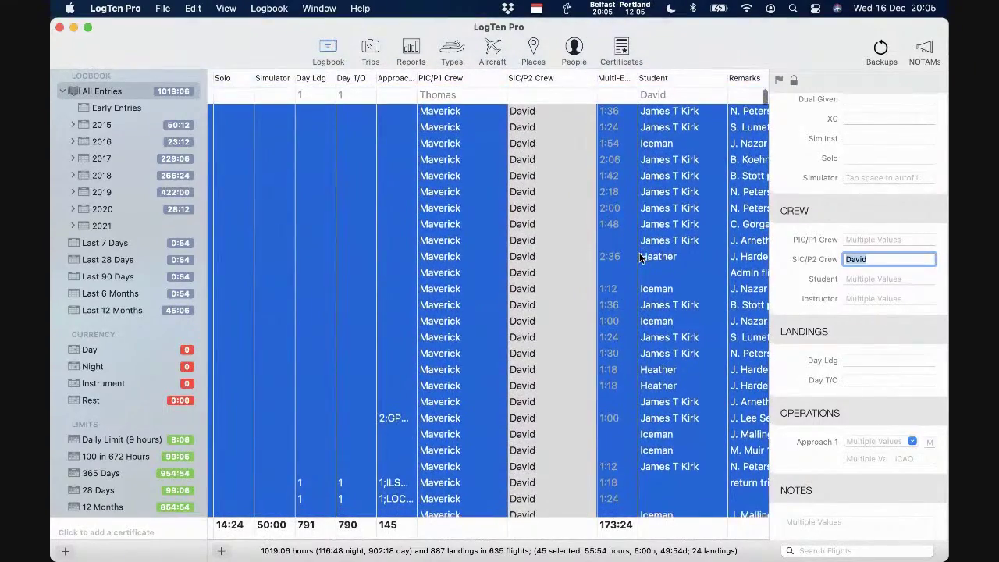
Step: Select only the 09/01/2020 N156WM flight and look through its time, crew, landings, operations and notes details
{"action": "left_click", "coordinate": [534, 290]}
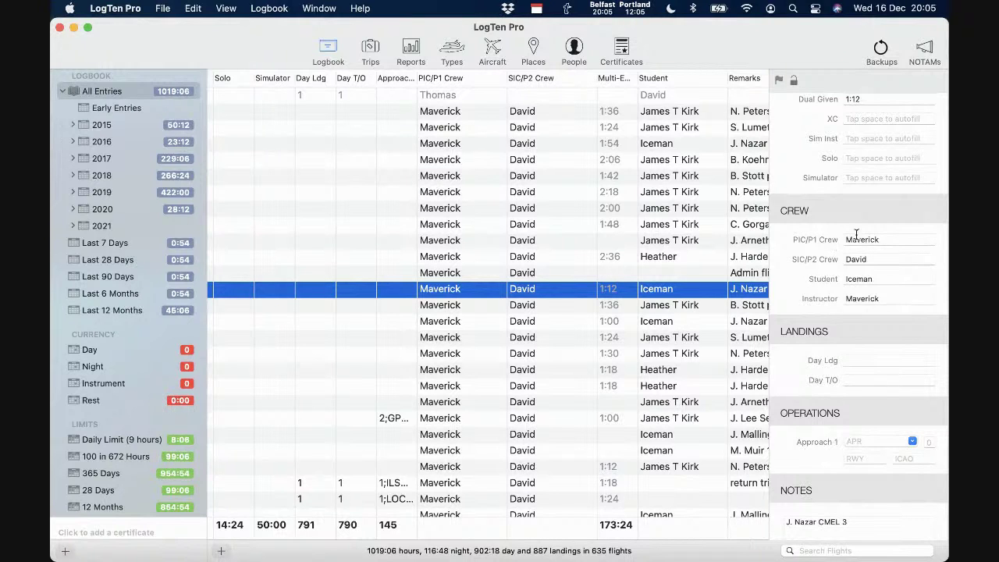
{"action": "scroll", "coordinate": [841, 374], "scroll_direction": "up", "scroll_amount": 3}
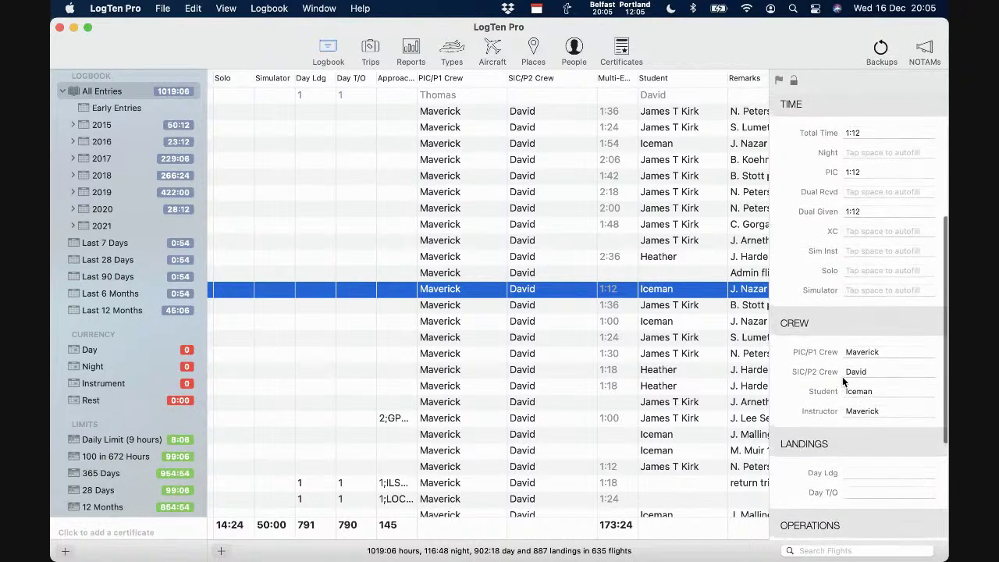
{"action": "scroll", "coordinate": [842, 376], "scroll_direction": "up", "scroll_amount": 5}
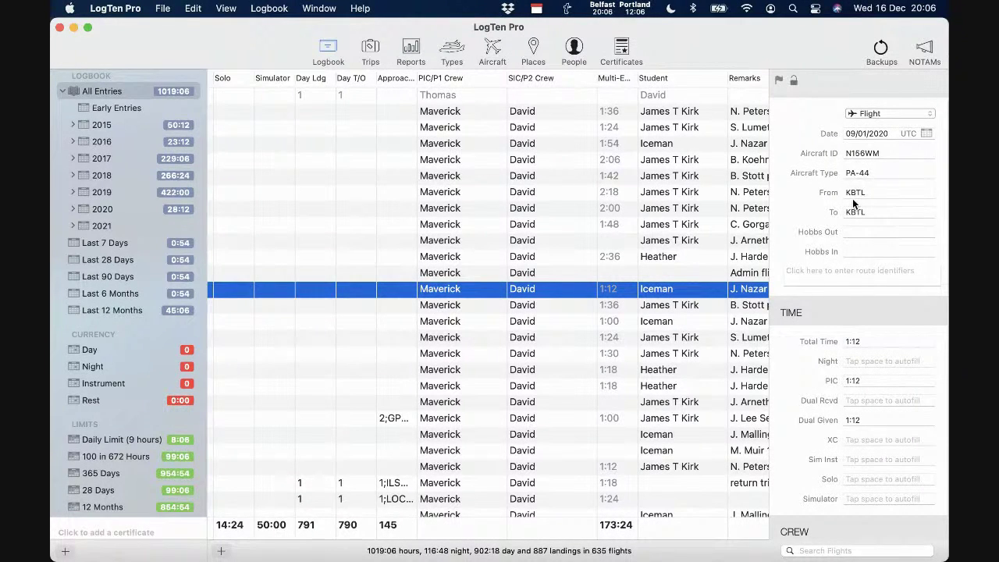
{"action": "scroll", "coordinate": [852, 198], "scroll_direction": "down", "scroll_amount": 10}
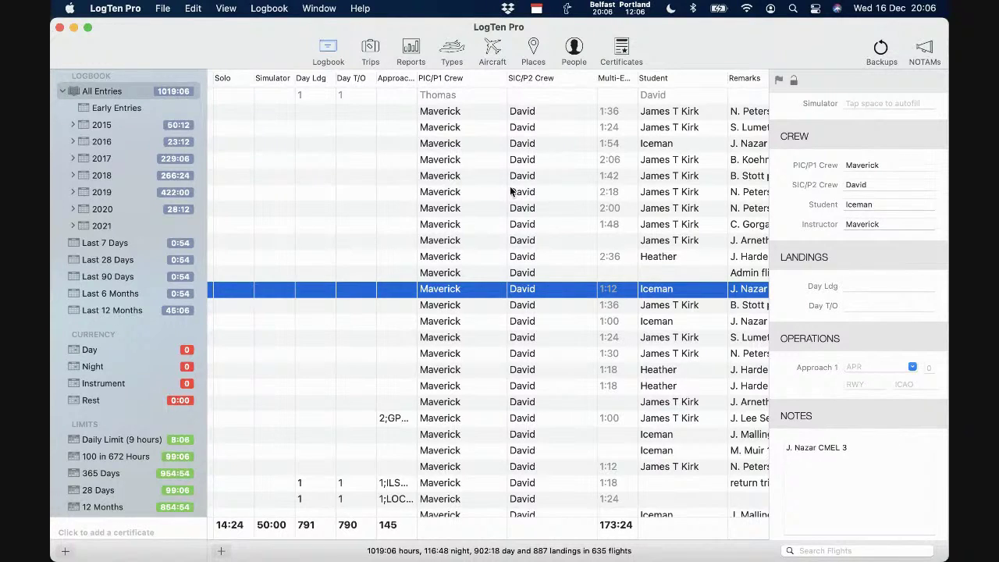
Step: Sort the logbook entries by student in ascending order
{"action": "scroll", "coordinate": [511, 191], "scroll_direction": "right", "scroll_amount": 5}
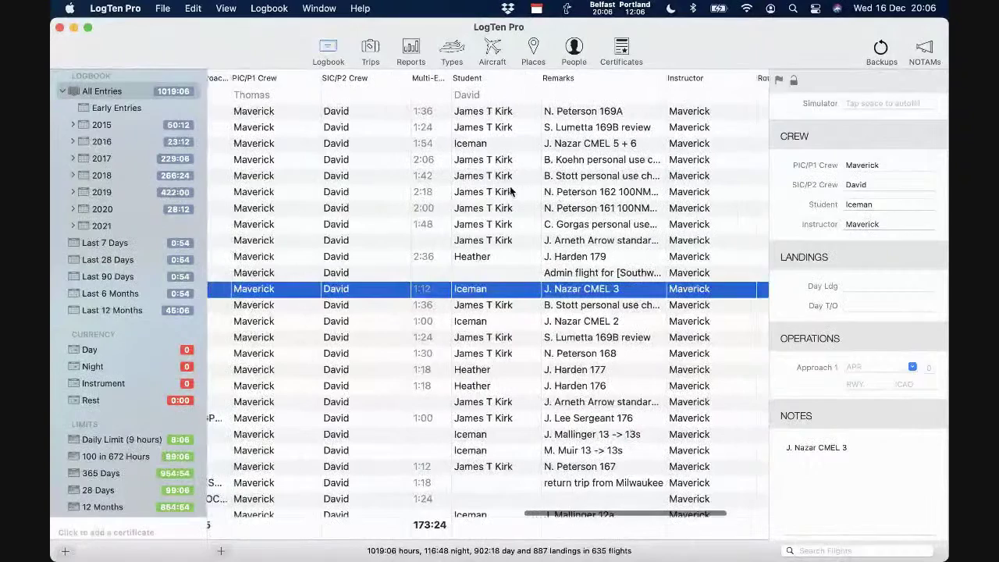
{"action": "scroll", "coordinate": [511, 191], "scroll_direction": "left", "scroll_amount": 1}
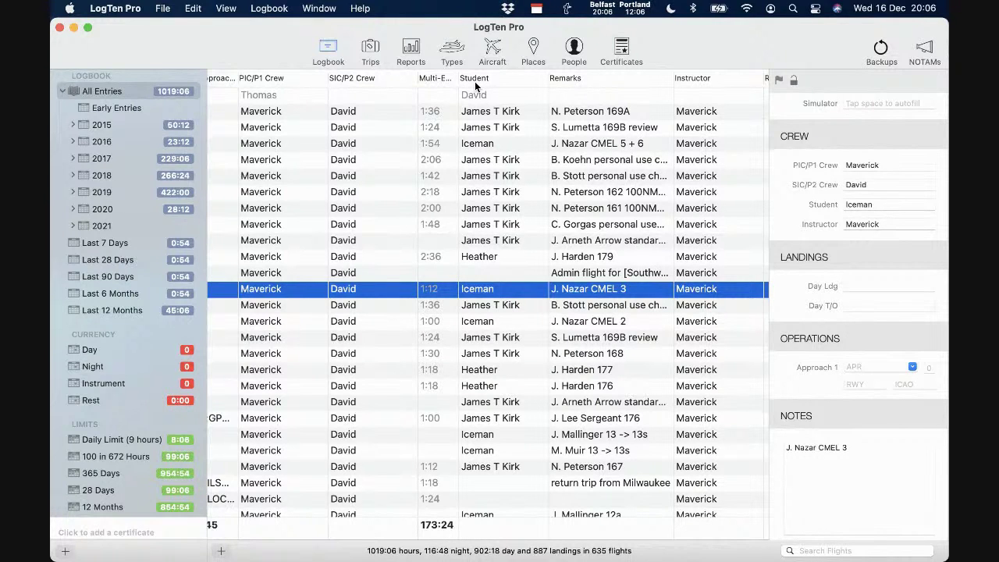
{"action": "scroll", "coordinate": [452, 238], "scroll_direction": "left", "scroll_amount": 1}
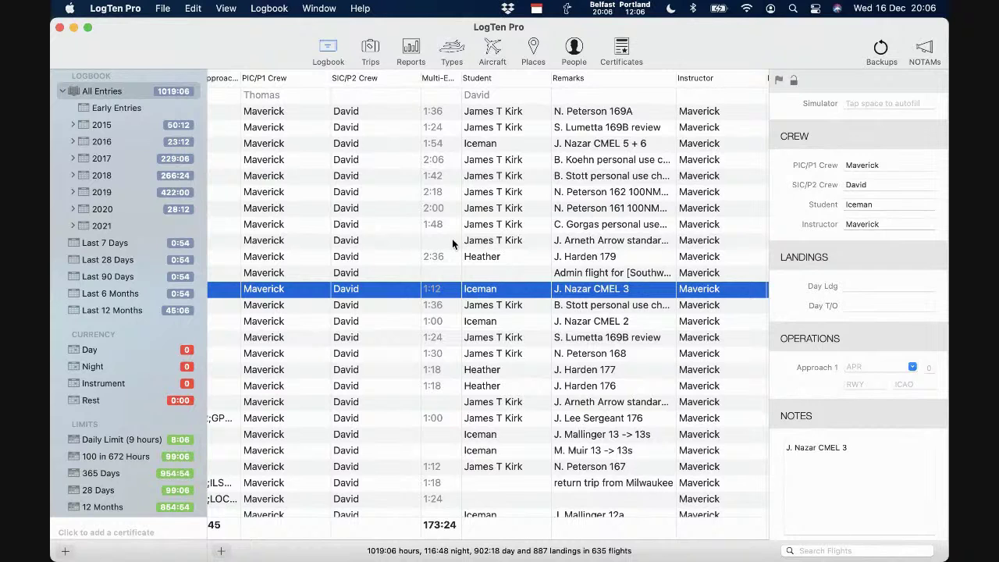
{"action": "left_click", "coordinate": [476, 79]}
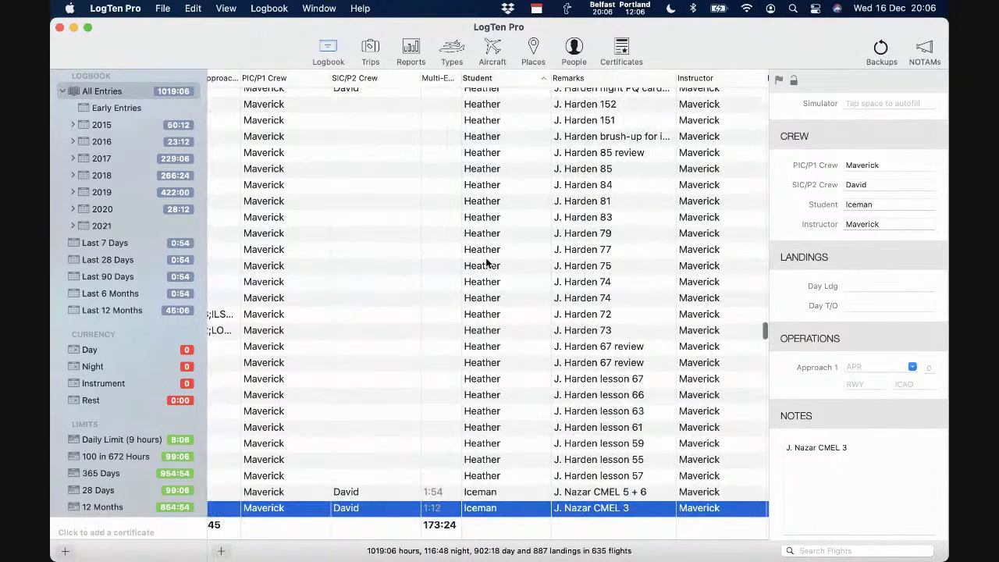
Step: Select one student's flights from the lesson 51 entry up to the locked entry, and clear that selection
{"action": "scroll", "coordinate": [485, 269], "scroll_direction": "up", "scroll_amount": 10}
{"action": "scroll", "coordinate": [485, 271], "scroll_direction": "up", "scroll_amount": 15}
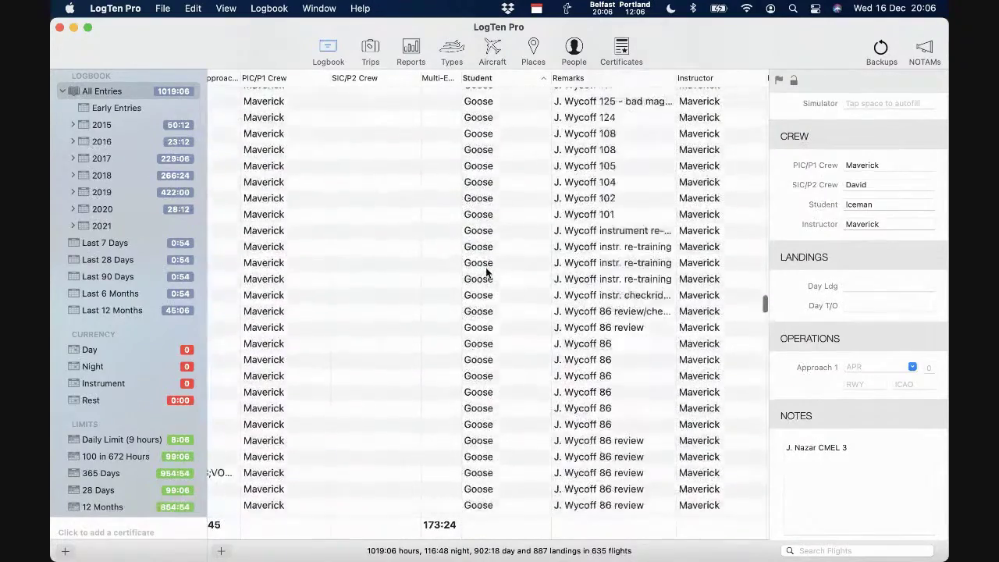
{"action": "scroll", "coordinate": [485, 271], "scroll_direction": "up", "scroll_amount": 2}
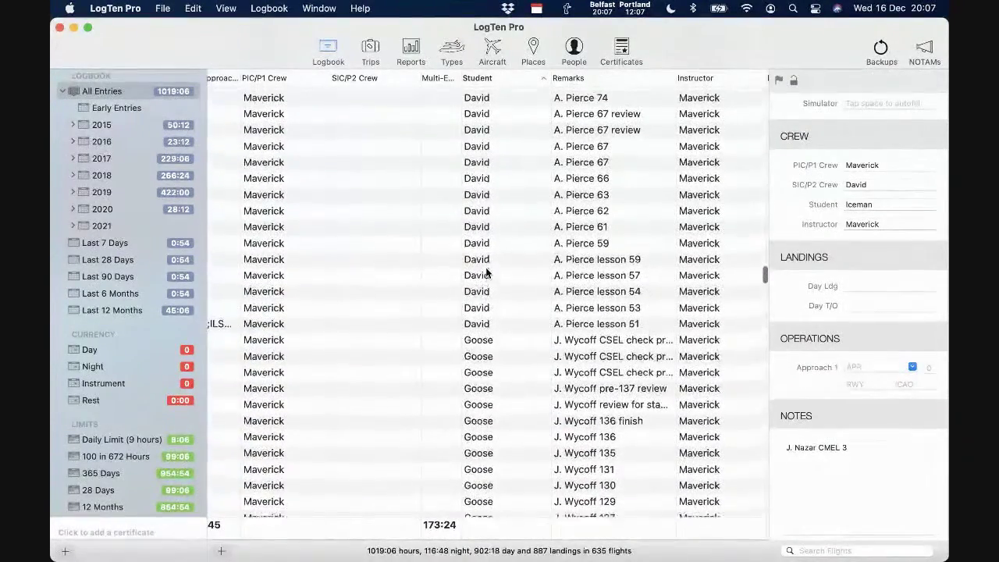
{"action": "left_click", "coordinate": [478, 329]}
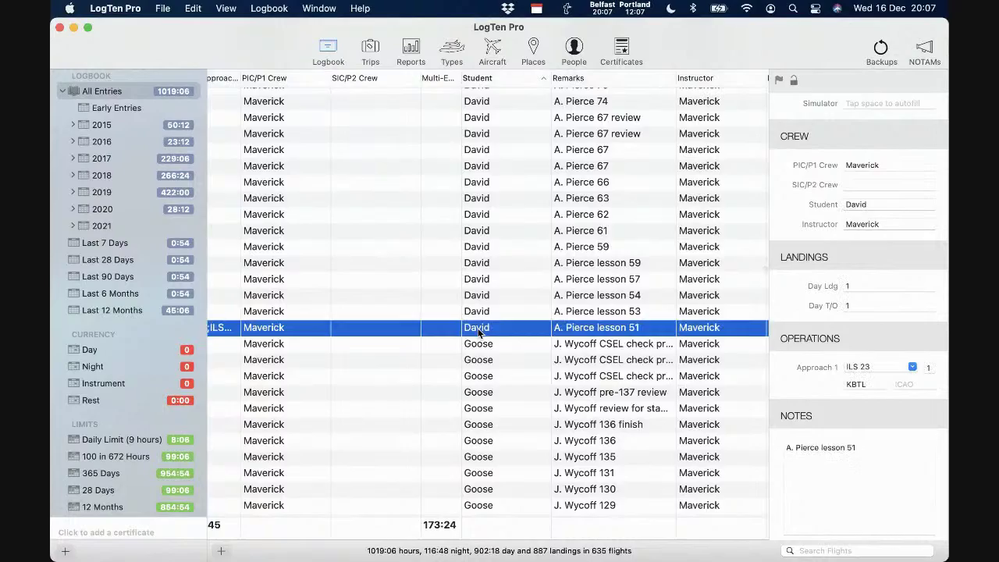
{"action": "scroll", "coordinate": [478, 332], "scroll_direction": "up", "scroll_amount": 15}
{"action": "scroll", "coordinate": [480, 331], "scroll_direction": "down", "scroll_amount": 4}
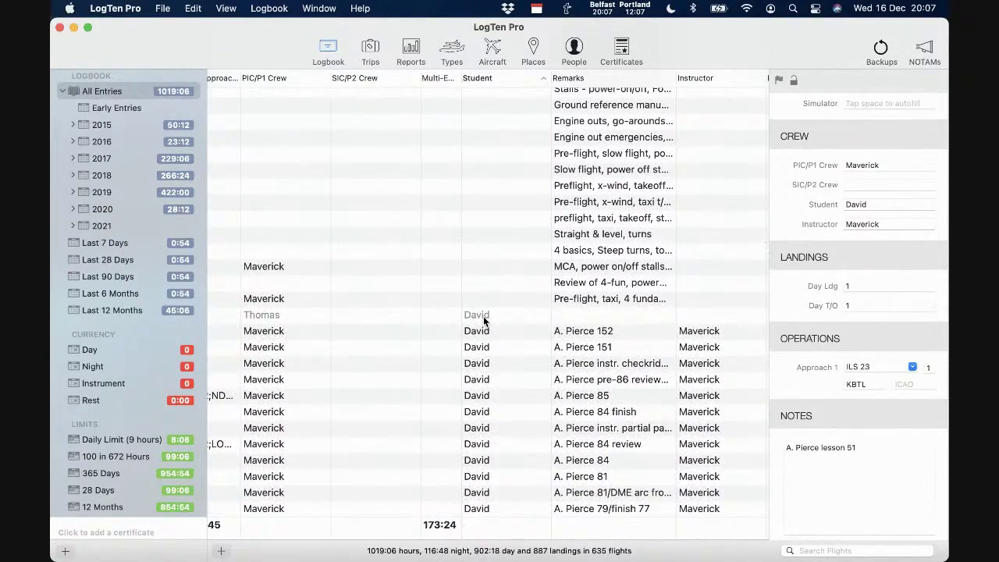
{"action": "left_click", "coordinate": [484, 317], "text": "shift"}
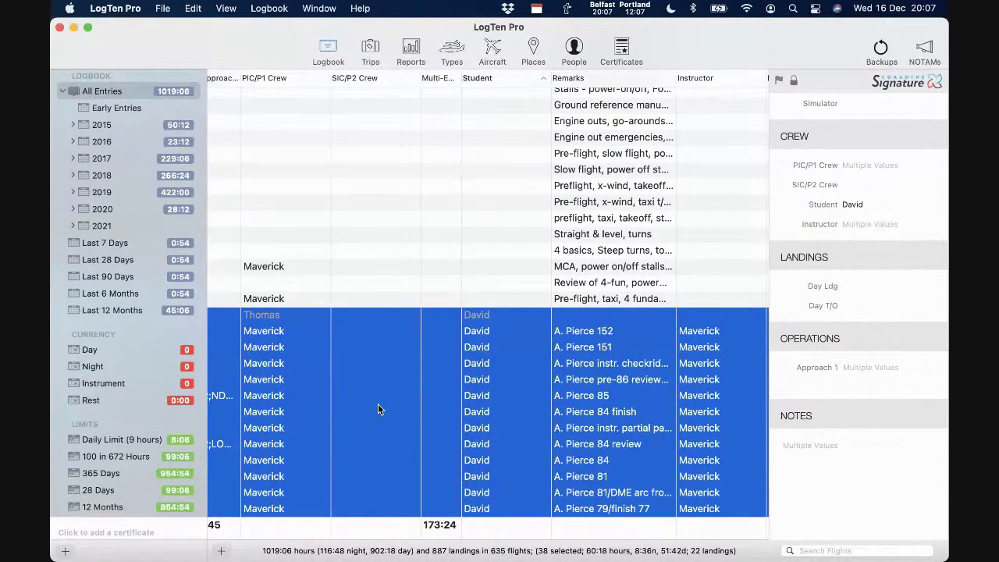
{"action": "left_click", "coordinate": [415, 379]}
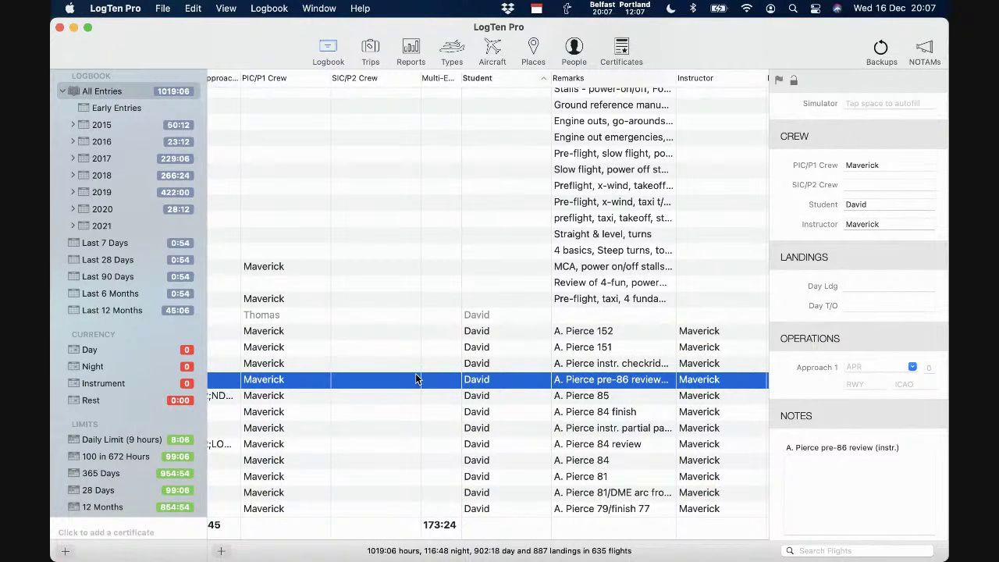
Step: Enter the crew member's name as SIC/P2 Crew for the same student's unlocked flights with remarks 152 through 81
{"action": "scroll", "coordinate": [415, 378], "scroll_direction": "left", "scroll_amount": 5}
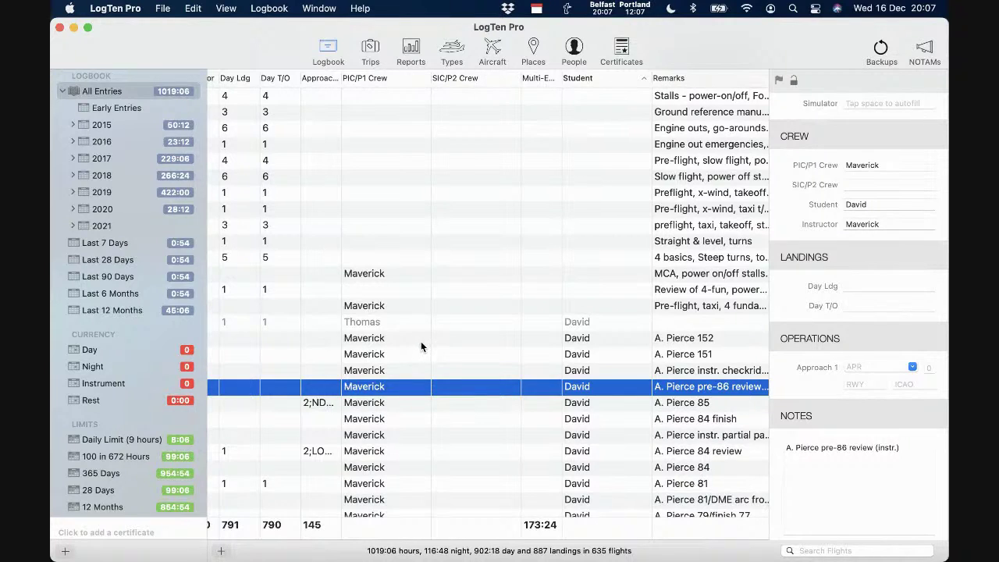
{"action": "left_click", "coordinate": [420, 341]}
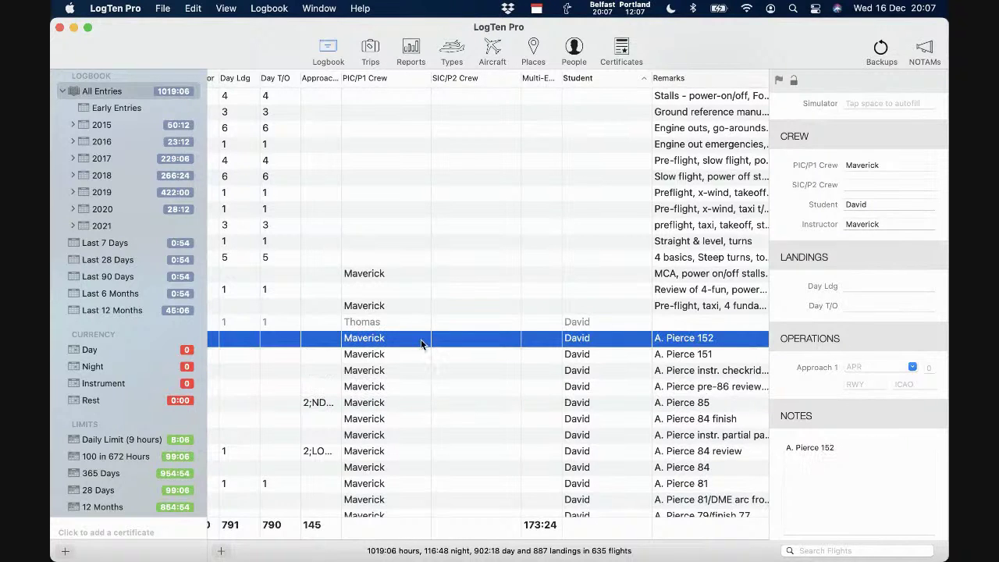
{"action": "left_click", "coordinate": [392, 483], "text": "shift"}
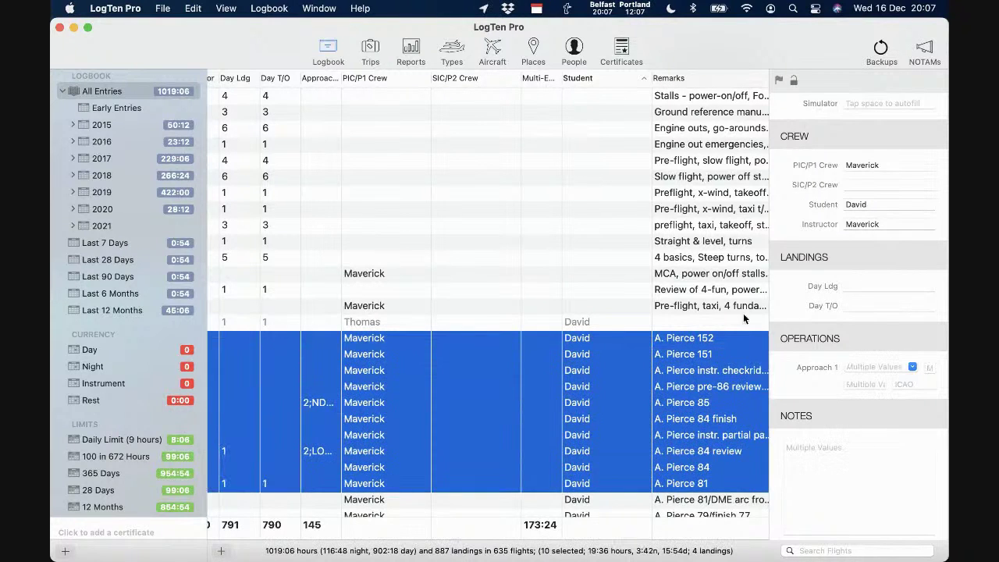
{"action": "left_click", "coordinate": [879, 184]}
{"action": "type", "text": "D"}
{"action": "key", "text": "Return"}
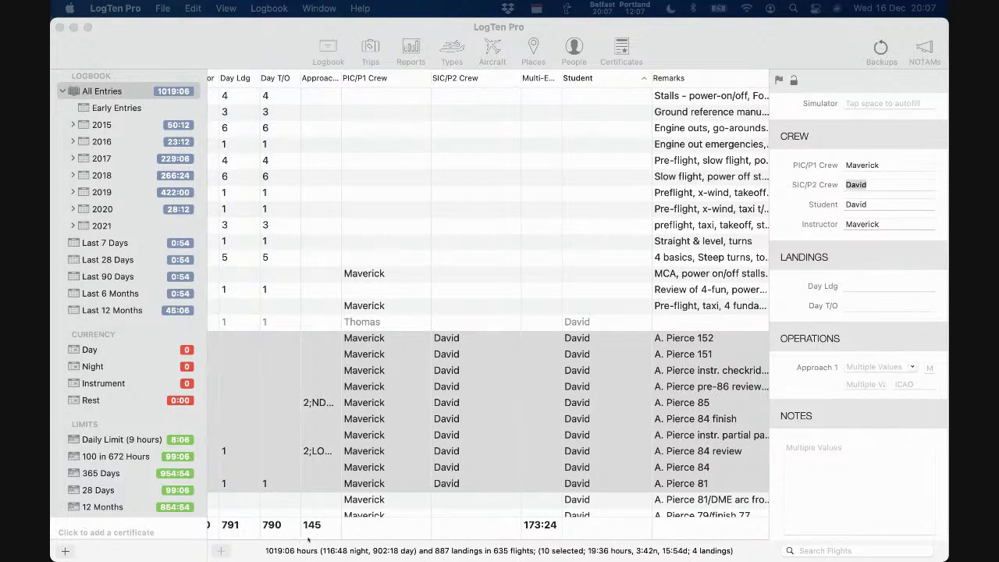
{"action": "left_click", "coordinate": [830, 482]}
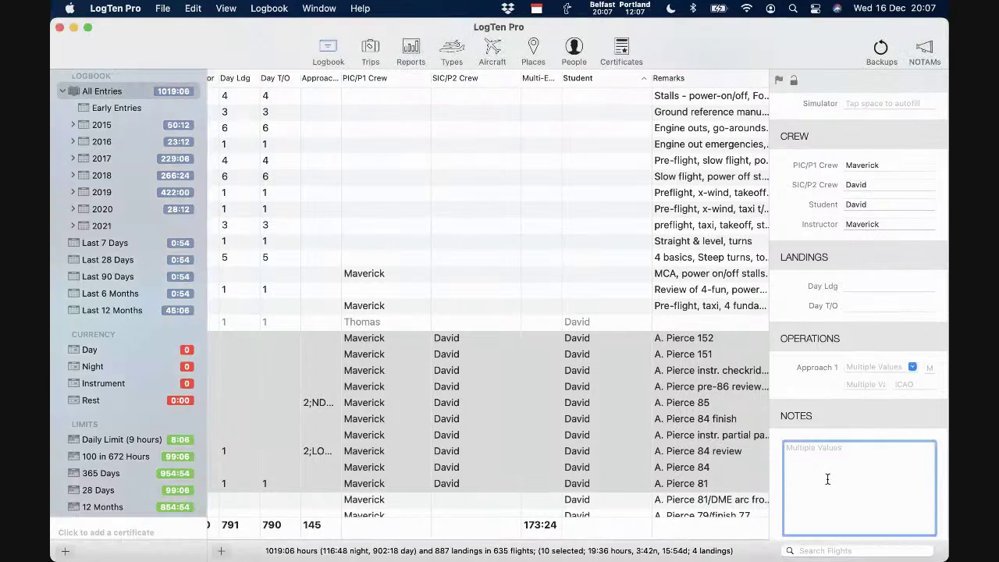
{"action": "left_click", "coordinate": [761, 483]}
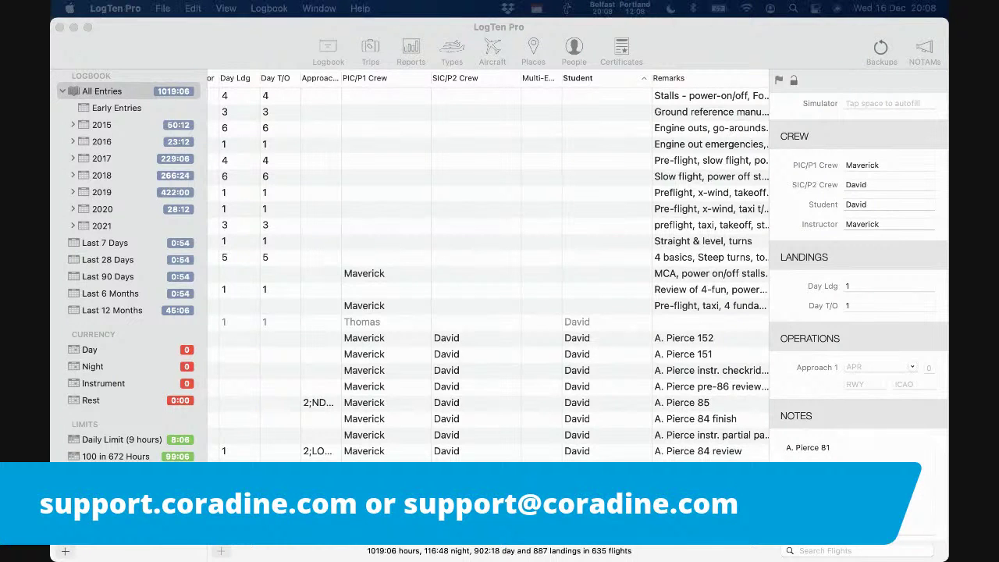
Step: Open the Contact Support form for sending a question to the support team
{"action": "left_click", "coordinate": [119, 22]}
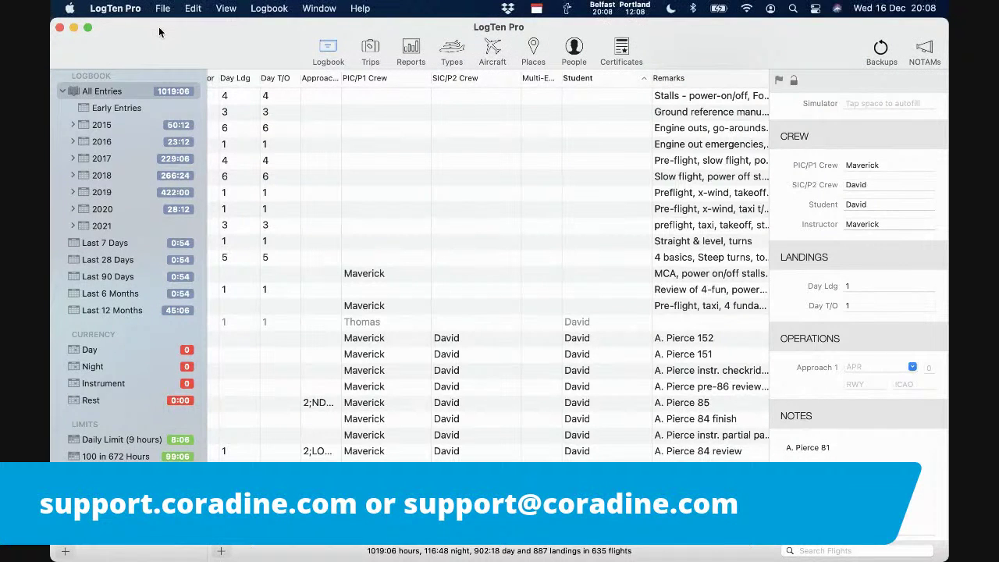
{"action": "left_click", "coordinate": [360, 9]}
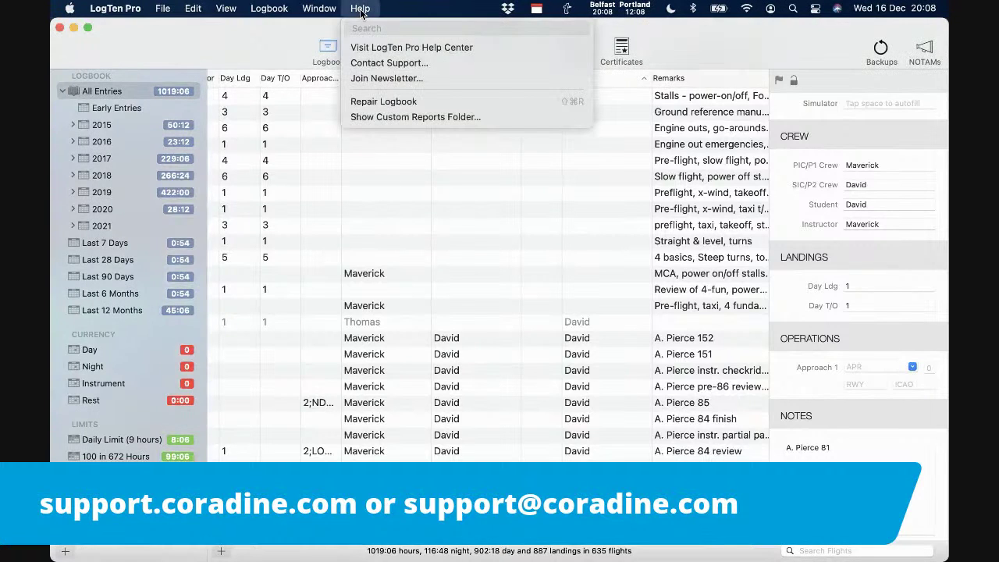
{"action": "left_click", "coordinate": [368, 61]}
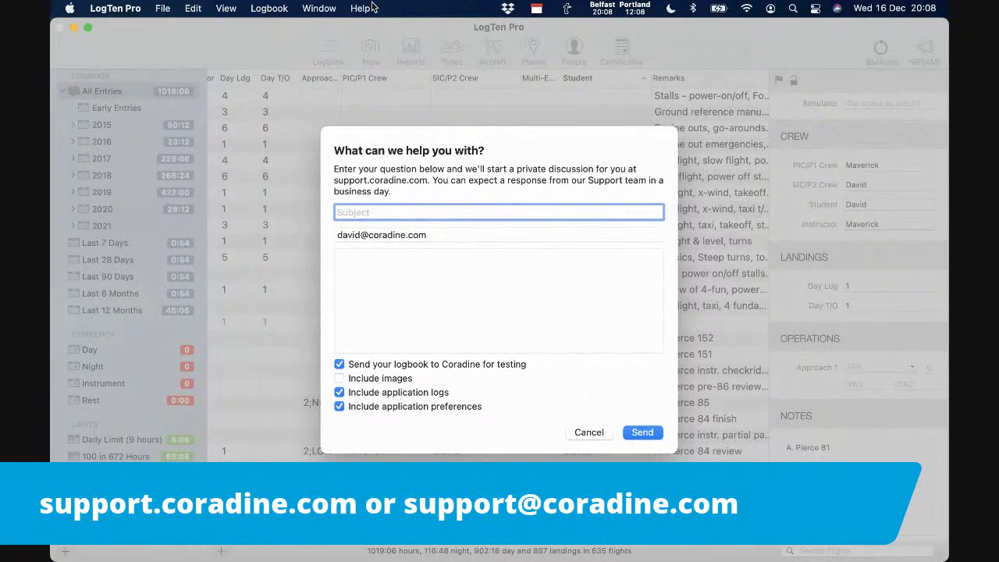
Step: Close the support question form without sending it
{"action": "left_click", "coordinate": [594, 433]}
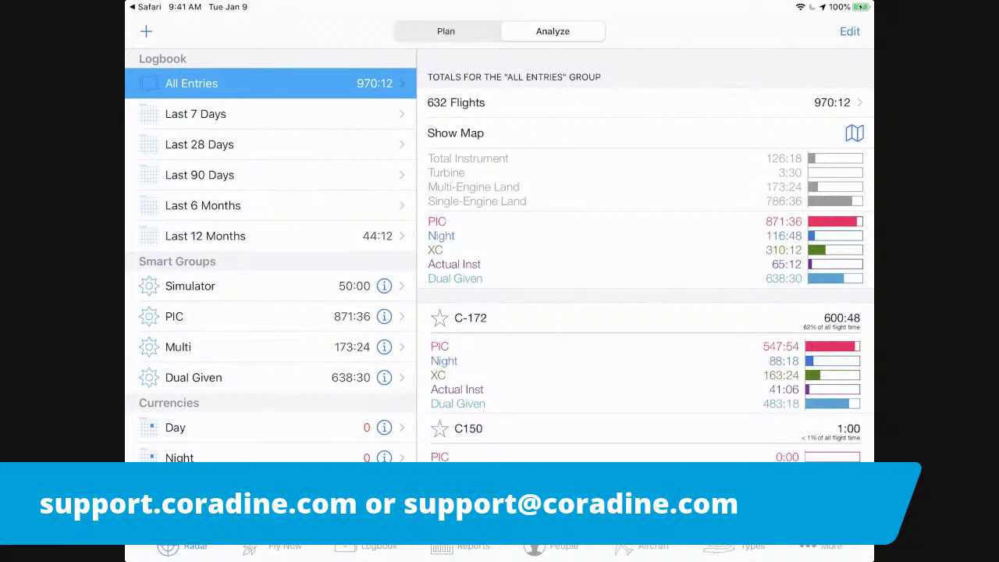
Step: Delete the Multi smart group from Radar on the iPad and show the totals for the Dual Given group
{"action": "scroll", "coordinate": [271, 263], "scroll_direction": "down", "scroll_amount": 3}
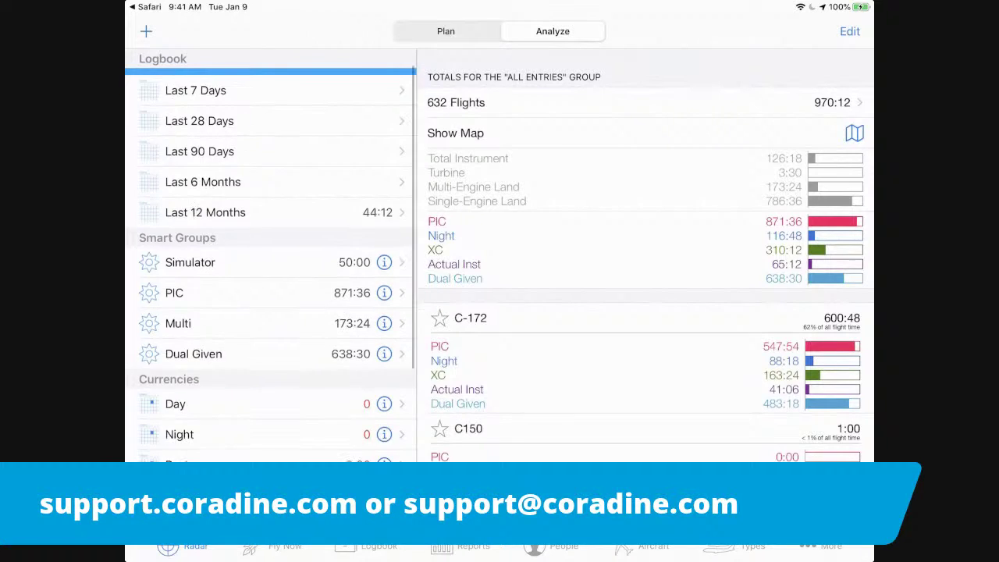
{"action": "scroll", "coordinate": [270, 297], "scroll_direction": "up", "scroll_amount": 3}
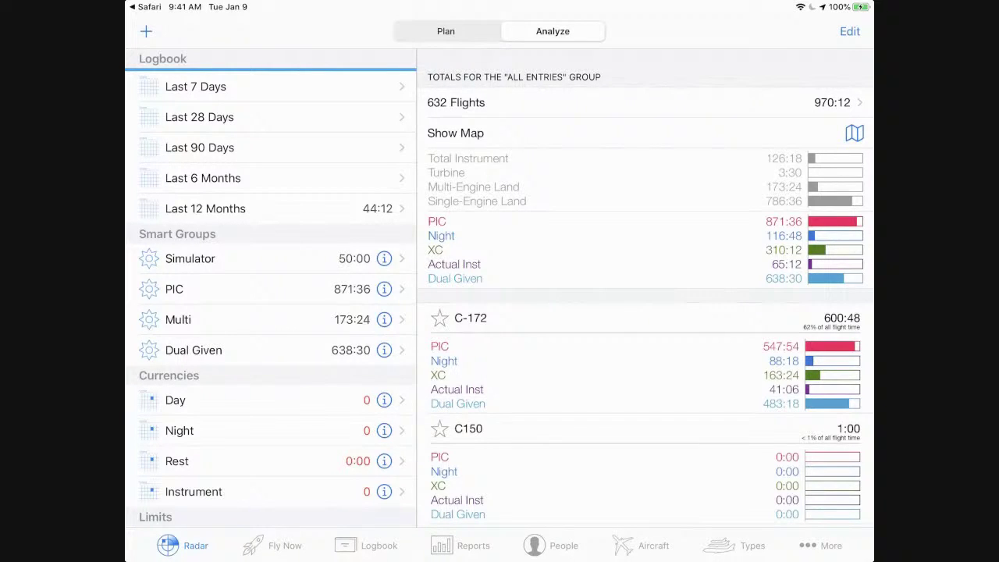
{"action": "left_click_drag", "start_coordinate": [375, 319], "coordinate": [304, 319]}
{"action": "left_click", "coordinate": [390, 319]}
{"action": "left_click", "coordinate": [234, 319]}
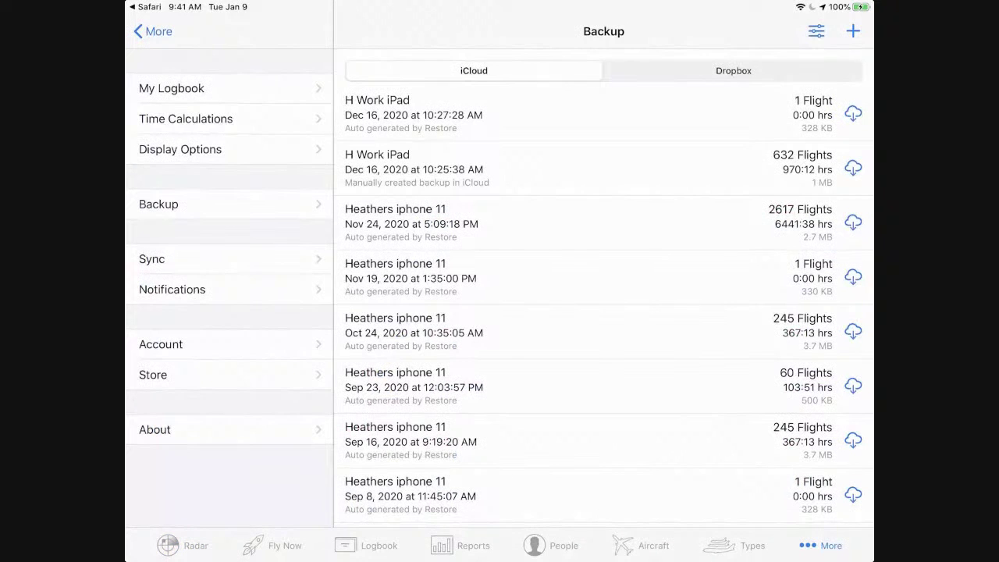
Step: Leave the backup settings, view the Contact Support form in Help, and return to Radar without sending anything
{"action": "left_click", "coordinate": [153, 31]}
{"action": "left_click", "coordinate": [190, 185]}
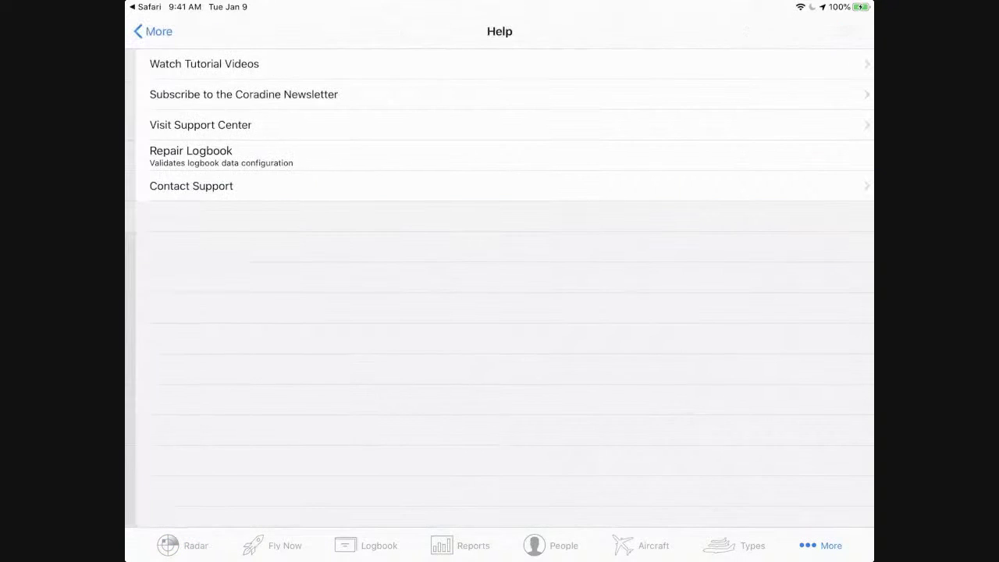
{"action": "left_click", "coordinate": [180, 186]}
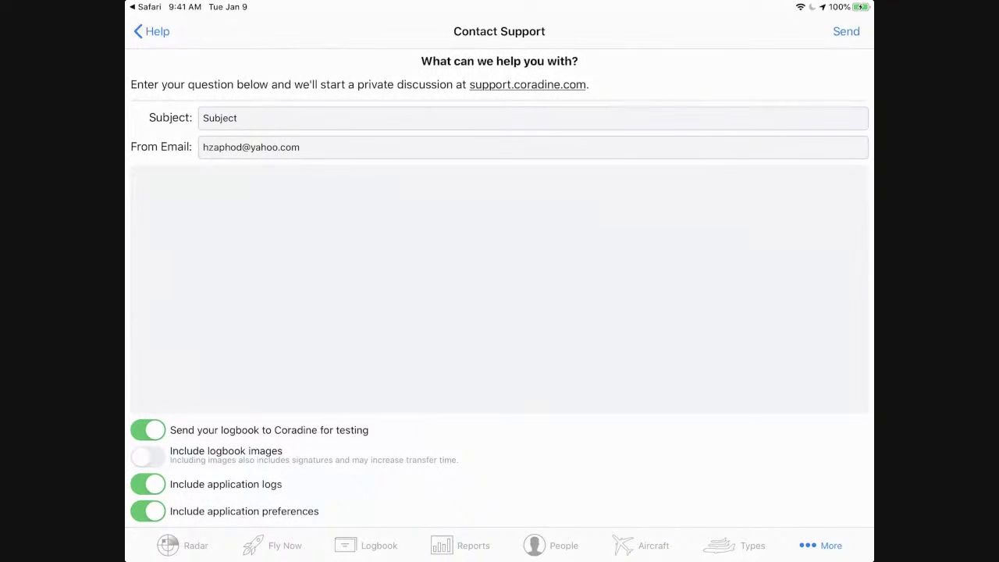
{"action": "left_click", "coordinate": [151, 32]}
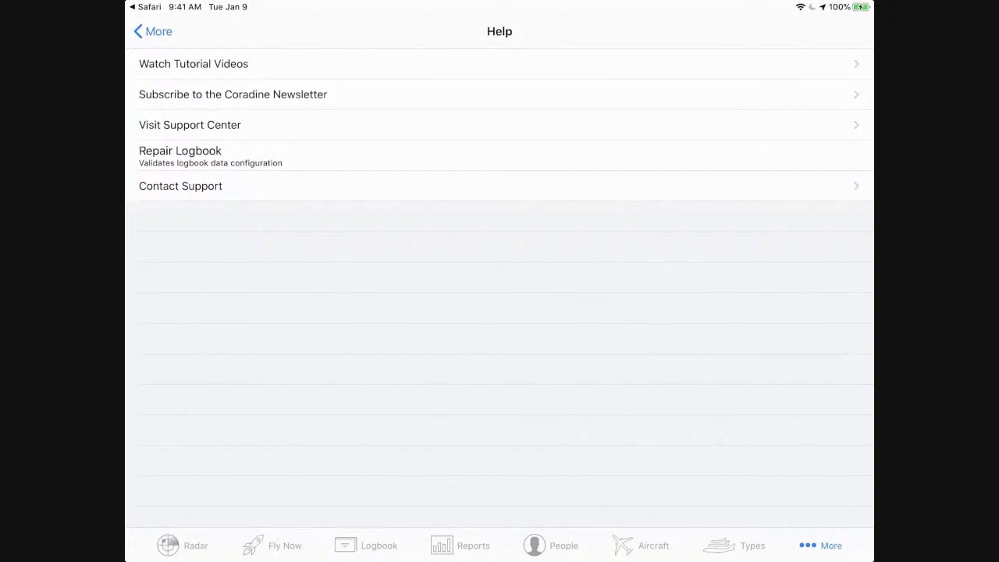
{"action": "left_click", "coordinate": [153, 31]}
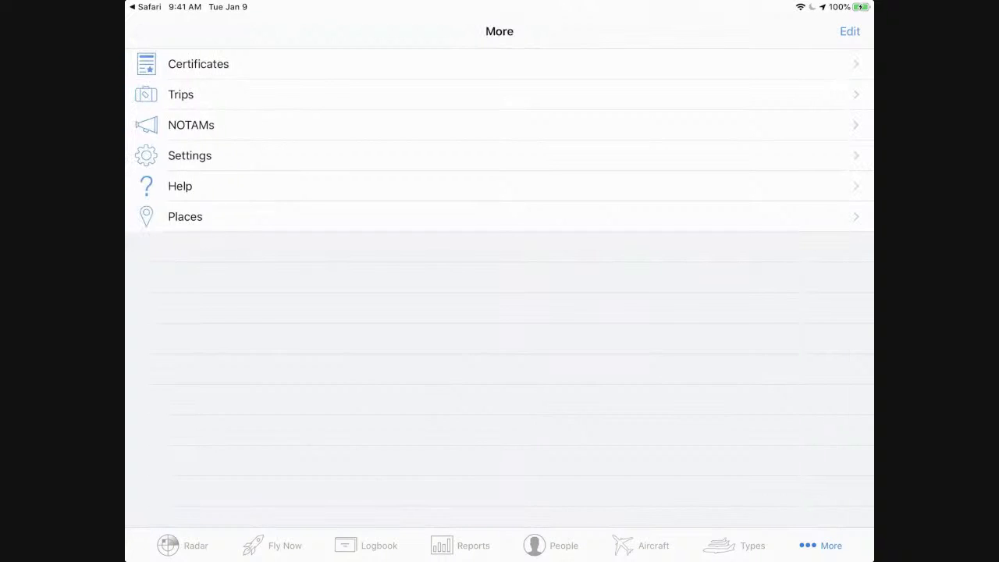
{"action": "left_click", "coordinate": [184, 545]}
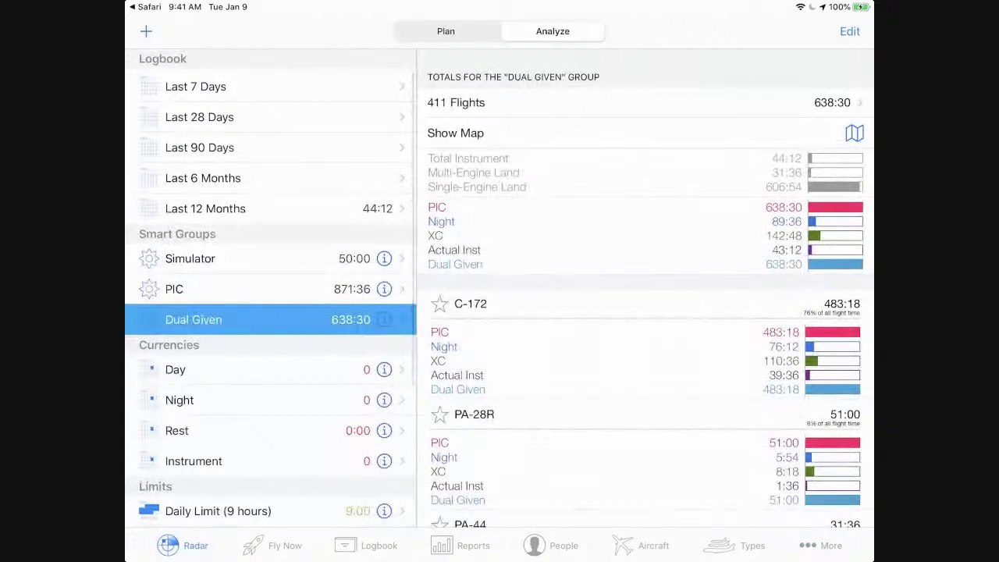